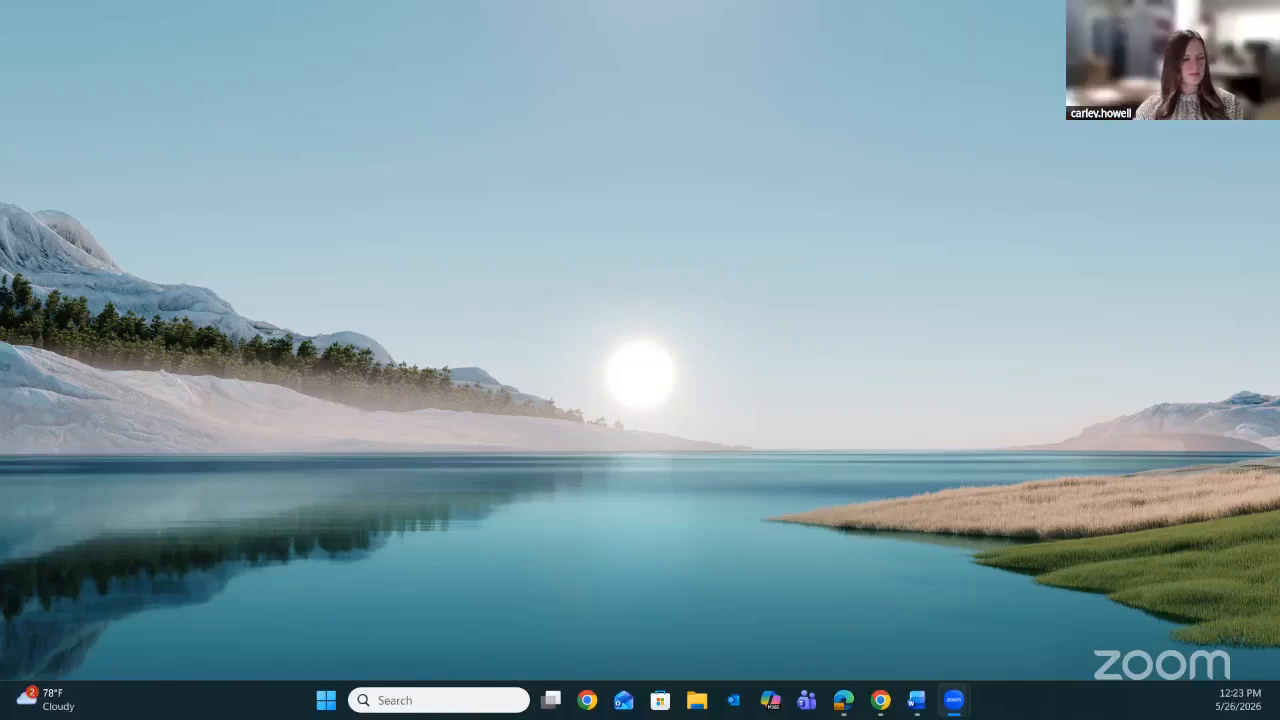
# Find Google Earth Pro through the Windows search and launch it.
pyautogui.click(408, 701)
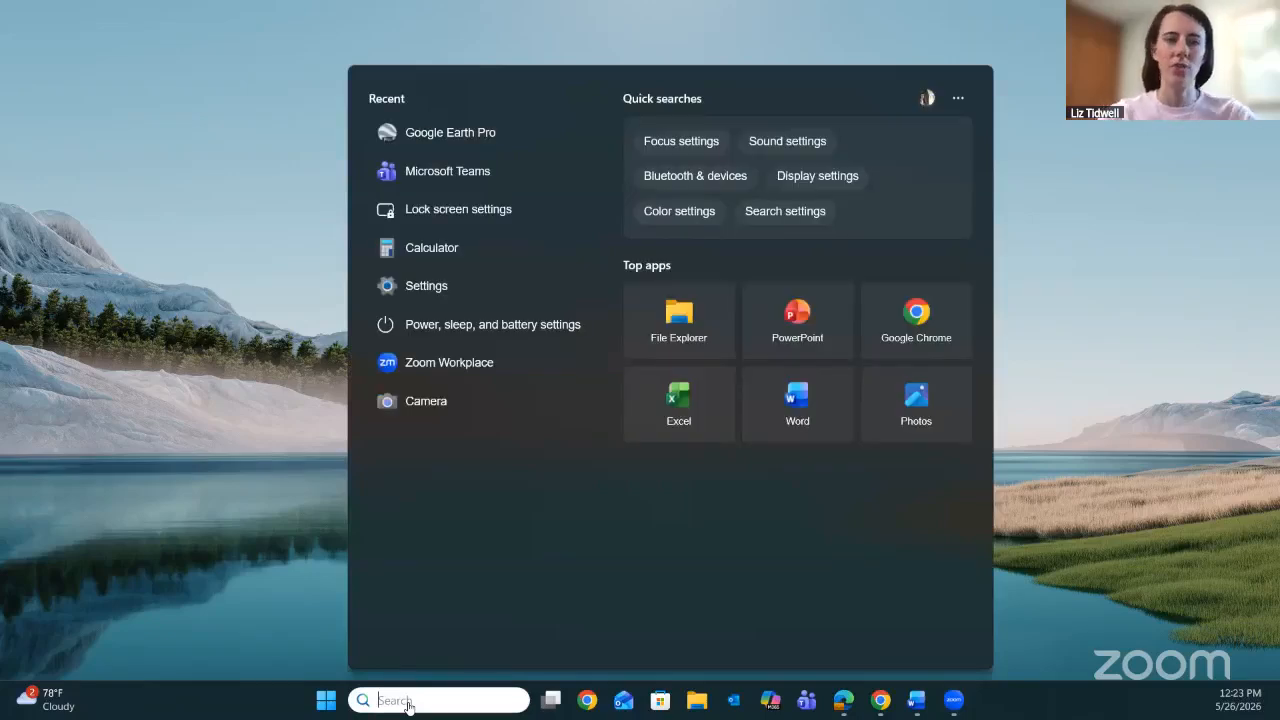
pyautogui.write('g')
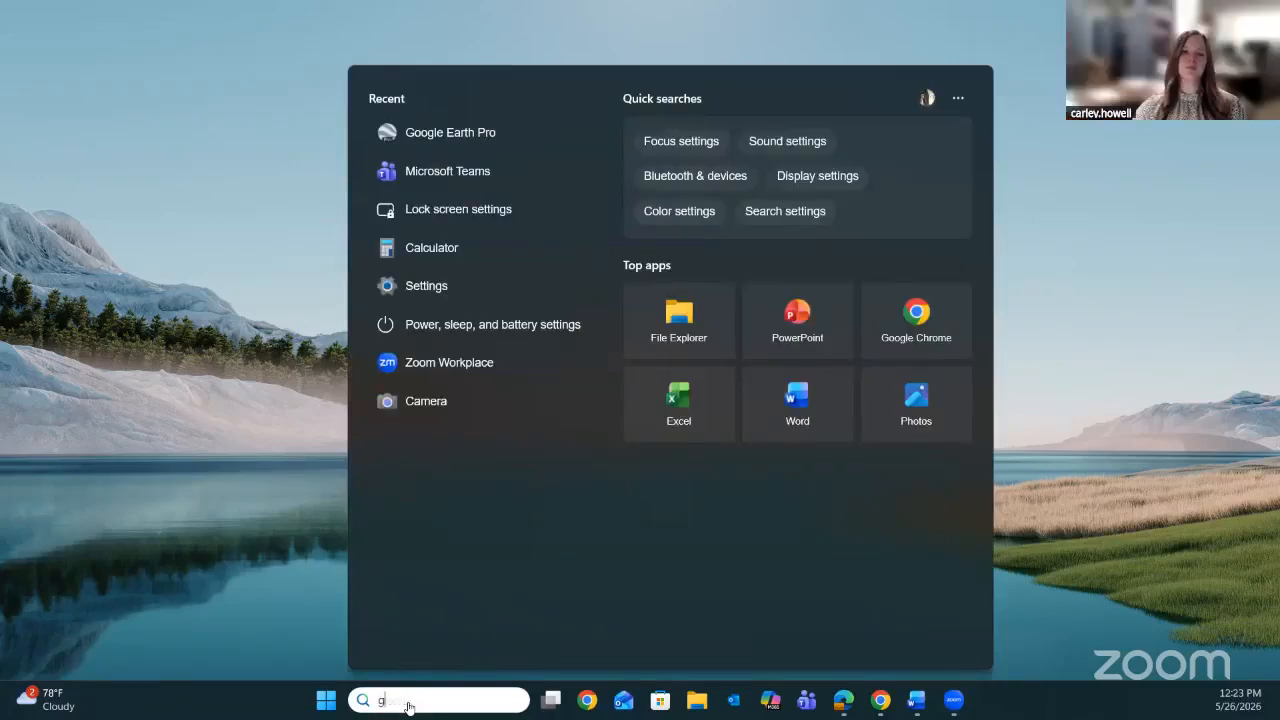
pyautogui.write('oogle')
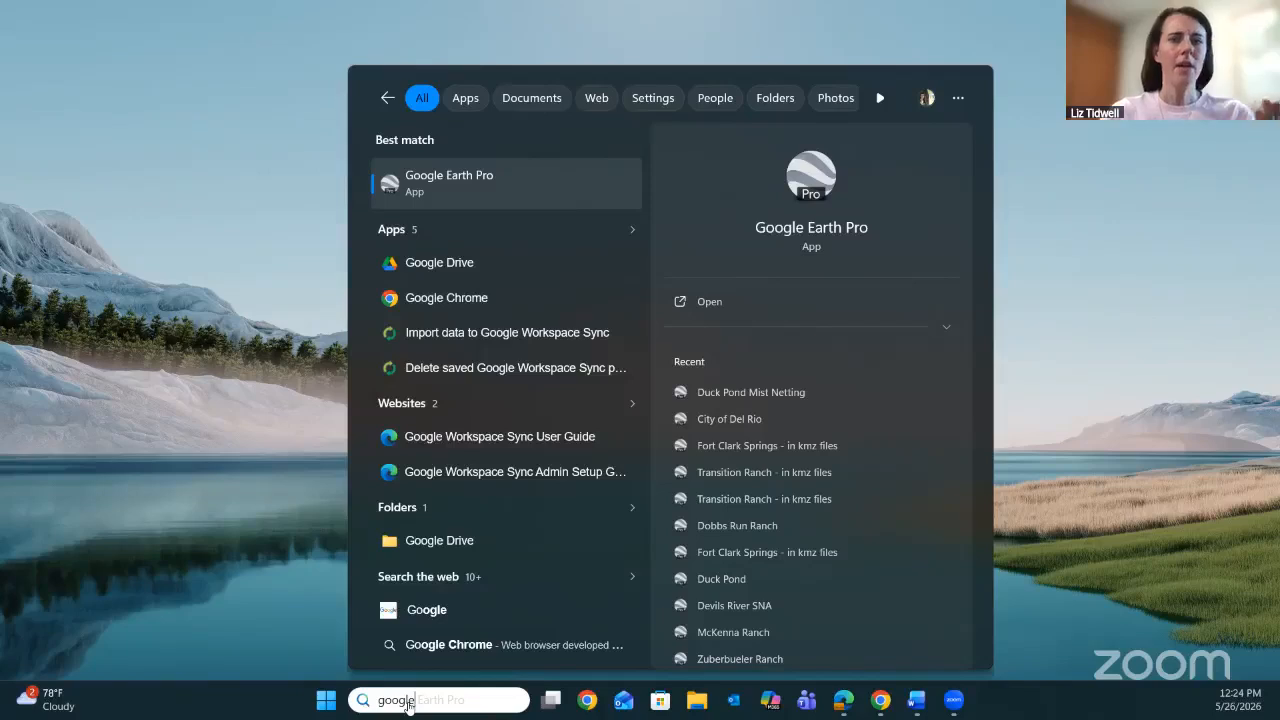
pyautogui.click(466, 183)
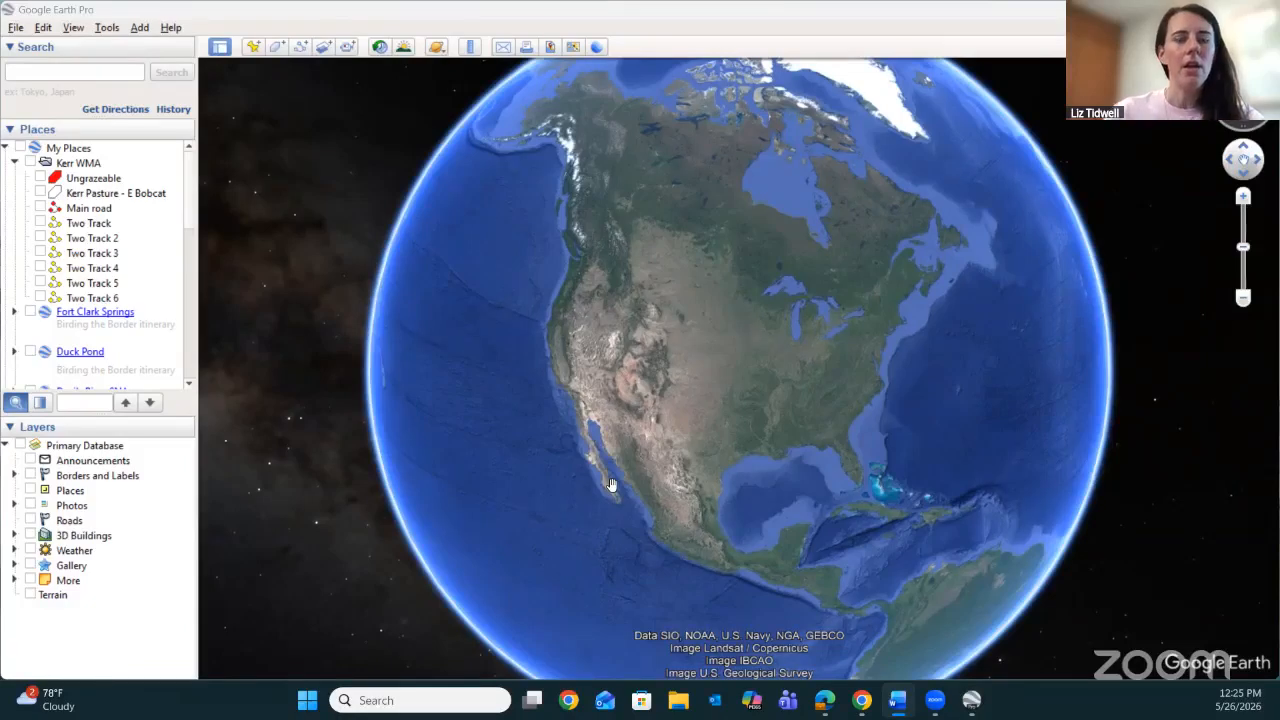
# Search for Uvalde, TX and fly the globe view to the town.
pyautogui.click(86, 72)
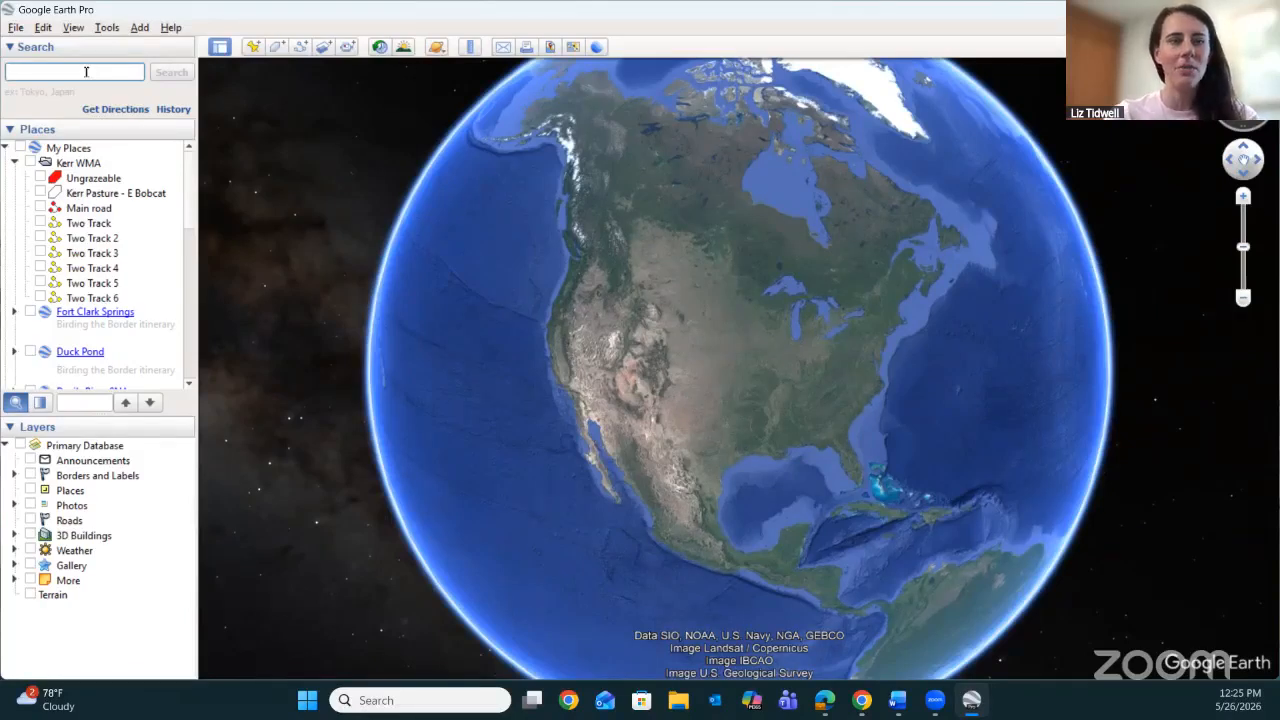
pyautogui.write('uvald')
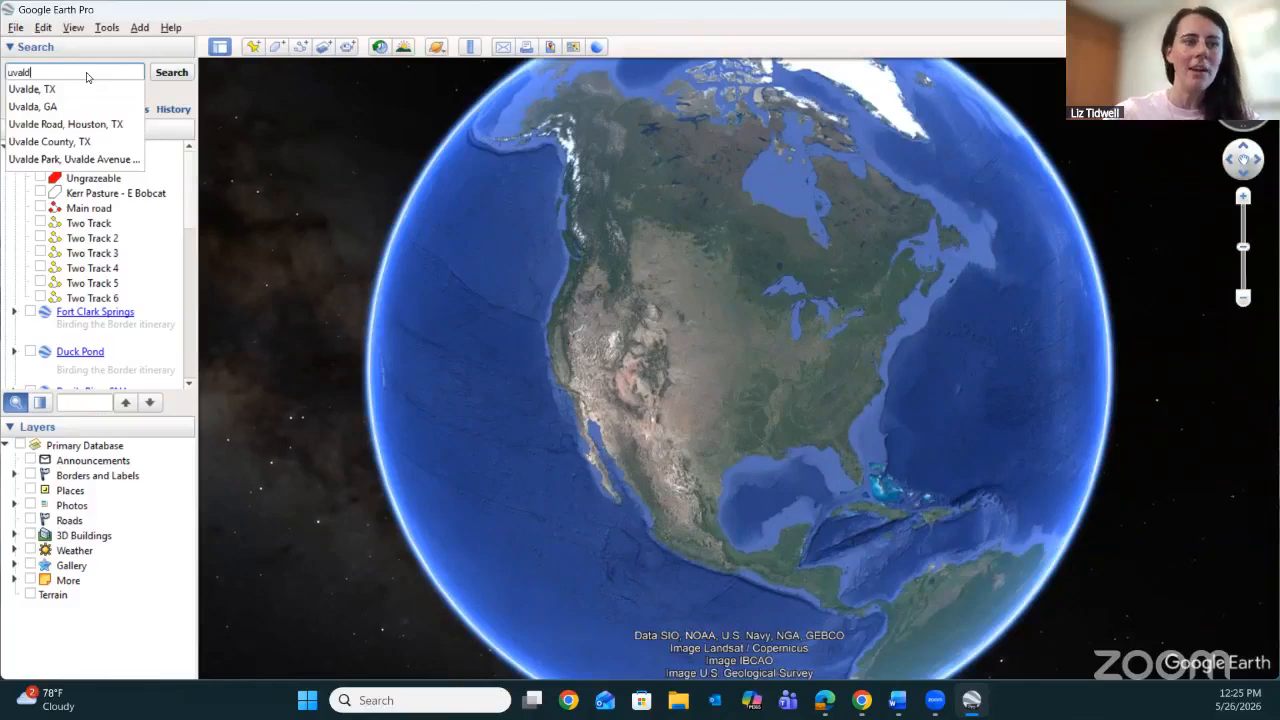
pyautogui.click(93, 90)
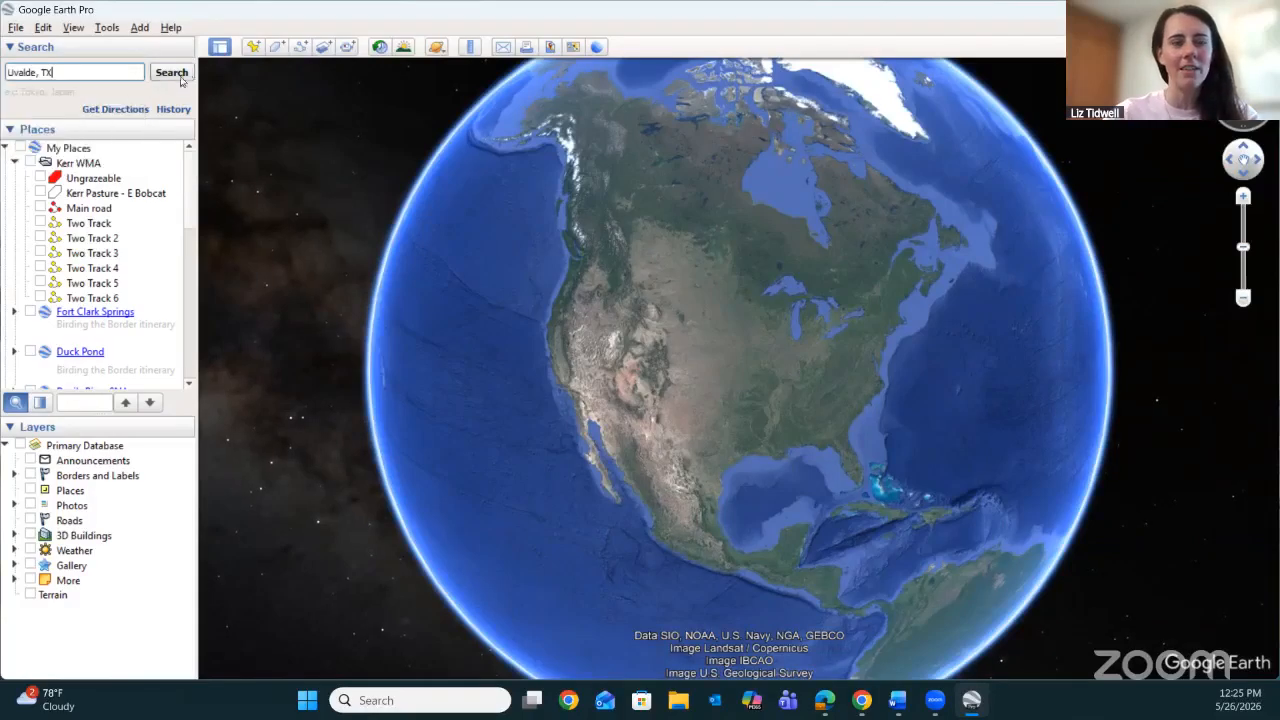
pyautogui.click(184, 73)
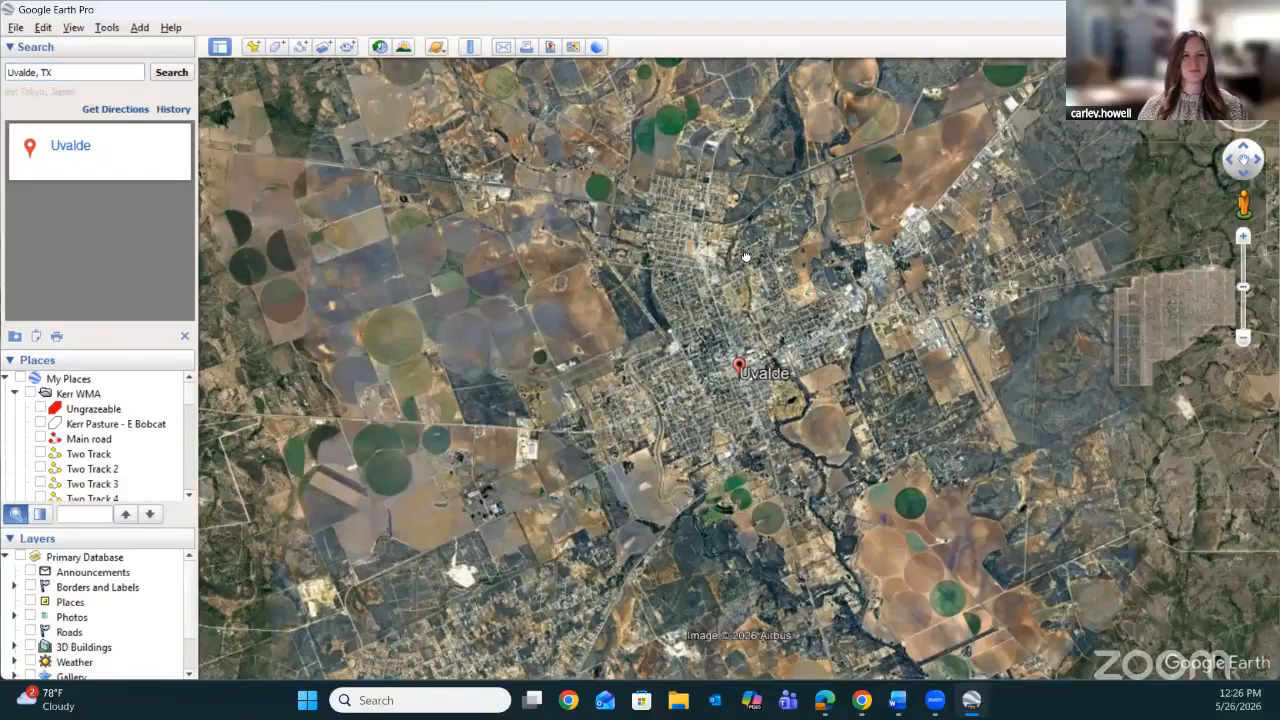
# Examine the land around Uvalde in several directions, including the area south of town.
pyautogui.moveTo(745, 255)
pyautogui.mouseDown()
pyautogui.moveTo(733, 528)
pyautogui.moveTo(770, 529)
pyautogui.mouseUp()
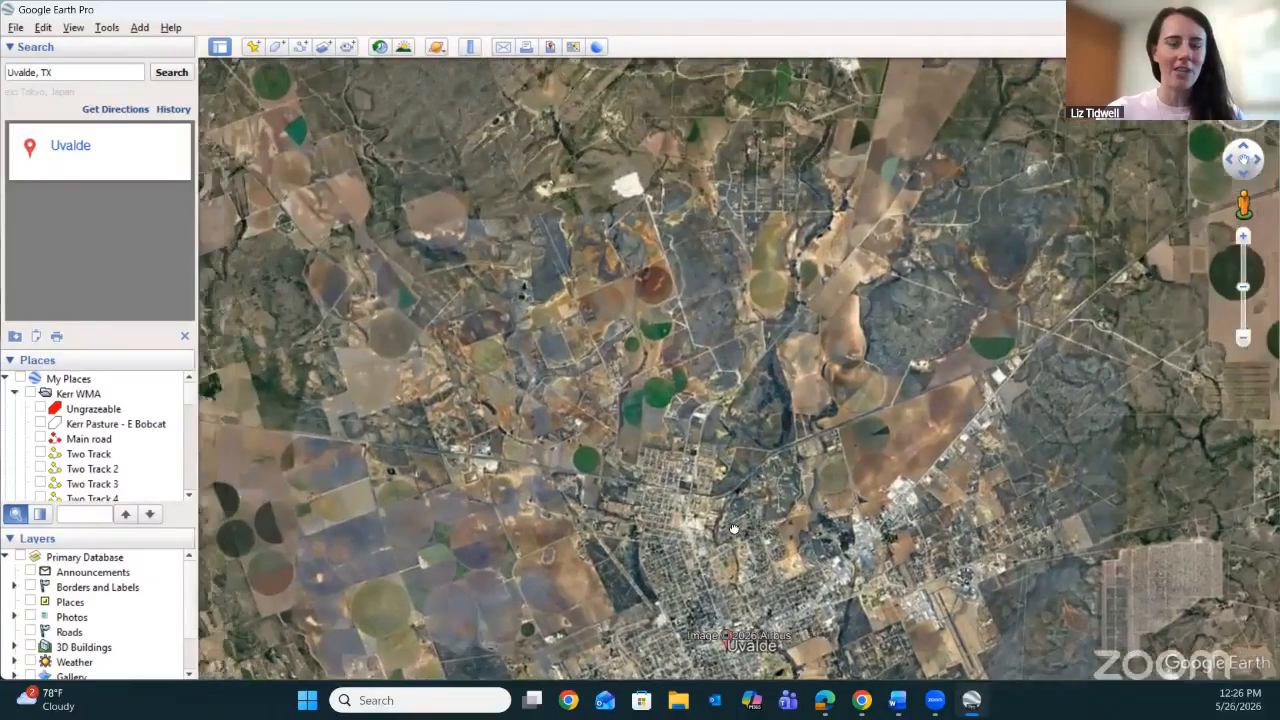
pyautogui.moveTo(729, 429)
pyautogui.mouseDown()
pyautogui.moveTo(750, 392)
pyautogui.moveTo(757, 312)
pyautogui.moveTo(720, 248)
pyautogui.mouseUp()
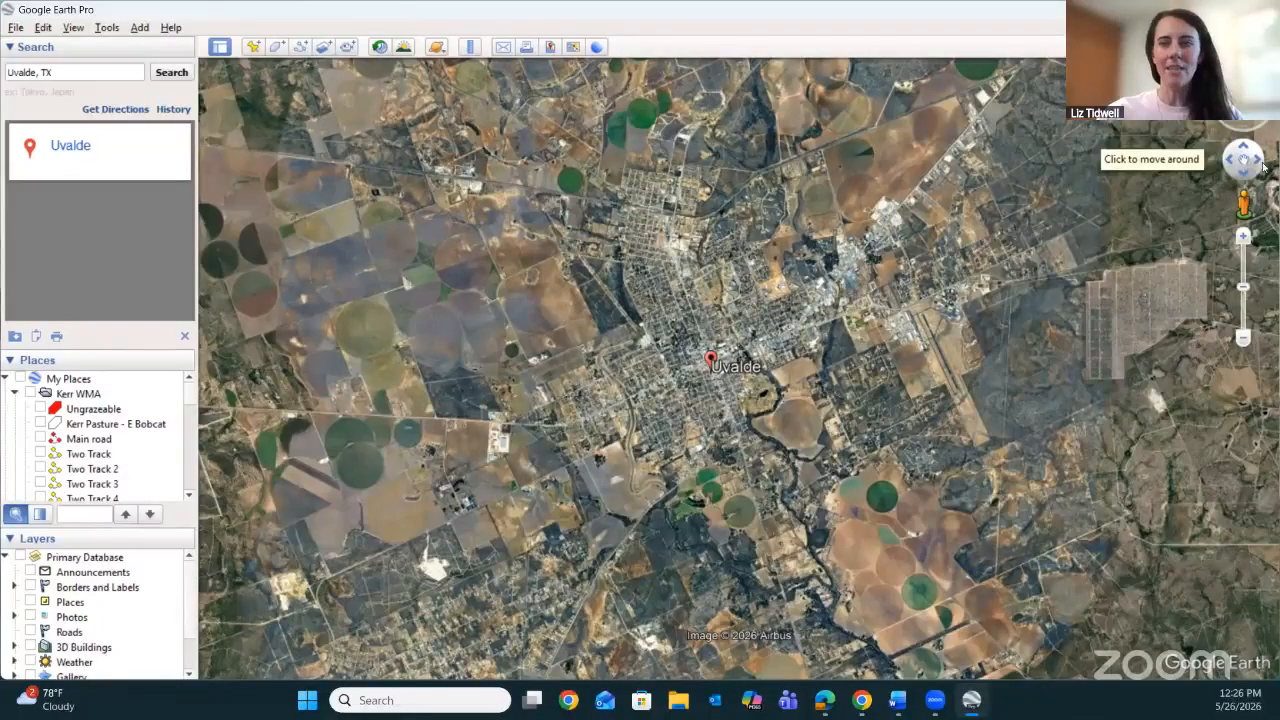
pyautogui.click(1256, 162)
pyautogui.click(1231, 161)
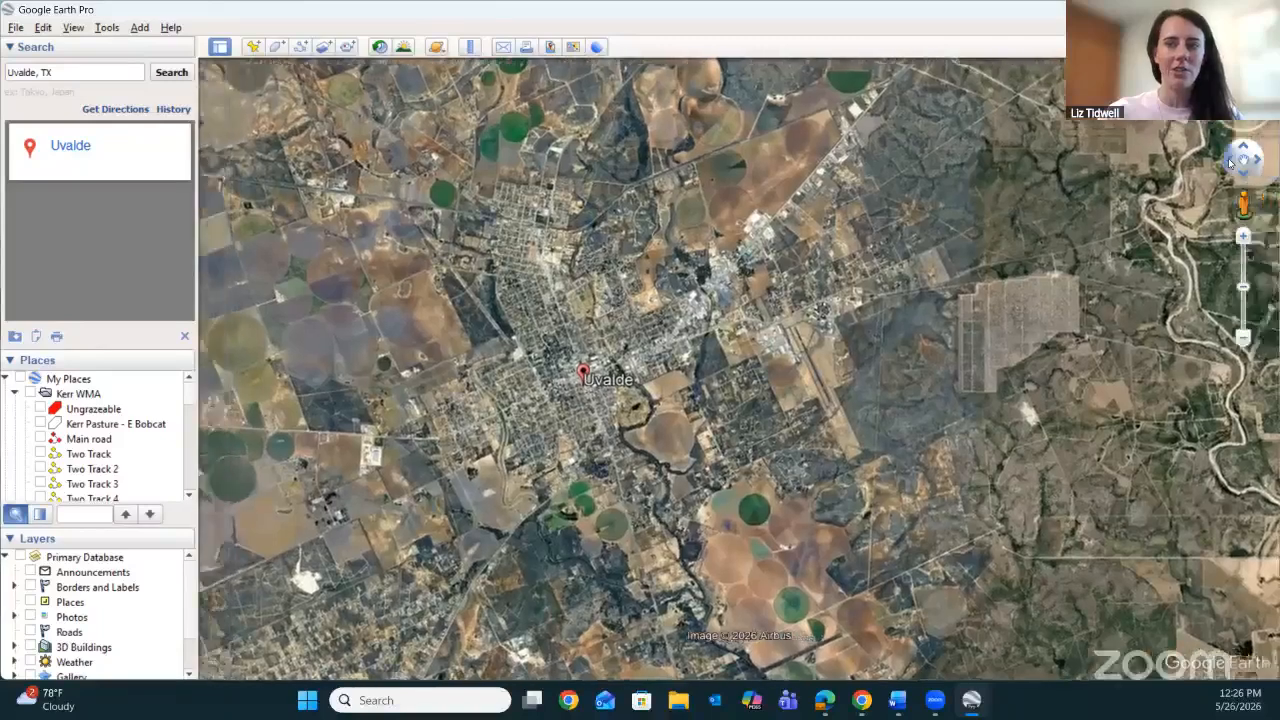
pyautogui.click(1241, 147)
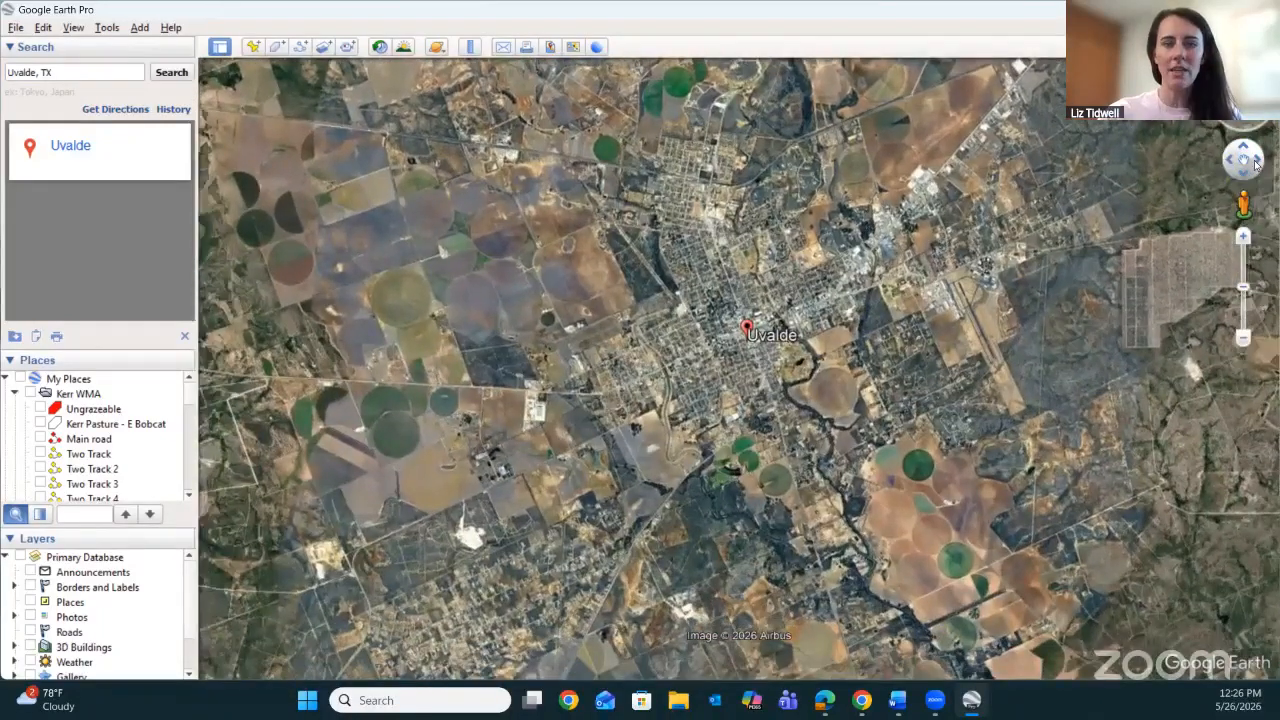
pyautogui.click(1256, 165)
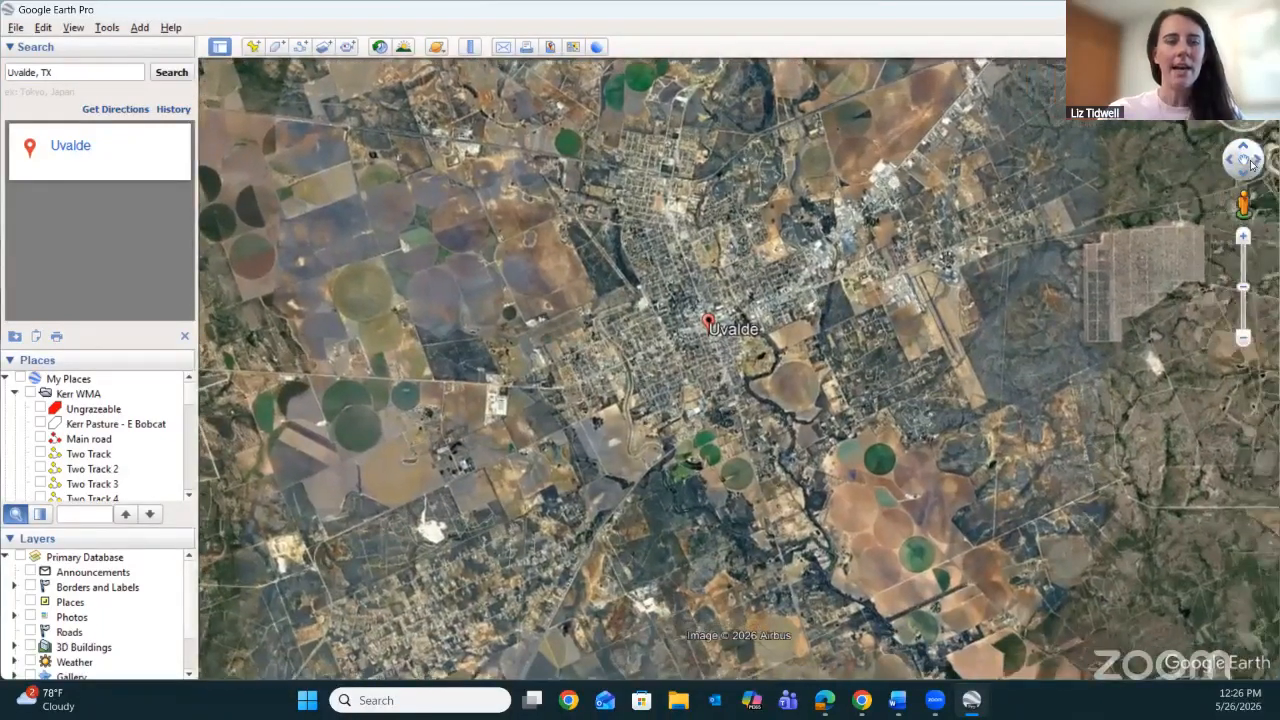
pyautogui.click(1242, 172)
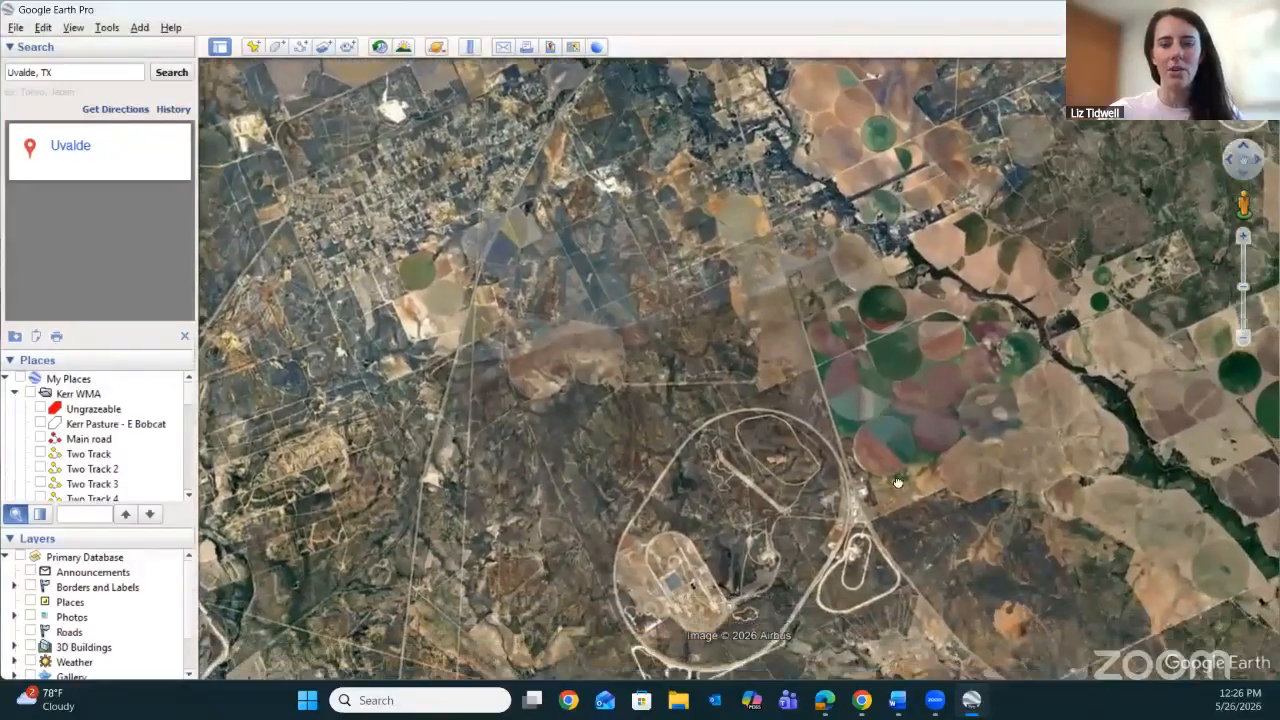
pyautogui.moveTo(533, 533); pyautogui.dragTo(610, 373)
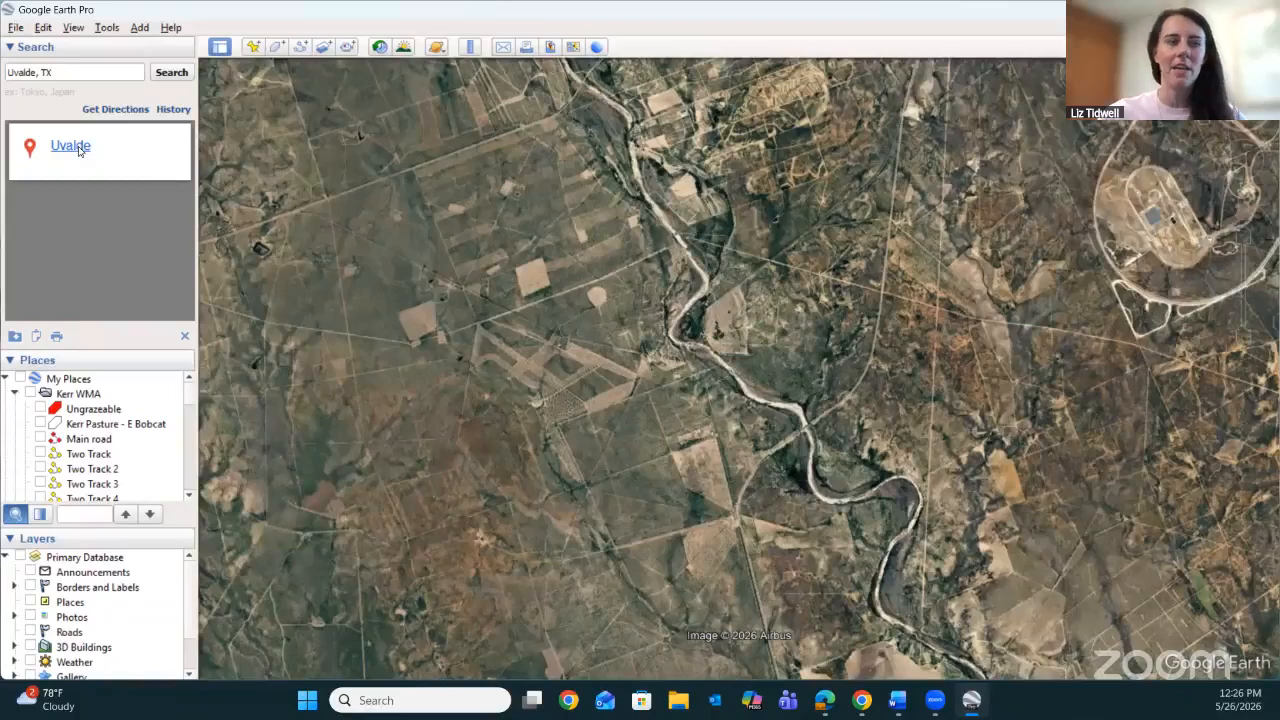
# Return the view to Uvalde from its search result and close the information balloon.
pyautogui.click(72, 147)
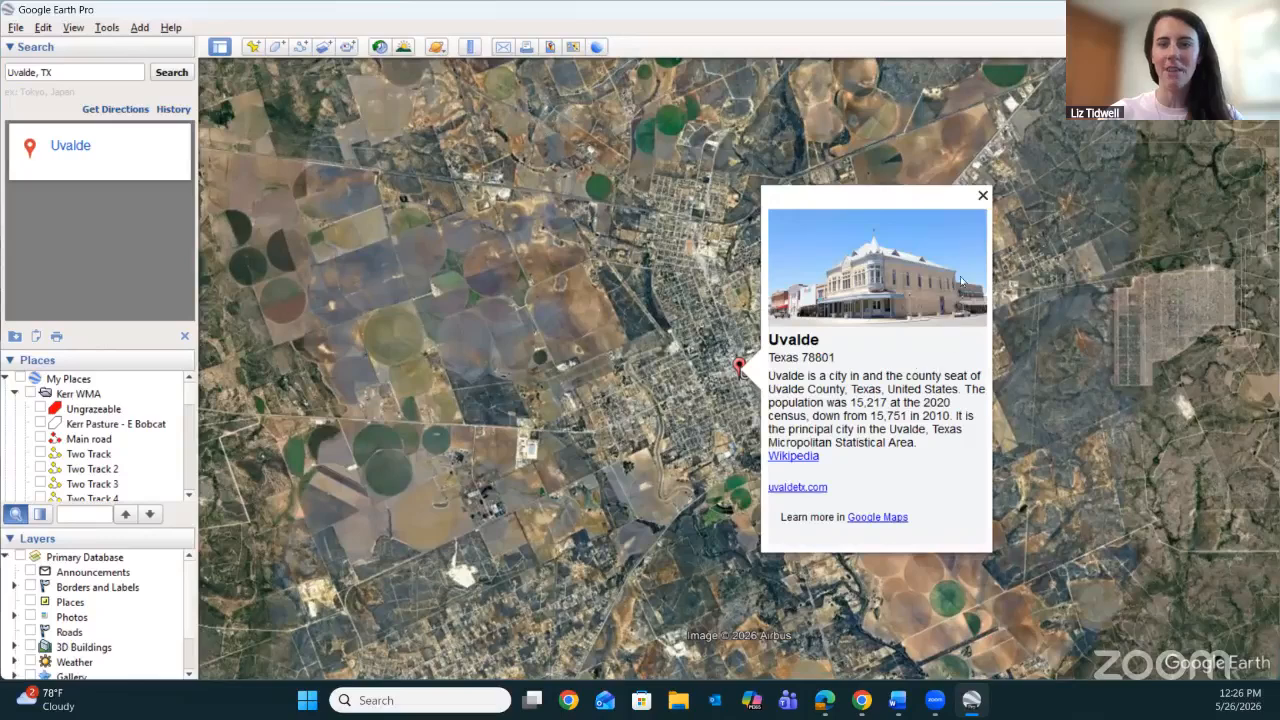
pyautogui.click(983, 195)
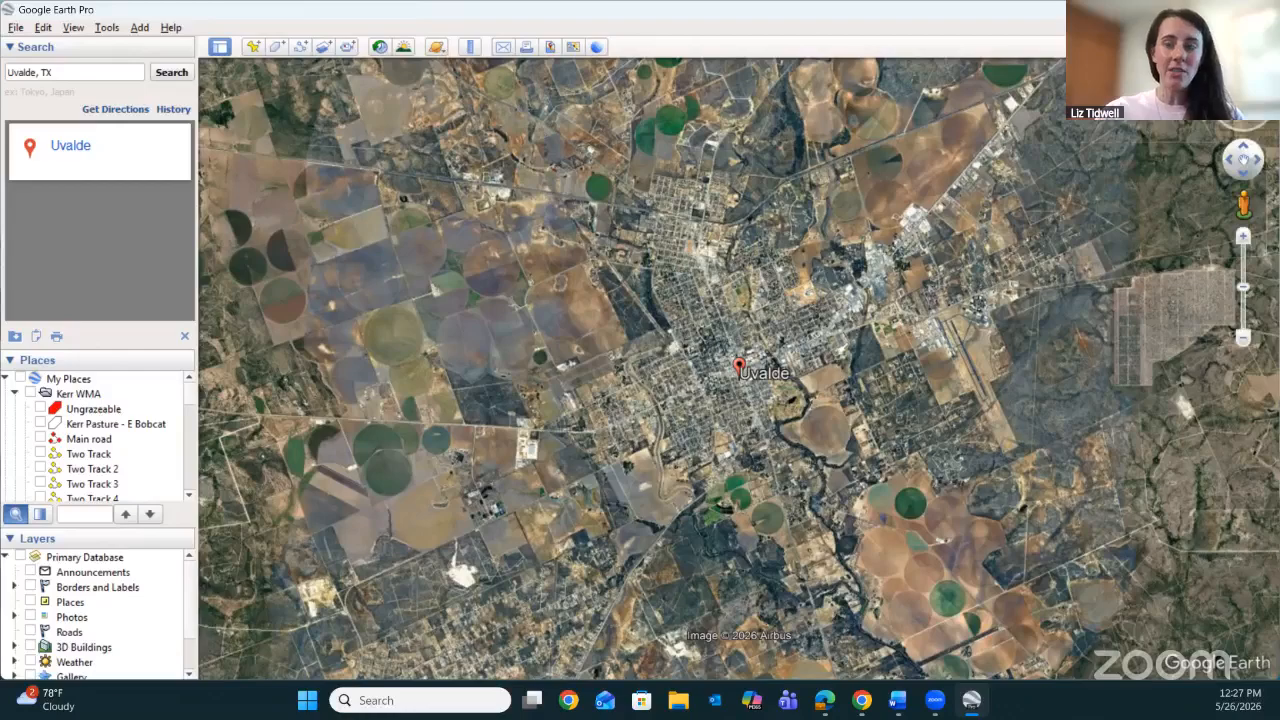
# Examine the area north of Uvalde and the streets and buildings in the town centre at close range.
pyautogui.moveTo(1243, 78)
pyautogui.mouseDown()
pyautogui.moveTo(1261, 86)
pyautogui.moveTo(1244, 78)
pyautogui.mouseUp()
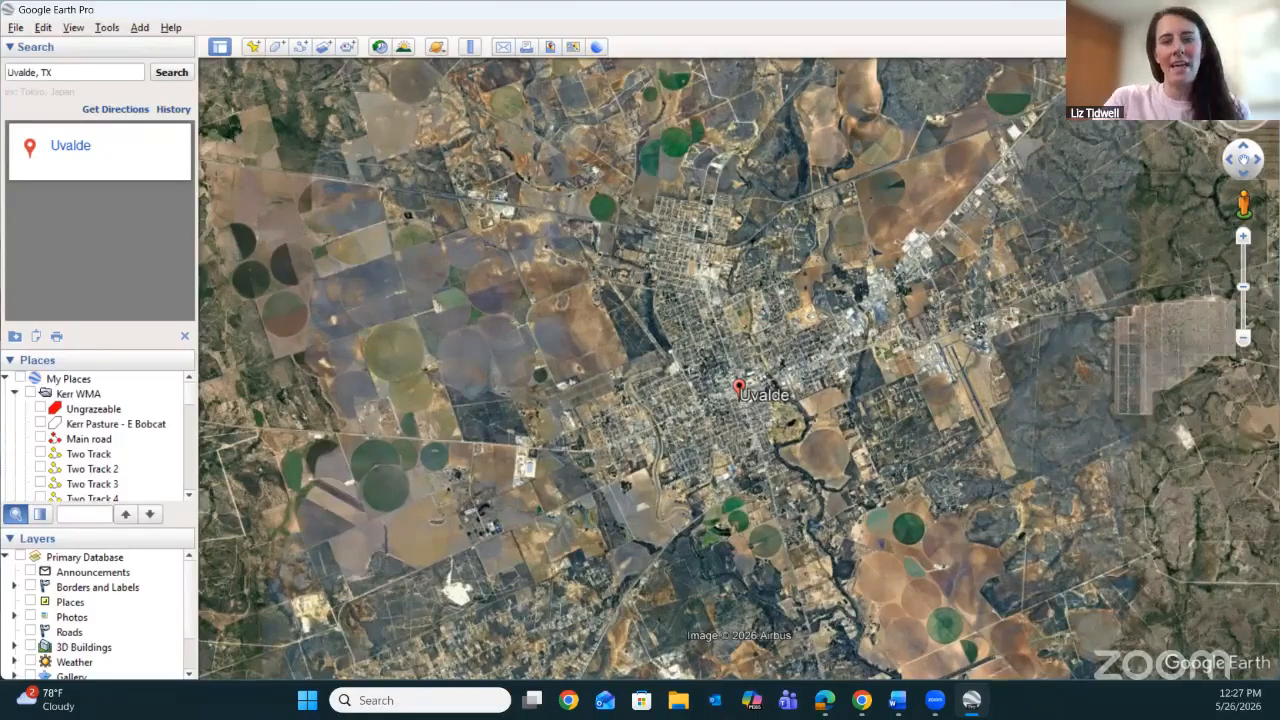
pyautogui.press('Up')
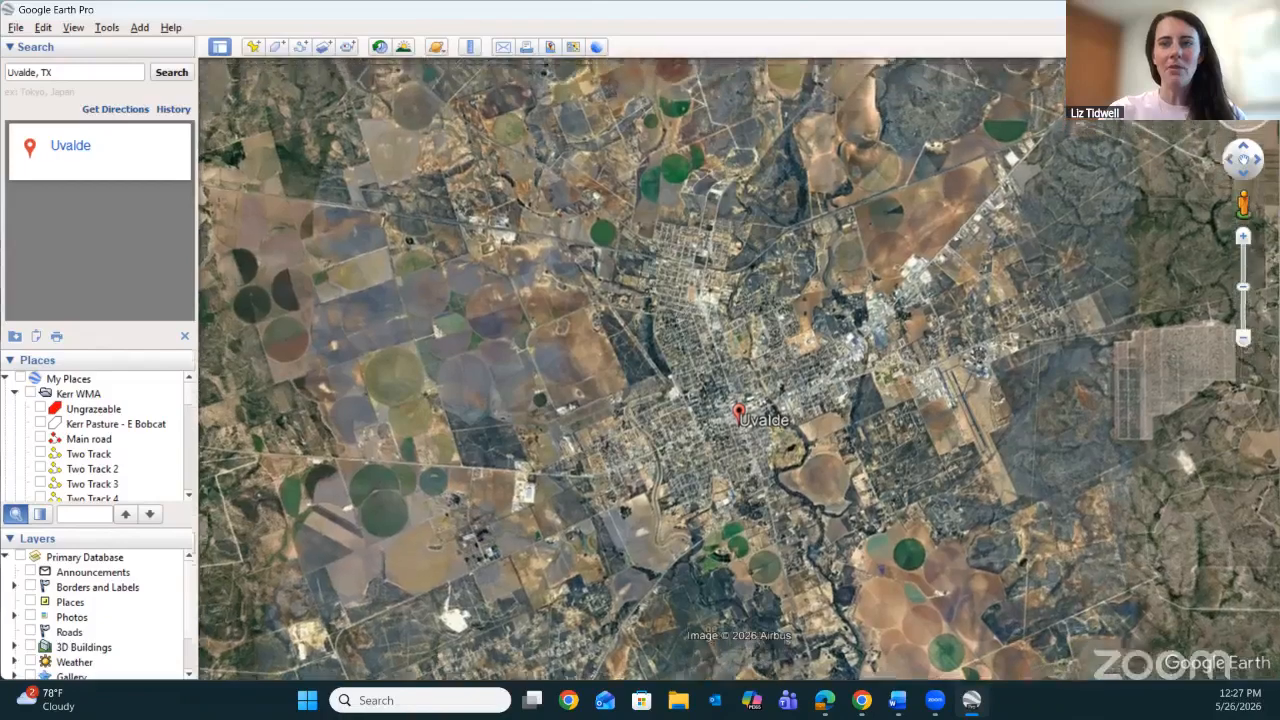
pyautogui.press('Up')
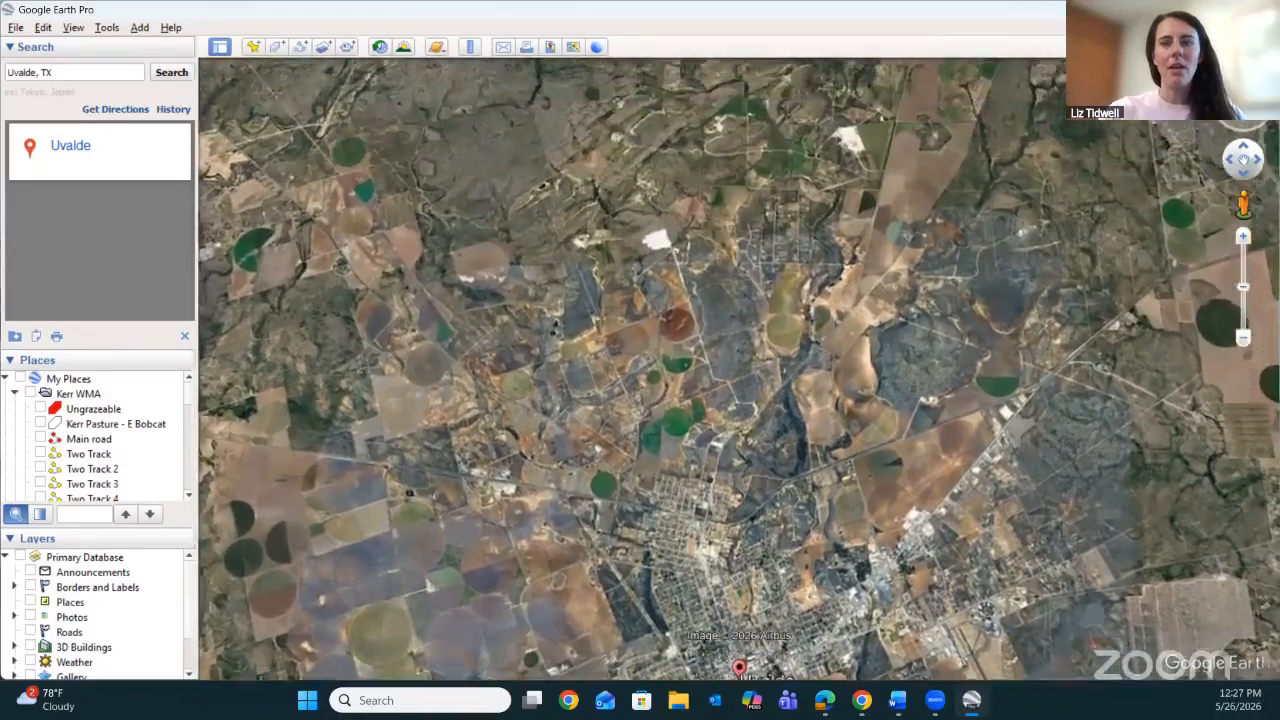
pyautogui.press('Up')
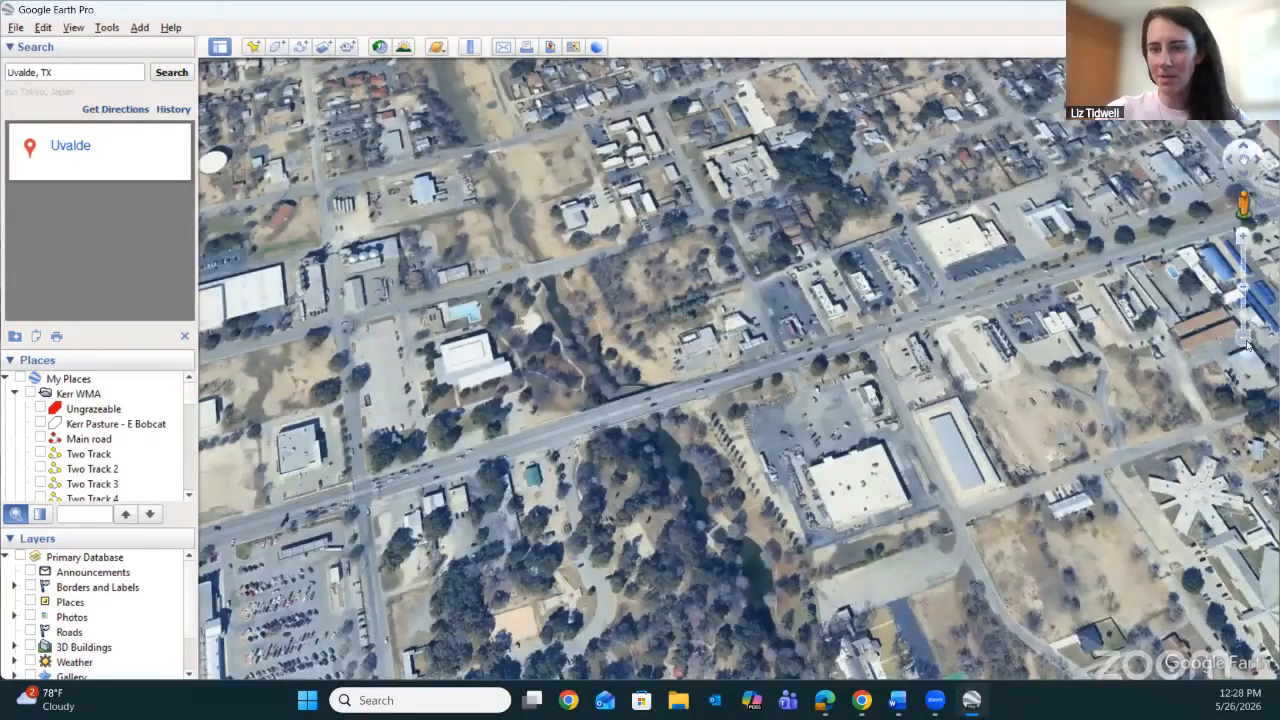
pyautogui.click(1244, 339)
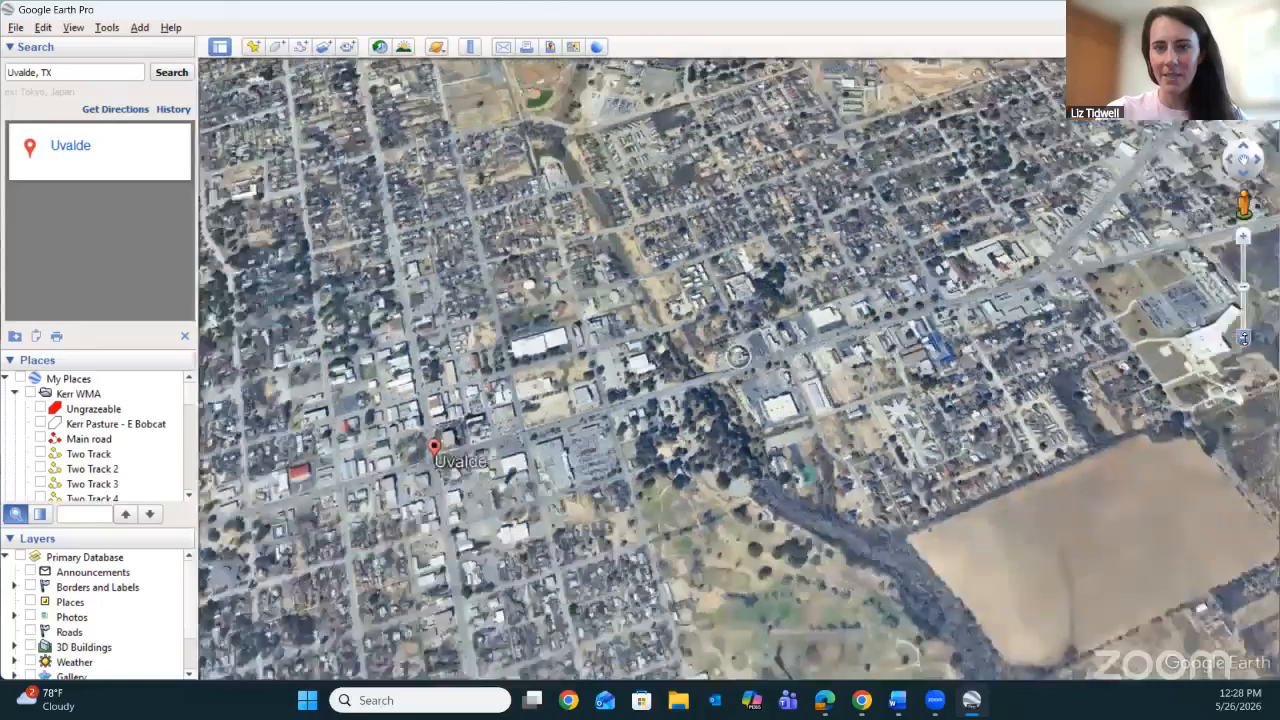
pyautogui.click(1229, 160)
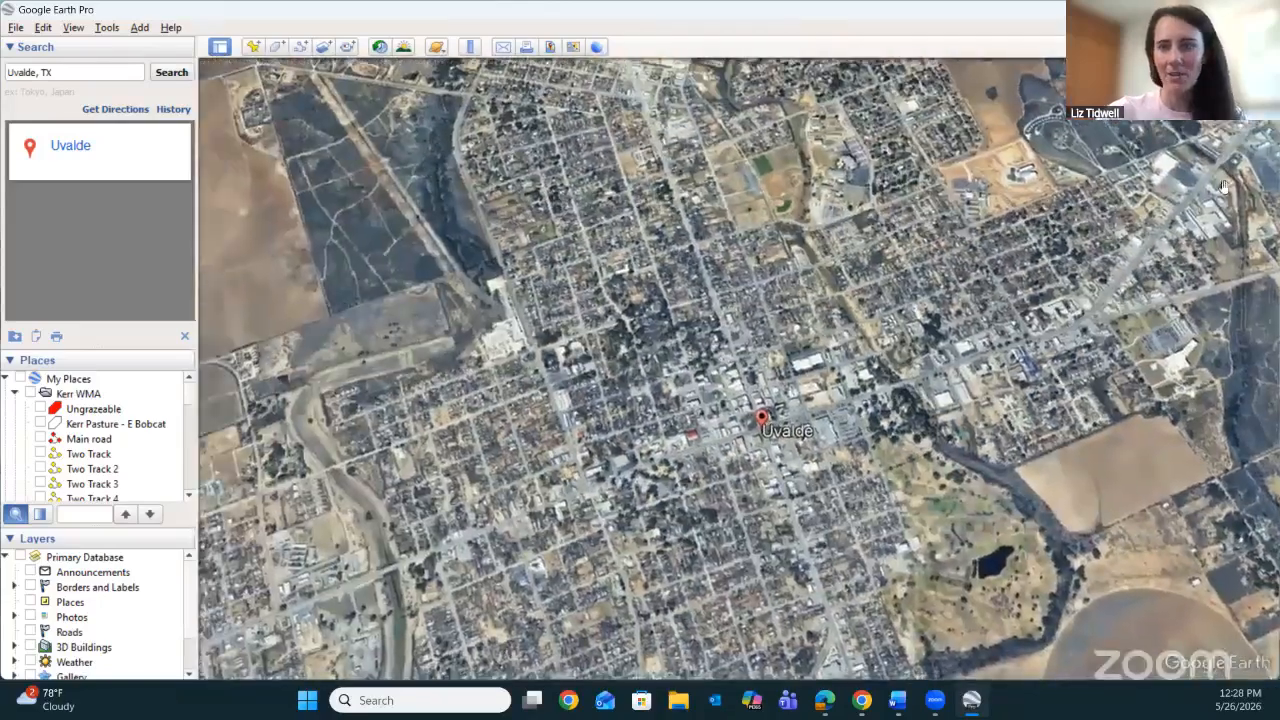
pyautogui.click(1242, 236)
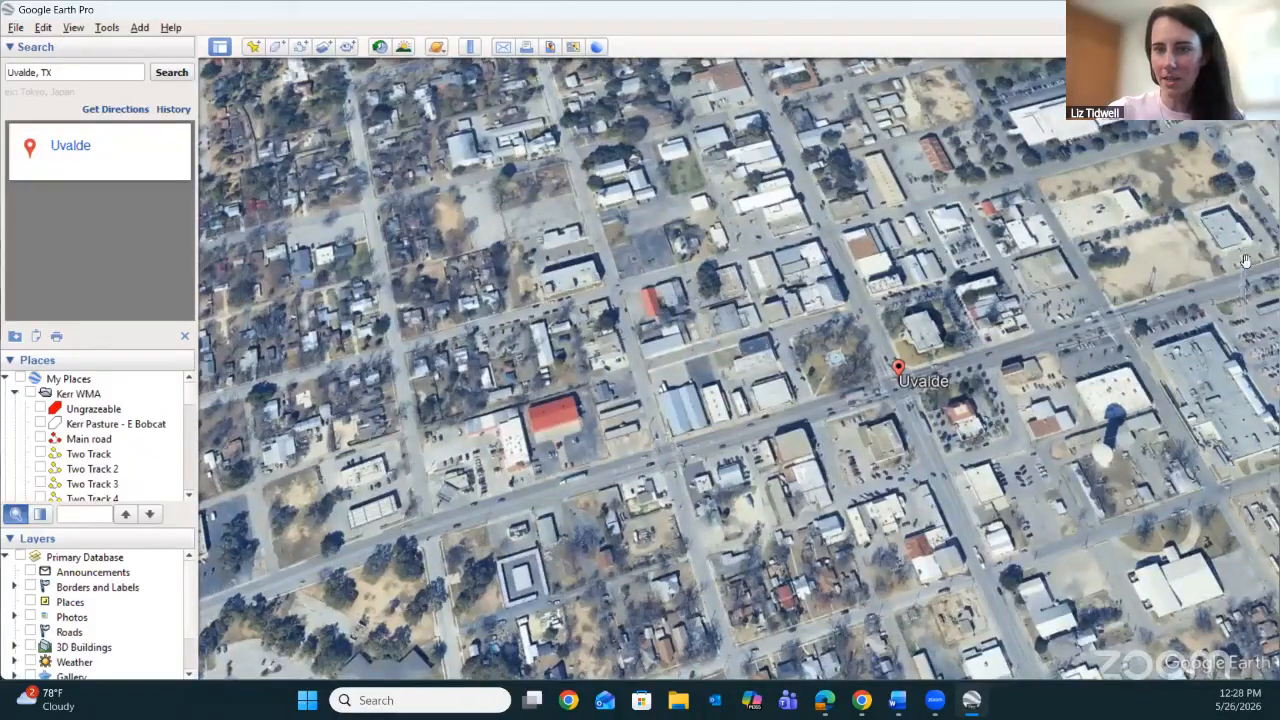
pyautogui.click(1243, 237)
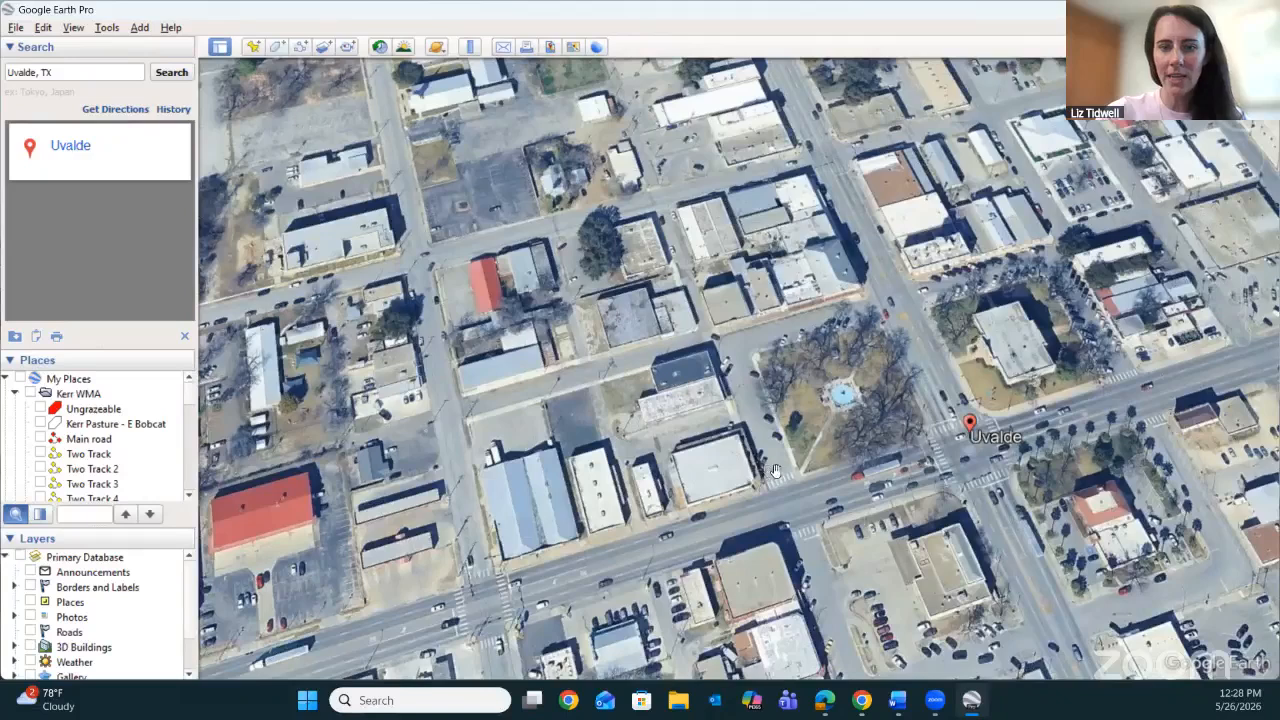
# Dismiss the Uvalde placemark's information balloon and enter Street View at the intersection beside the placemark.
pyautogui.click(969, 424)
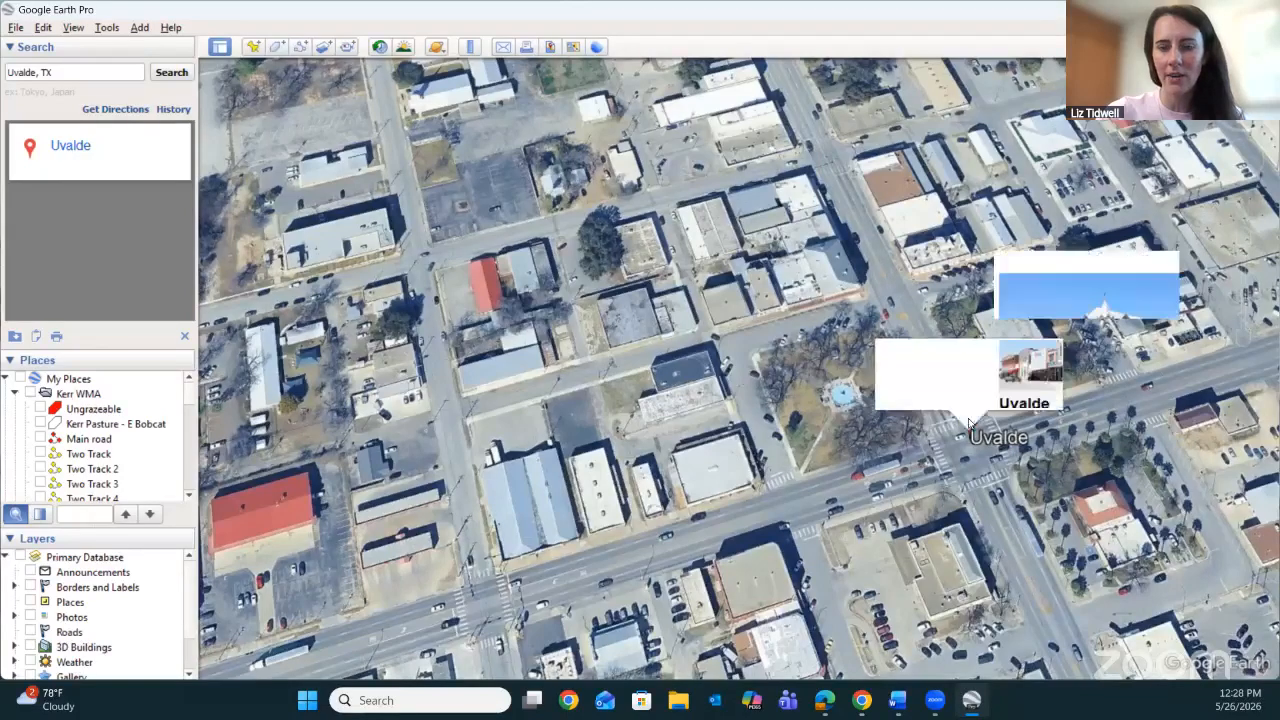
pyautogui.click(1213, 259)
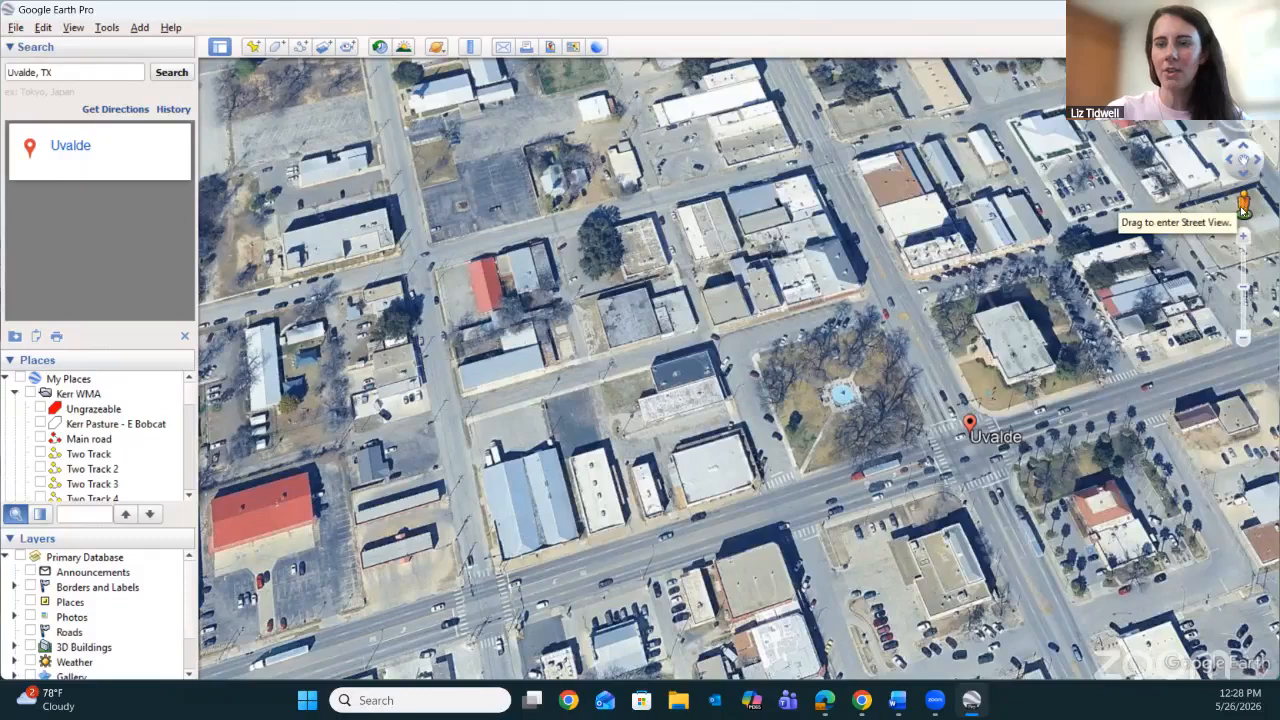
pyautogui.moveTo(1244, 205)
pyautogui.mouseDown()
pyautogui.moveTo(838, 405)
pyautogui.moveTo(795, 390)
pyautogui.moveTo(770, 360)
pyautogui.moveTo(928, 430)
pyautogui.moveTo(977, 427)
pyautogui.mouseUp()
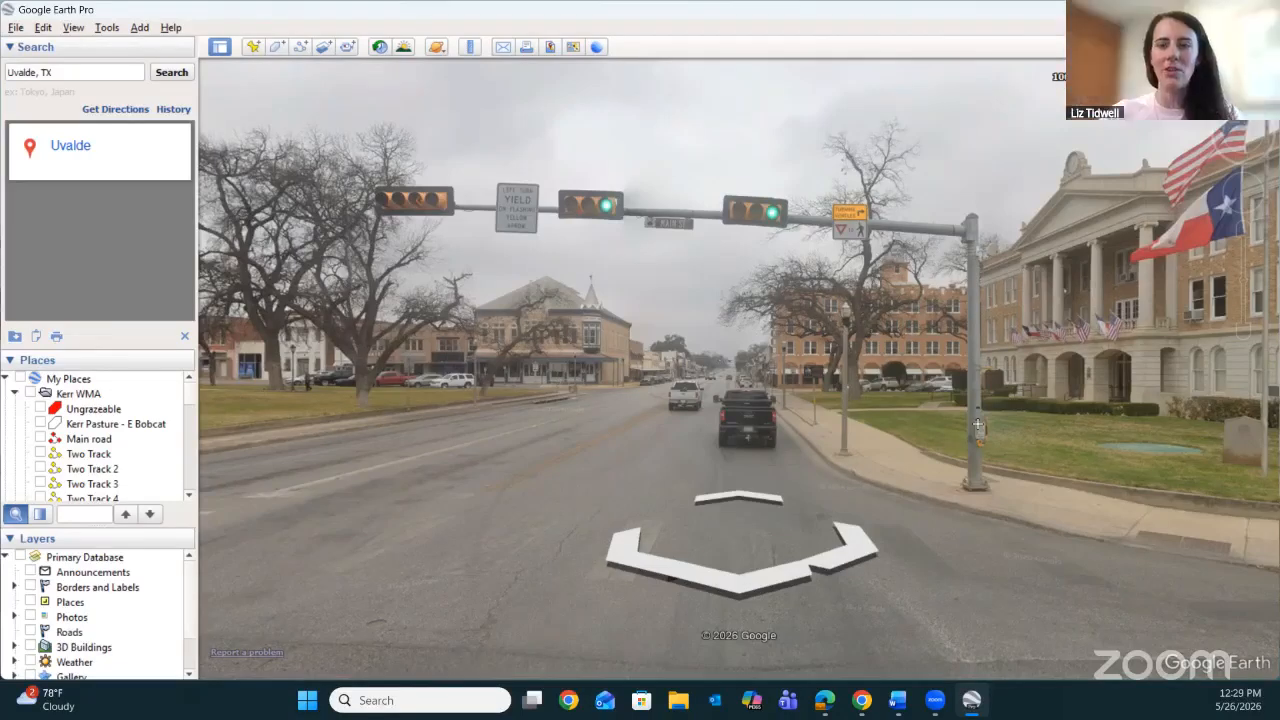
# Look around the downtown Uvalde intersection in Street View and move along the street.
pyautogui.moveTo(1254, 128)
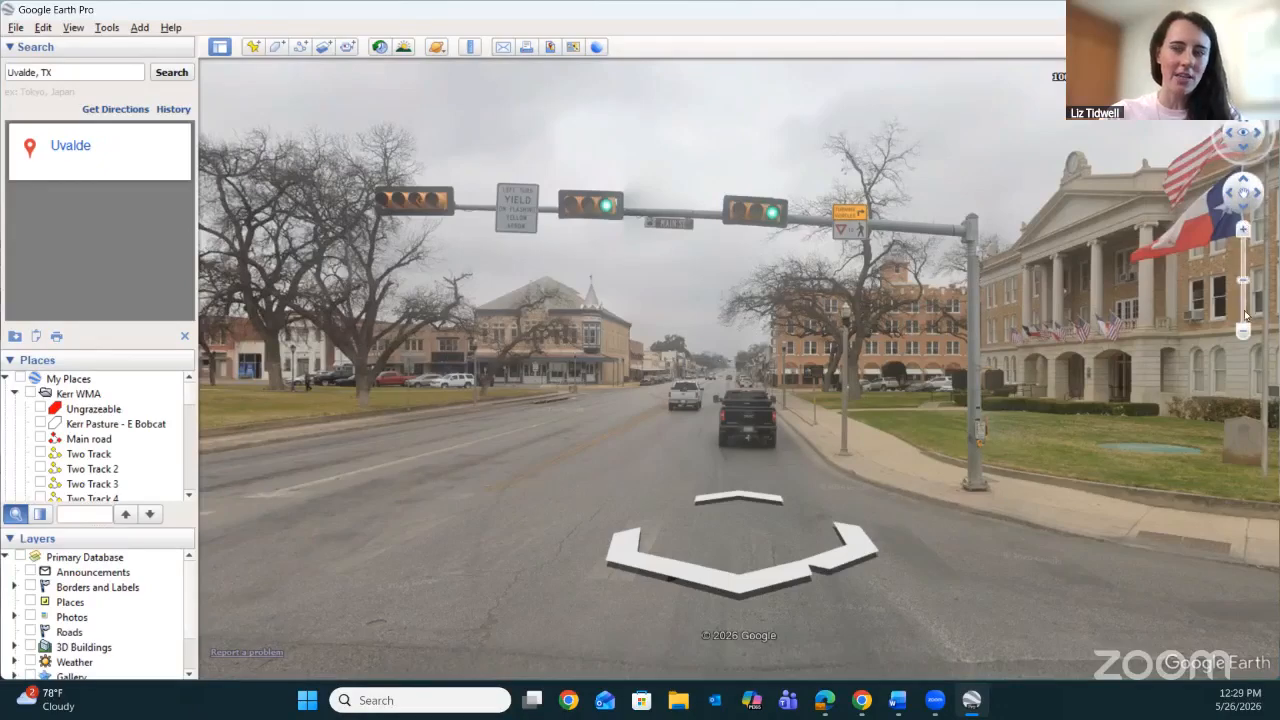
pyautogui.click(1254, 191)
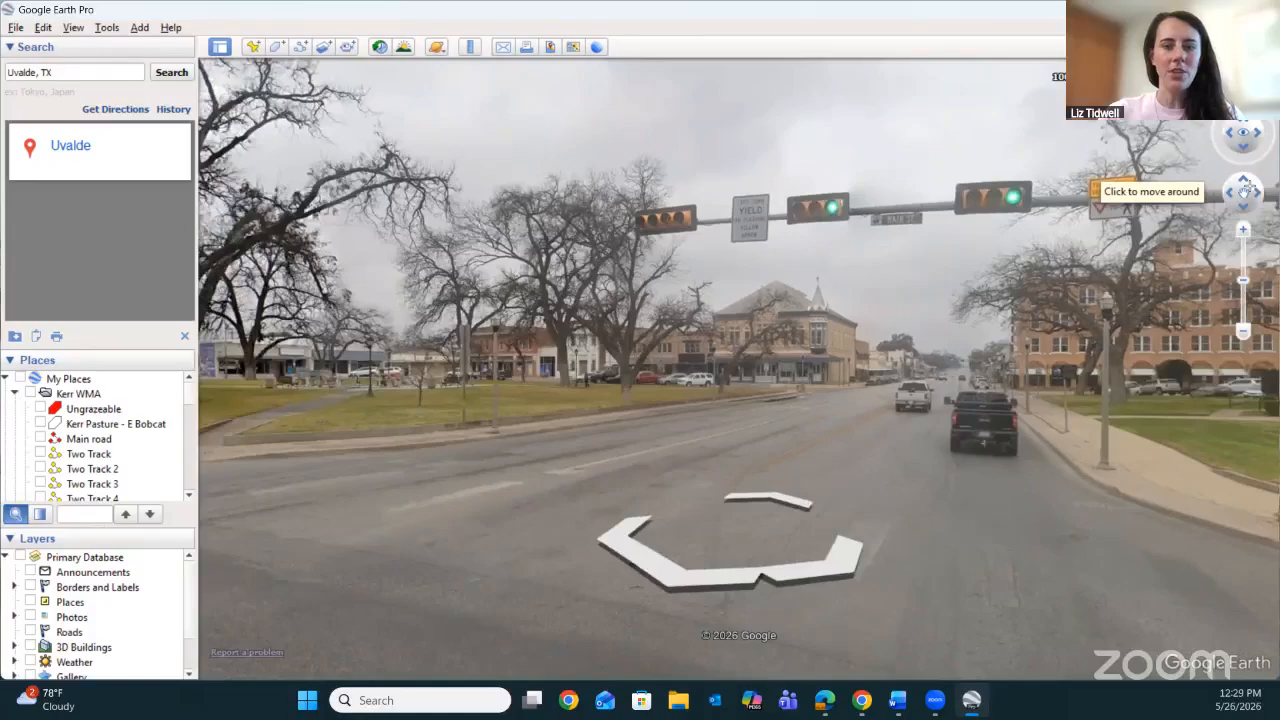
pyautogui.press('Left')
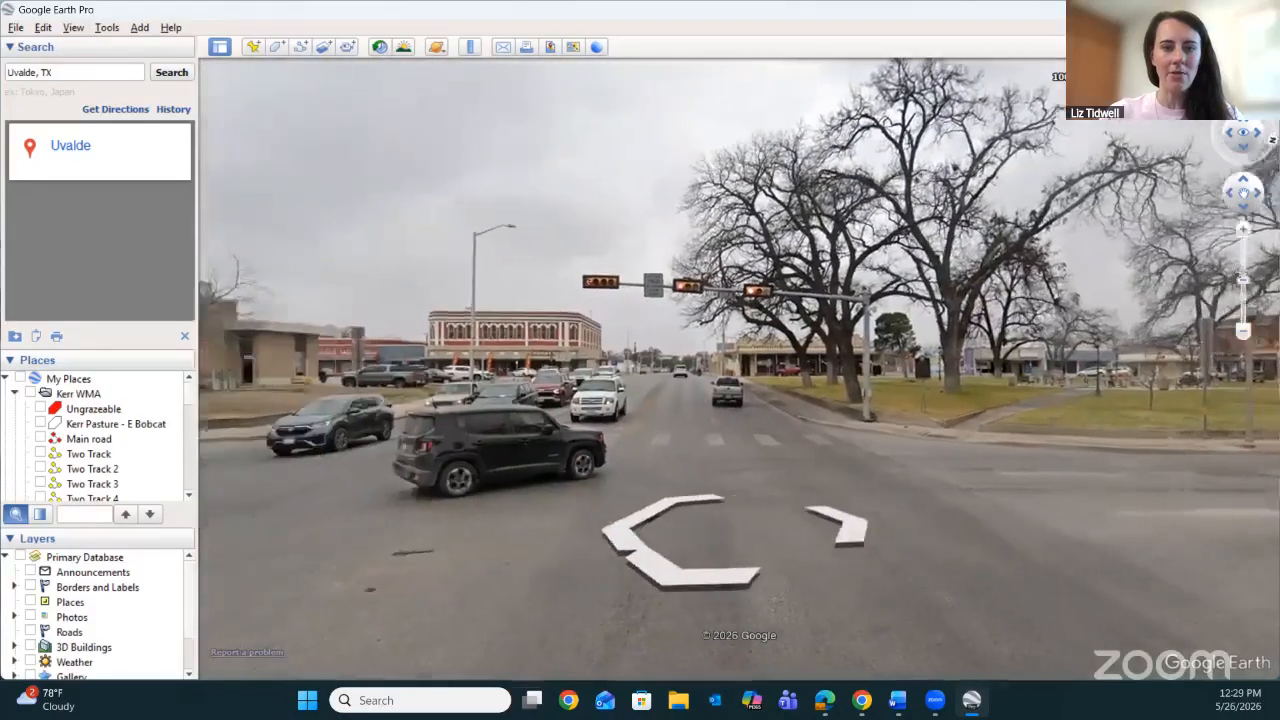
pyautogui.press('Left')
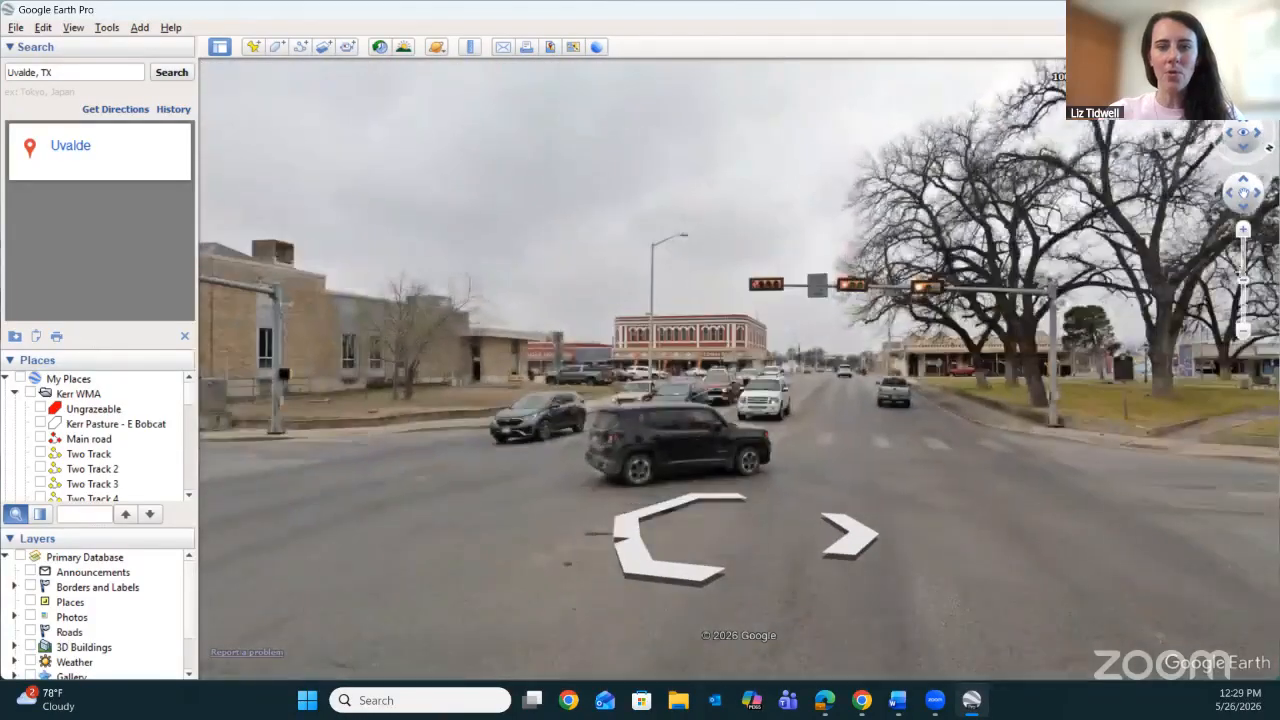
pyautogui.press('Up')
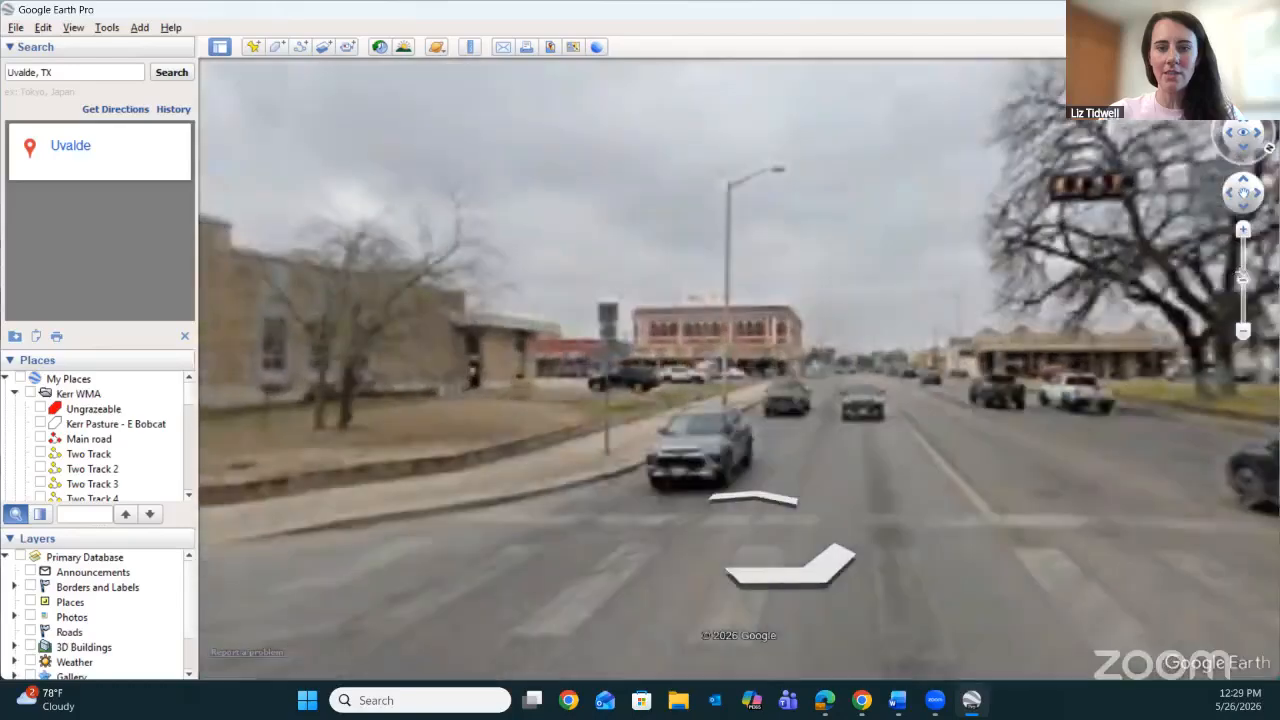
pyautogui.press('Right')
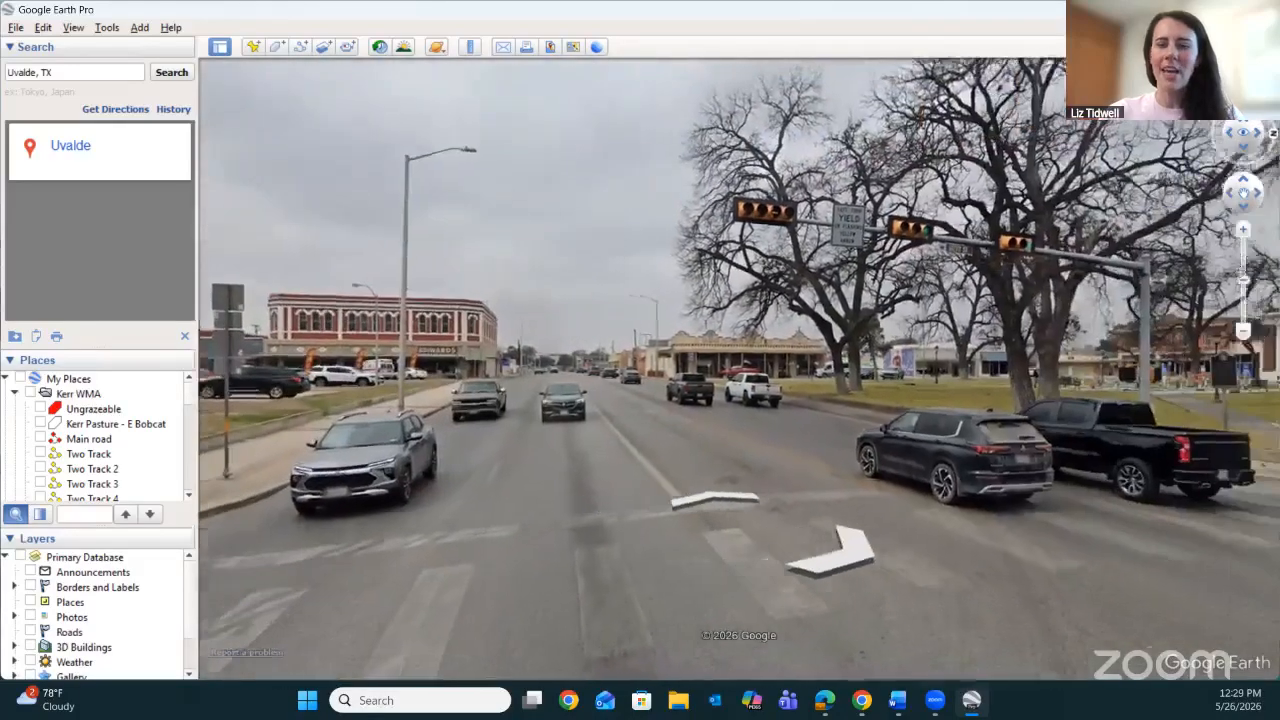
pyautogui.press('Left')
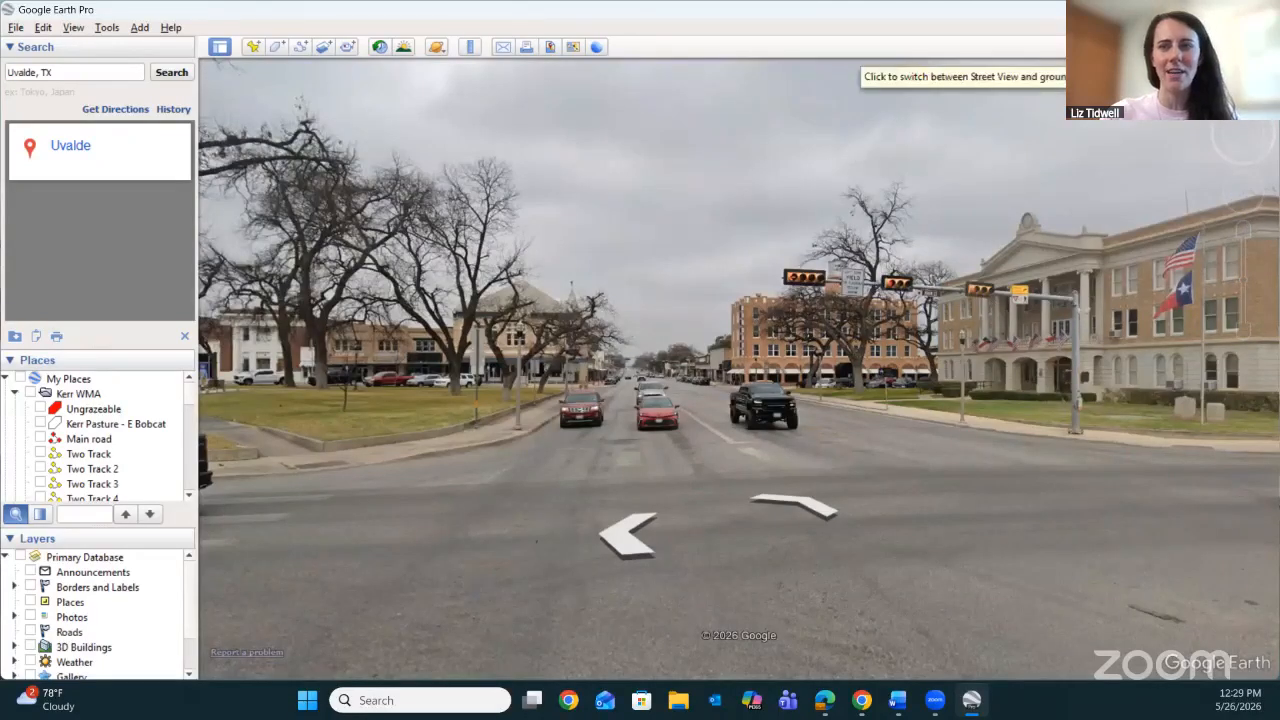
# Compare Street View with the ground-level view at the Uvalde intersection and exit to the aerial view.
pyautogui.click(1143, 77)
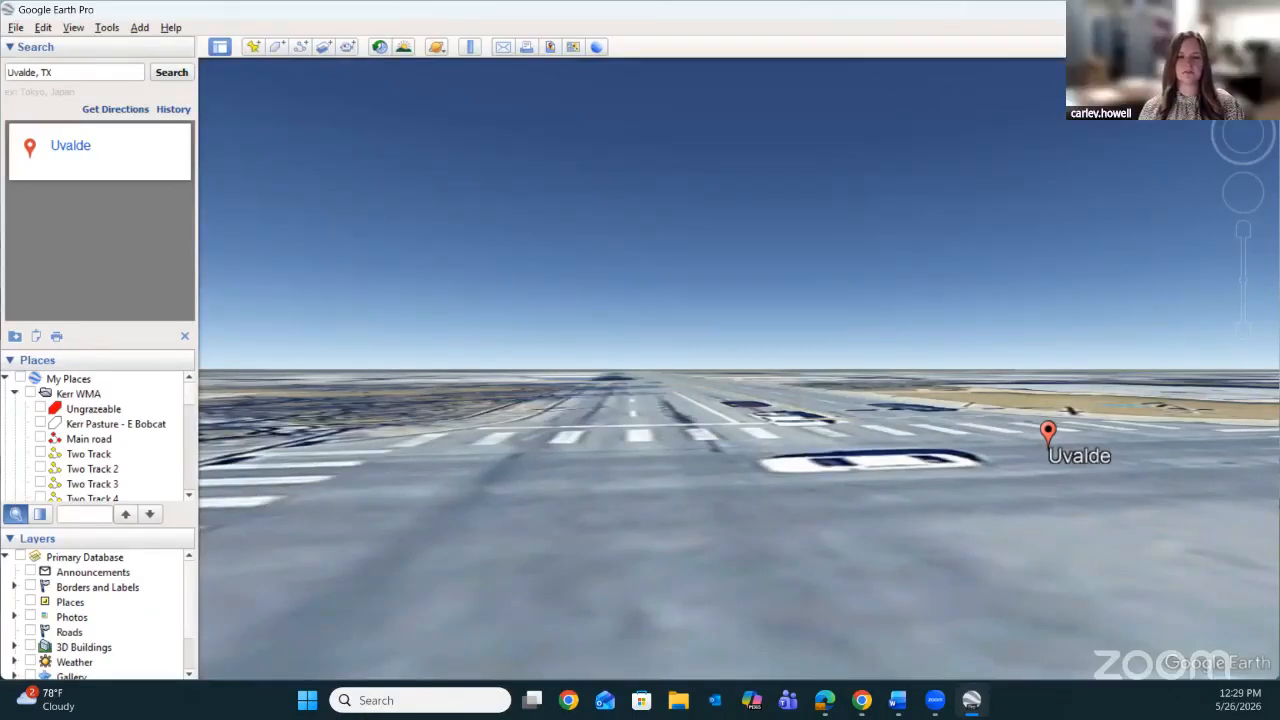
pyautogui.click(1143, 77)
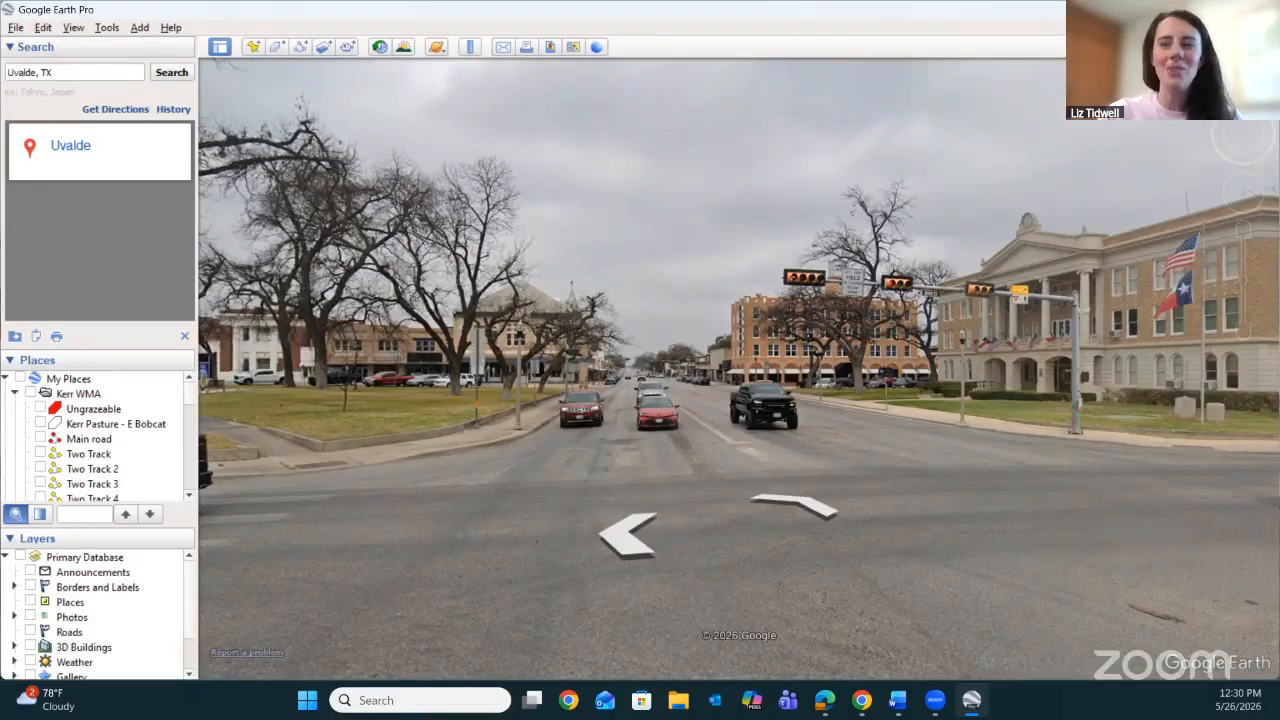
pyautogui.click(1158, 77)
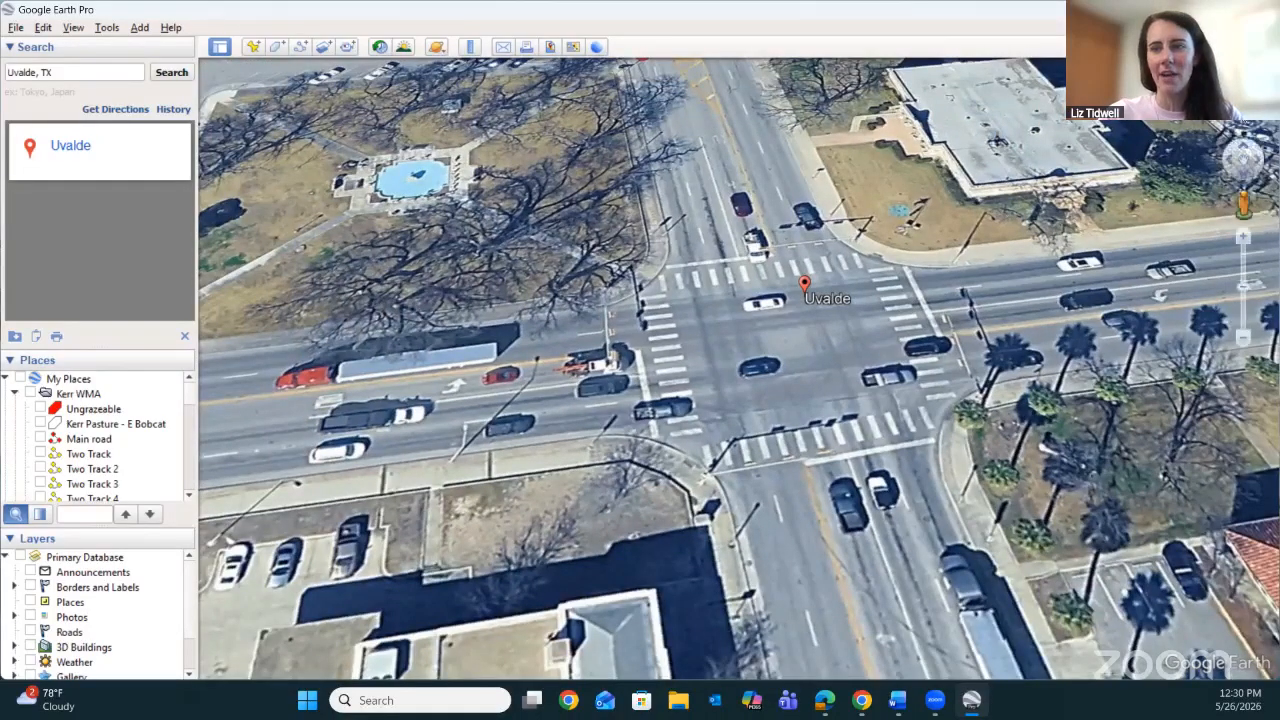
# Zoom and move the aerial view around the Uvalde intersection, ending zoomed out over the downtown blocks.
pyautogui.click(1243, 237)
pyautogui.click(1244, 119)
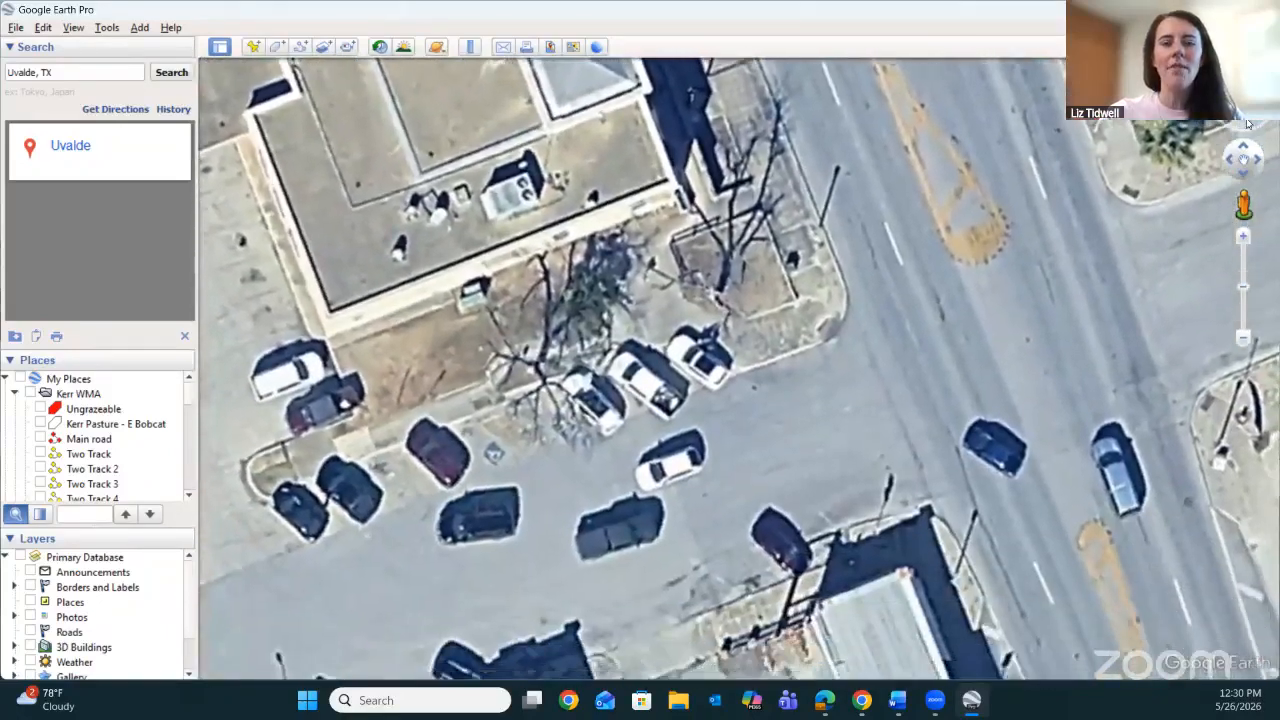
pyautogui.moveTo(1030, 232); pyautogui.dragTo(1023, 548)
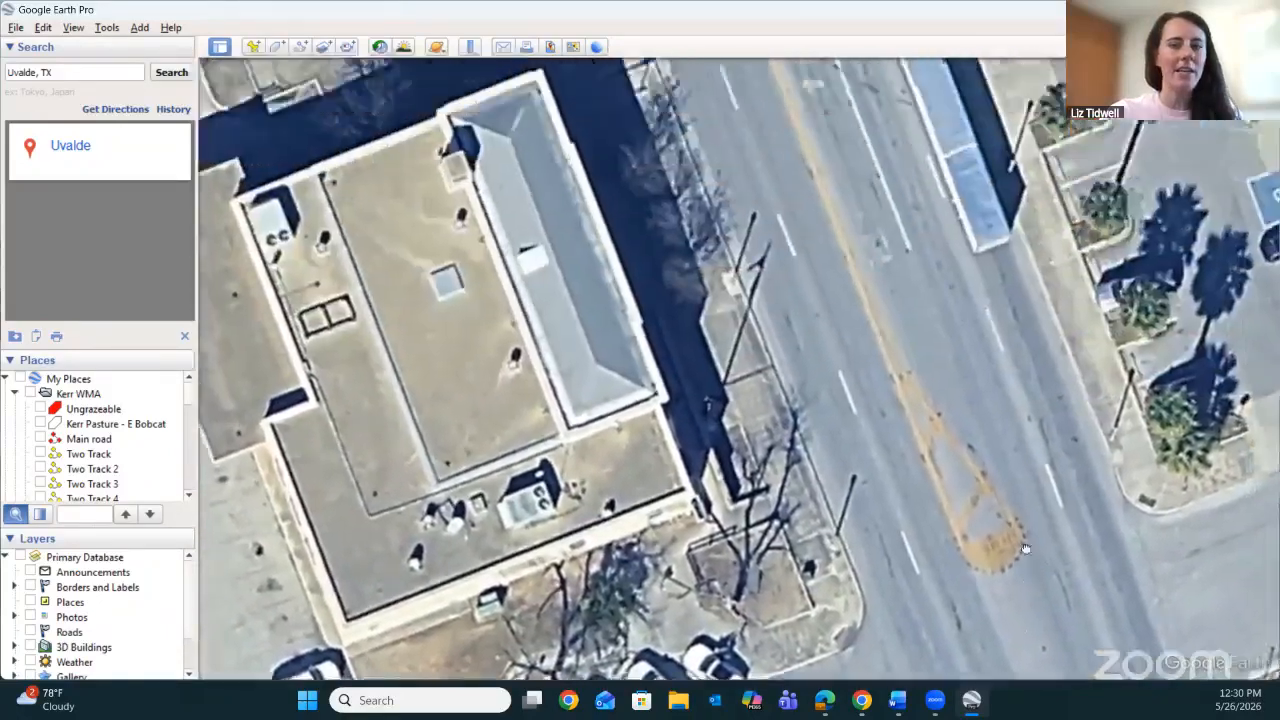
pyautogui.scroll(-1, 852, 340)
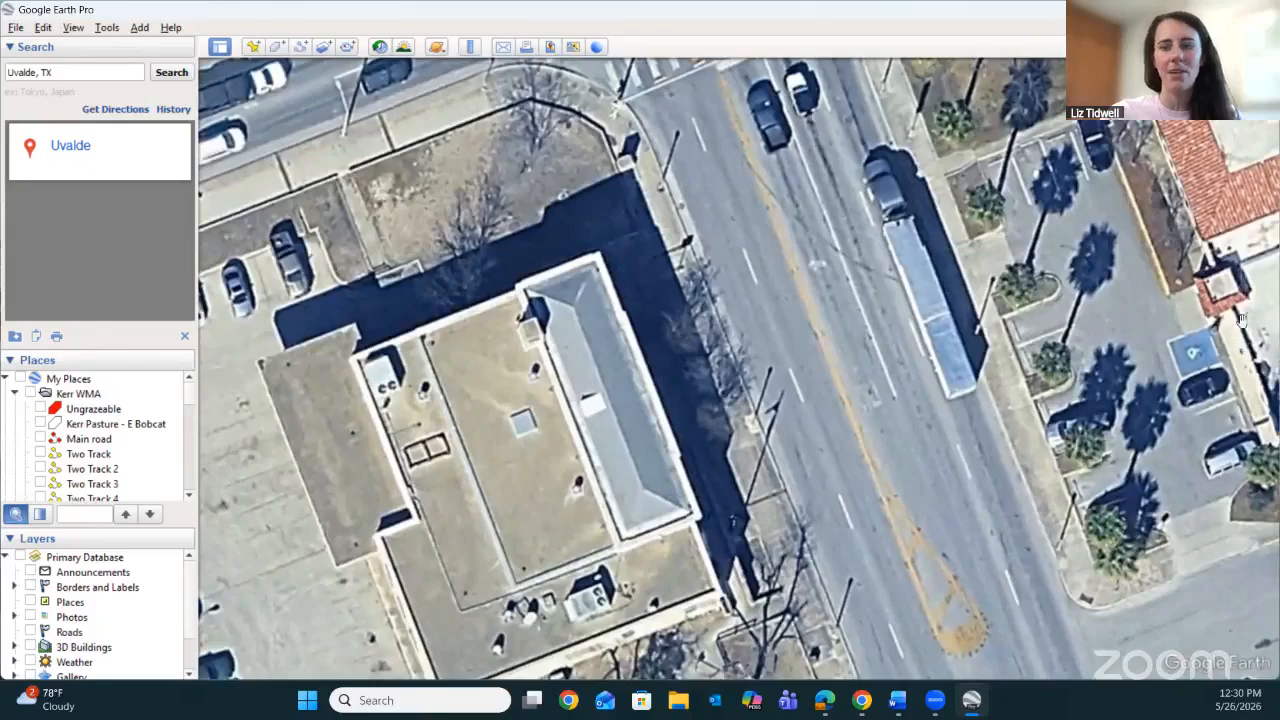
pyautogui.moveTo(1243, 288); pyautogui.dragTo(1245, 342)
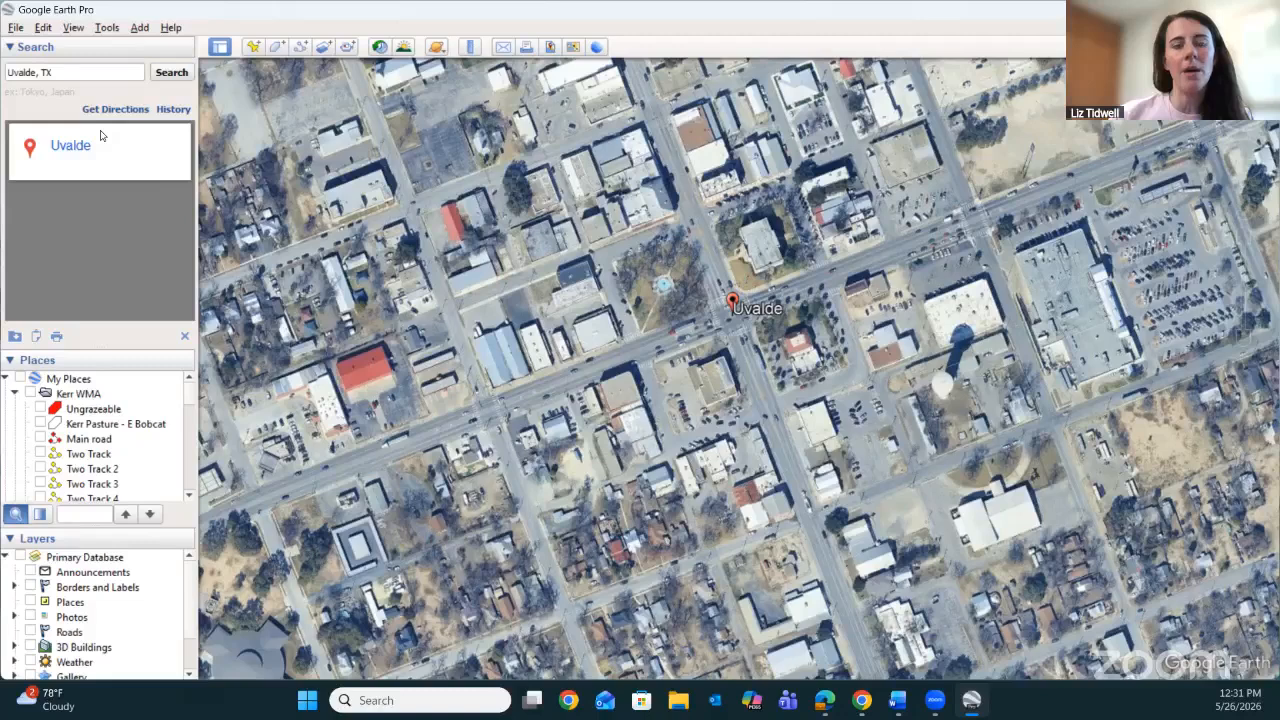
# Search for Kerr Wildlife Management Area - TPWD using its suggested match and fly to its location.
pyautogui.tripleClick(84, 72)
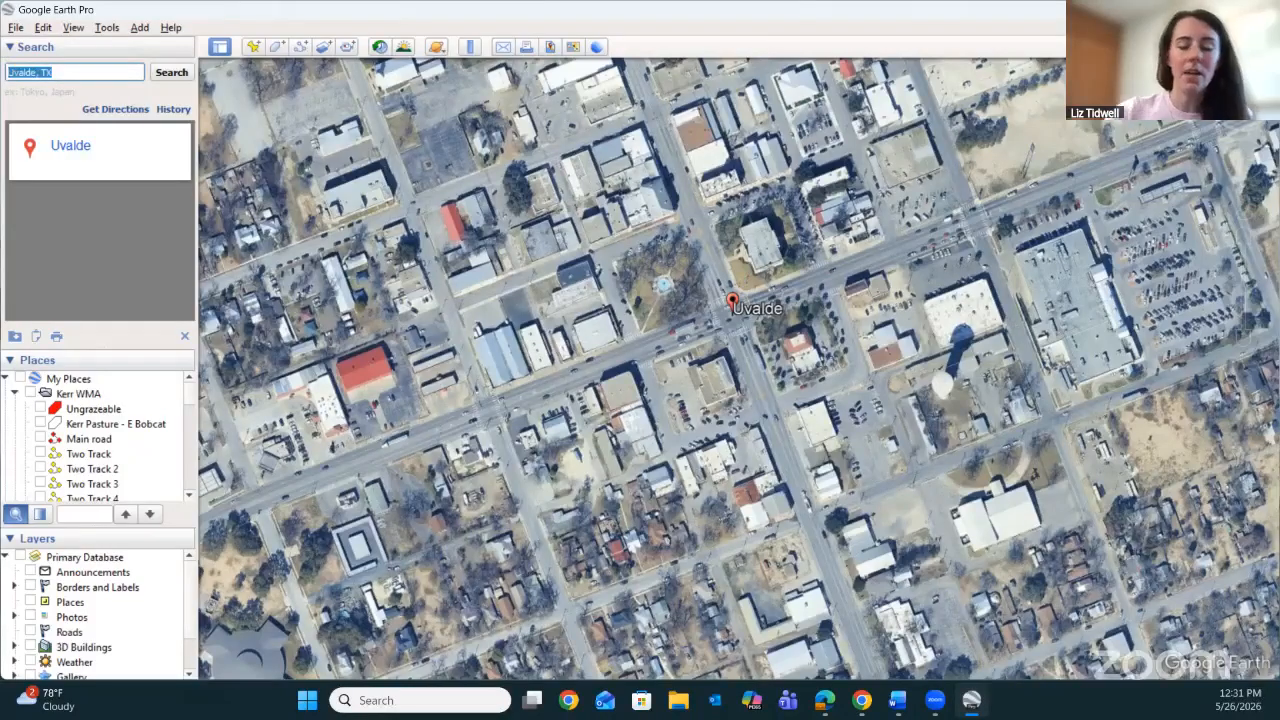
pyautogui.write('ker')
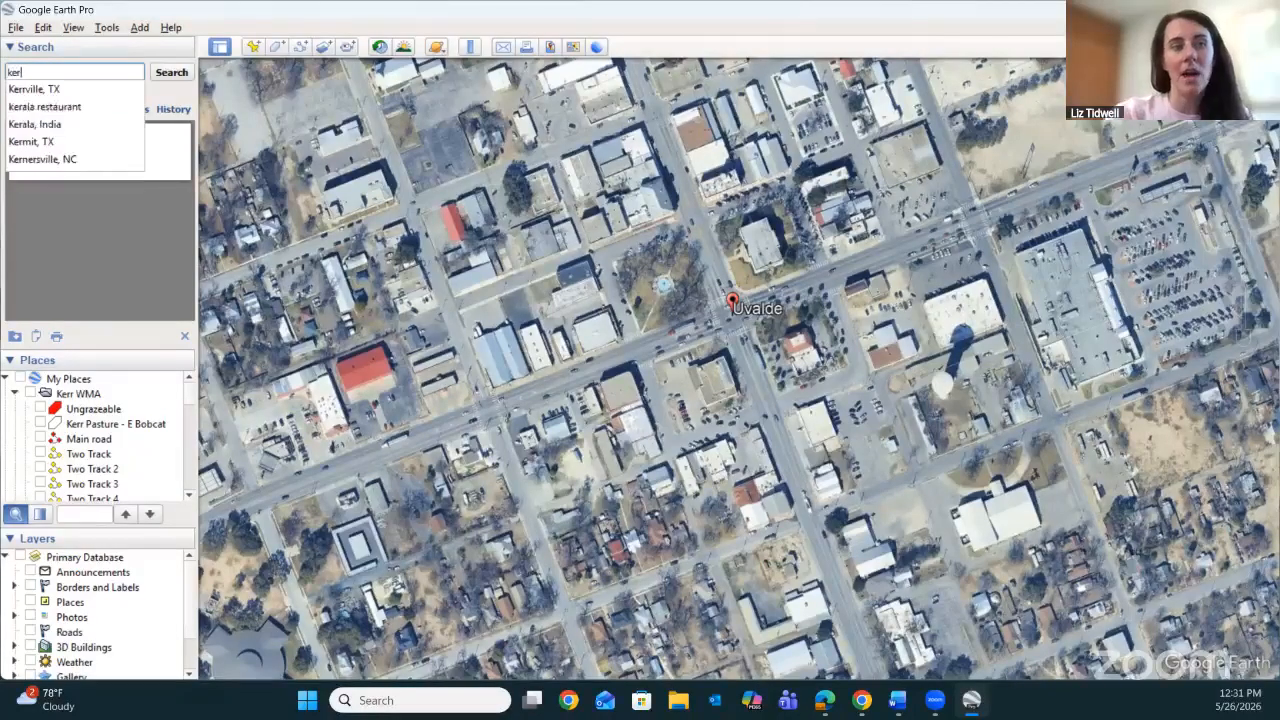
pyautogui.write('r wil')
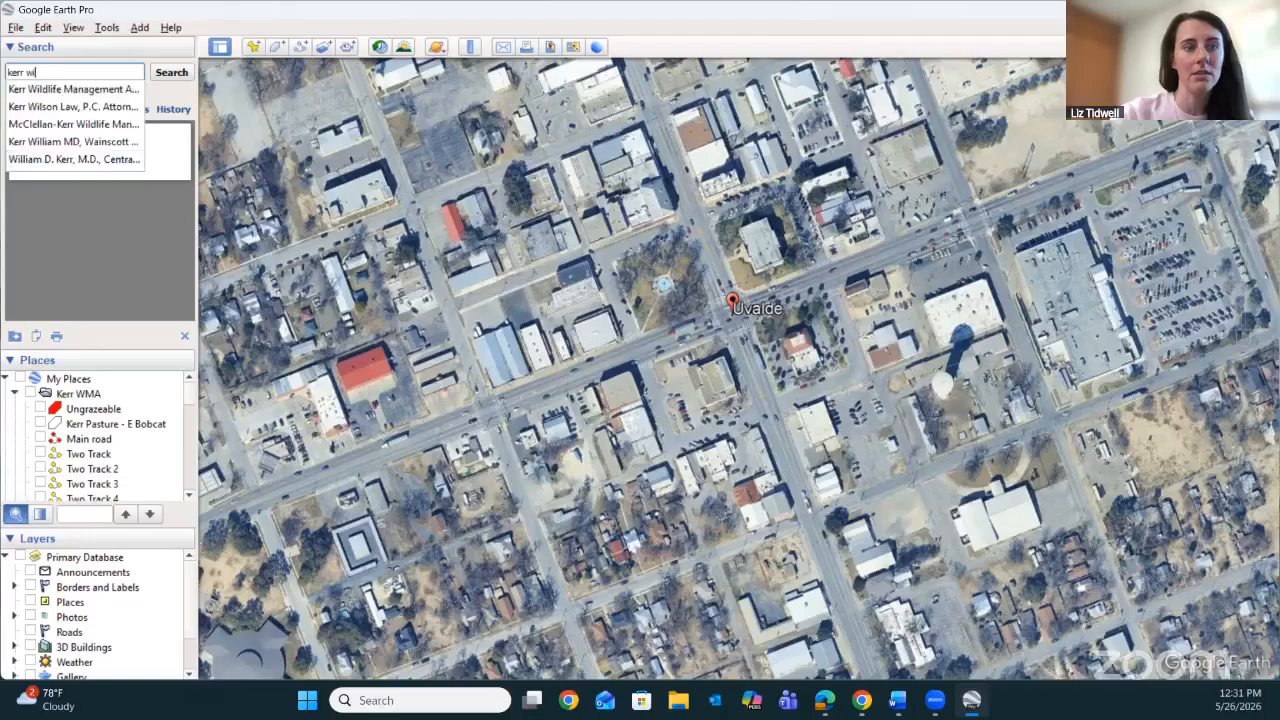
pyautogui.click(60, 90)
pyautogui.click(183, 76)
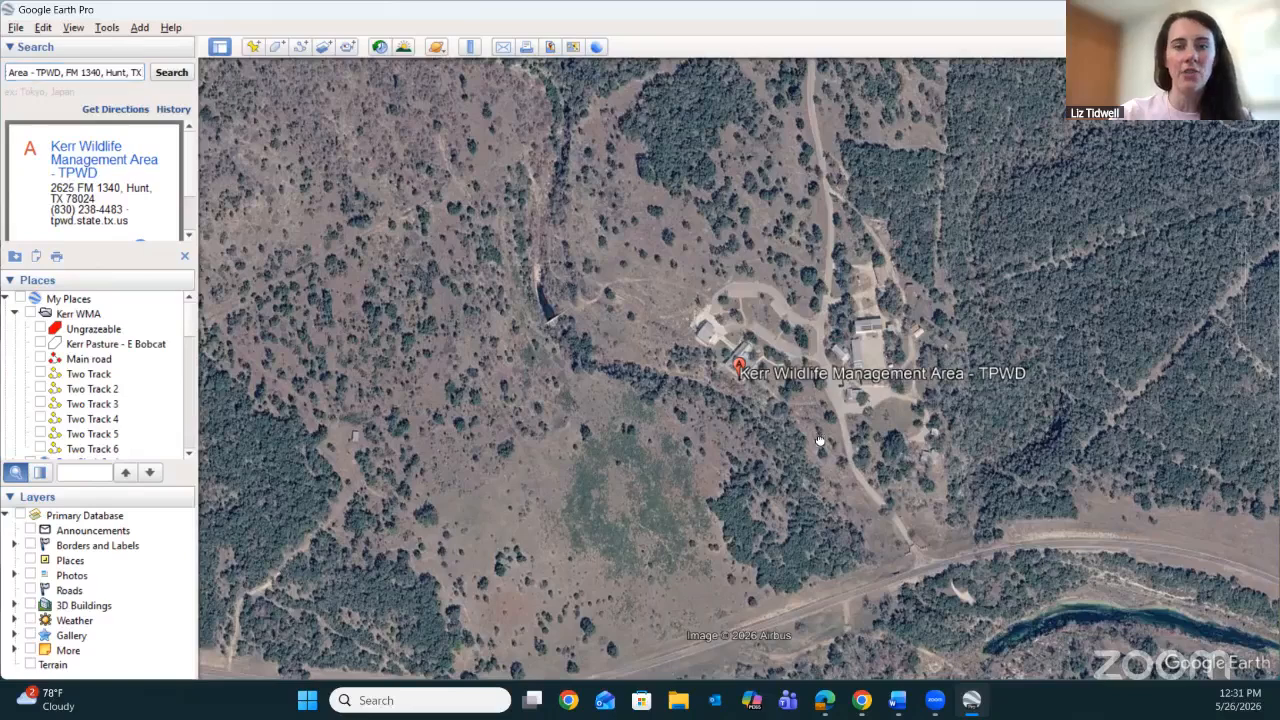
pyautogui.moveTo(820, 440); pyautogui.dragTo(820, 415)
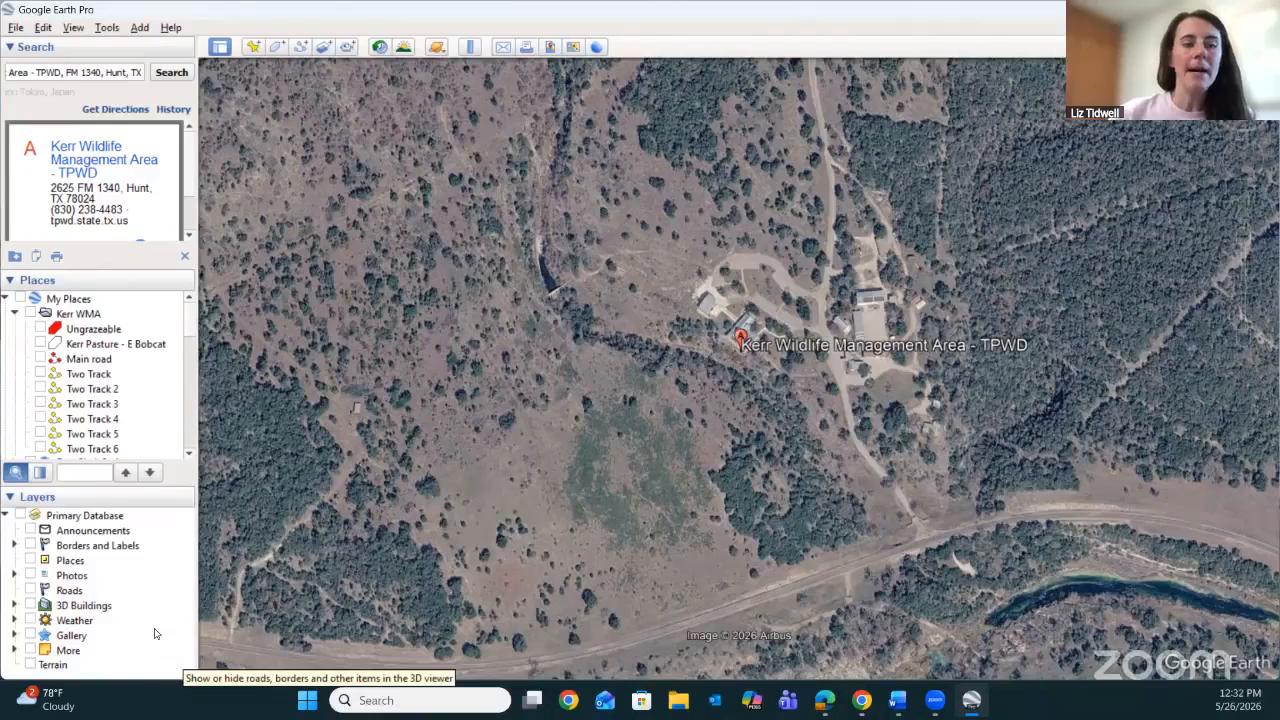
# Show the Roads and Borders and Labels layers and examine the labelled roads around the Kerr Wildlife Management Area.
pyautogui.click(30, 591)
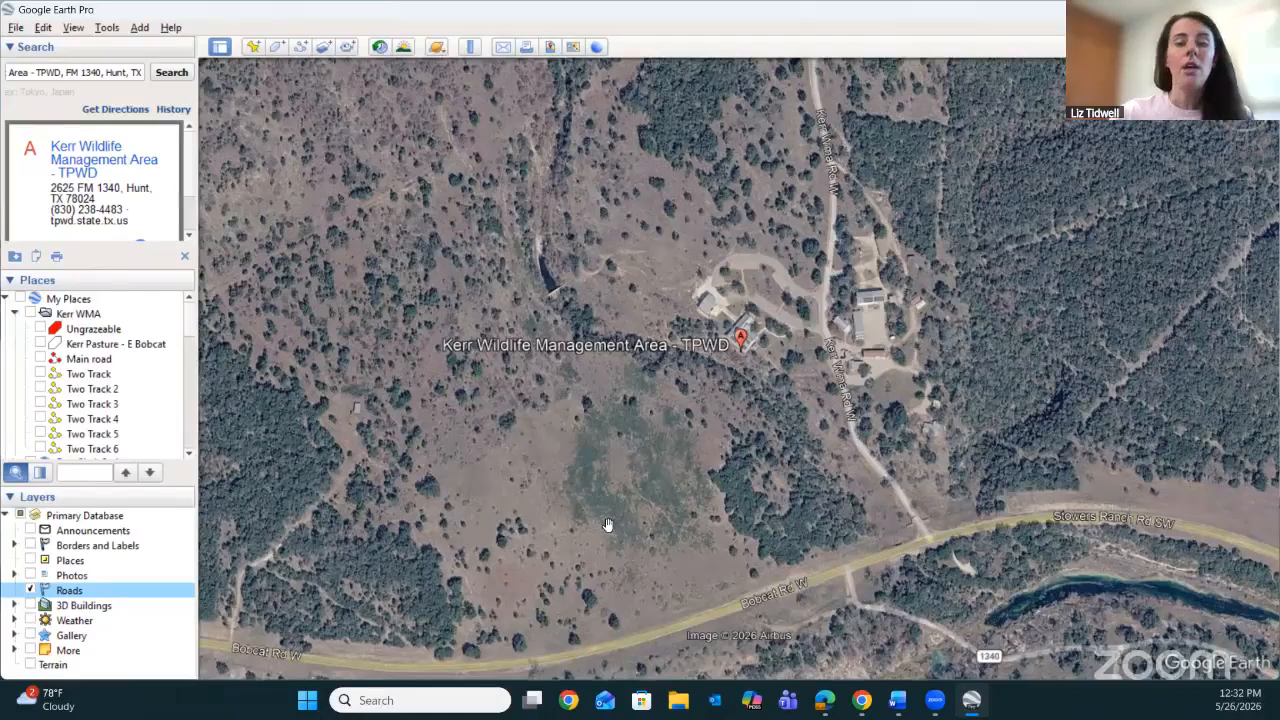
pyautogui.moveTo(625, 536); pyautogui.dragTo(665, 497)
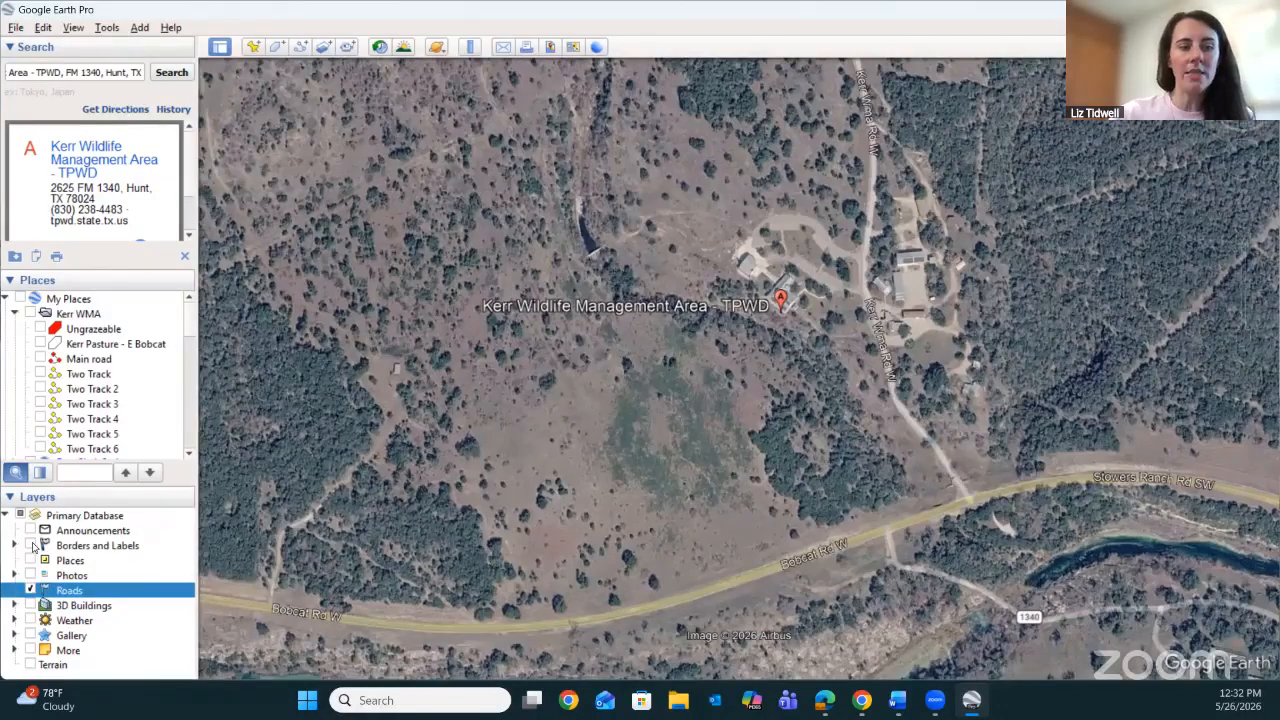
pyautogui.click(31, 545)
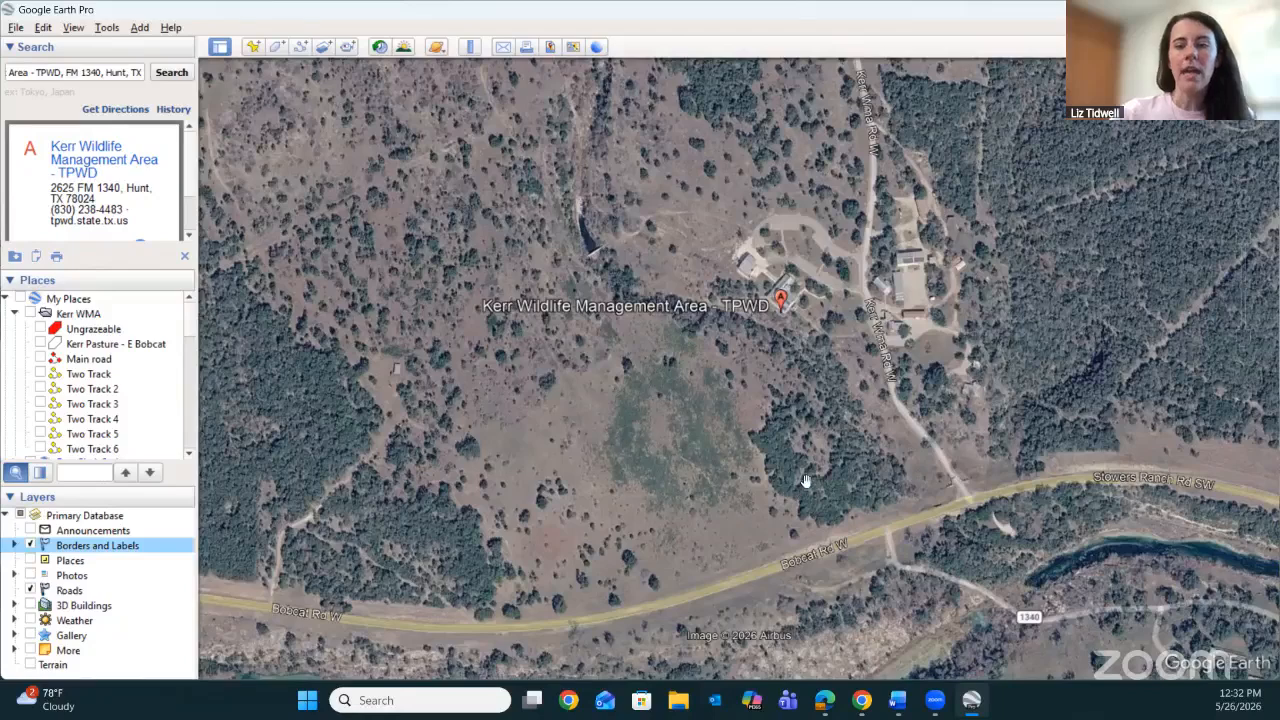
pyautogui.moveTo(806, 483); pyautogui.dragTo(698, 422)
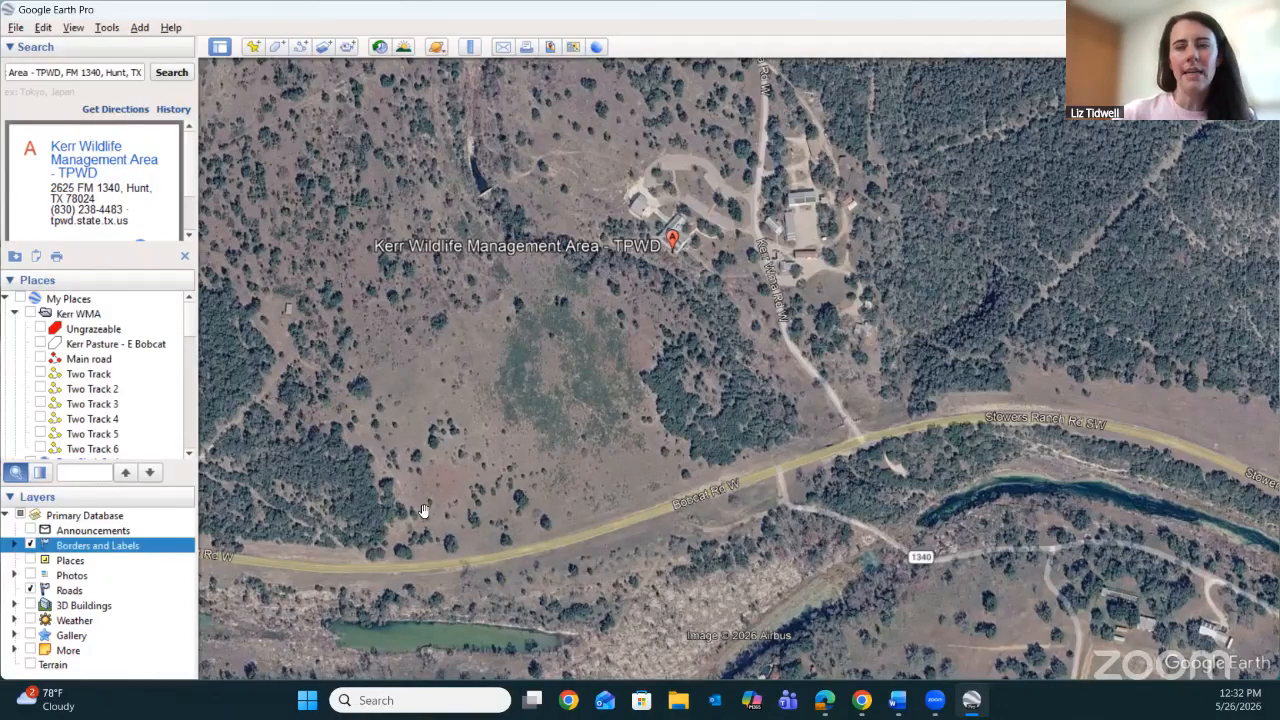
pyautogui.moveTo(702, 449); pyautogui.dragTo(696, 513)
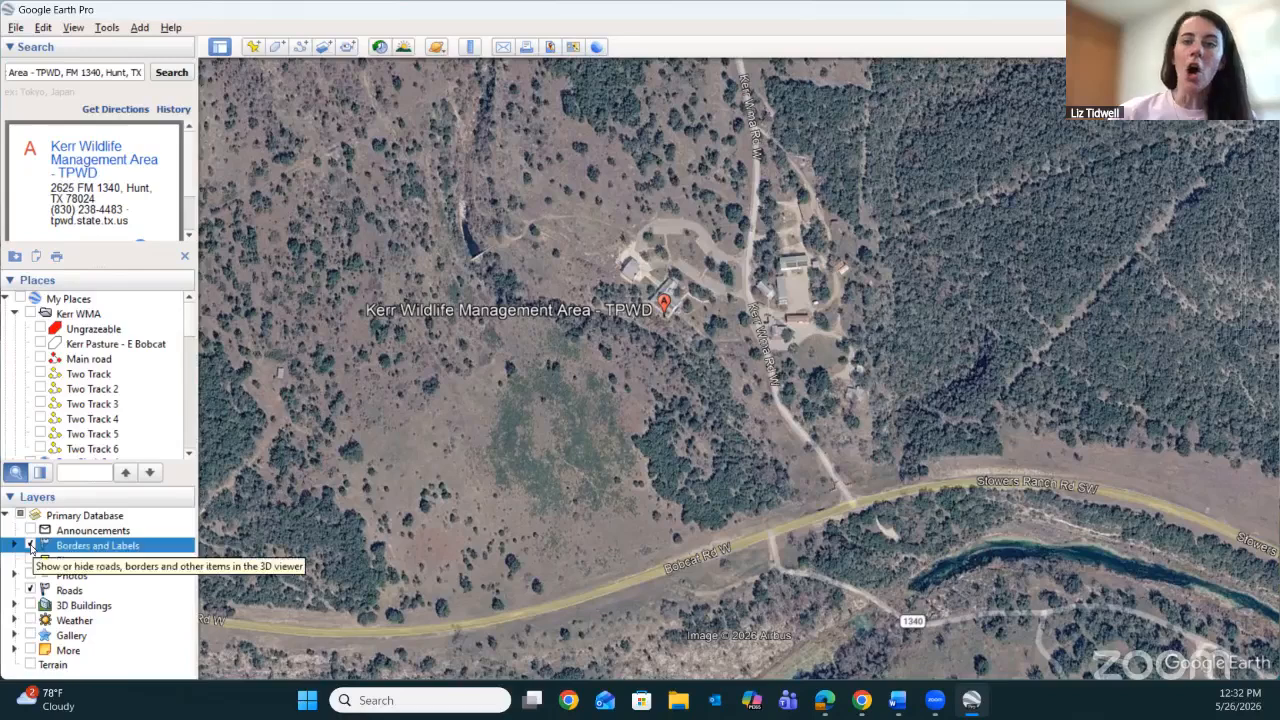
# Hide the Borders and Labels layer and the Roads layer.
pyautogui.click(31, 546)
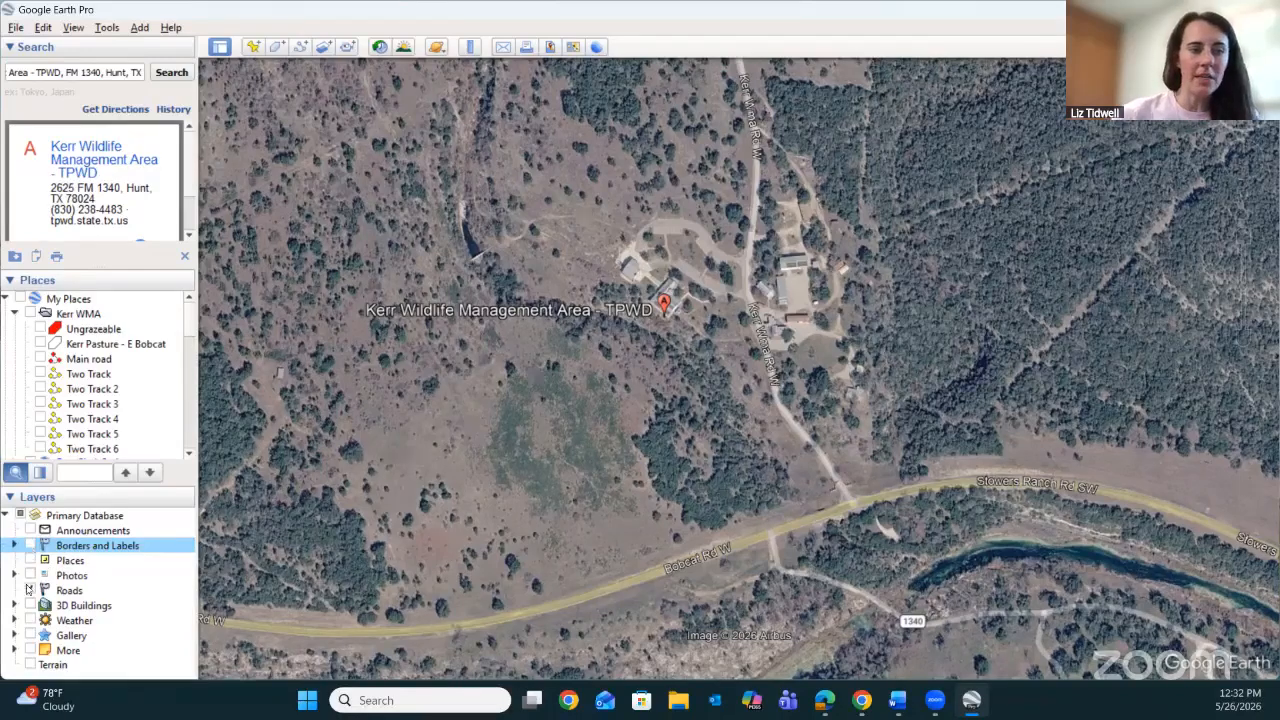
pyautogui.click(30, 591)
pyautogui.click(30, 591)
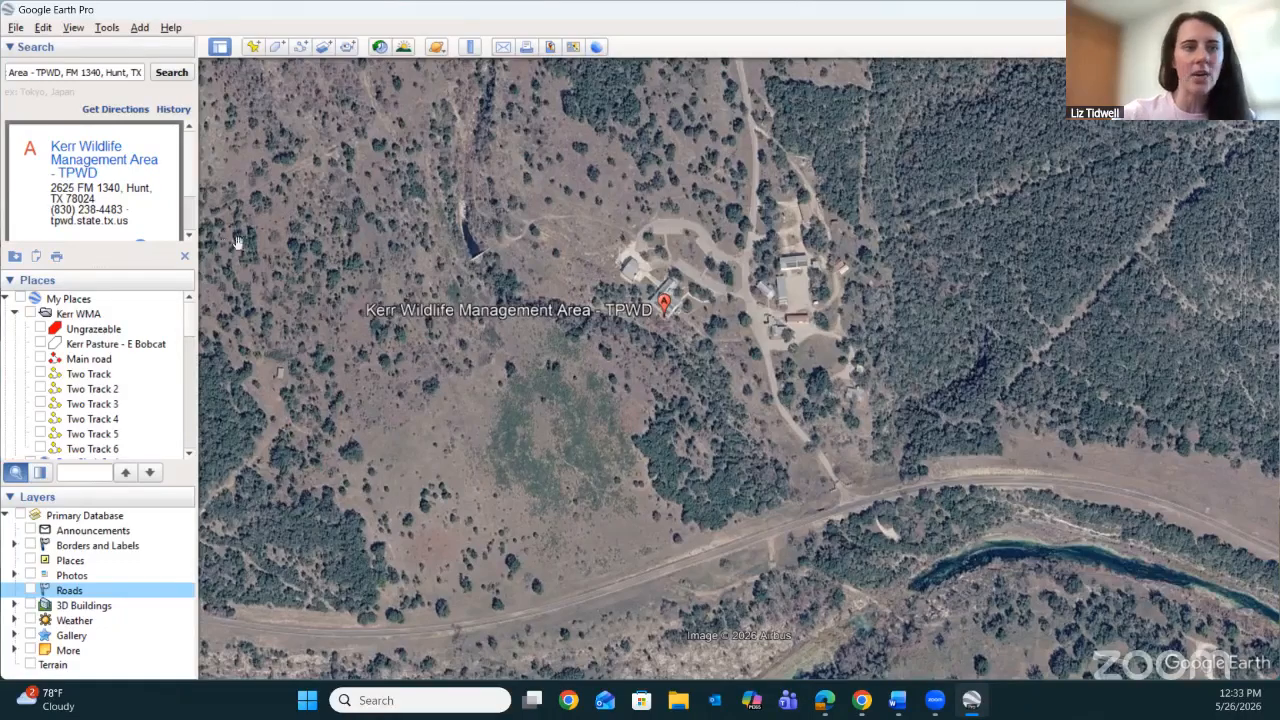
# Clear the Kerr Wildlife Management Area search results and remove their placemark from the map.
pyautogui.click(185, 257)
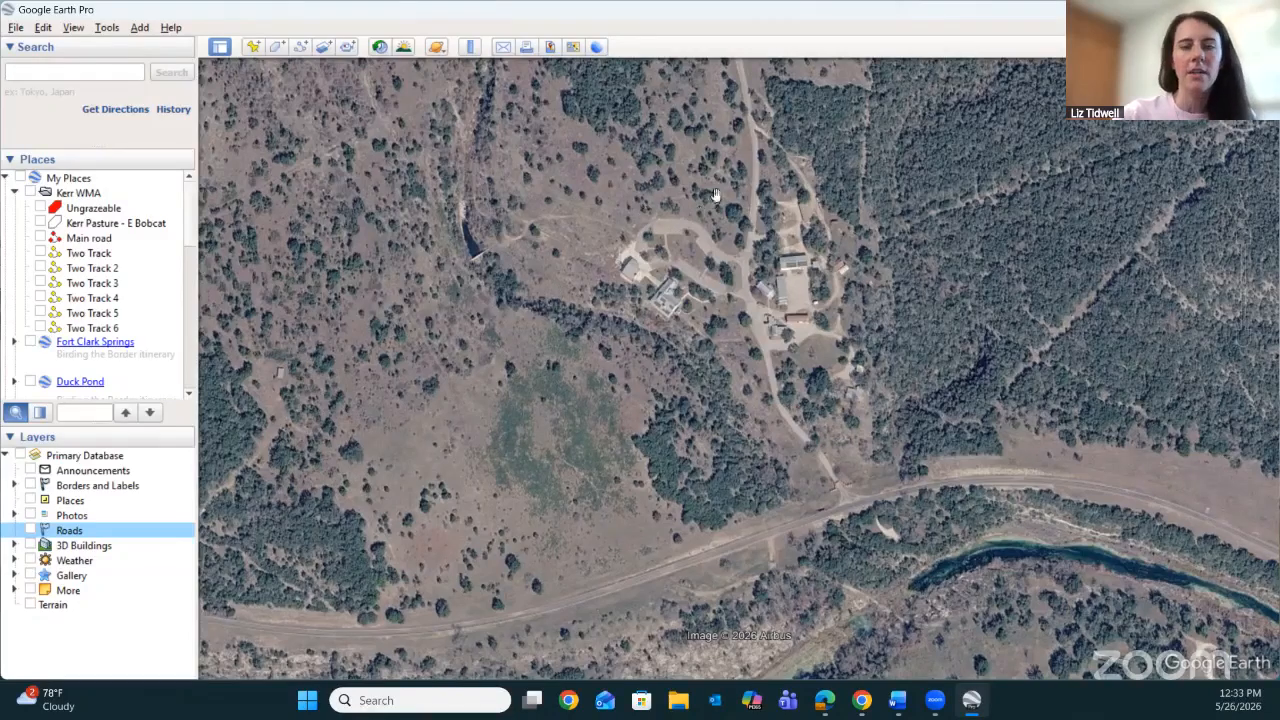
pyautogui.moveTo(709, 150); pyautogui.dragTo(728, 199)
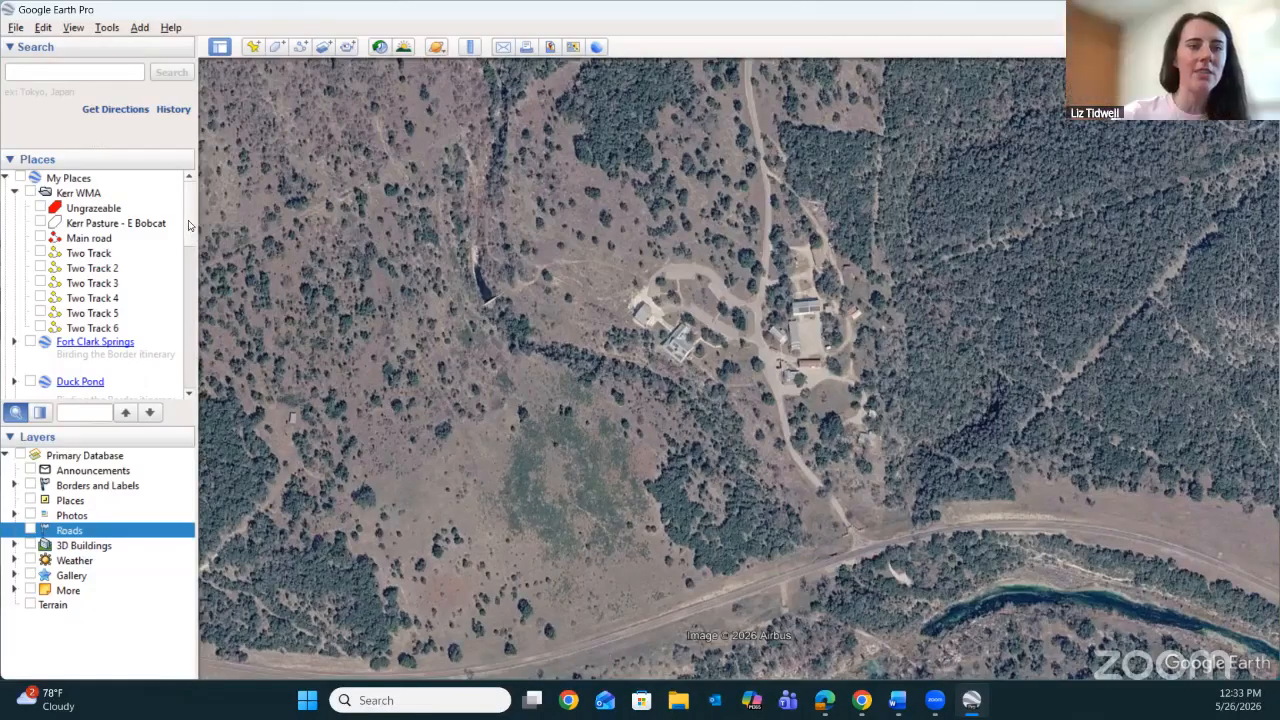
# Show how the Kerr WMA folder collapses and expands, and collapse both it and My Places.
pyautogui.moveTo(189, 221)
pyautogui.mouseDown()
pyautogui.moveTo(191, 259)
pyautogui.moveTo(191, 214)
pyautogui.mouseUp()
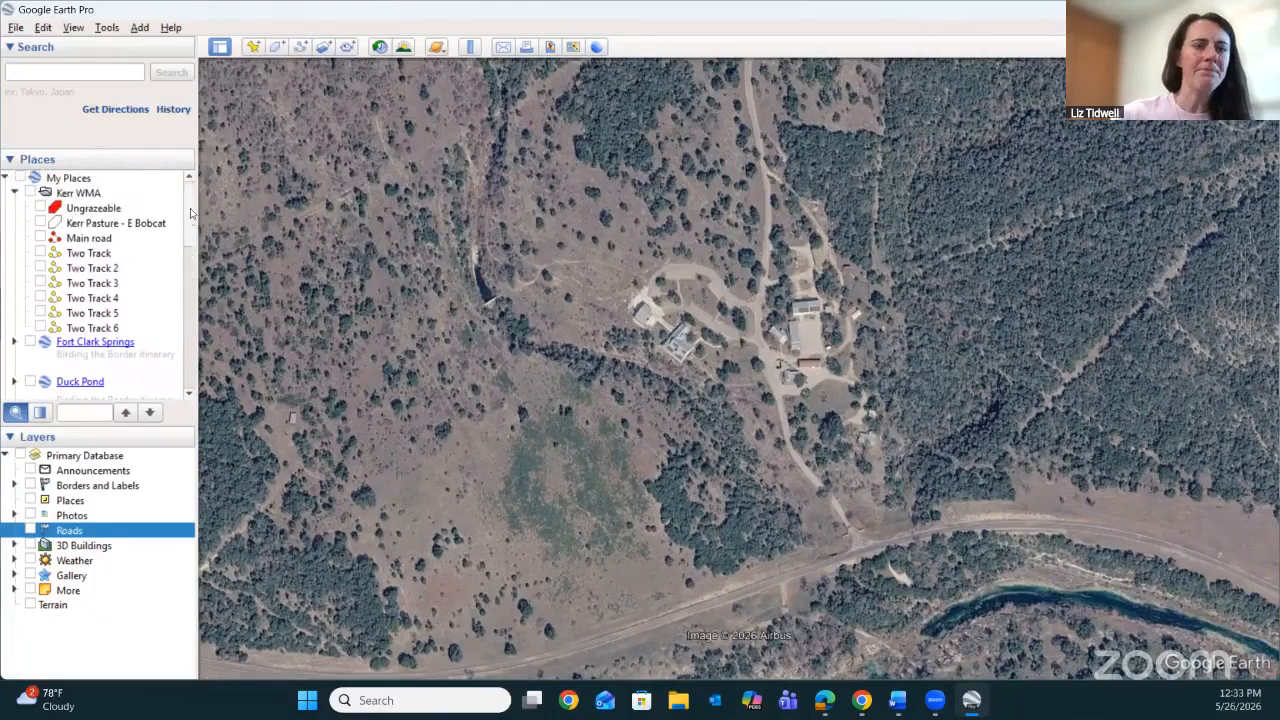
pyautogui.click(14, 193)
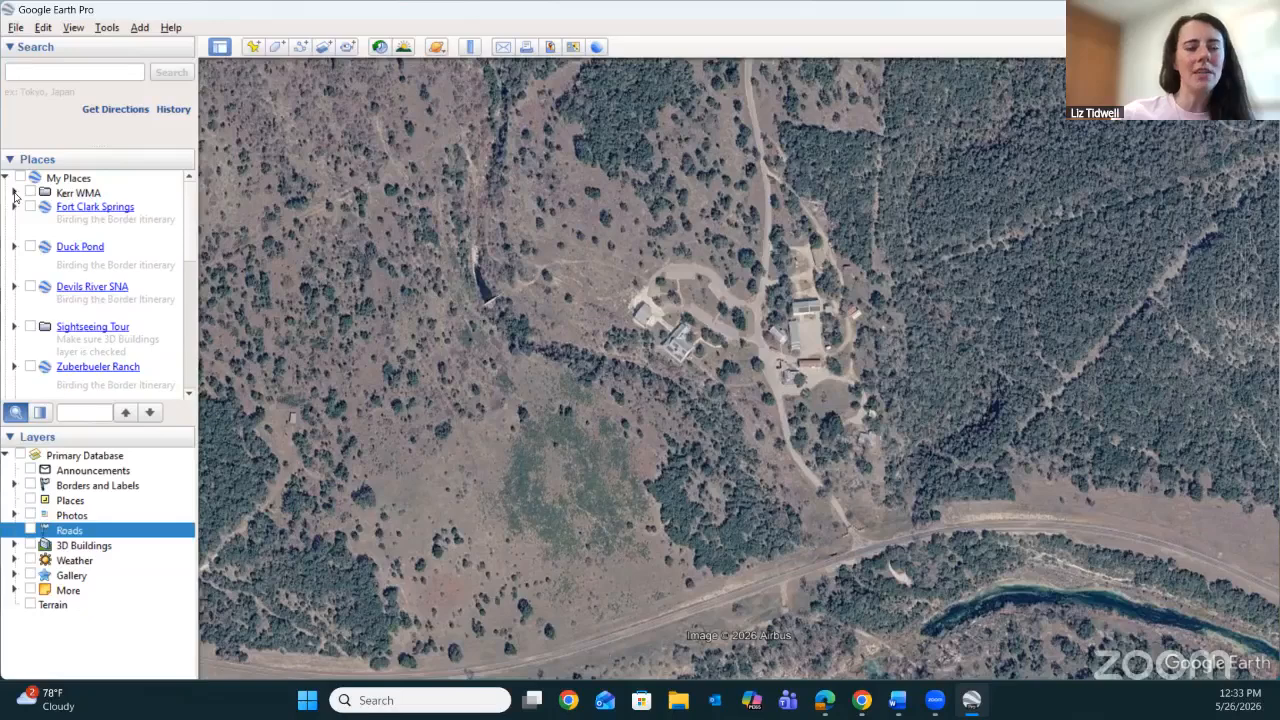
pyautogui.click(14, 193)
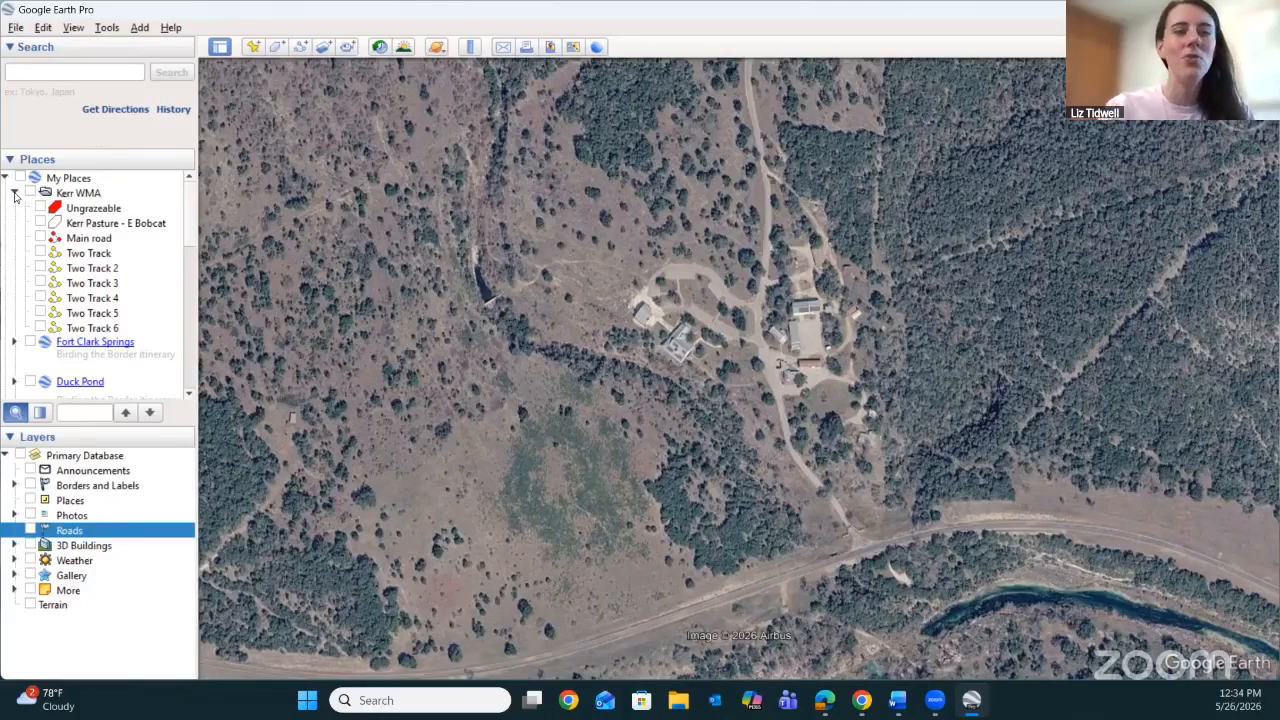
pyautogui.click(14, 193)
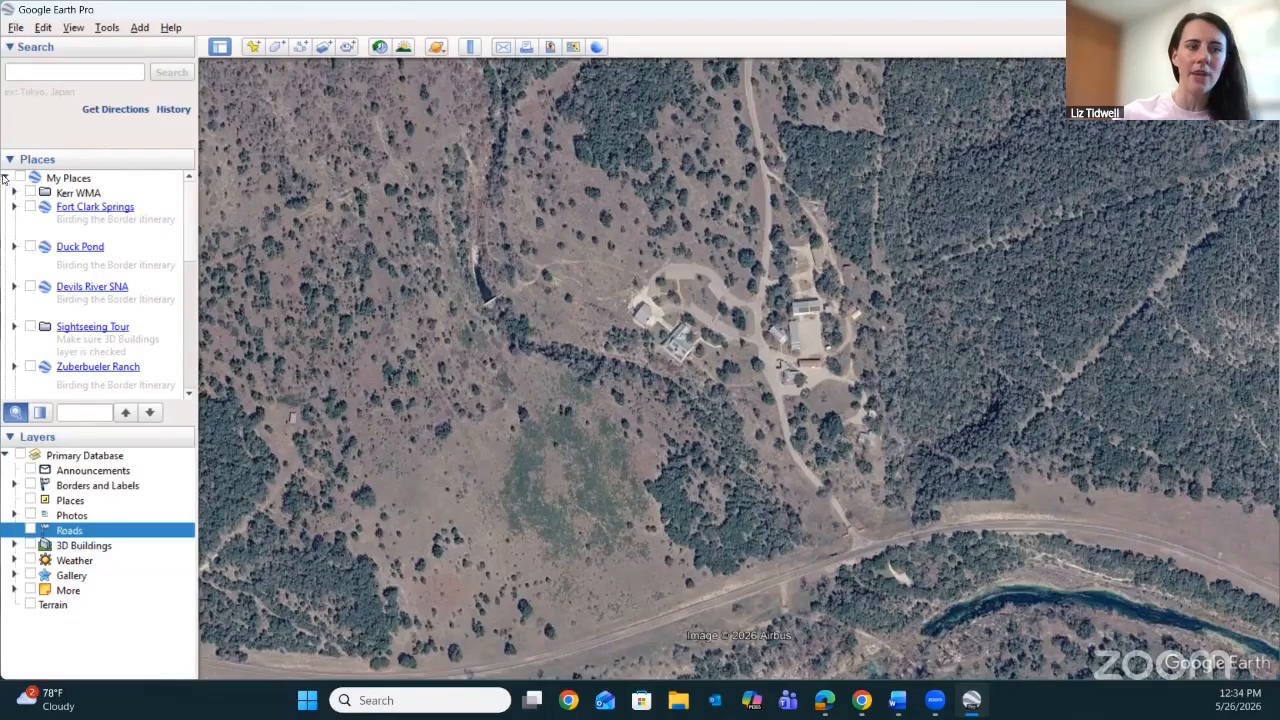
pyautogui.click(5, 178)
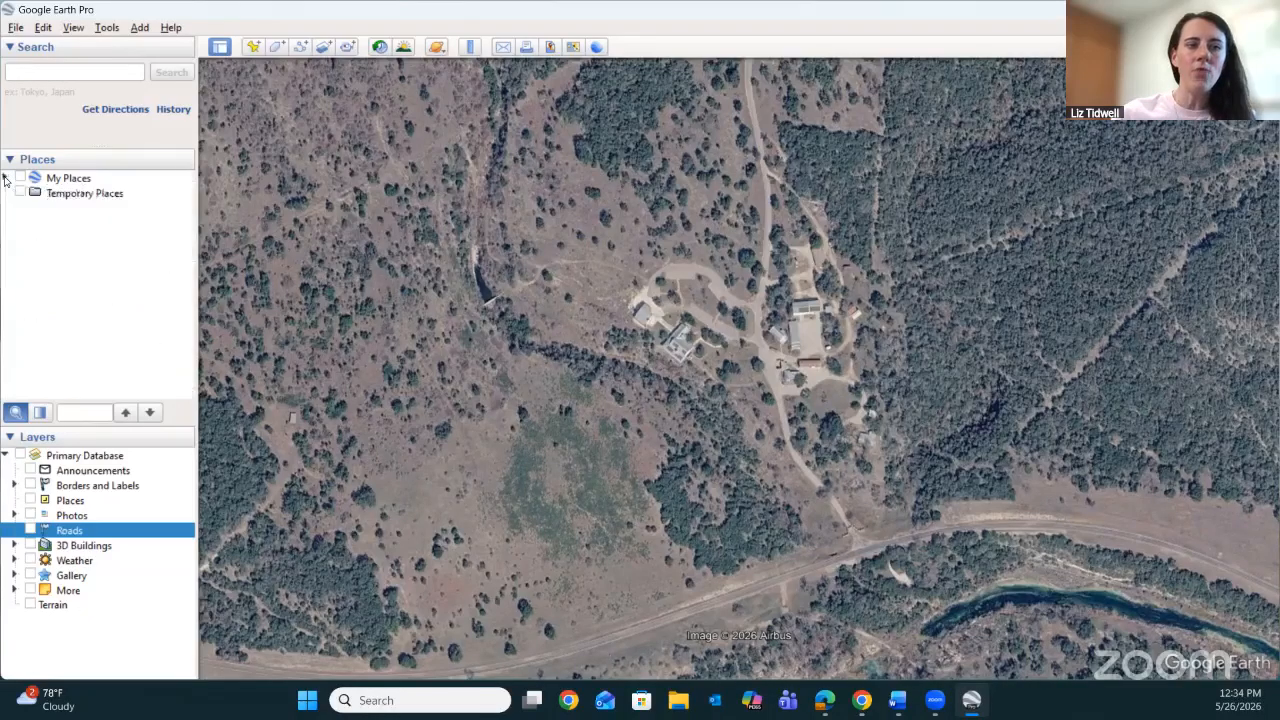
# Add a new folder named Property 1 to My Places.
pyautogui.rightClick(5, 178)
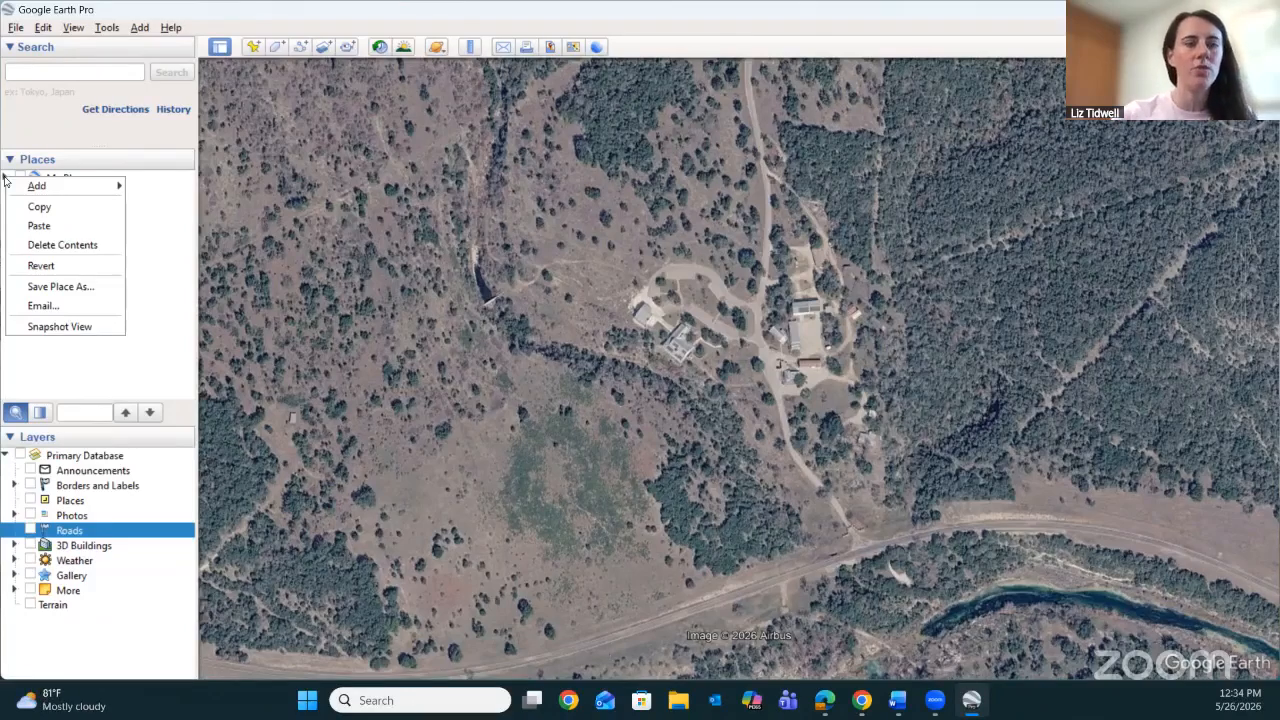
pyautogui.moveTo(60, 186)
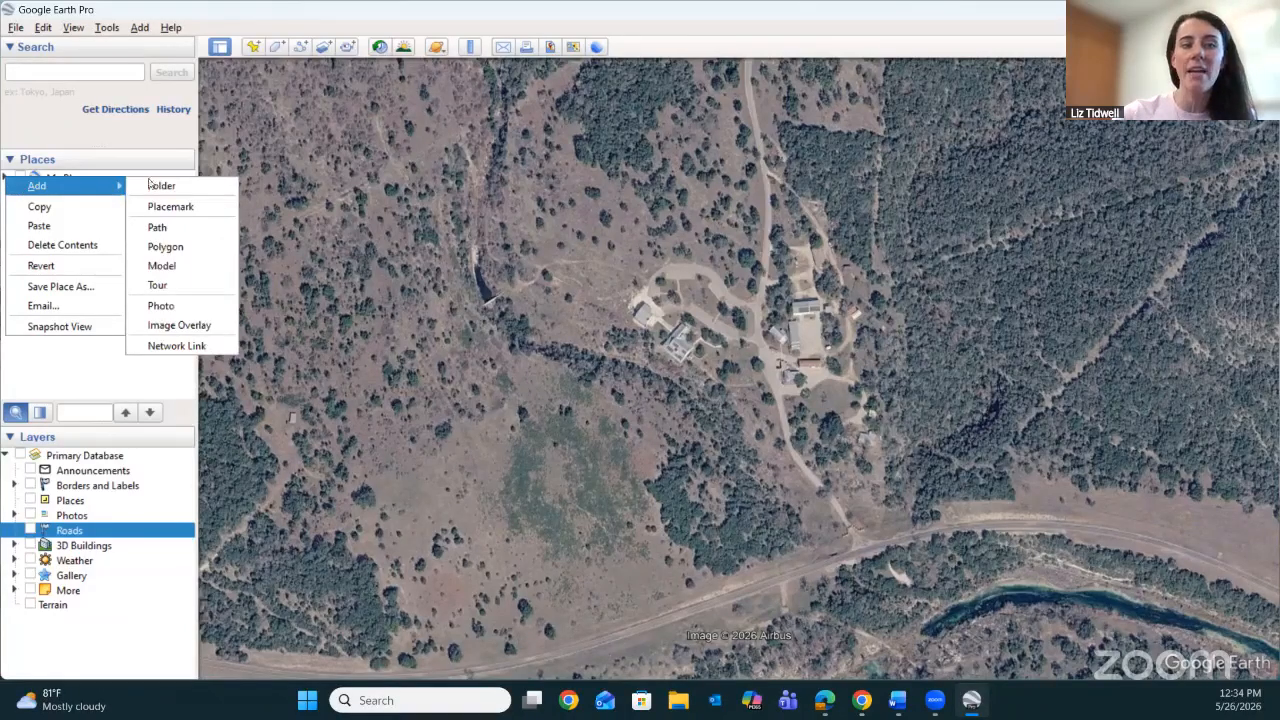
pyautogui.click(194, 184)
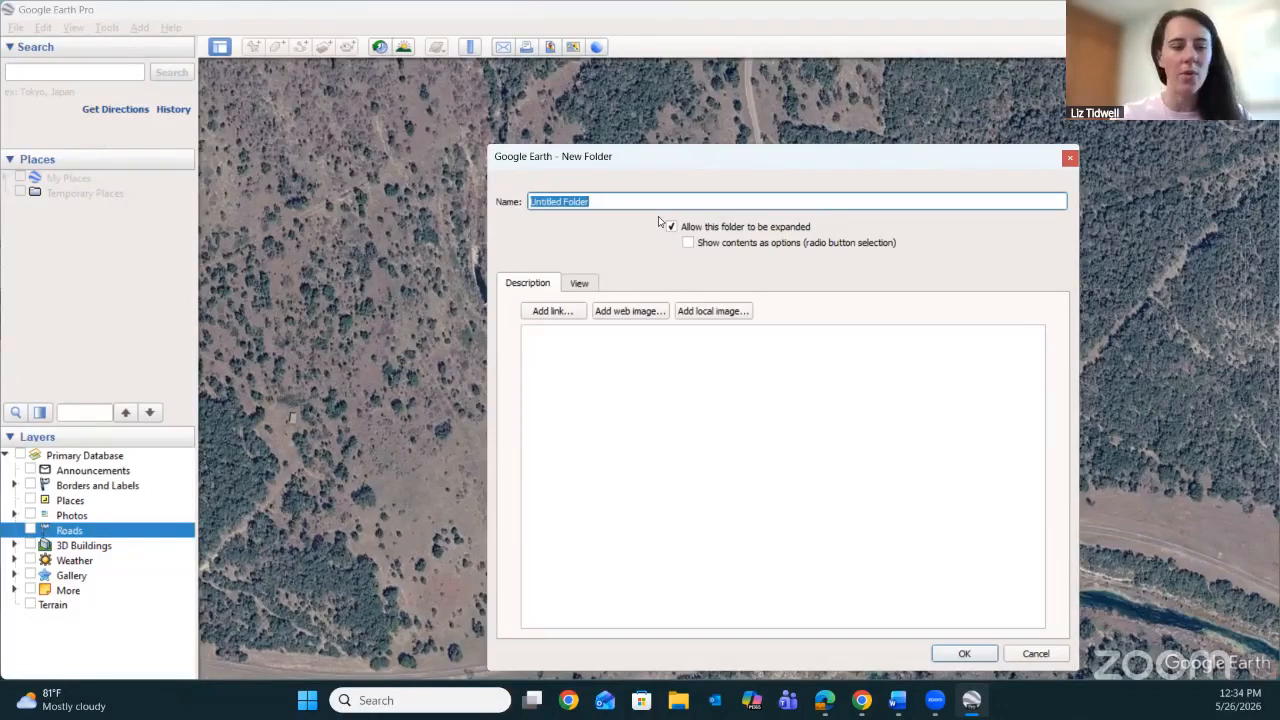
pyautogui.write('Prope')
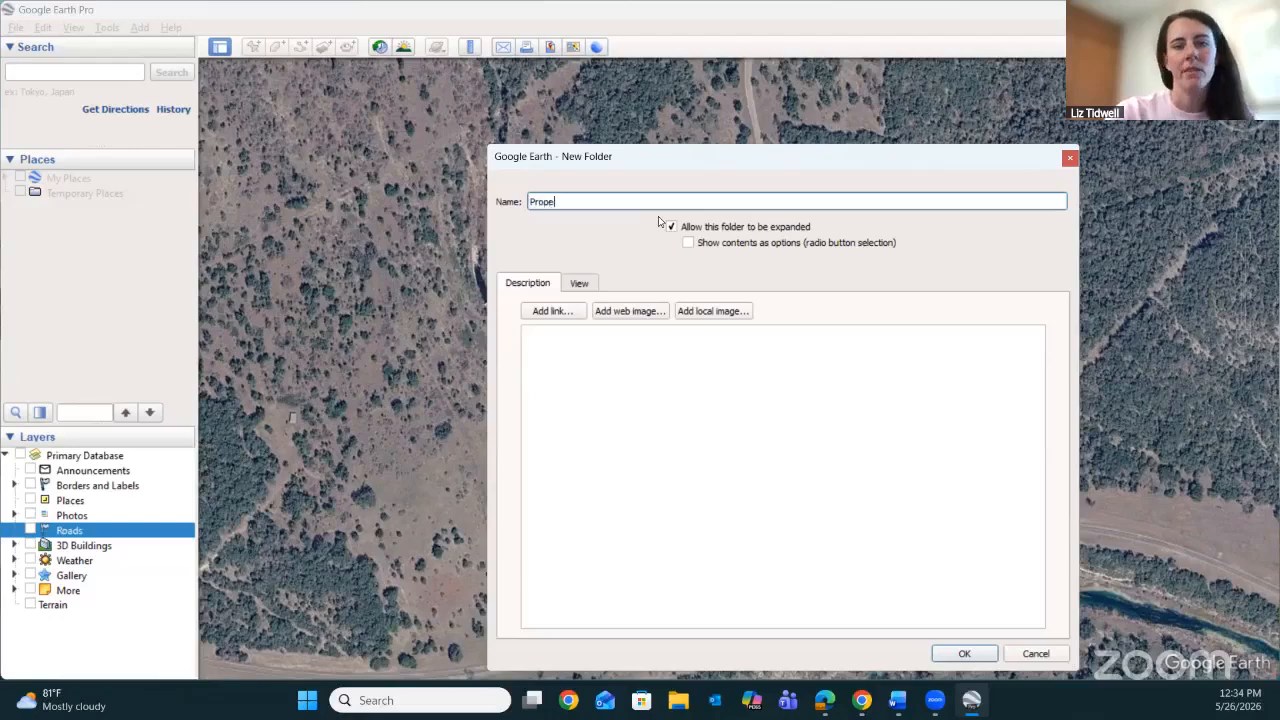
pyautogui.write('rty 1')
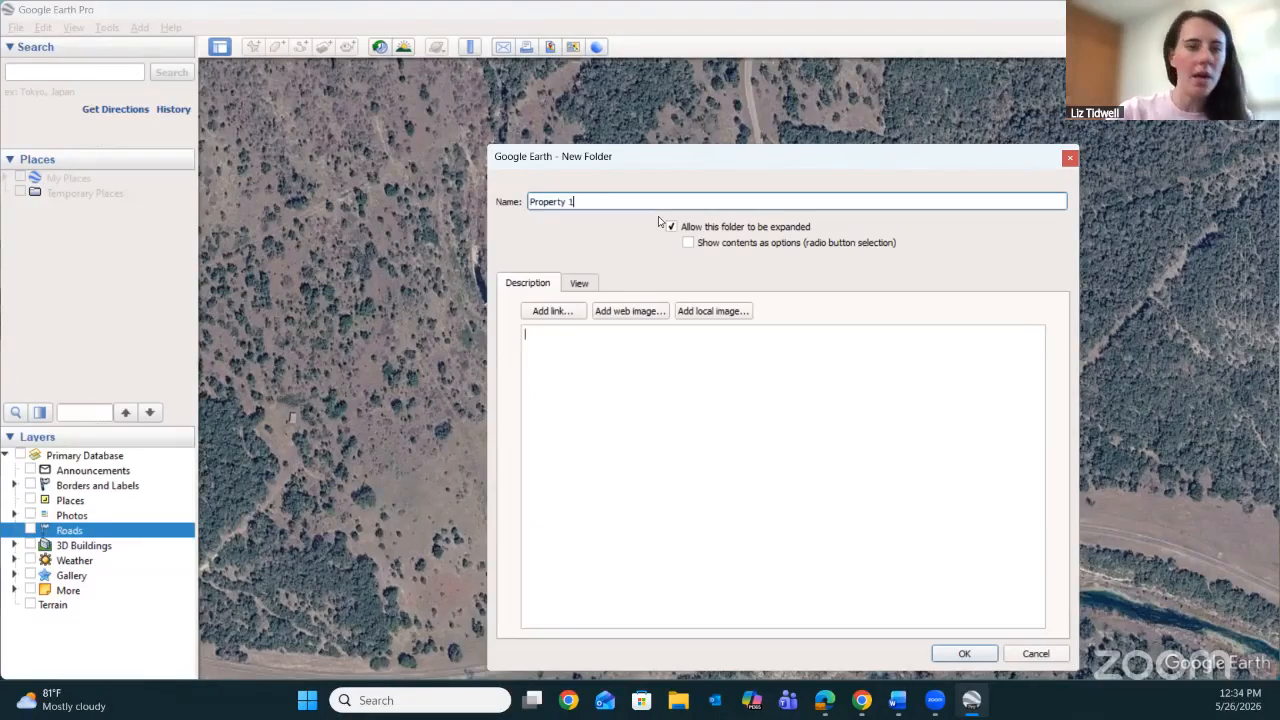
pyautogui.click(964, 652)
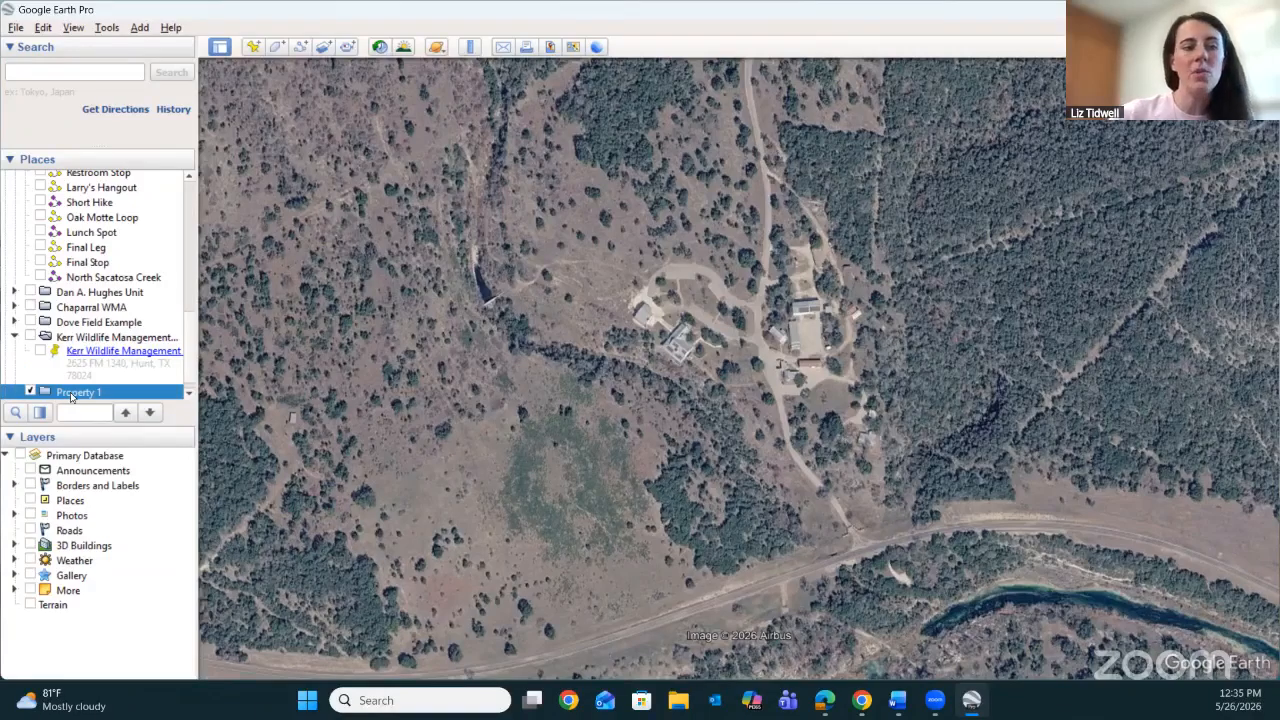
# Move the Property 1 folder up in My Places to sit directly below the Kerr WMA folder.
pyautogui.moveTo(71, 397); pyautogui.dragTo(58, 204)
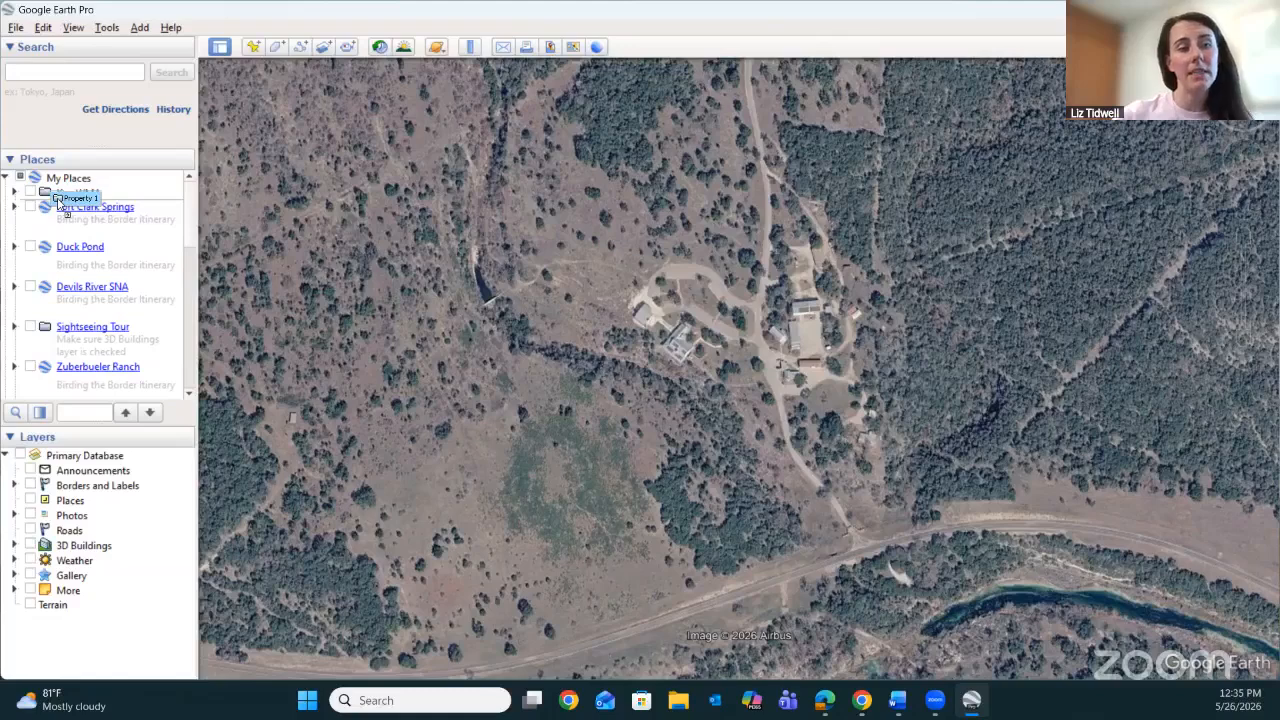
pyautogui.moveTo(58, 204); pyautogui.dragTo(58, 198)
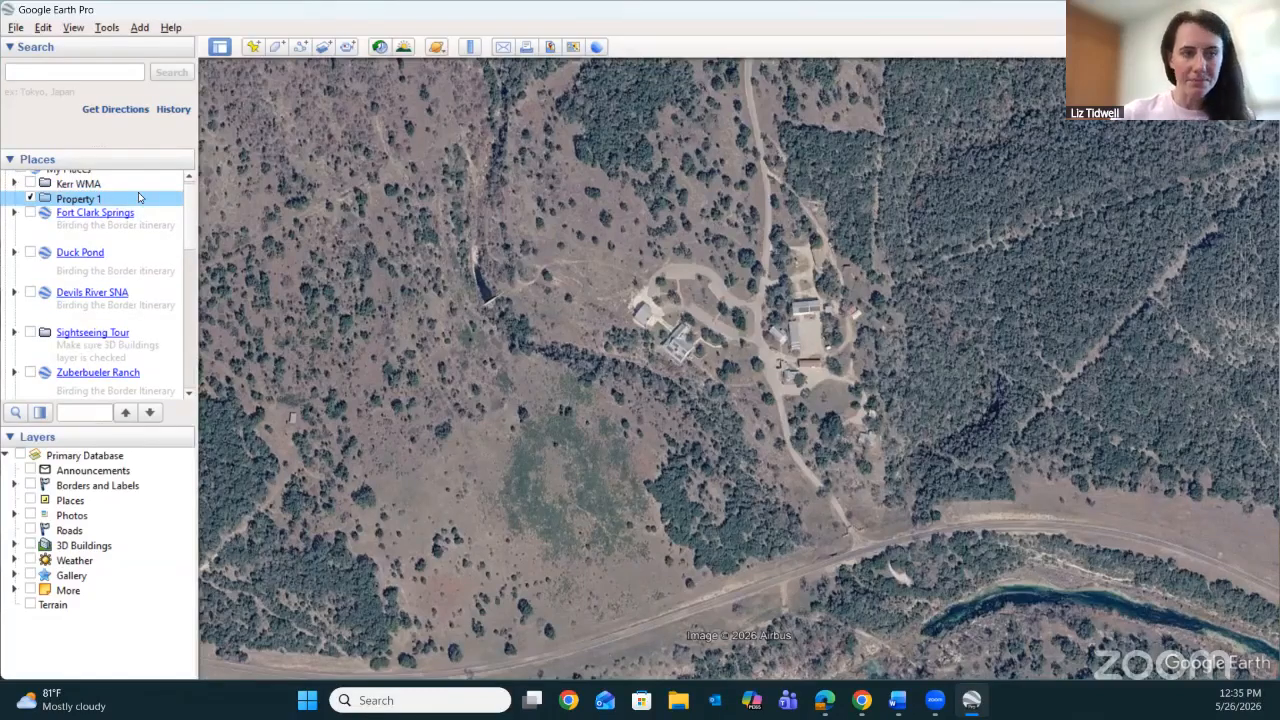
# Delete the Property 1 folder from My Places.
pyautogui.rightClick(86, 202)
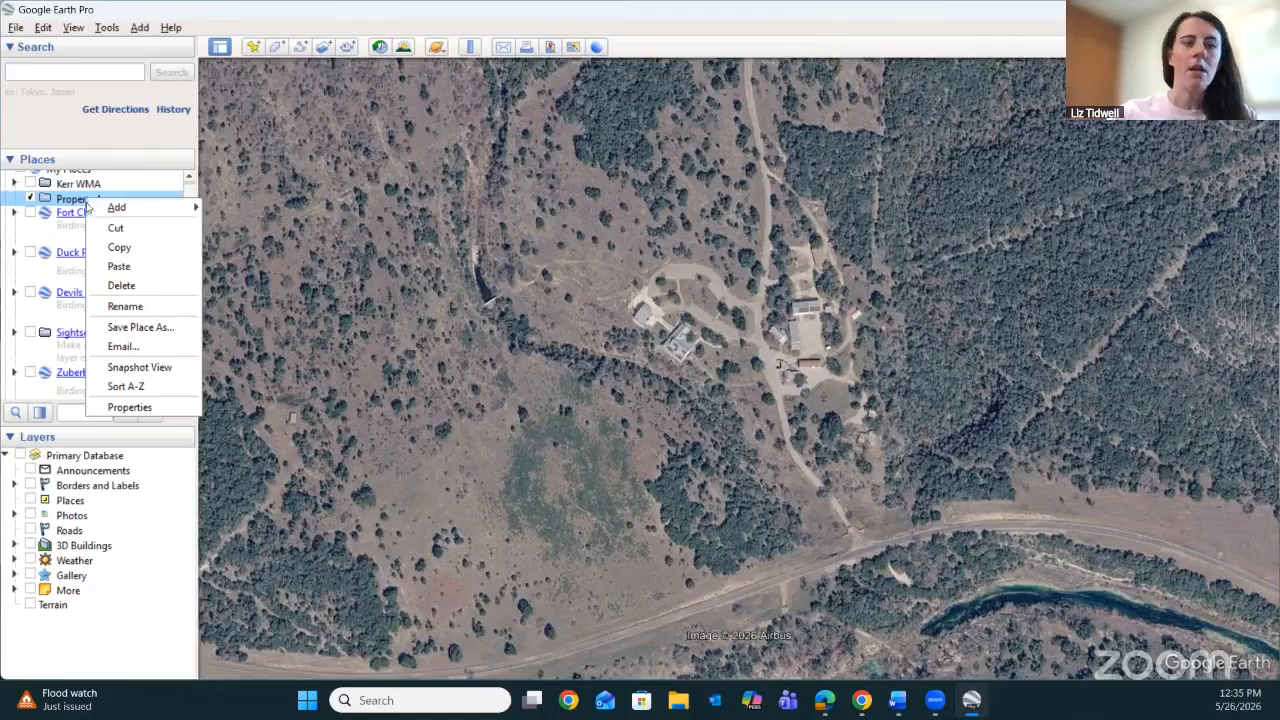
pyautogui.moveTo(90, 207)
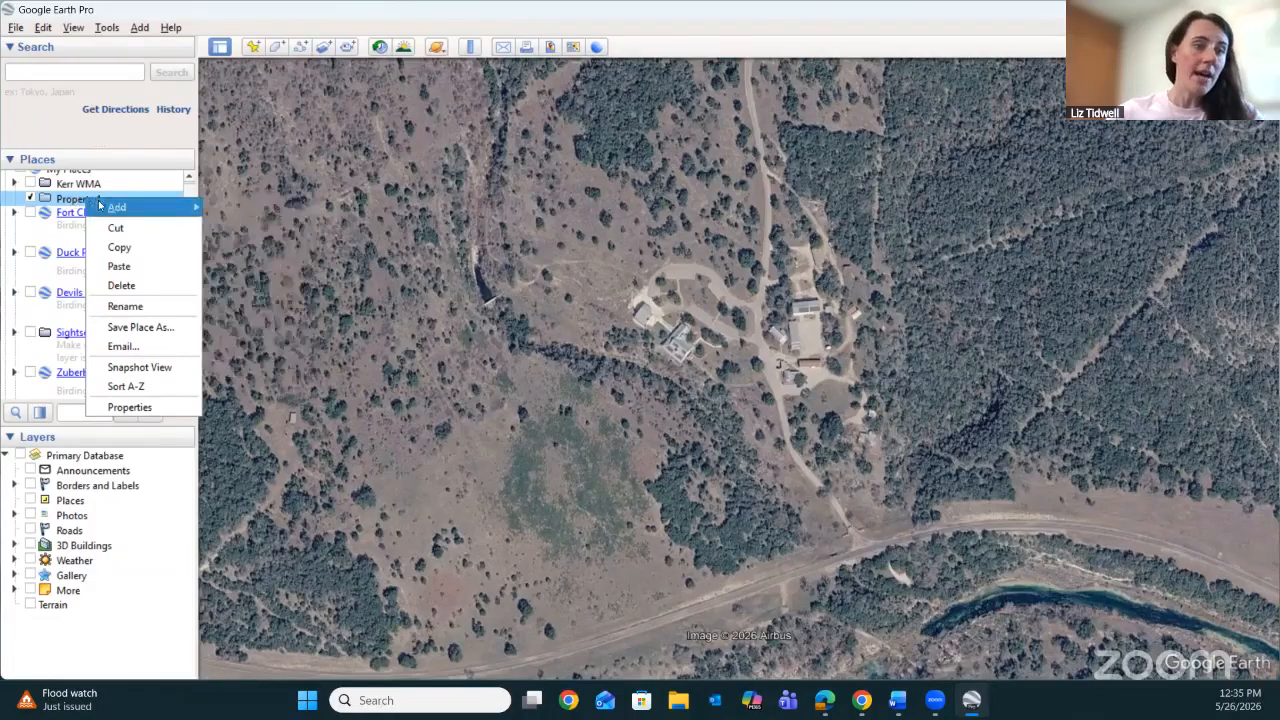
pyautogui.click(129, 287)
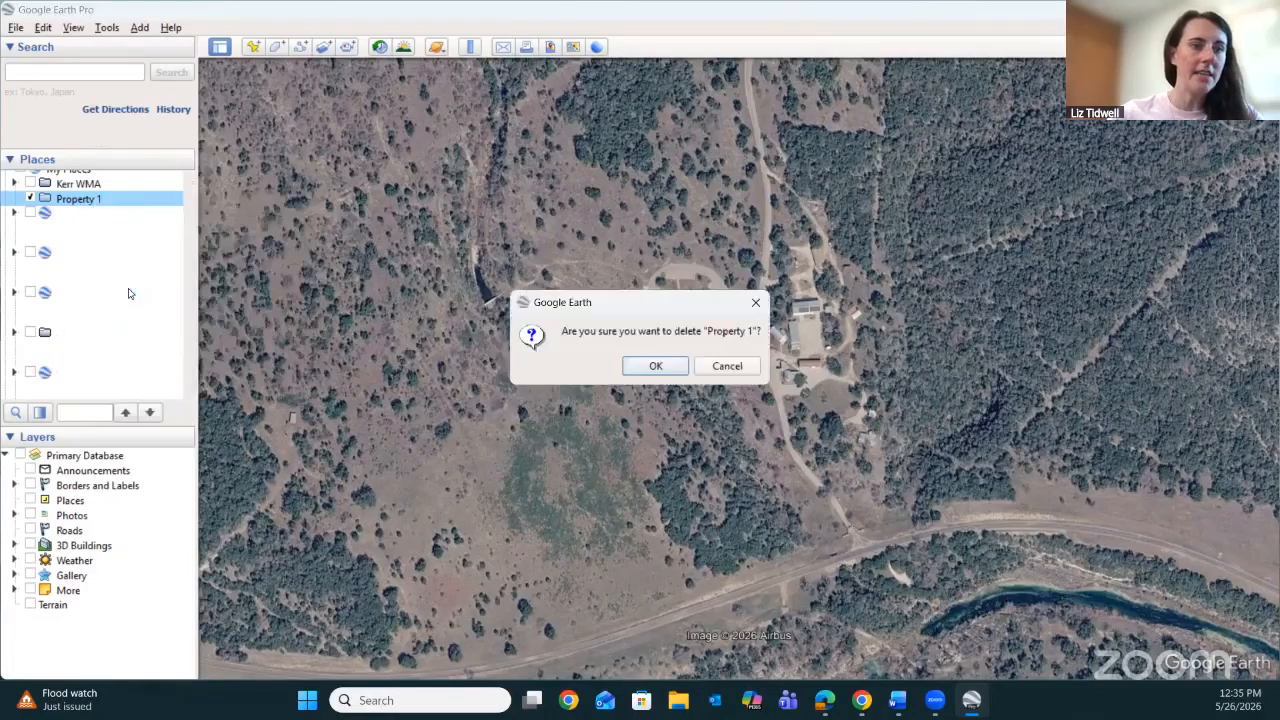
pyautogui.click(655, 366)
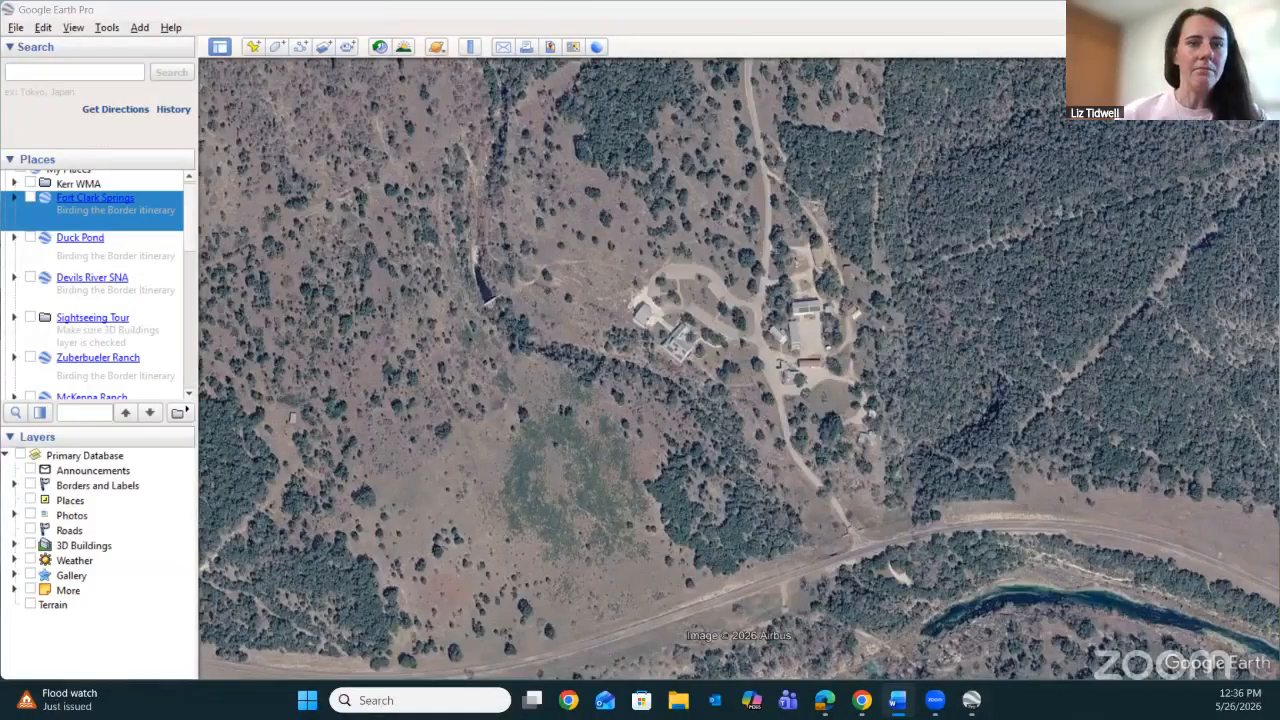
# Review which item types can be added in general and to the Kerr WMA folder, and leave that folder selected.
pyautogui.click(108, 28)
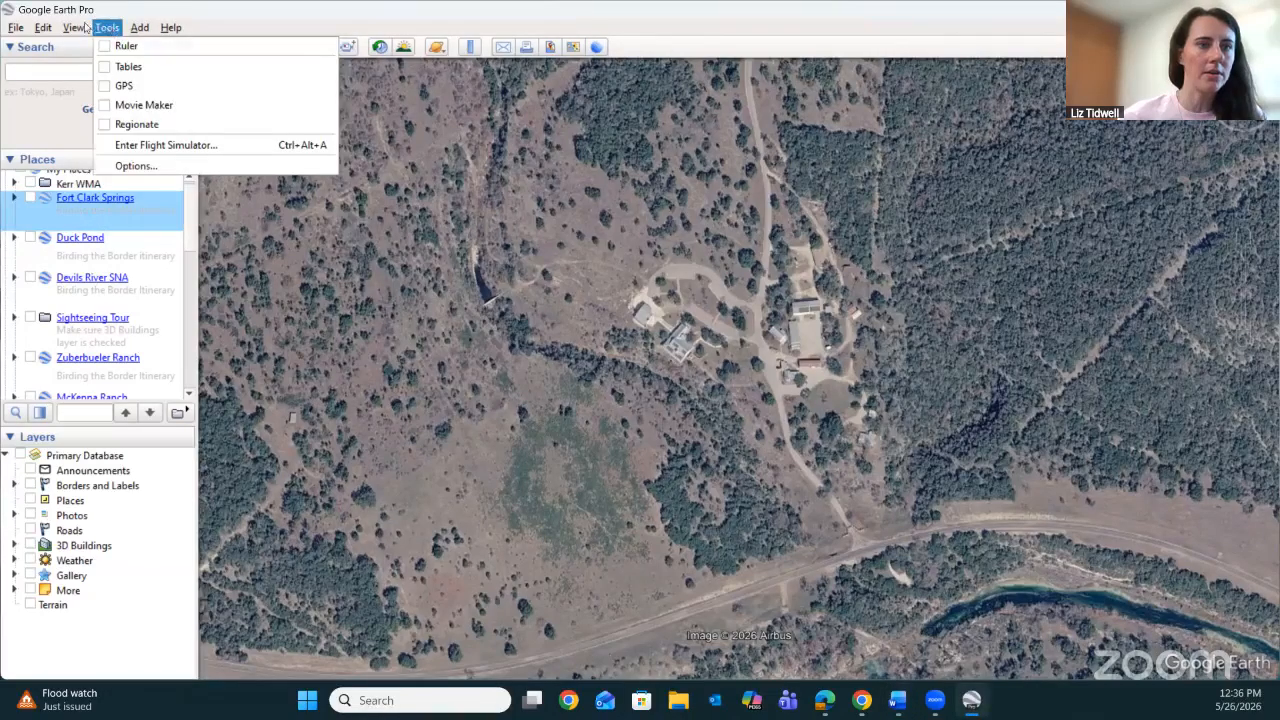
pyautogui.moveTo(44, 28)
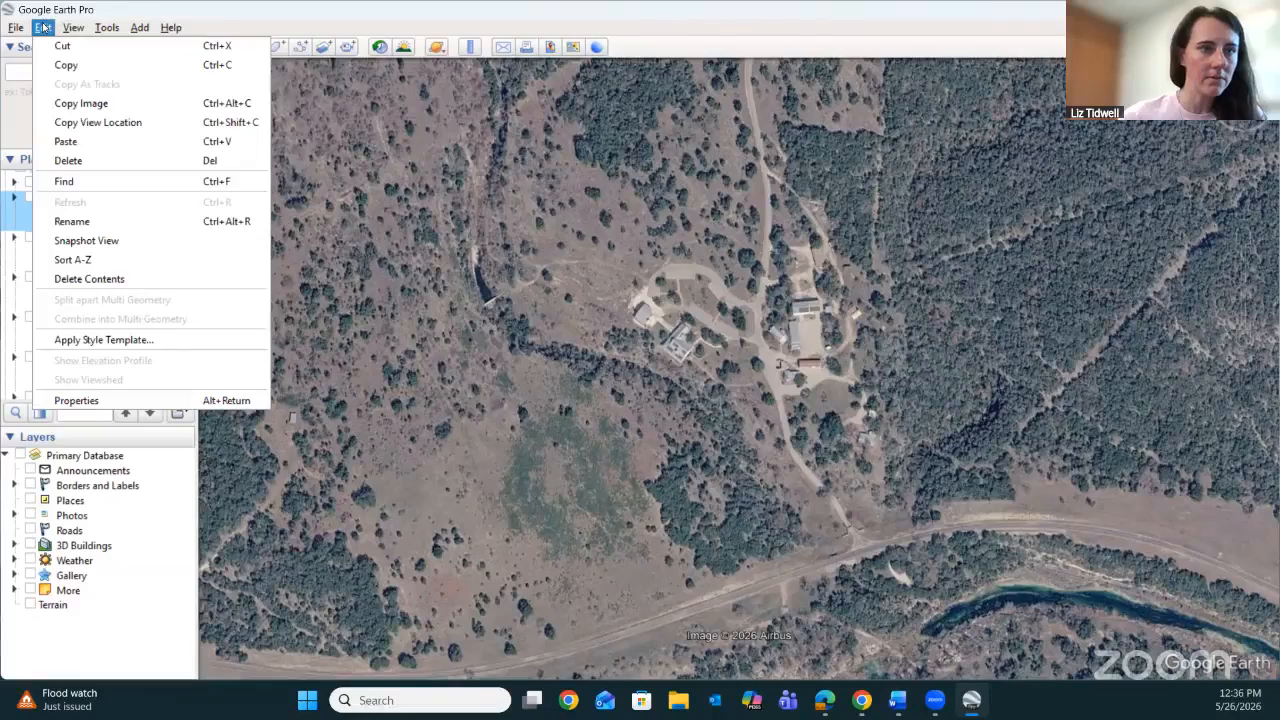
pyautogui.moveTo(148, 31)
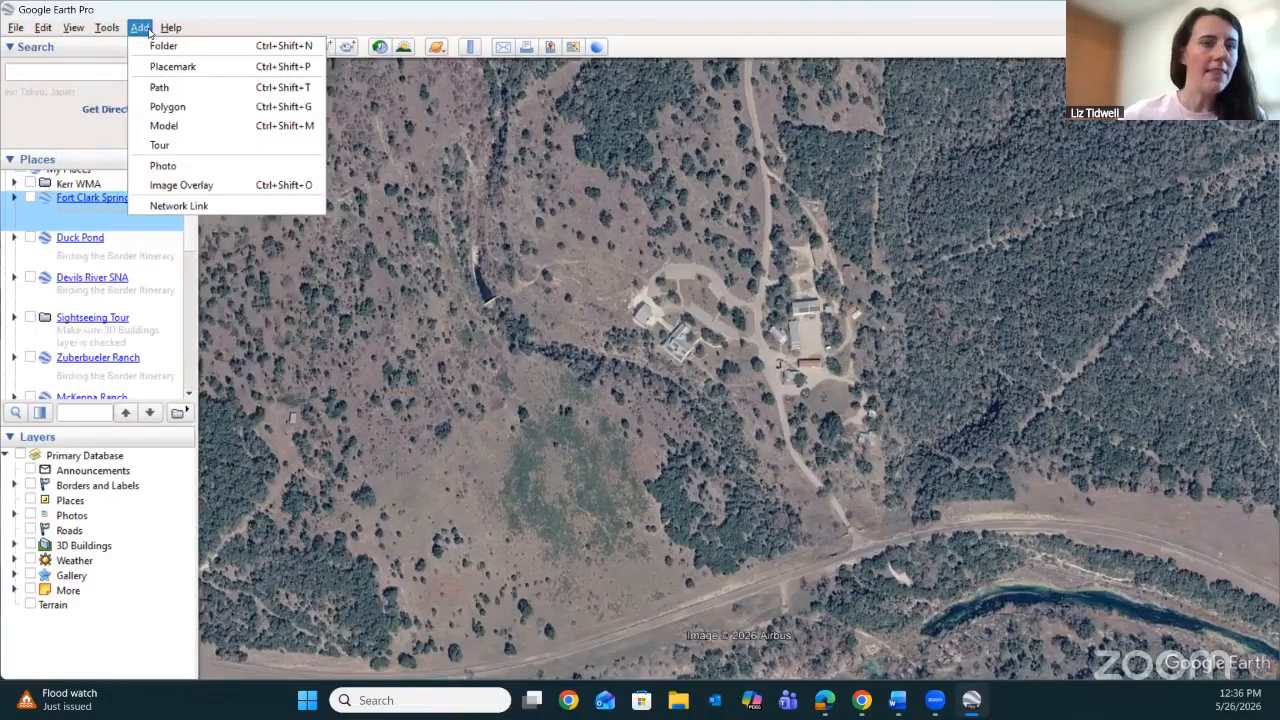
pyautogui.click(84, 186)
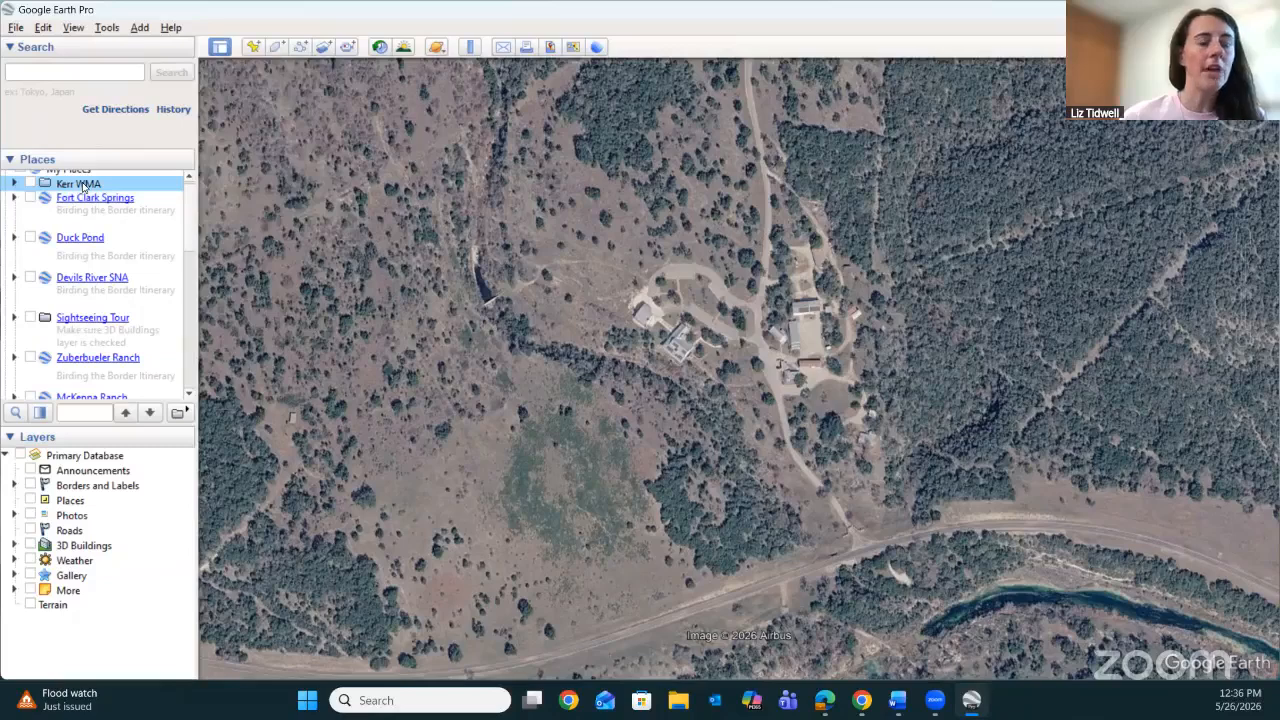
pyautogui.rightClick(84, 187)
pyautogui.moveTo(92, 193)
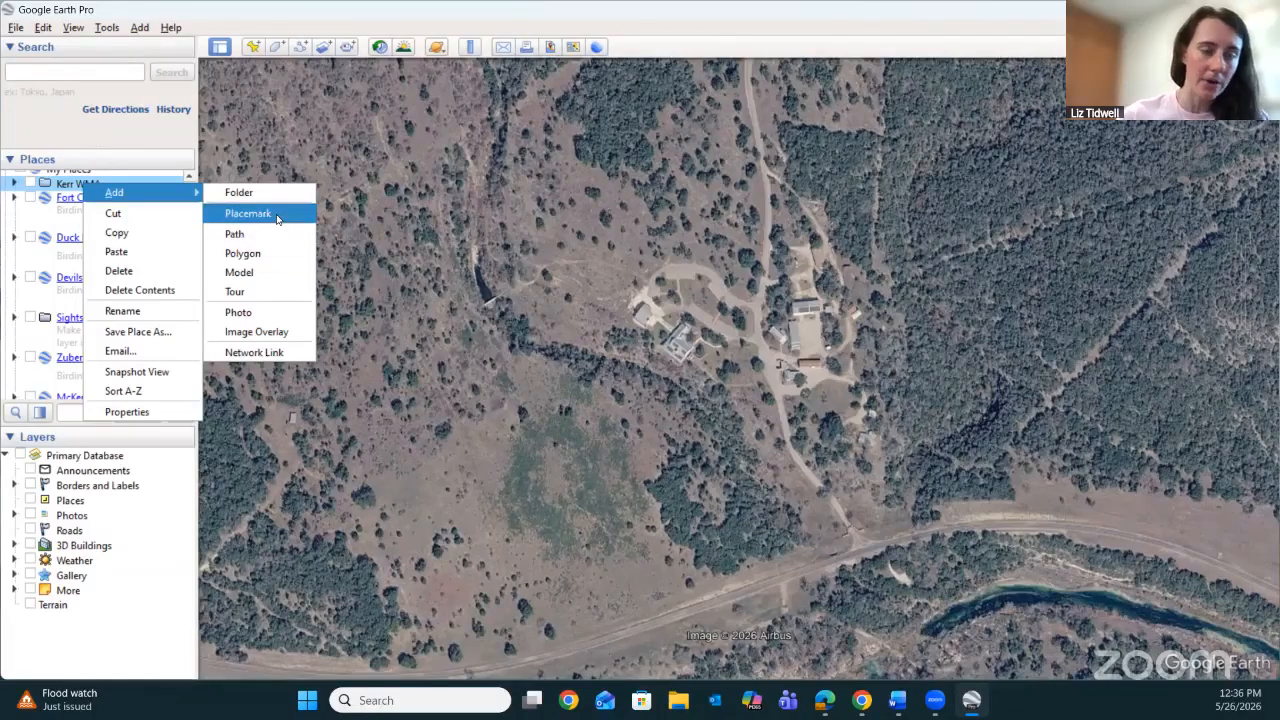
pyautogui.click(308, 27)
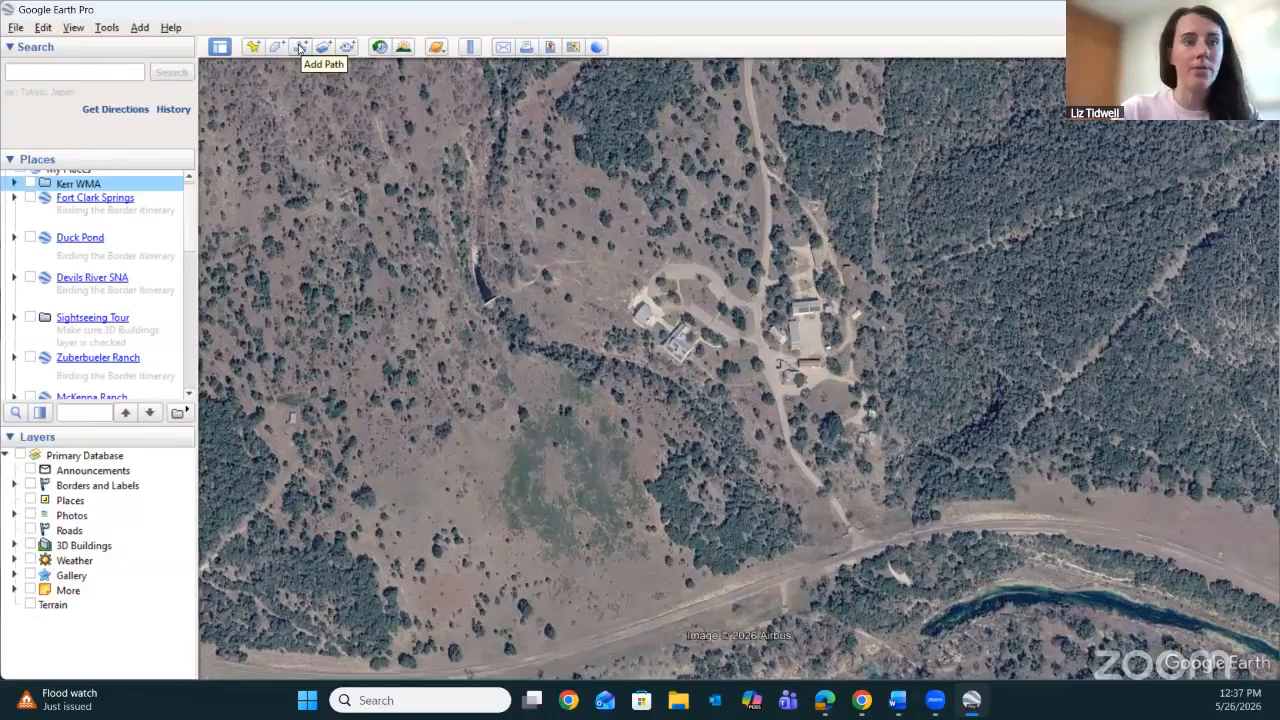
pyautogui.click(140, 28)
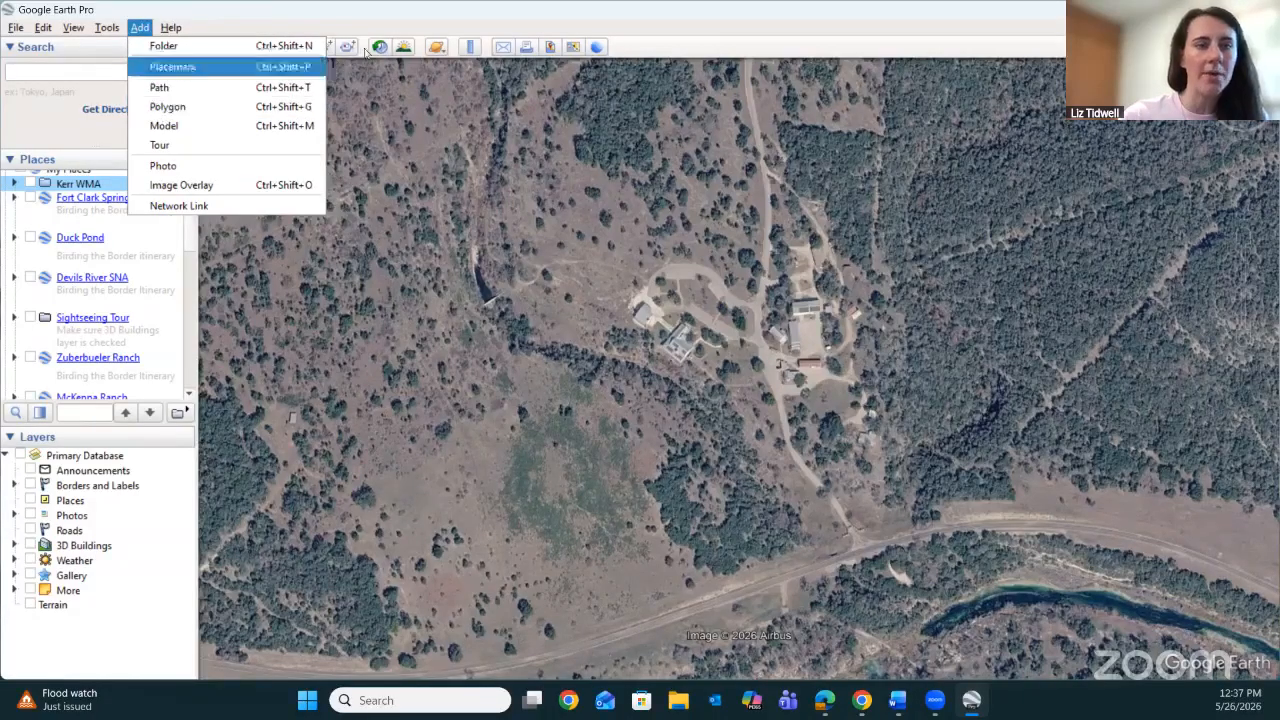
pyautogui.click(393, 15)
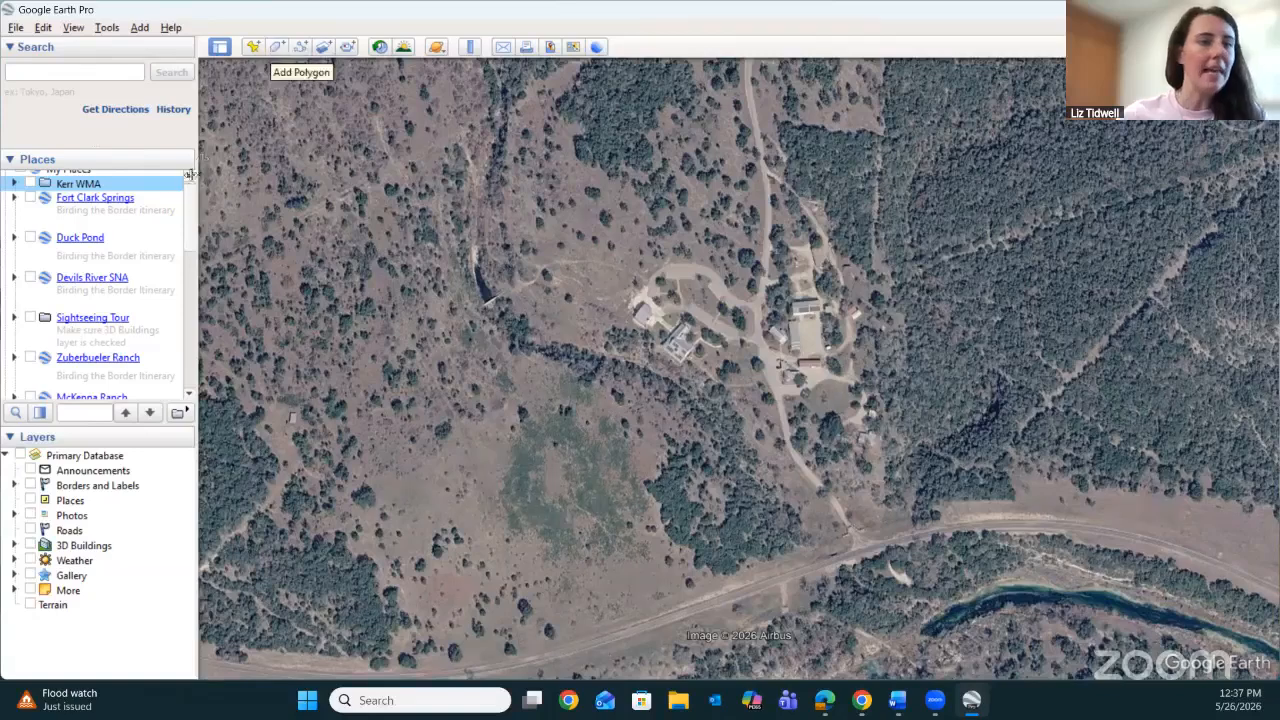
pyautogui.rightClick(88, 185)
pyautogui.moveTo(127, 192)
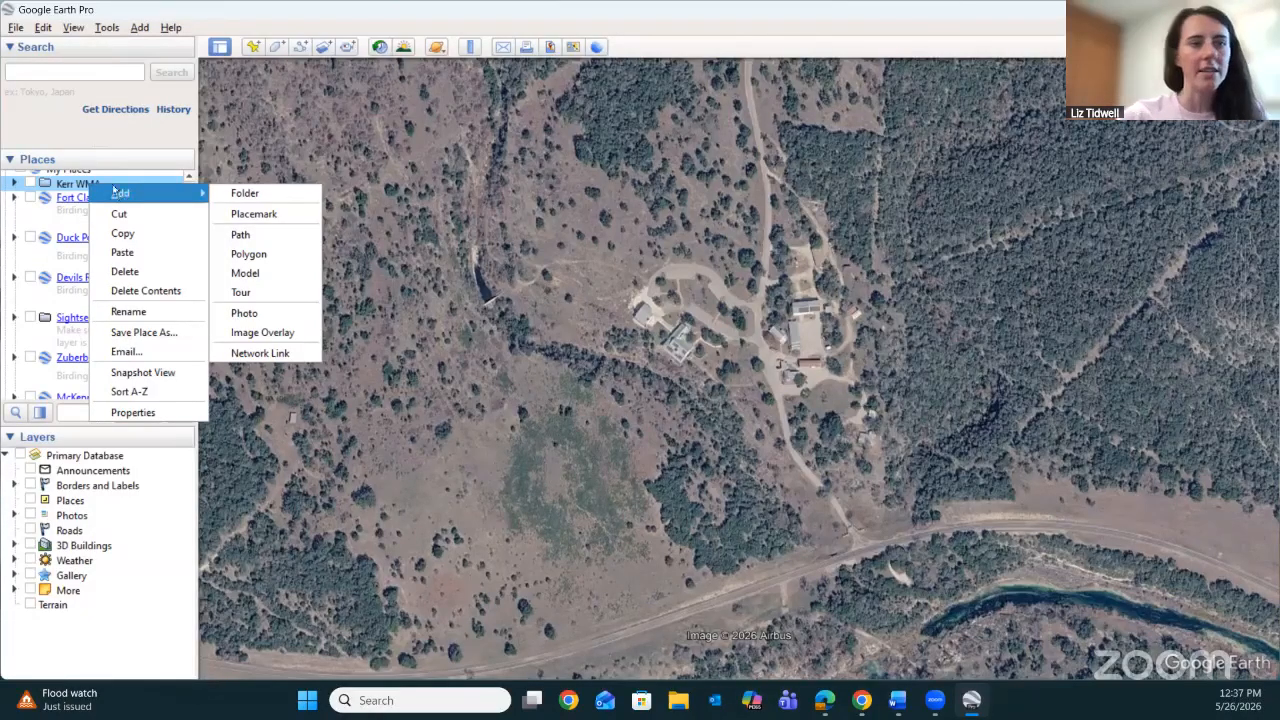
pyautogui.click(153, 135)
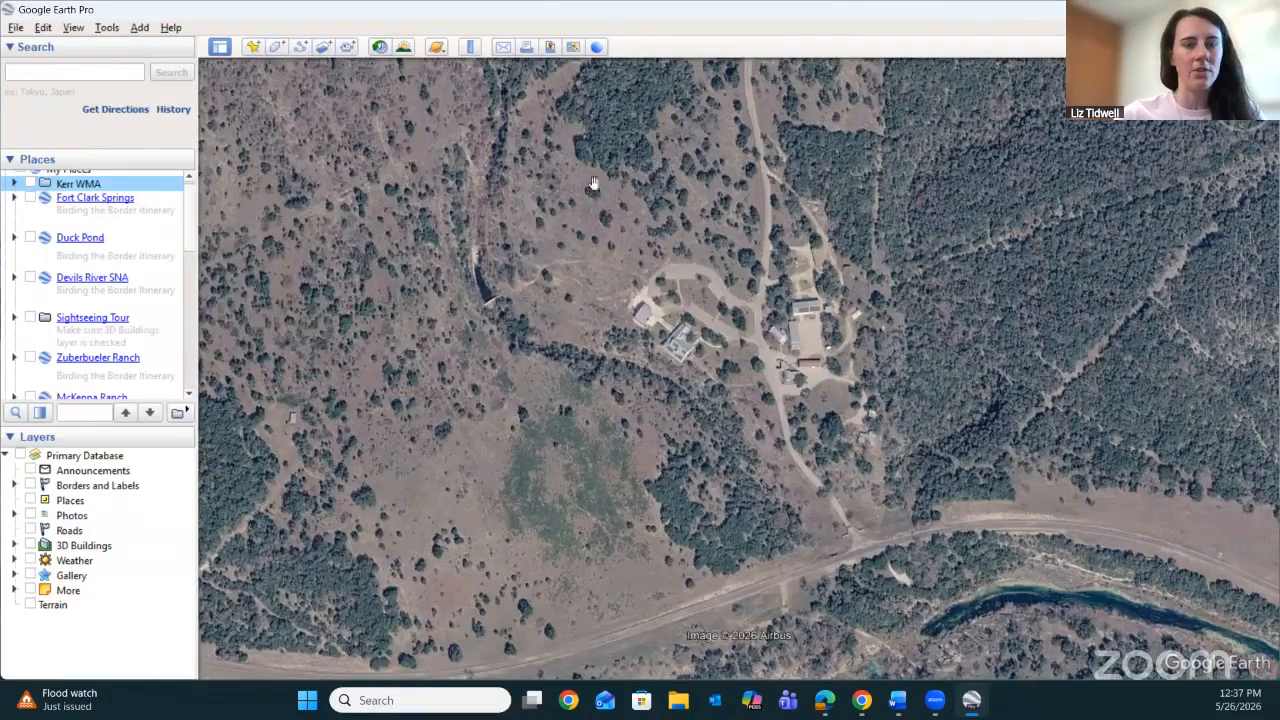
# Start a new polygon in the Kerr WMA folder over the land north of the buildings and name it E Bobcat.
pyautogui.moveTo(689, 178); pyautogui.dragTo(683, 357)
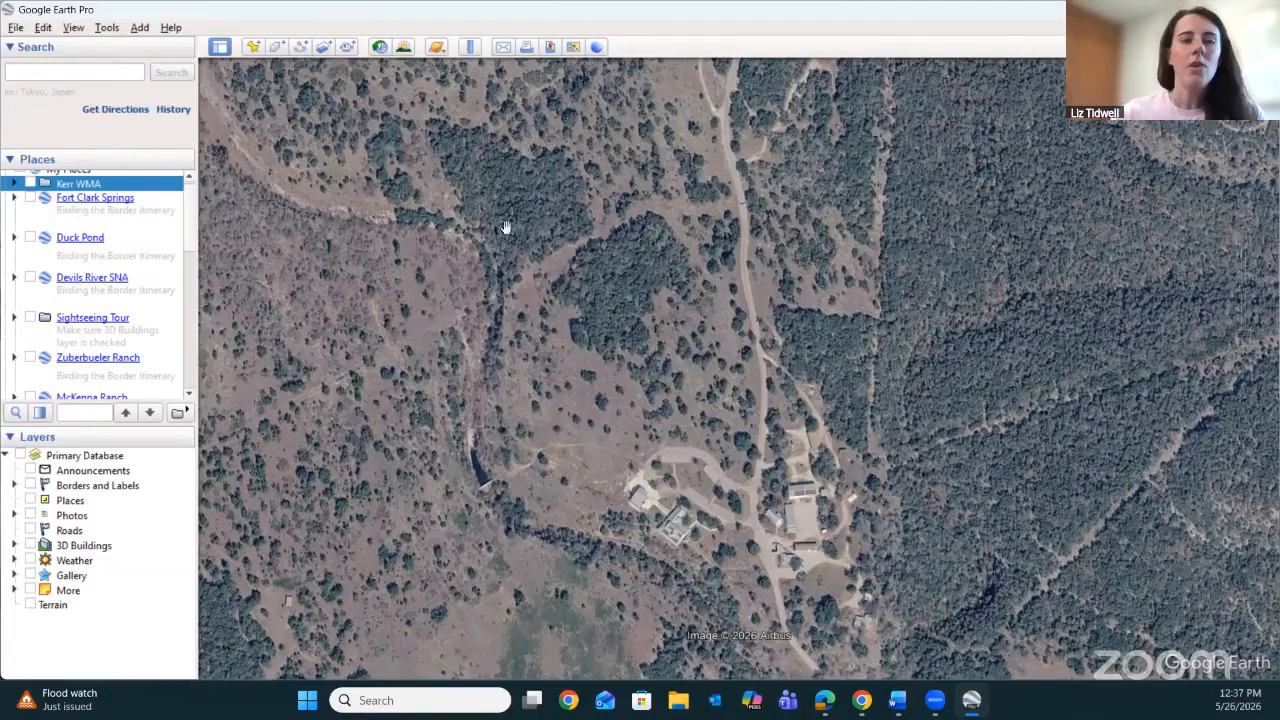
pyautogui.scroll(3, 460, 160)
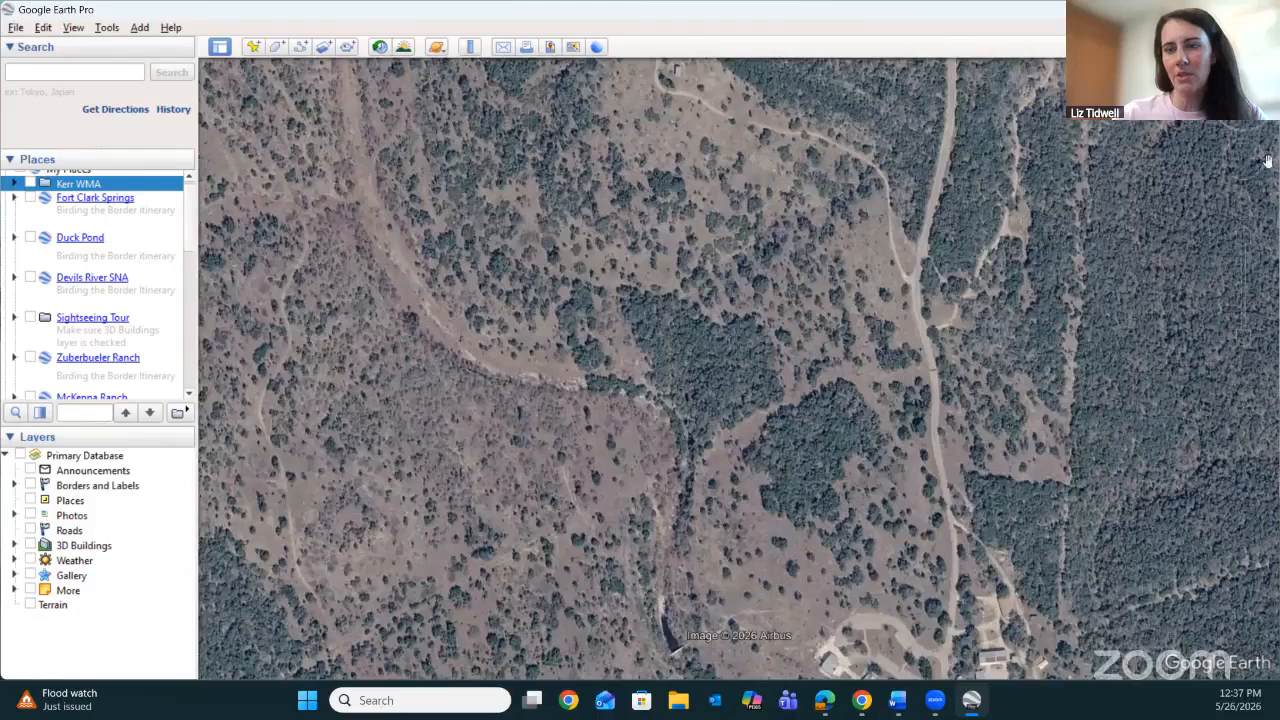
pyautogui.click(1245, 339)
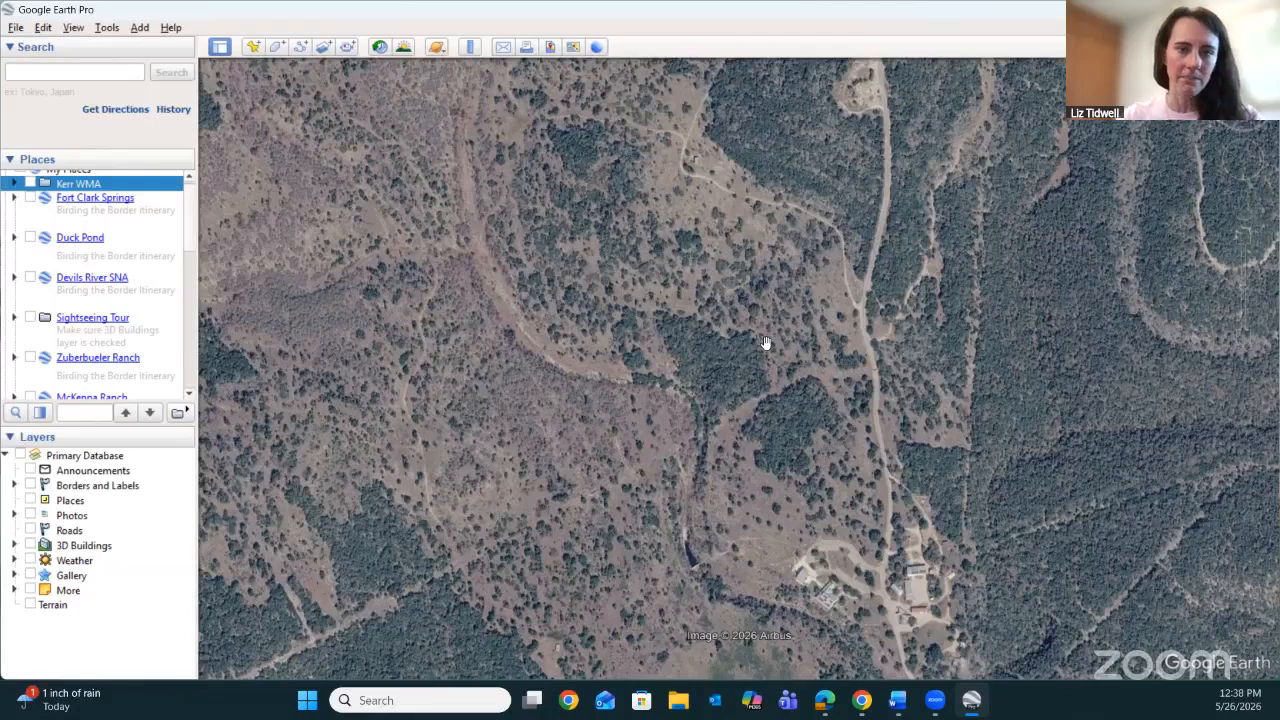
pyautogui.click(276, 48)
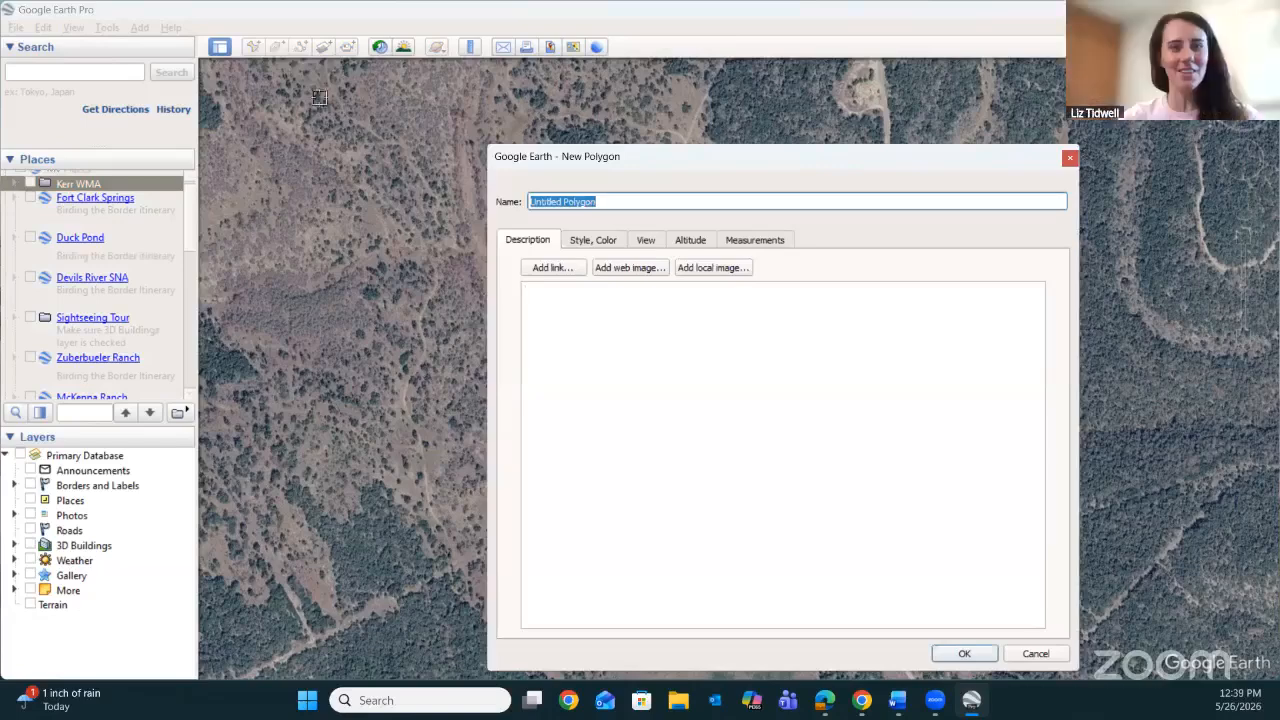
pyautogui.moveTo(700, 158); pyautogui.dragTo(723, 114)
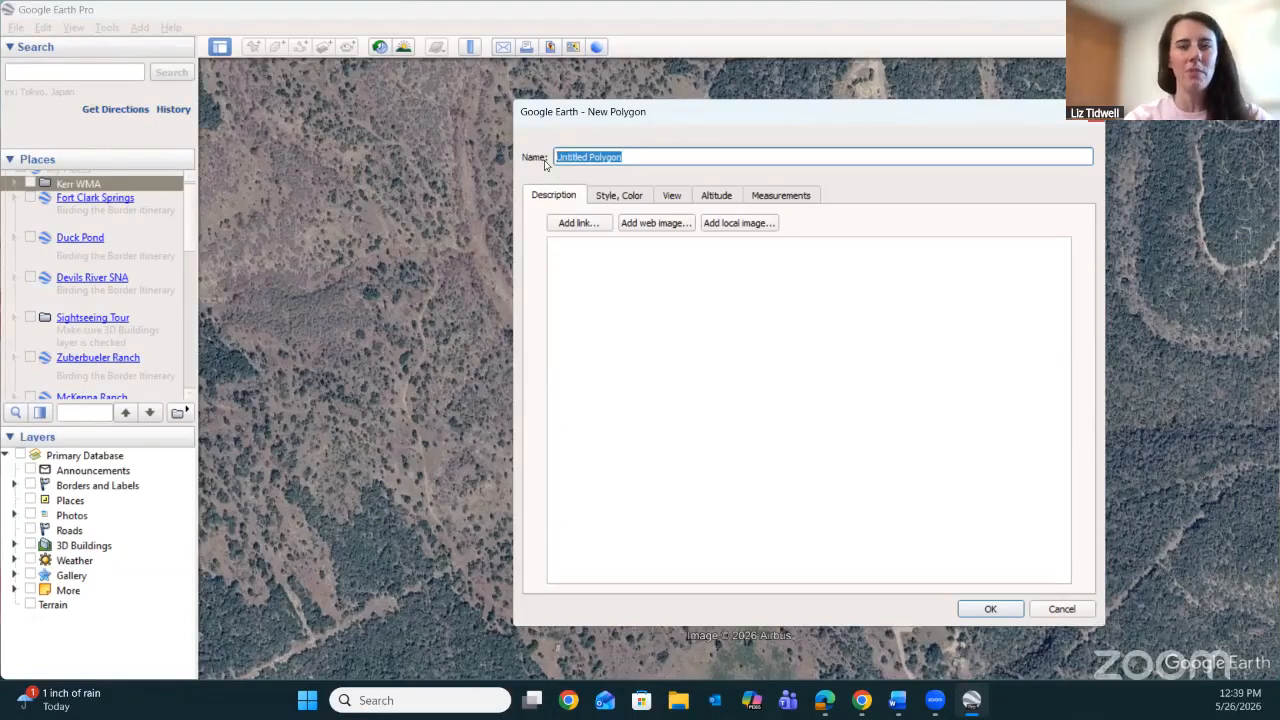
pyautogui.write('E')
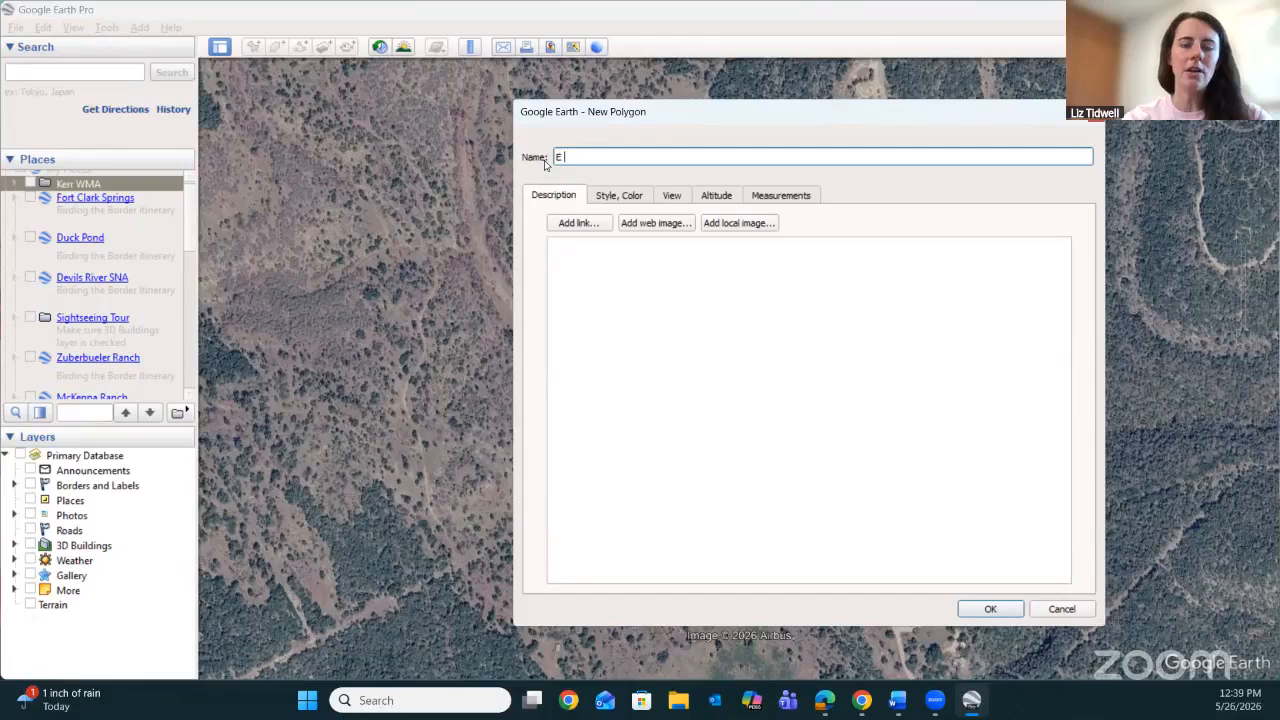
pyautogui.write(' Bob')
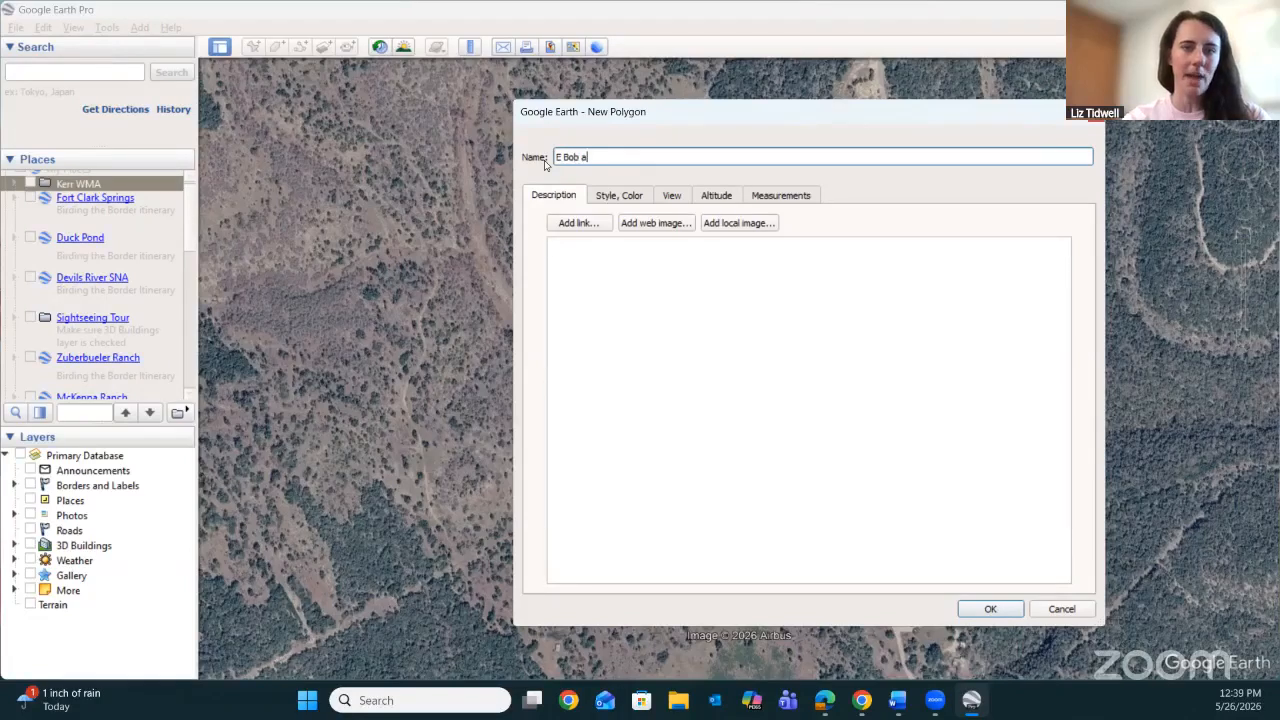
pyautogui.write('cat')
pyautogui.press('Tab')
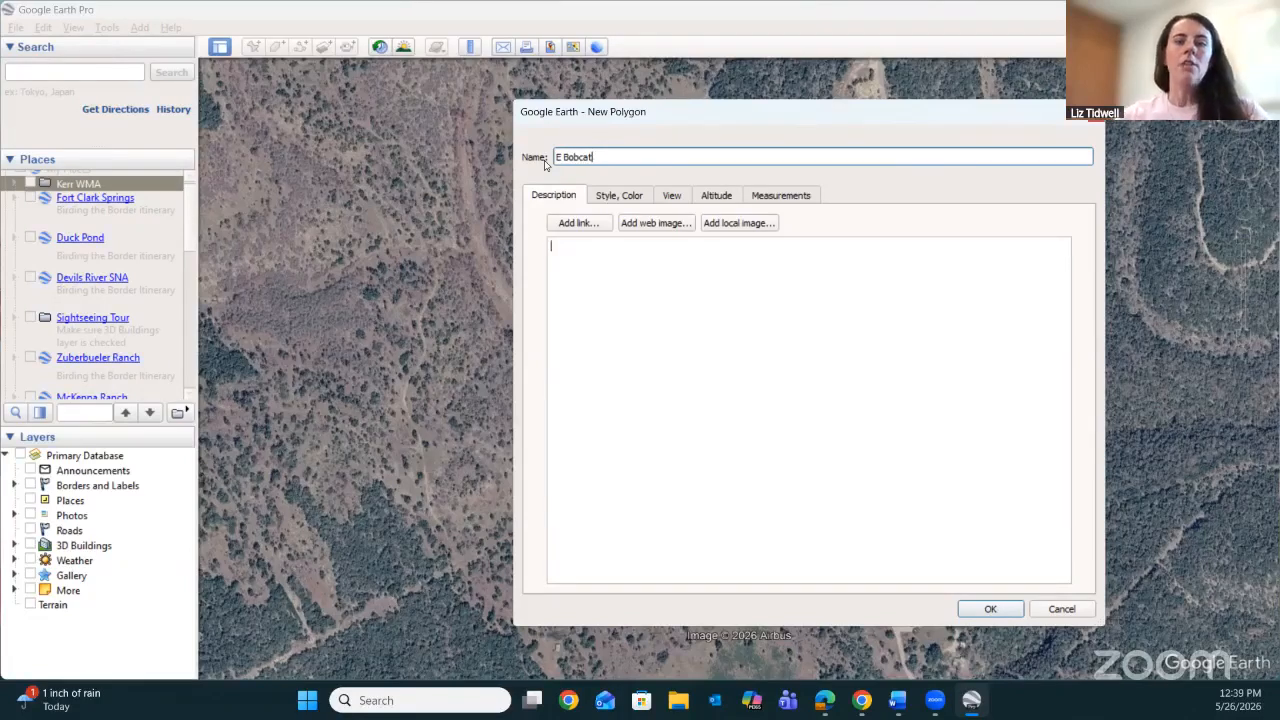
pyautogui.click(644, 265)
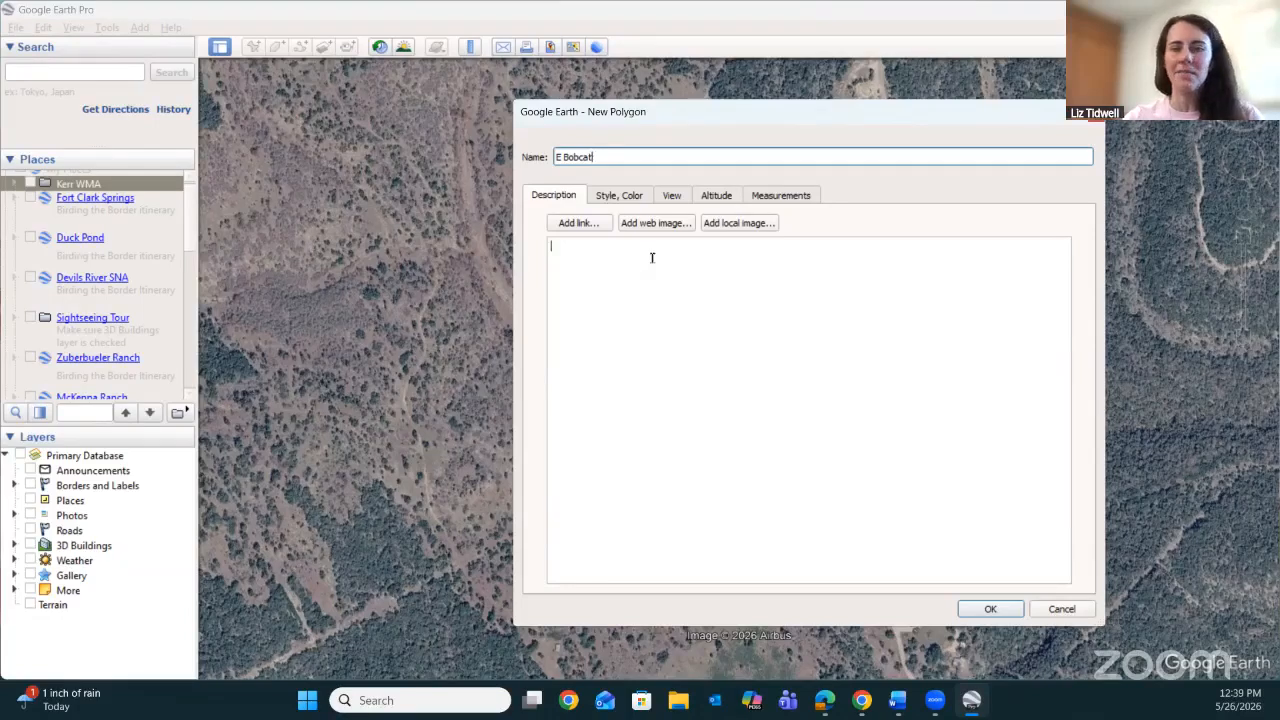
# Check the E Bobcat polygon's style and measurement settings, set its line width to 3.0 and keep the area Filled+Outlined.
pyautogui.click(631, 196)
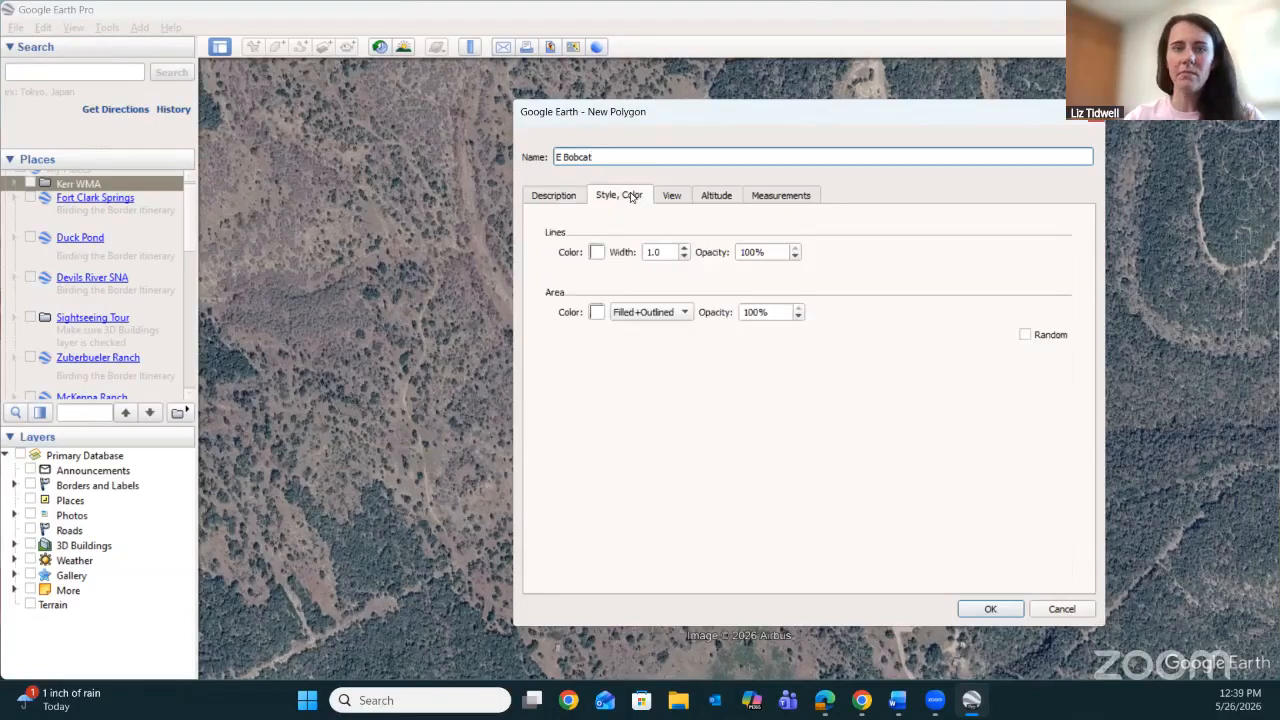
pyautogui.click(790, 198)
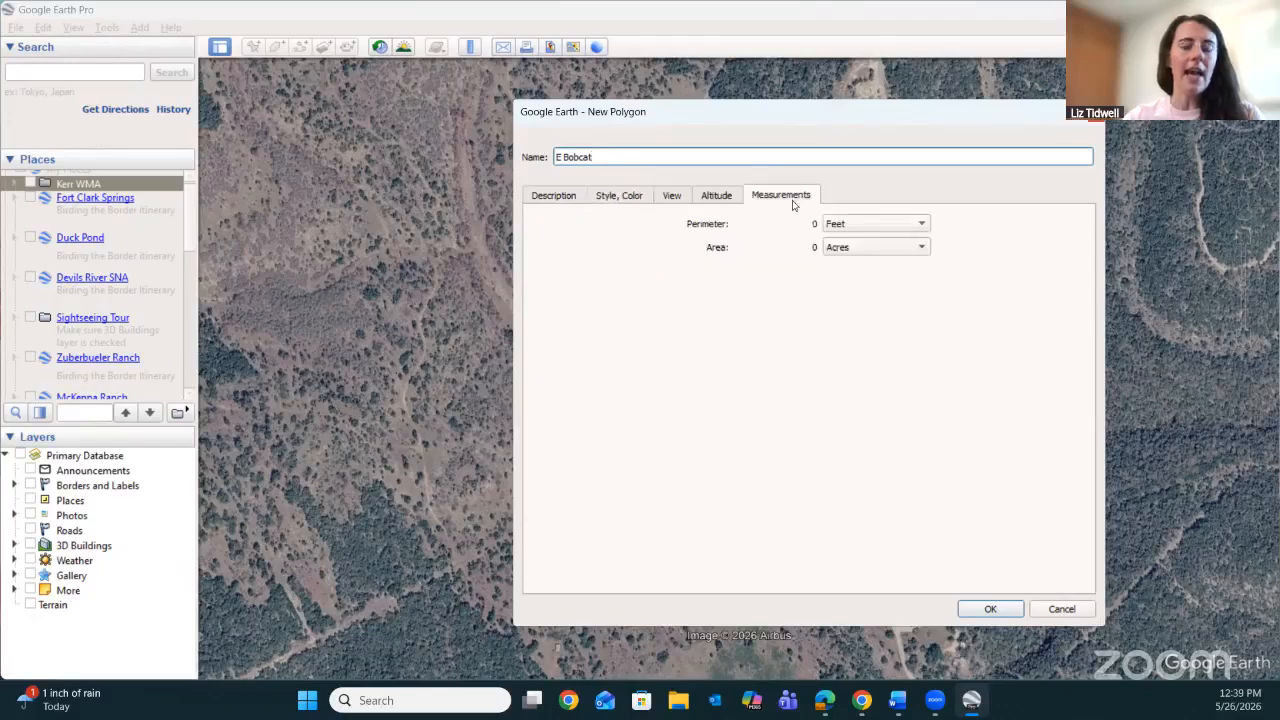
pyautogui.click(632, 203)
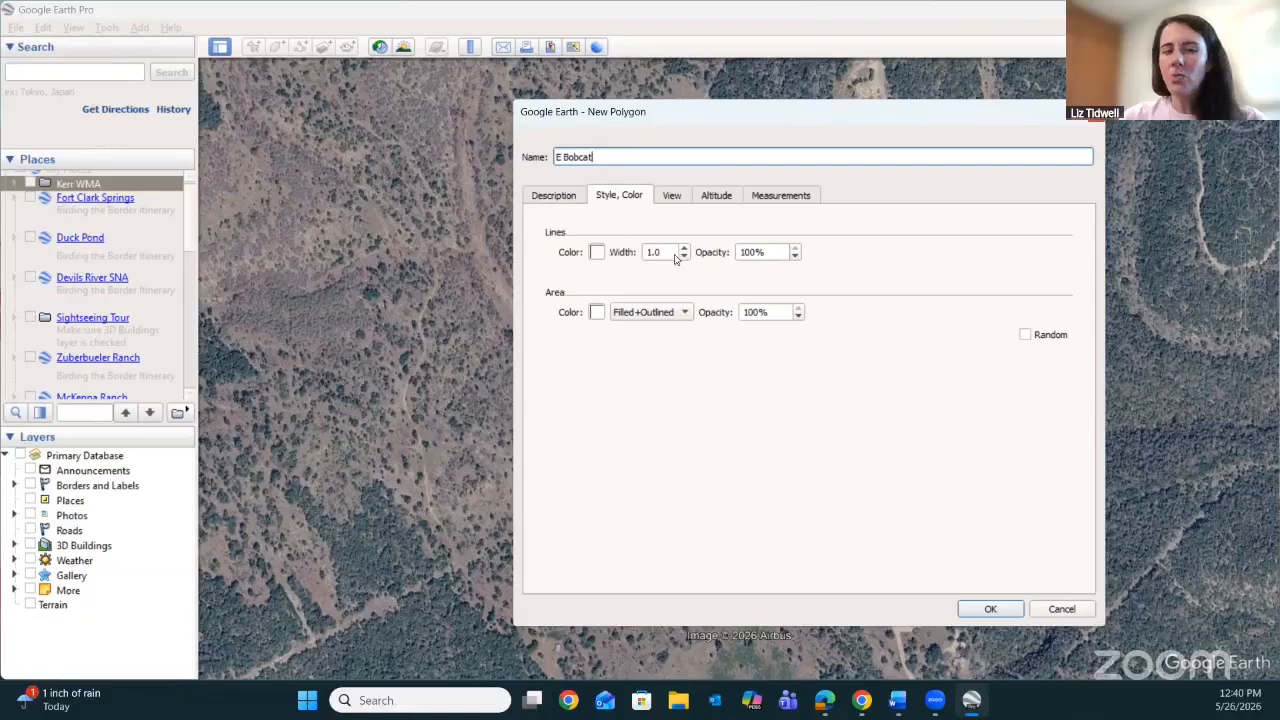
pyautogui.moveTo(668, 252); pyautogui.dragTo(629, 251)
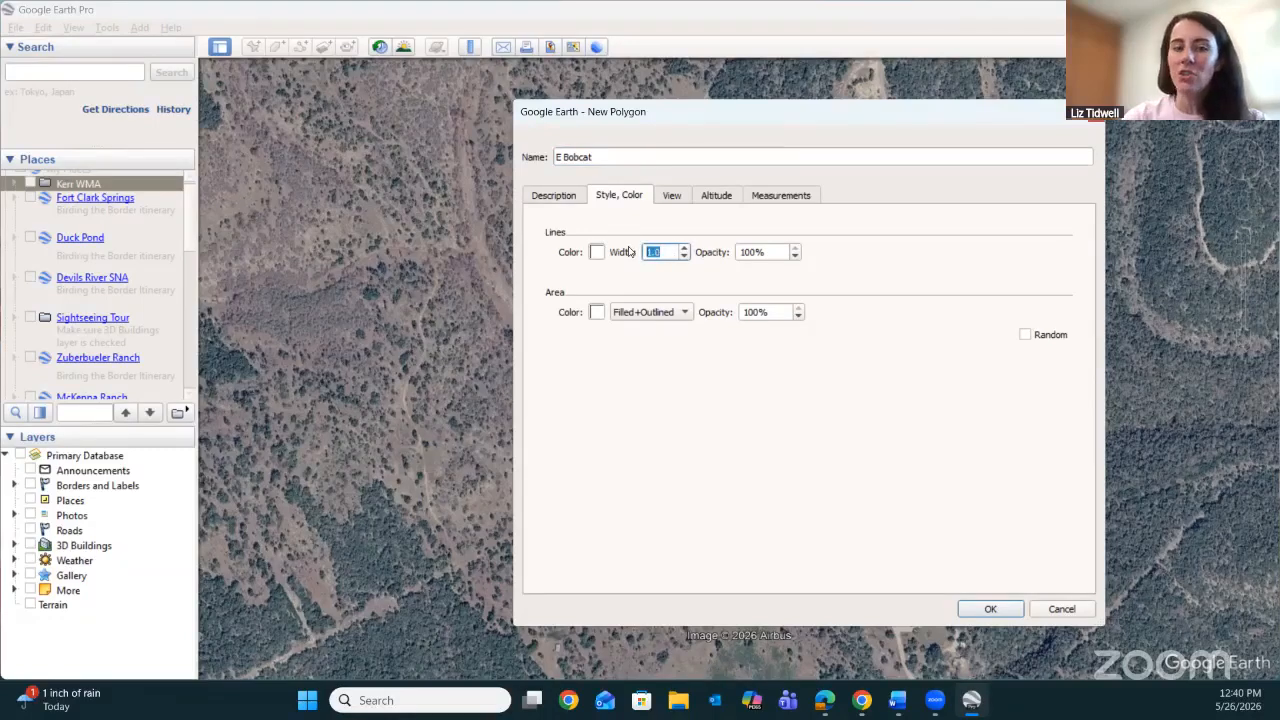
pyautogui.write('3')
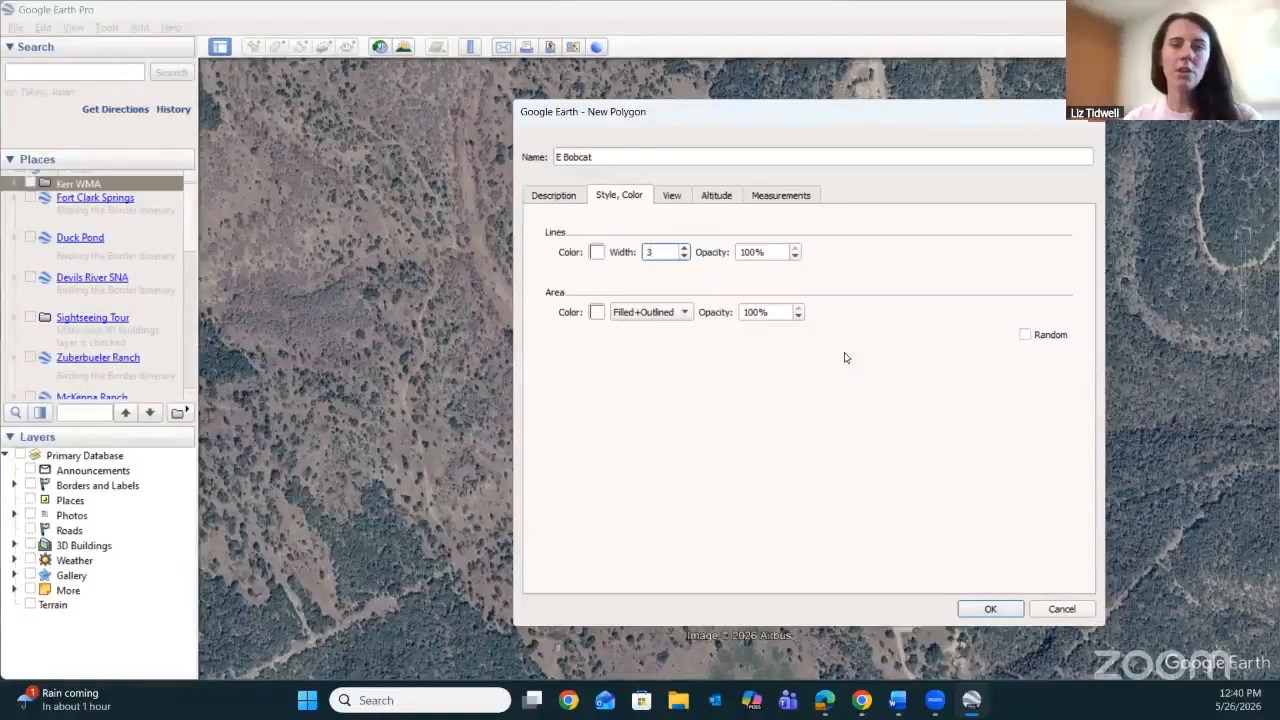
pyautogui.click(685, 314)
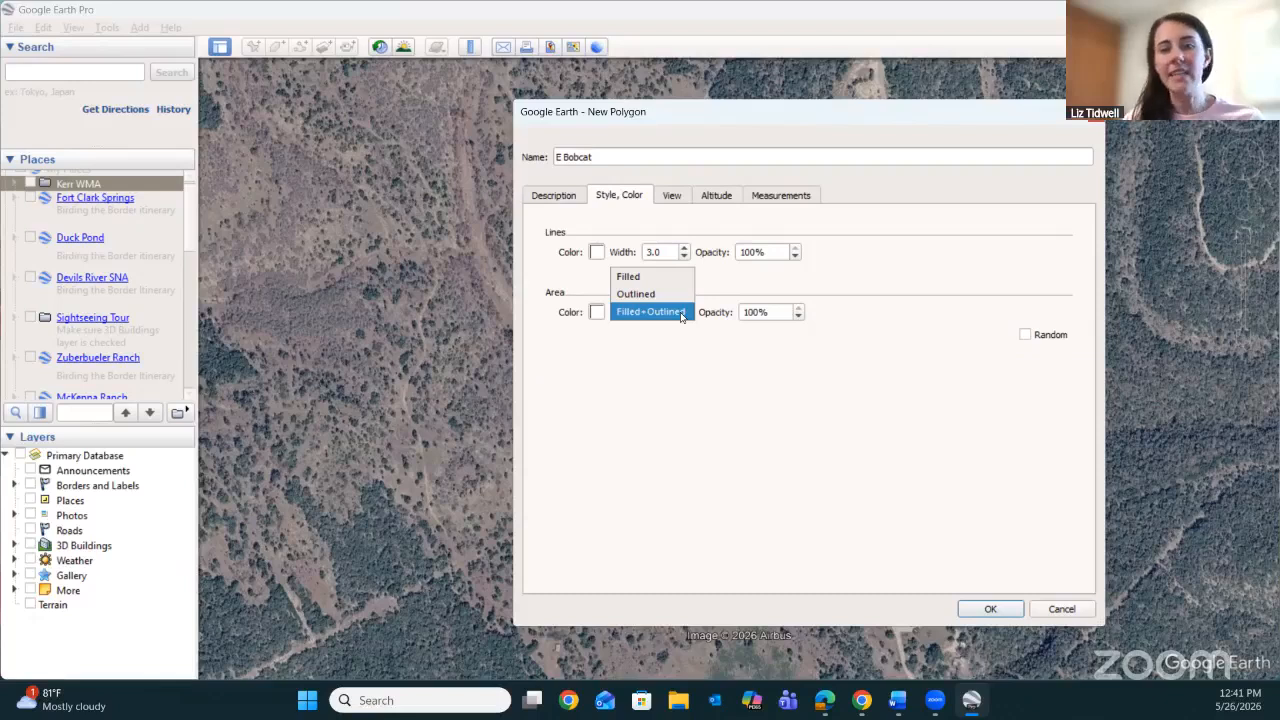
pyautogui.click(681, 316)
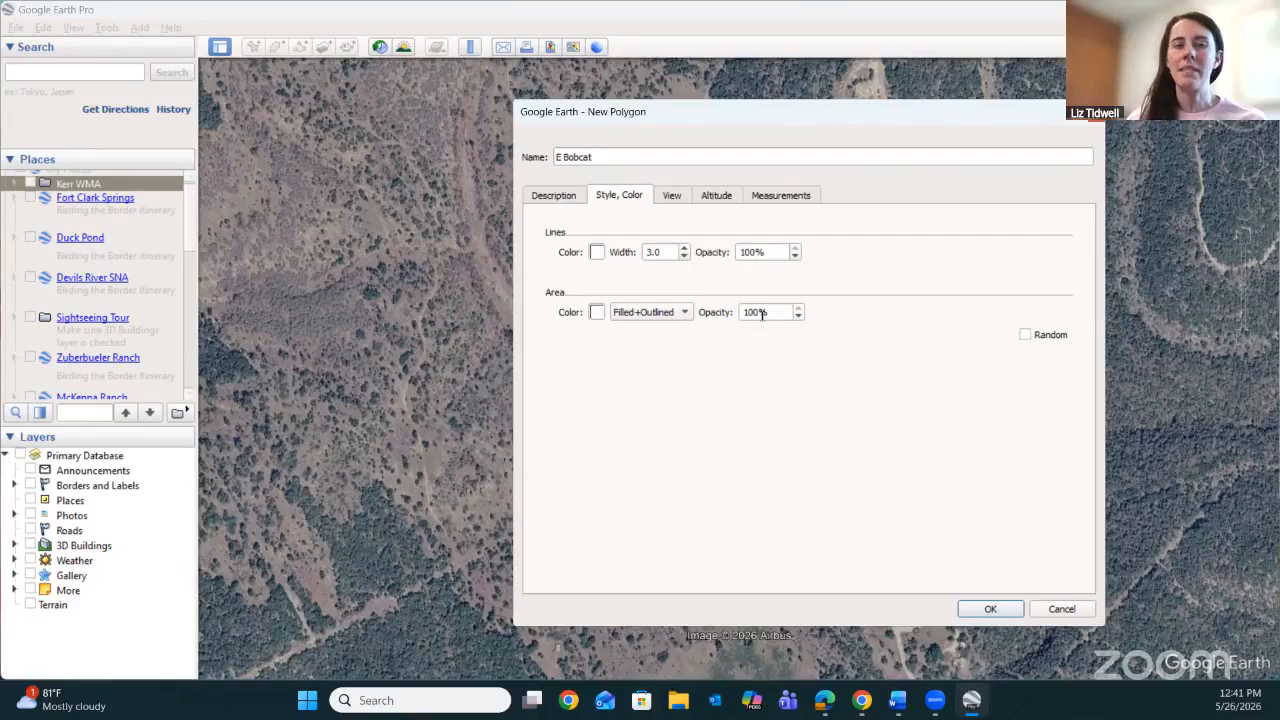
# Outline the E Bobcat polygon with eleven points as a large rounded shape spanning the dry creek bed, keeping the polygon settings clear of it.
pyautogui.moveTo(794, 120); pyautogui.dragTo(1006, 128)
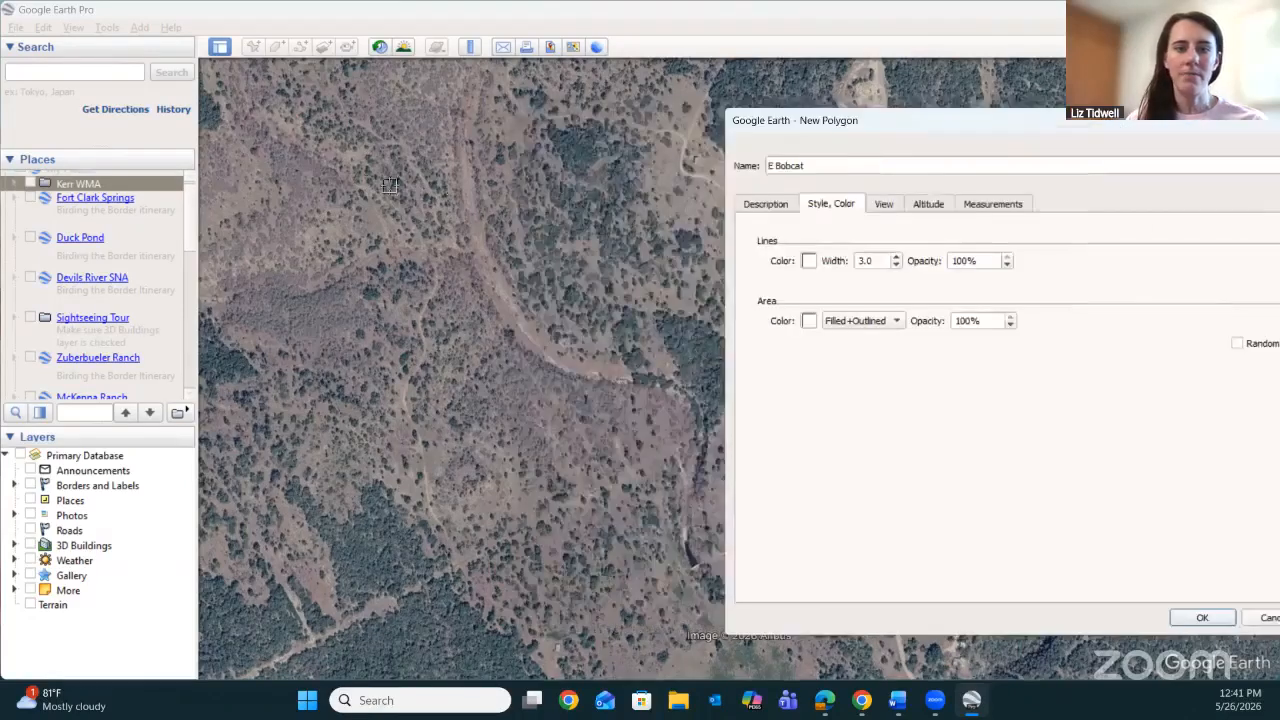
pyautogui.click(369, 143)
pyautogui.click(432, 146)
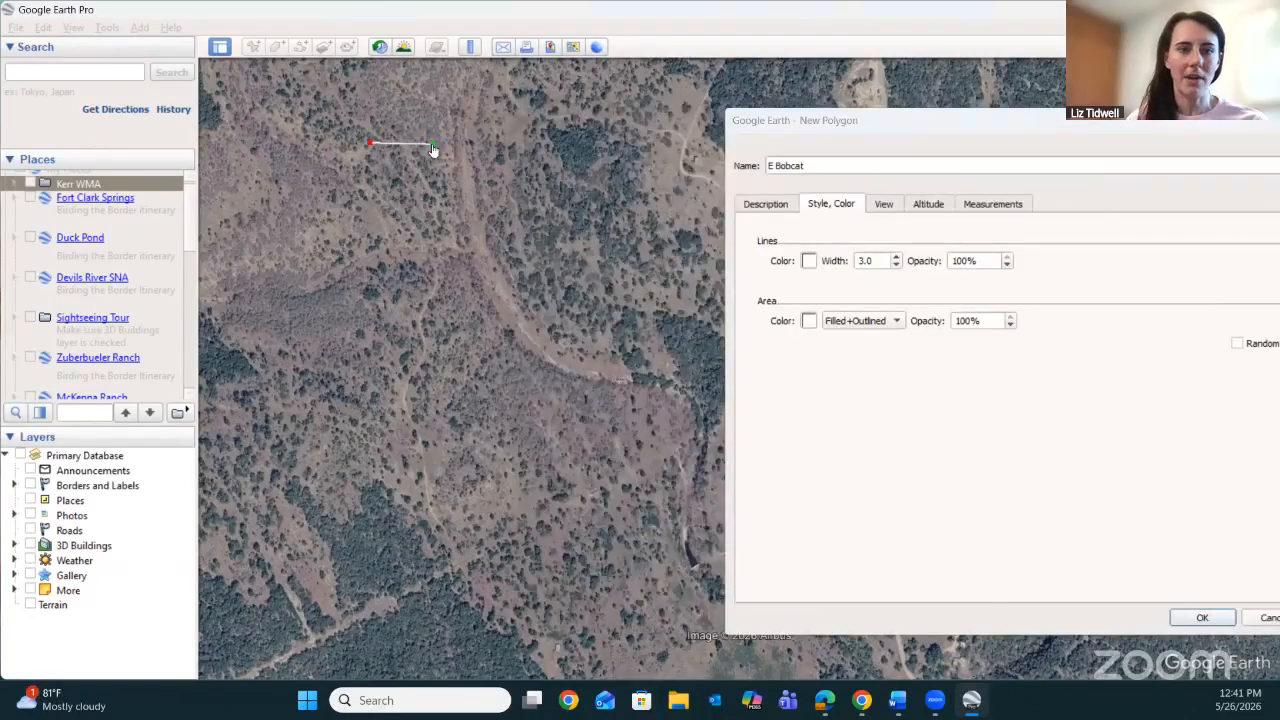
pyautogui.click(503, 152)
pyautogui.click(571, 181)
pyautogui.click(596, 247)
pyautogui.click(598, 313)
pyautogui.click(571, 398)
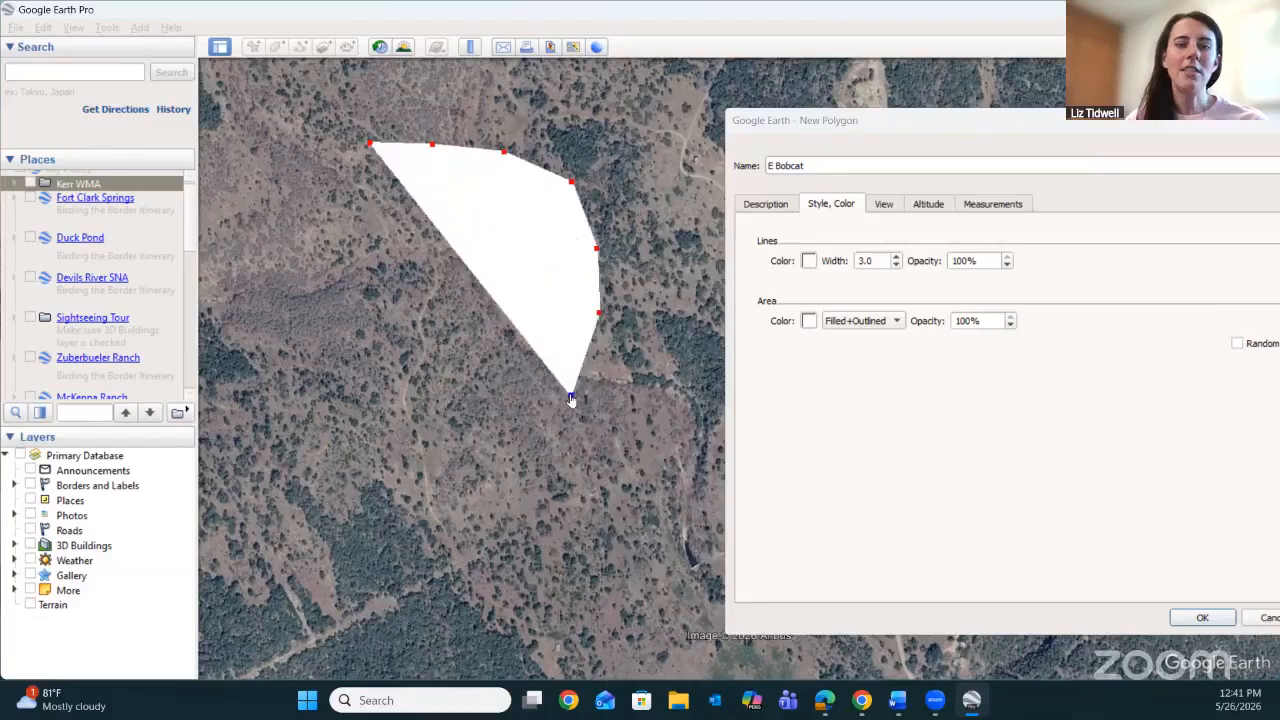
pyautogui.click(455, 446)
pyautogui.click(313, 419)
pyautogui.click(241, 309)
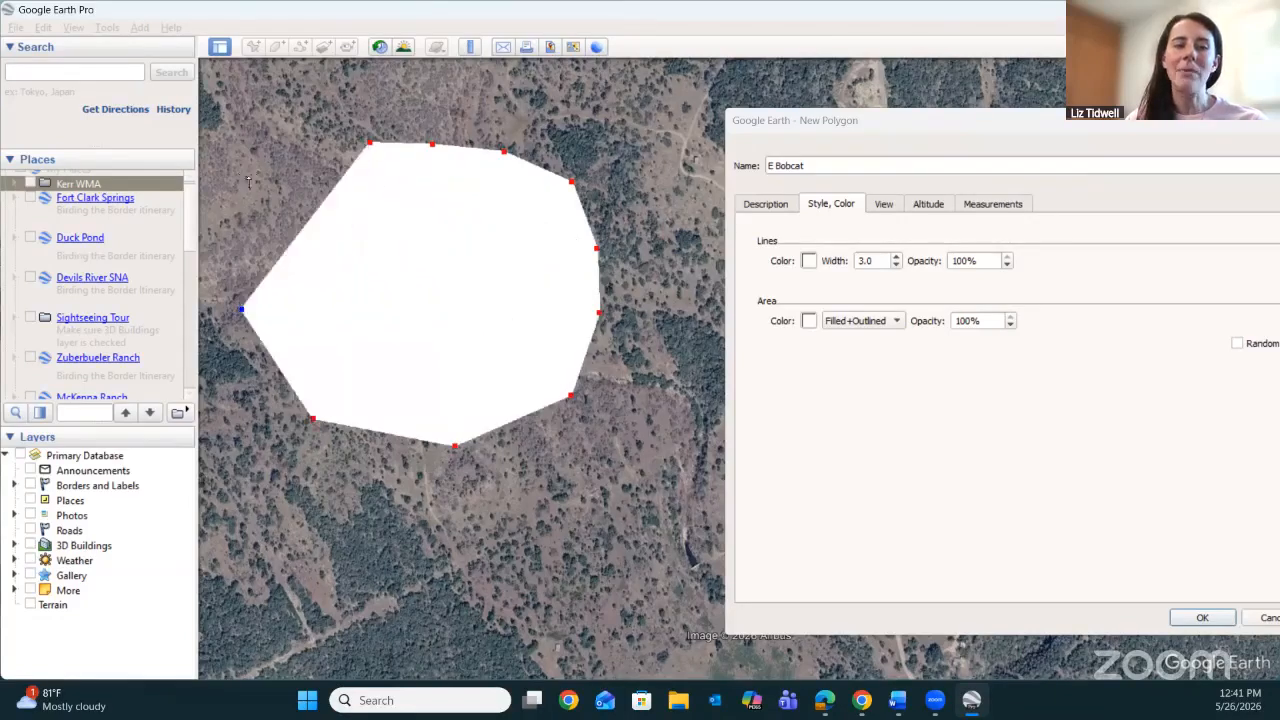
pyautogui.click(250, 180)
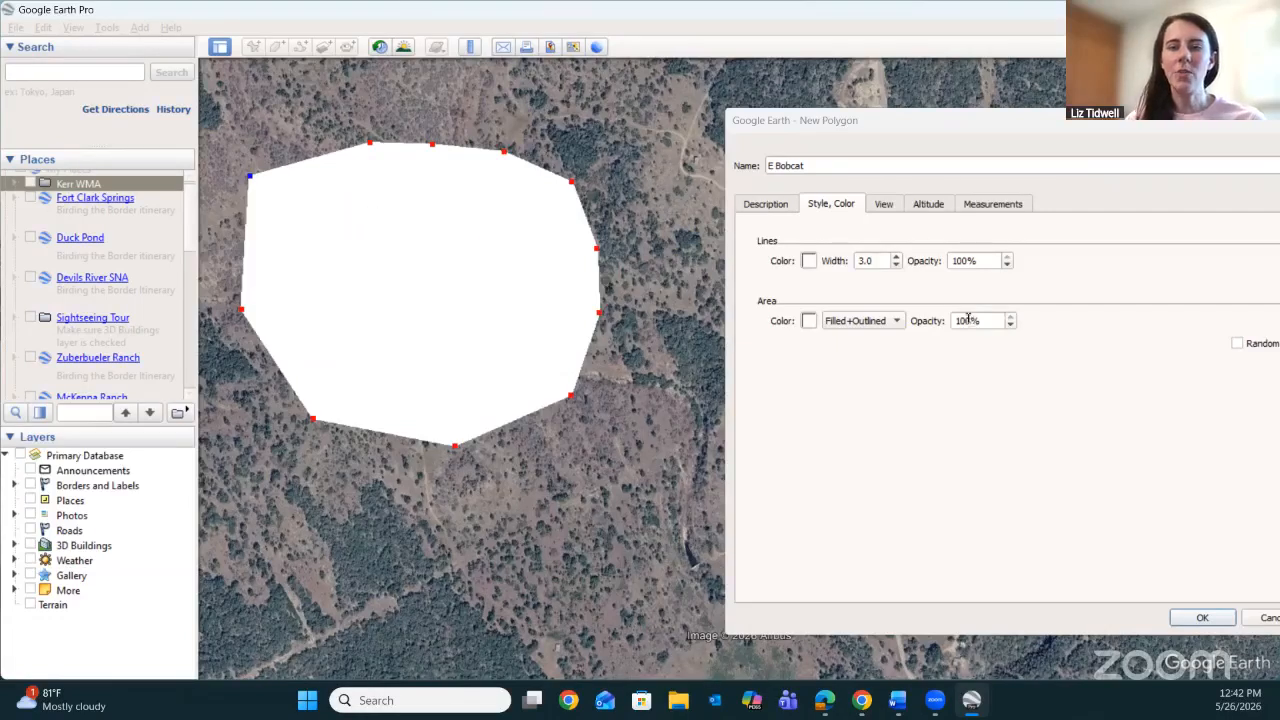
# Set the E Bobcat polygon's area opacity to 50%, pull its northwest corner point slightly east, and save the polygon.
pyautogui.moveTo(968, 320); pyautogui.dragTo(953, 320)
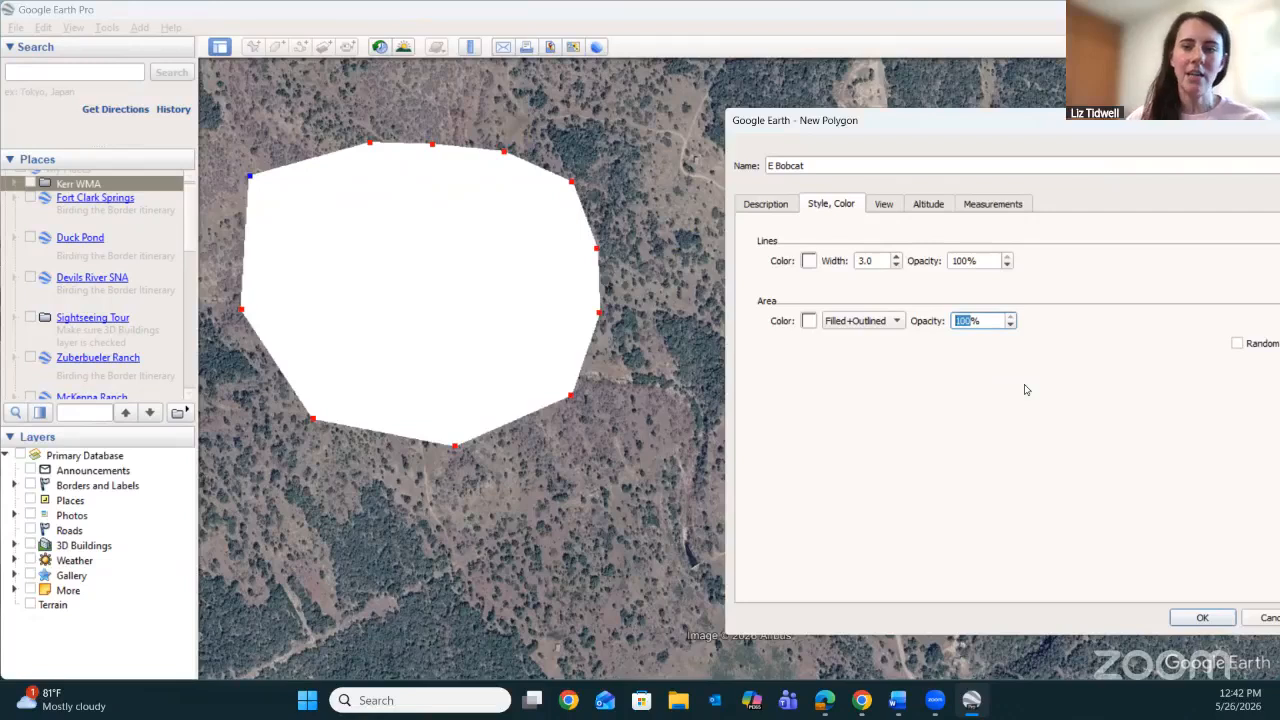
pyautogui.write('50')
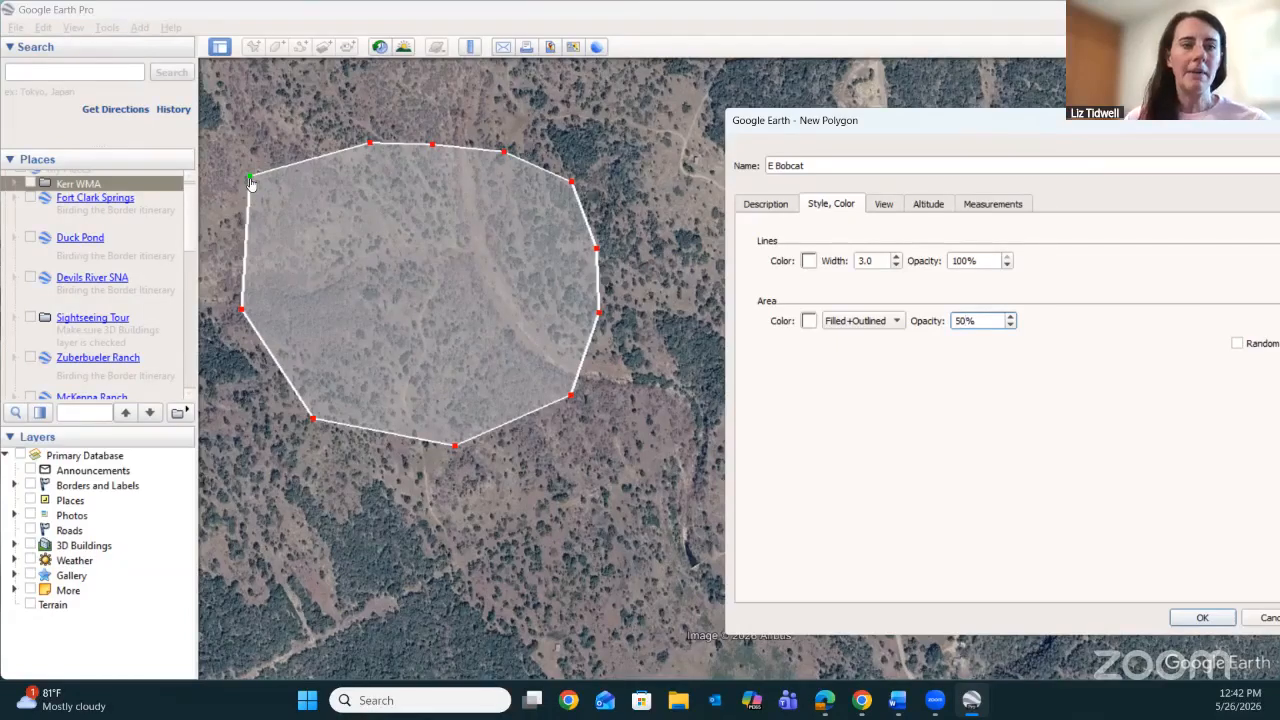
pyautogui.moveTo(251, 183); pyautogui.dragTo(279, 187)
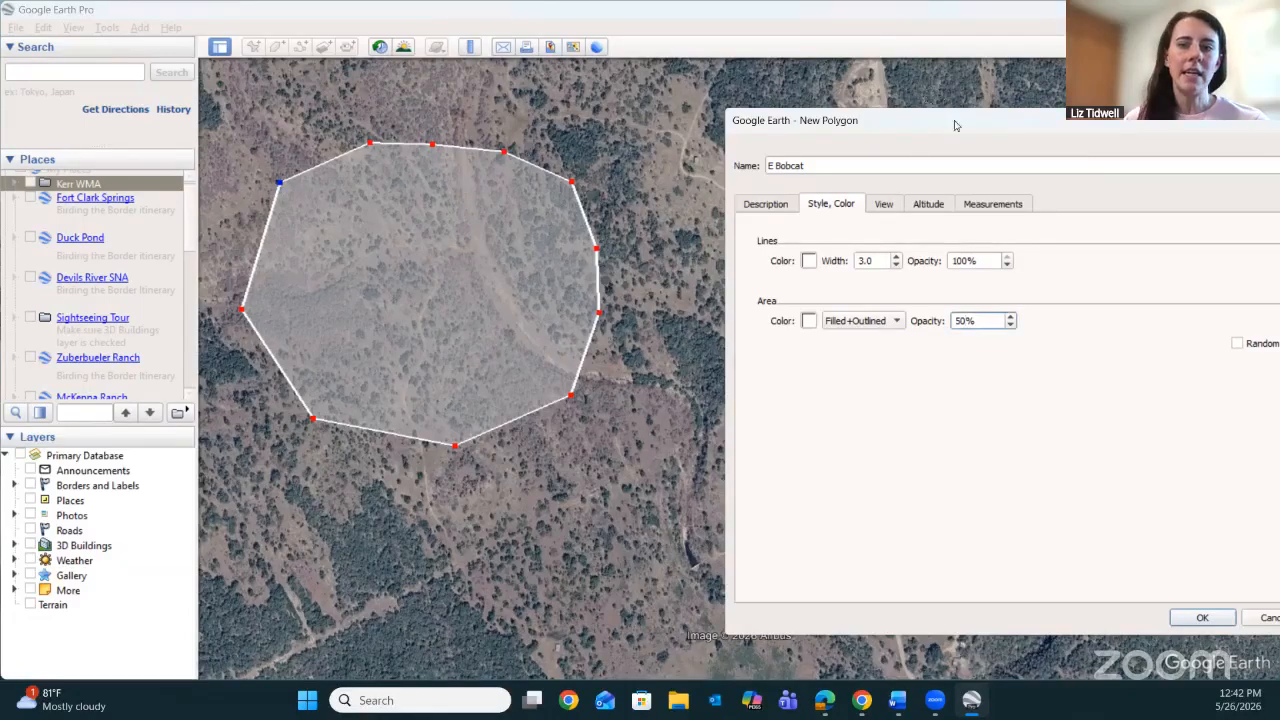
pyautogui.moveTo(927, 127); pyautogui.dragTo(874, 56)
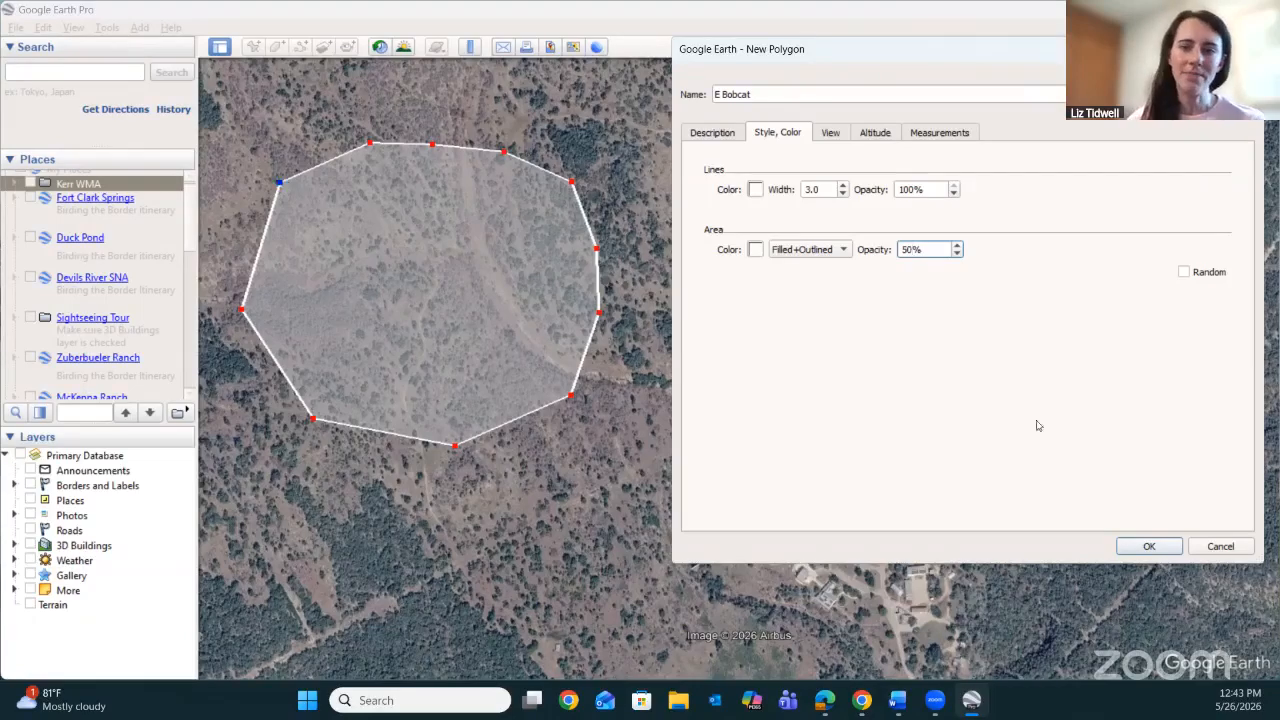
pyautogui.click(1149, 546)
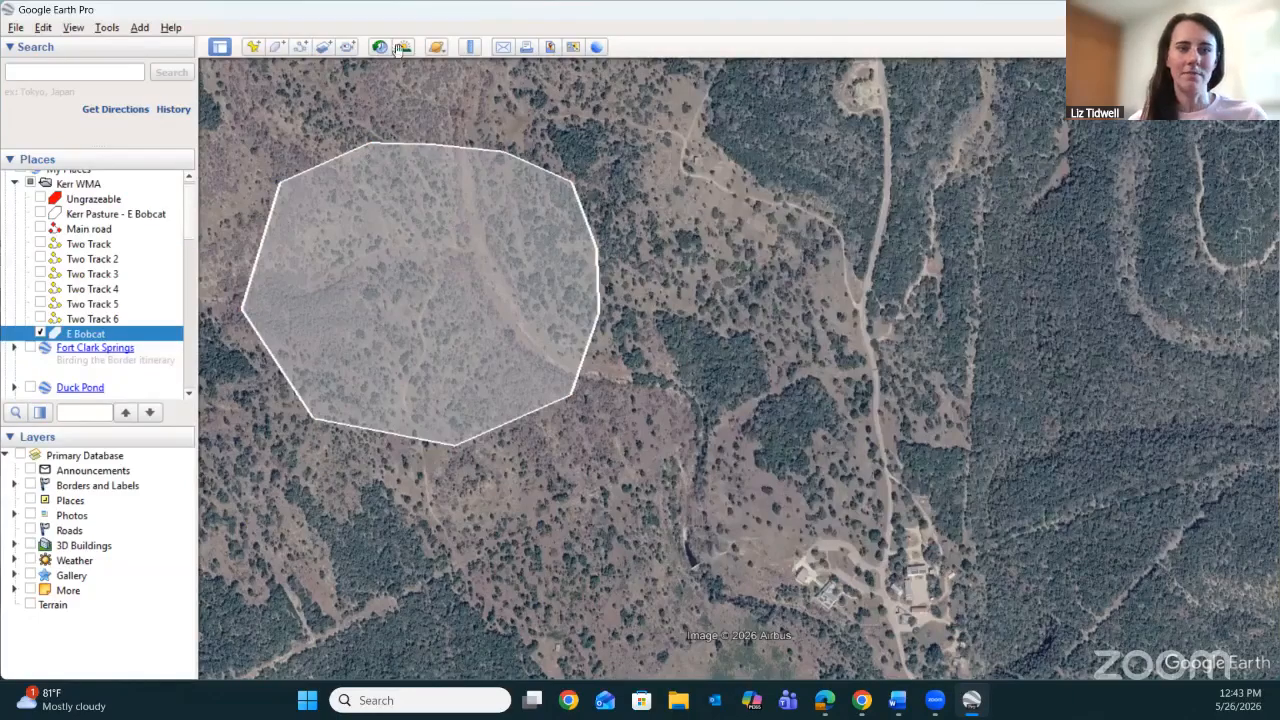
# Reopen the saved E Bobcat polygon's properties for editing, keeping the settings clear of its northwest edge.
pyautogui.moveTo(563, 96); pyautogui.dragTo(756, 224)
pyautogui.moveTo(576, 406); pyautogui.dragTo(660, 200)
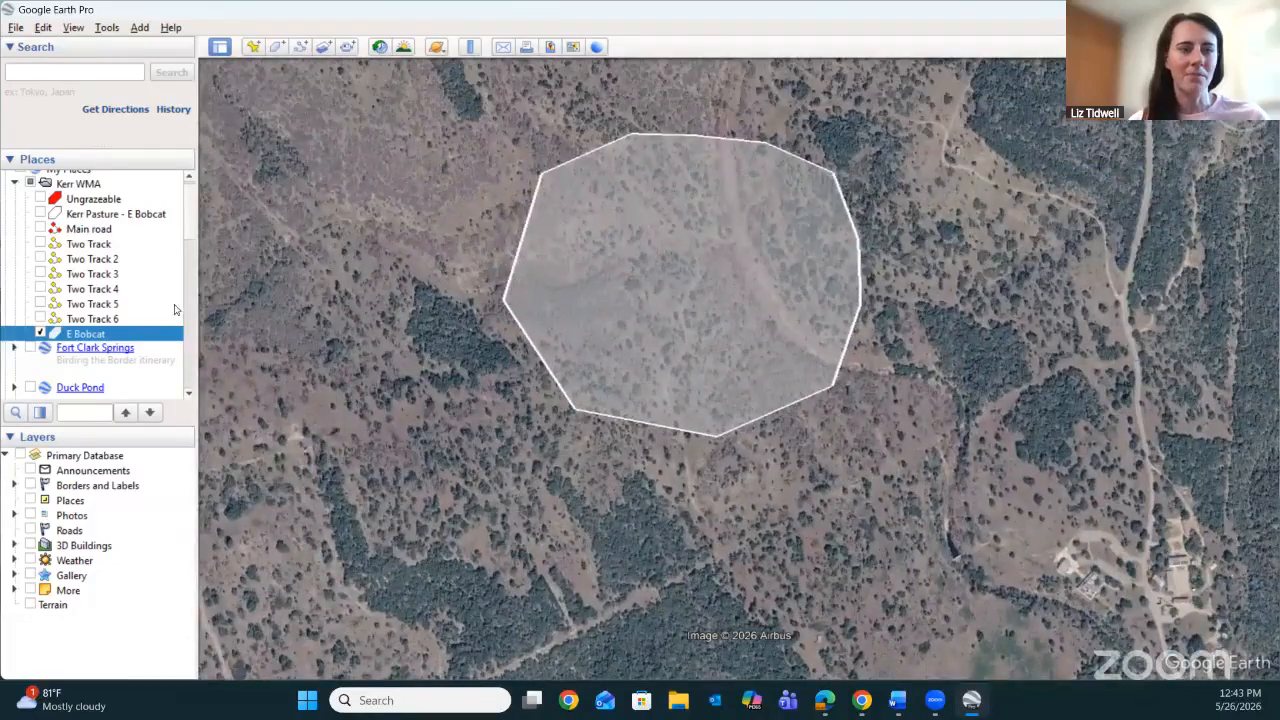
pyautogui.rightClick(97, 340)
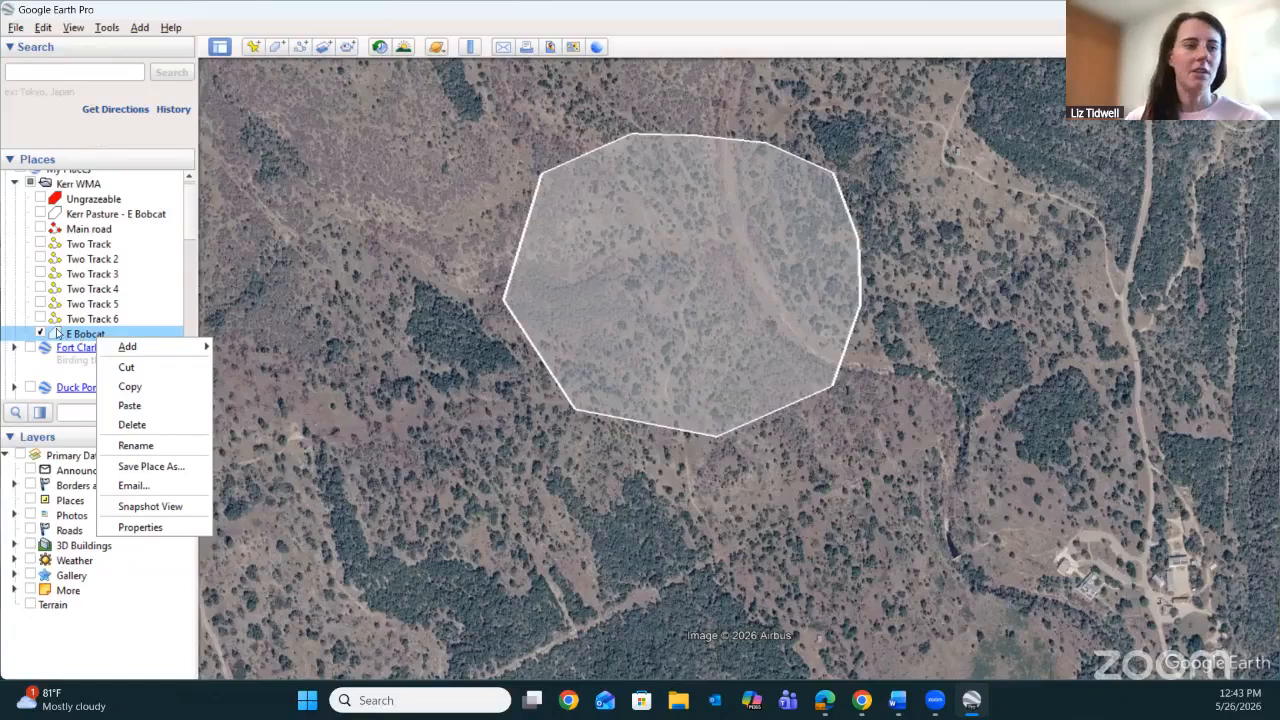
pyautogui.moveTo(100, 346)
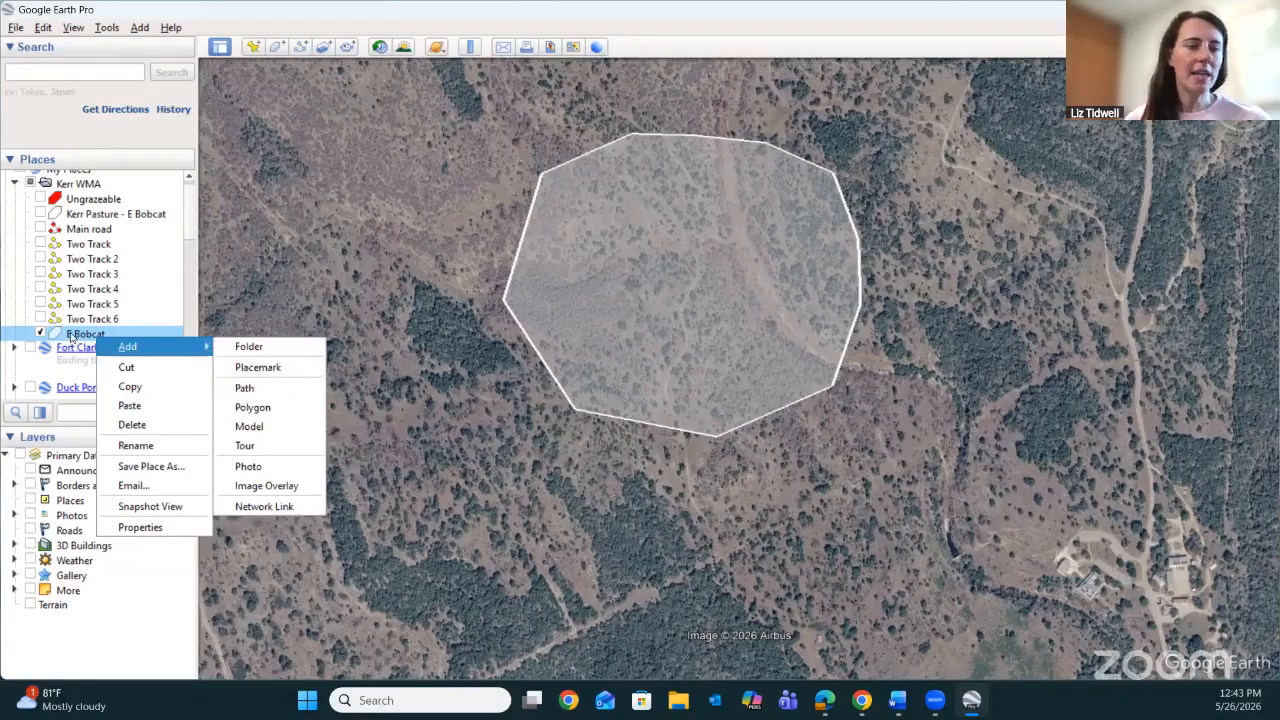
pyautogui.click(140, 527)
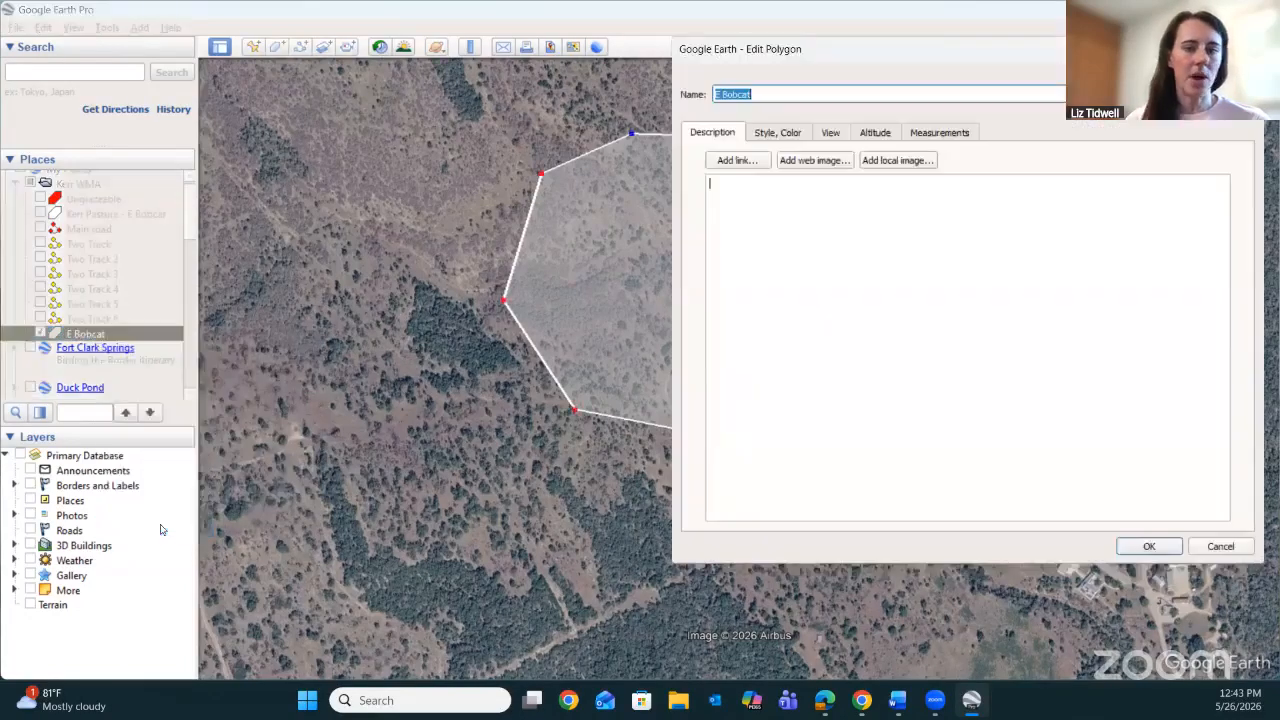
pyautogui.moveTo(875, 63); pyautogui.dragTo(909, 116)
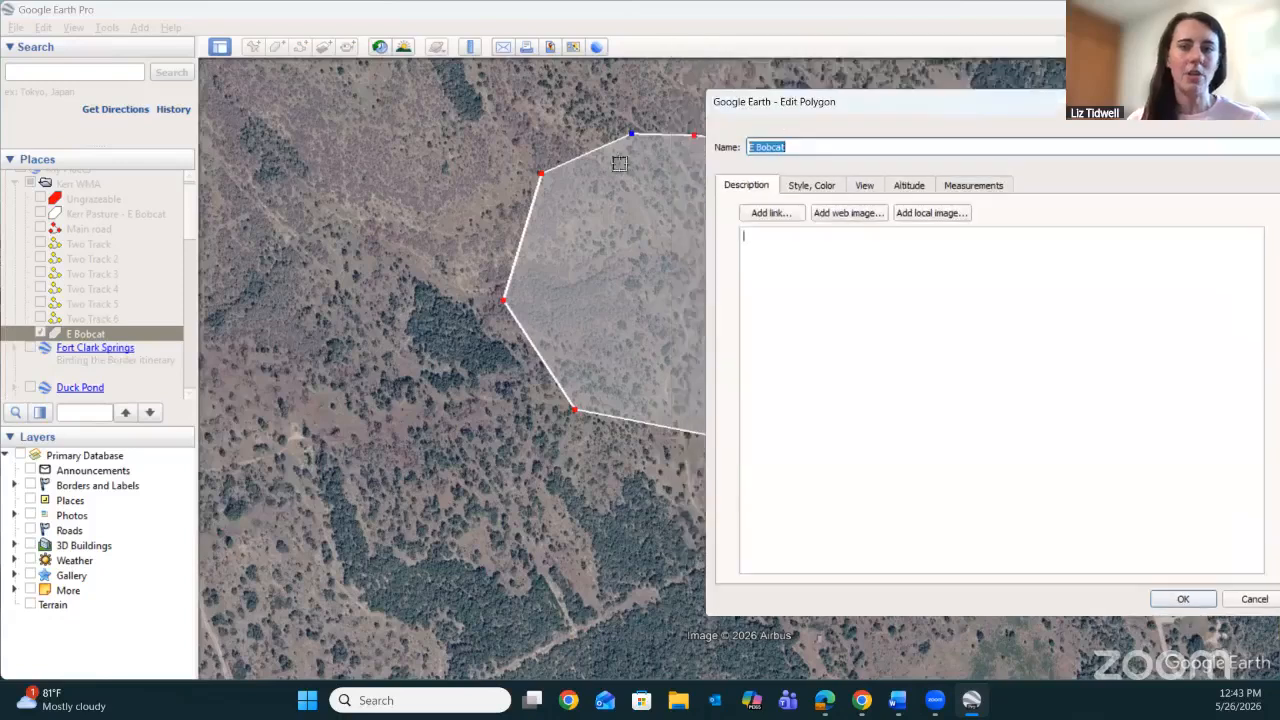
# Reshape E Bobcat's northwest edge by shifting its north point and adding a new corner point to the northwest.
pyautogui.click(632, 138)
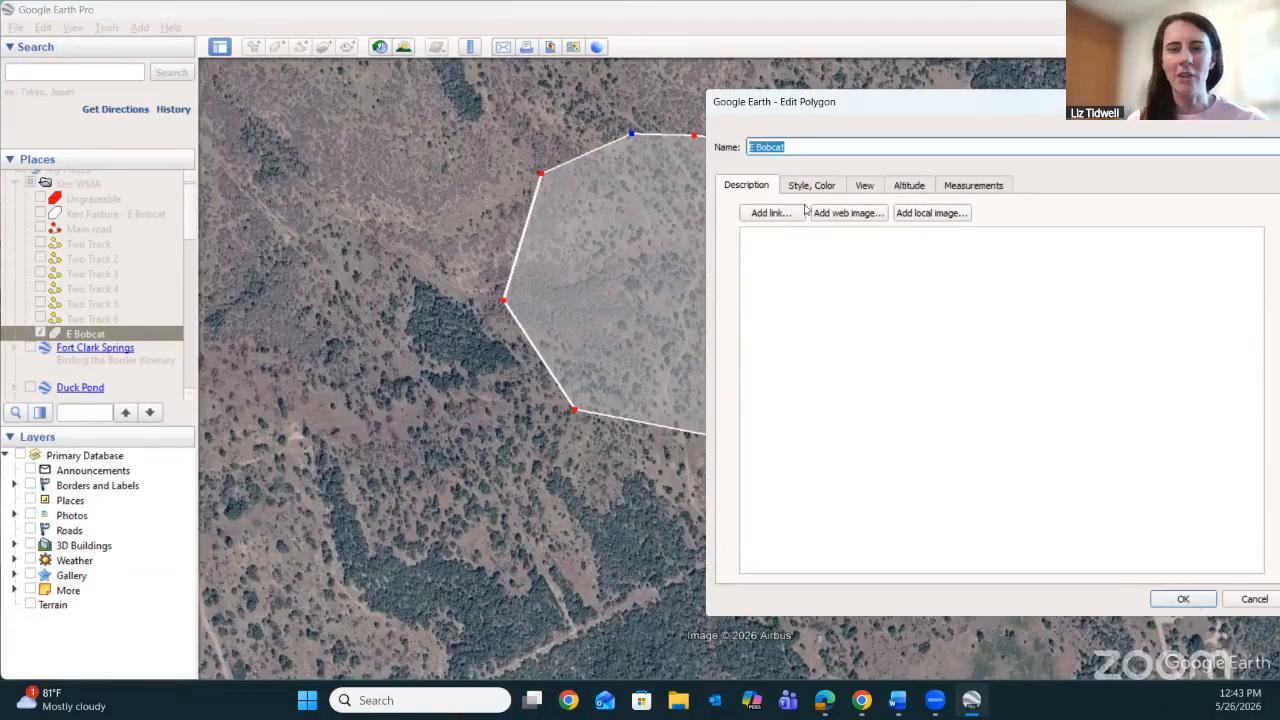
pyautogui.moveTo(631, 134); pyautogui.dragTo(580, 136)
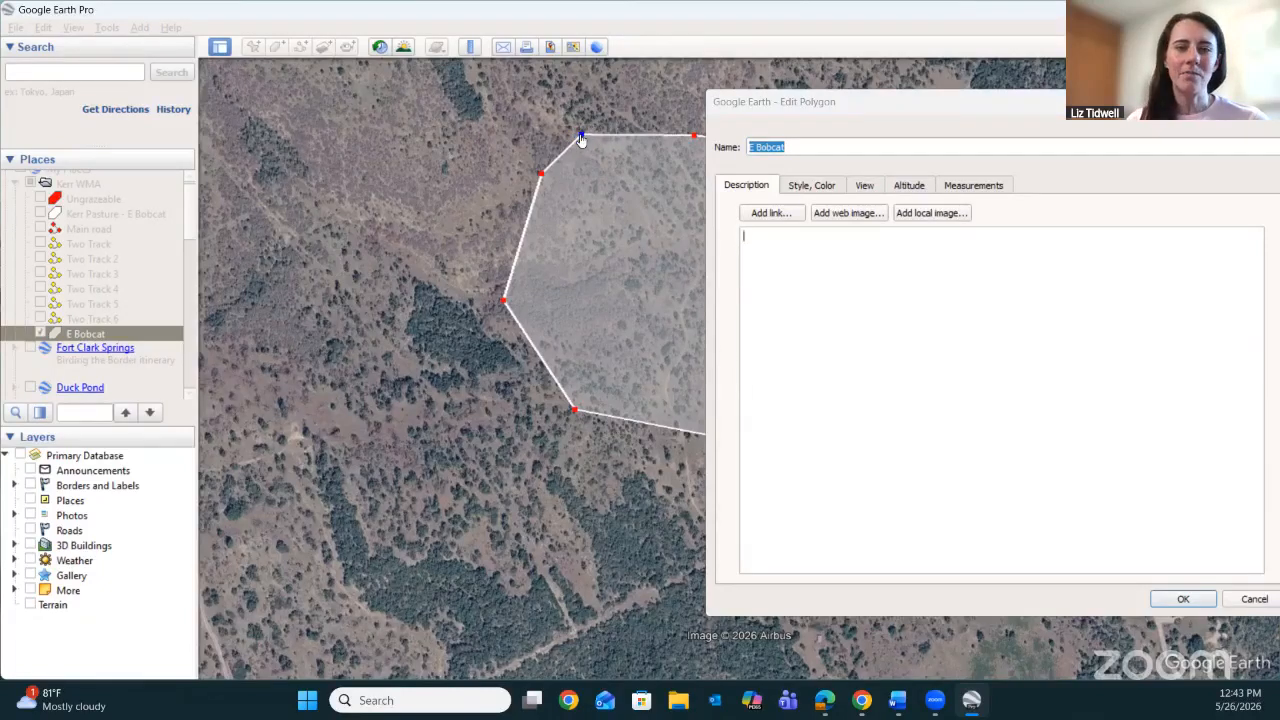
pyautogui.click(630, 119)
pyautogui.moveTo(630, 119); pyautogui.dragTo(540, 126)
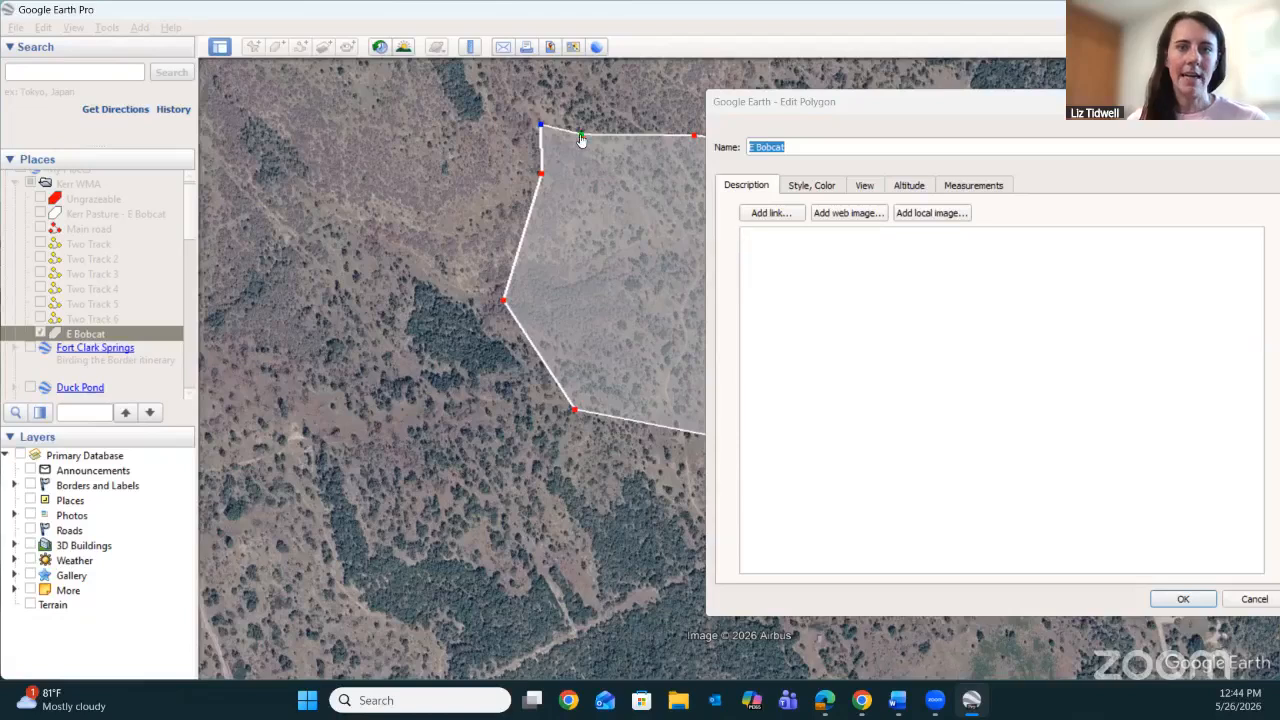
pyautogui.moveTo(582, 134)
pyautogui.mouseDown()
pyautogui.moveTo(597, 109)
pyautogui.moveTo(597, 125)
pyautogui.mouseUp()
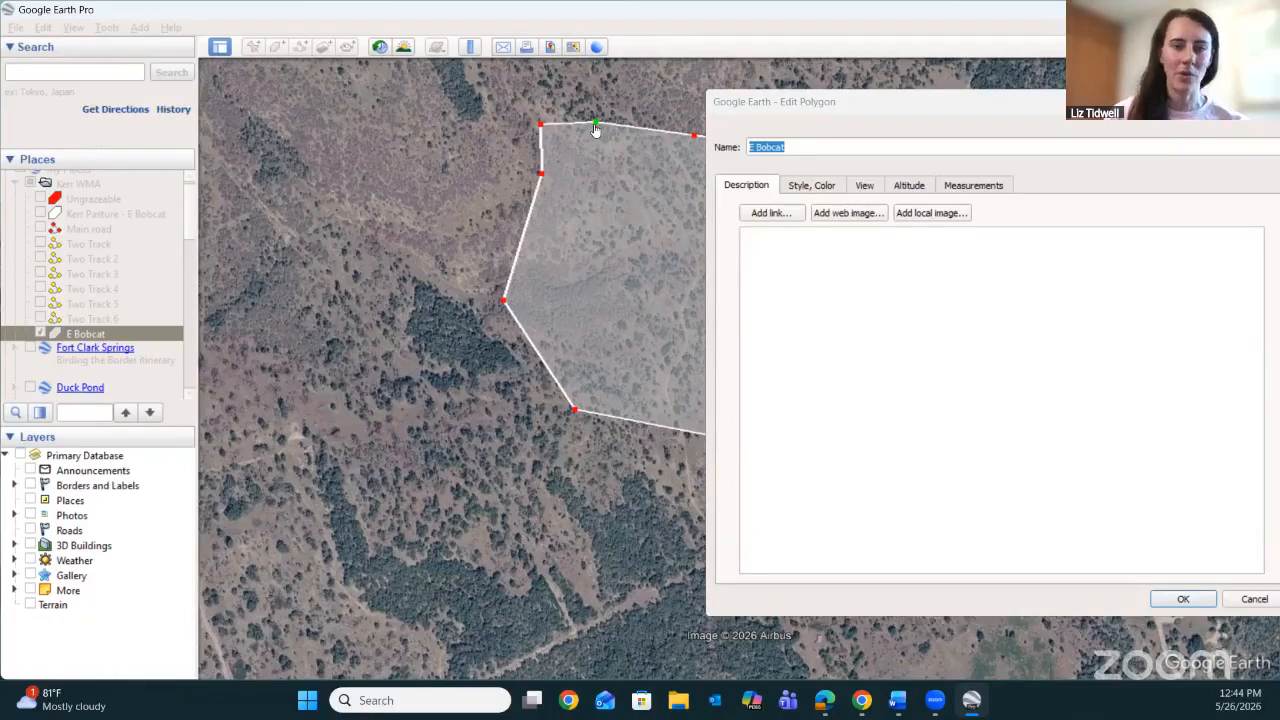
pyautogui.moveTo(595, 126); pyautogui.dragTo(614, 108)
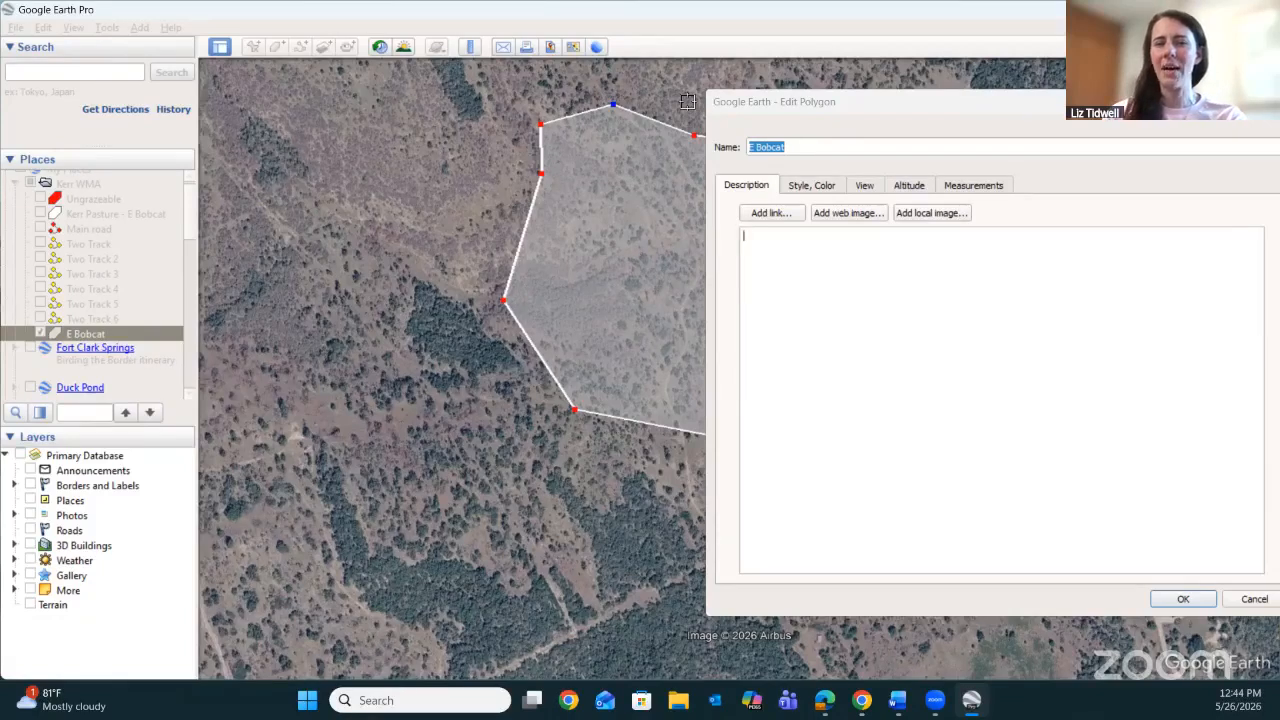
# Bring the whole E Bobcat outline into view and move its northernmost point southwest toward the northwest corner.
pyautogui.press('Right')
pyautogui.press('Right')
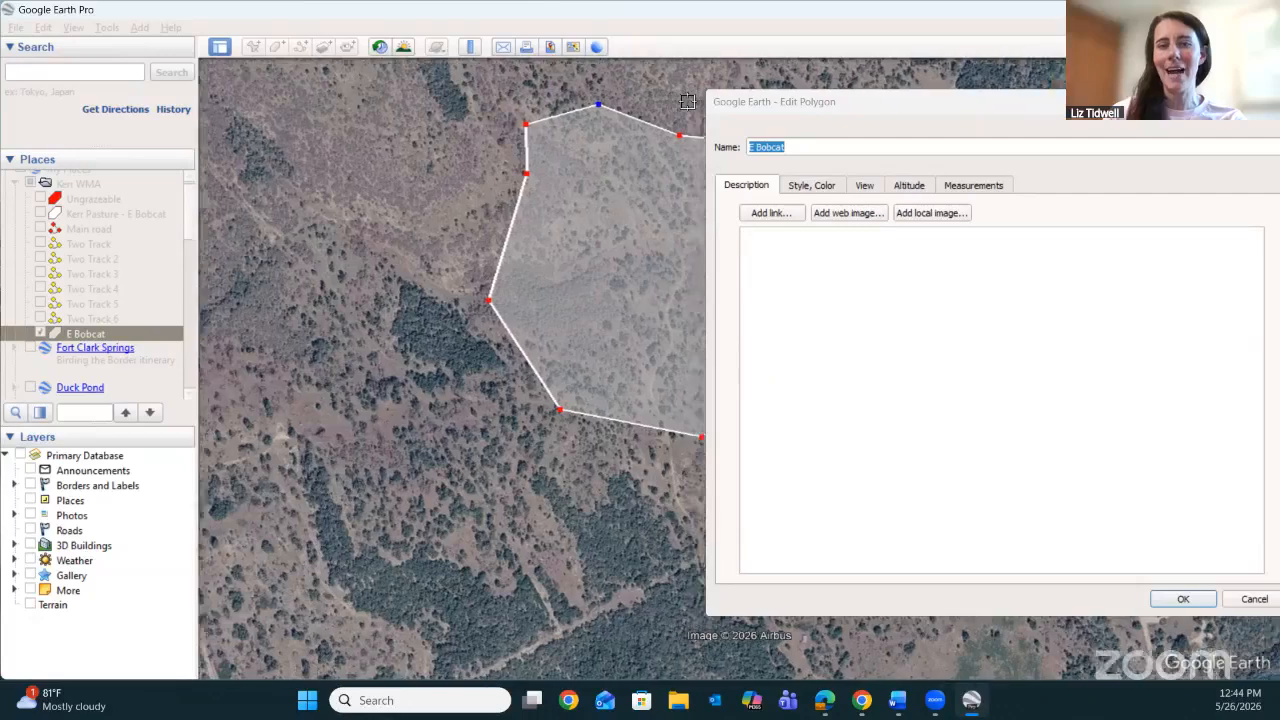
pyautogui.scroll(-1, 687, 101)
pyautogui.scroll(-1, 687, 101)
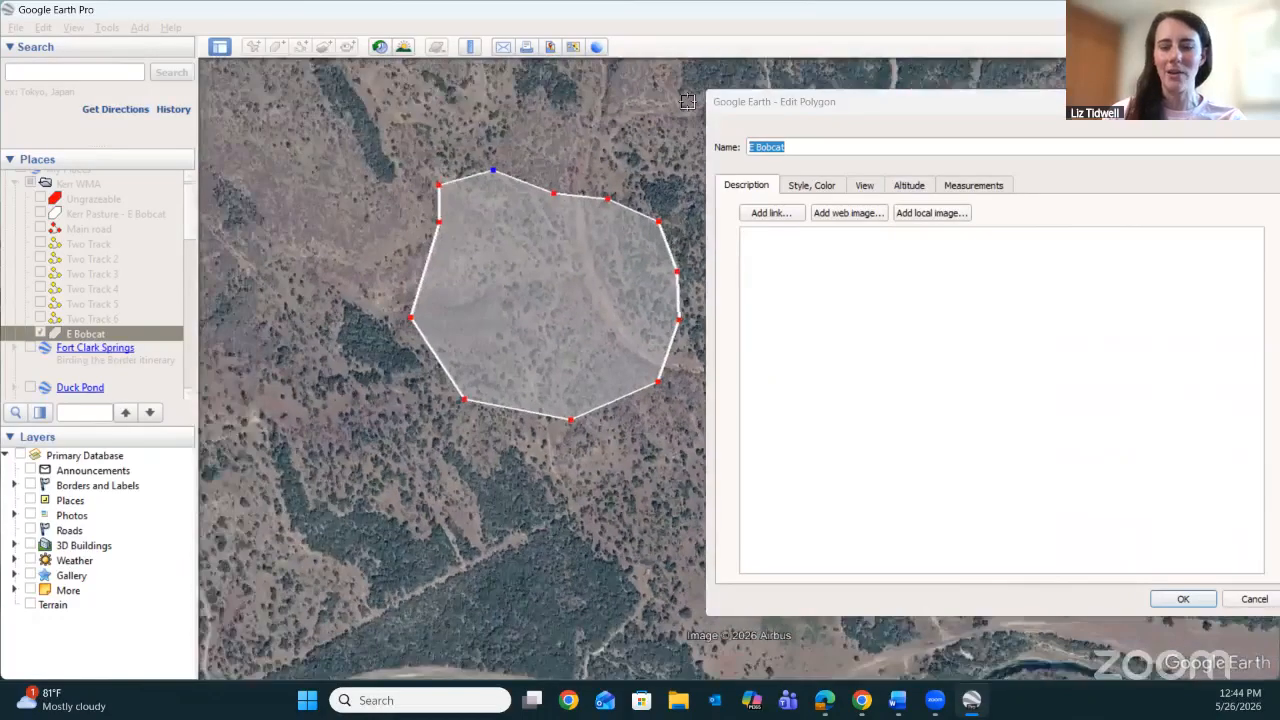
pyautogui.press('Up')
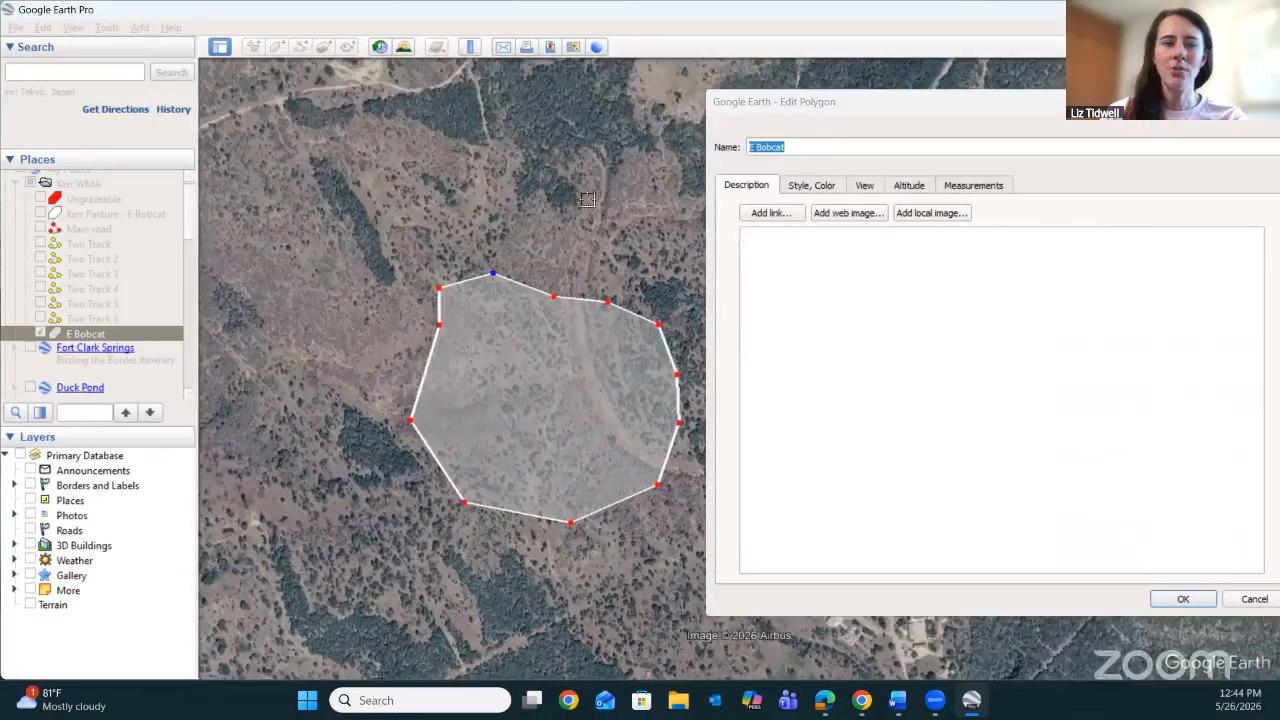
pyautogui.press('Down')
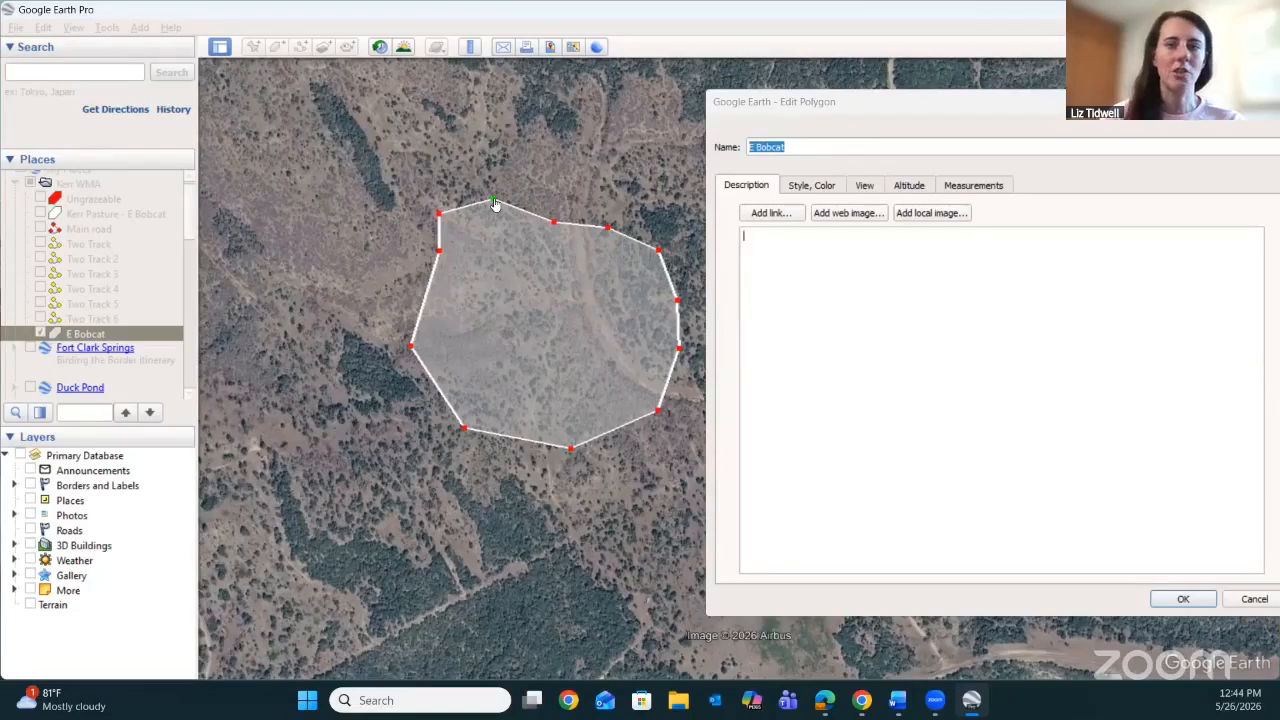
pyautogui.moveTo(494, 204); pyautogui.dragTo(471, 210)
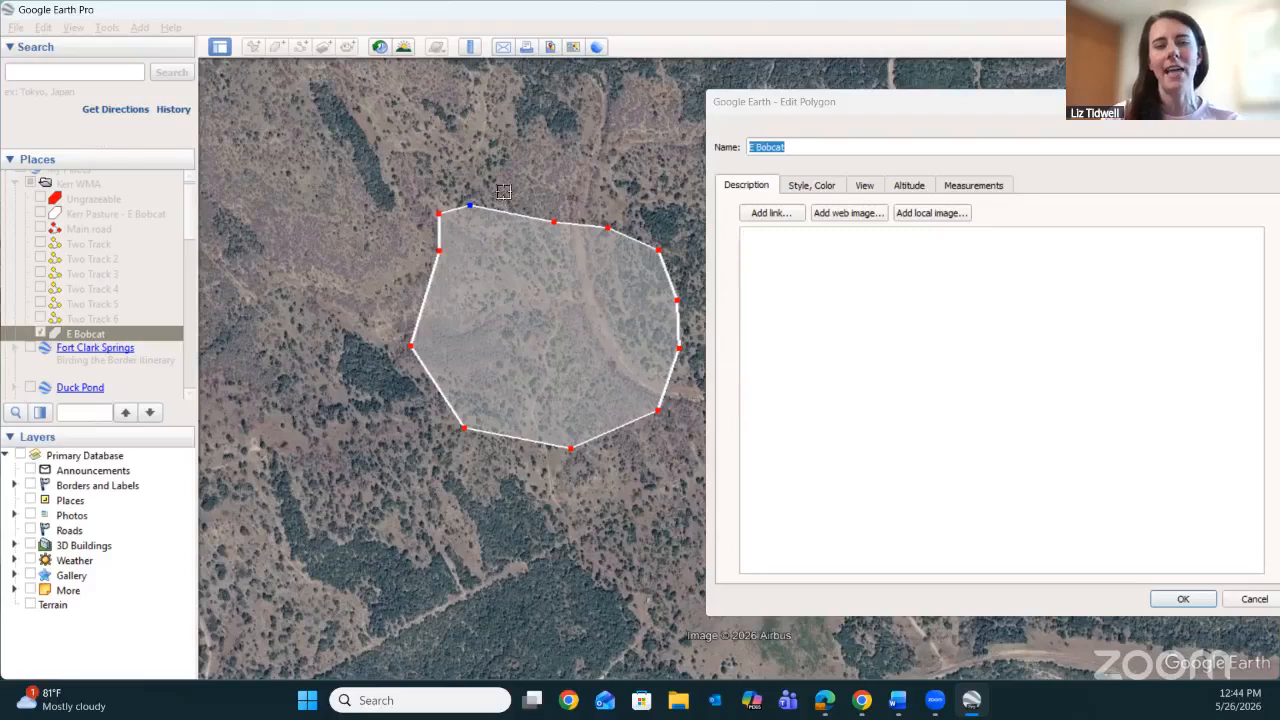
# Add an extra point on E Bobcat's north edge, delete the selected neighbouring point, and move the remaining one west to smooth the outline.
pyautogui.click(510, 189)
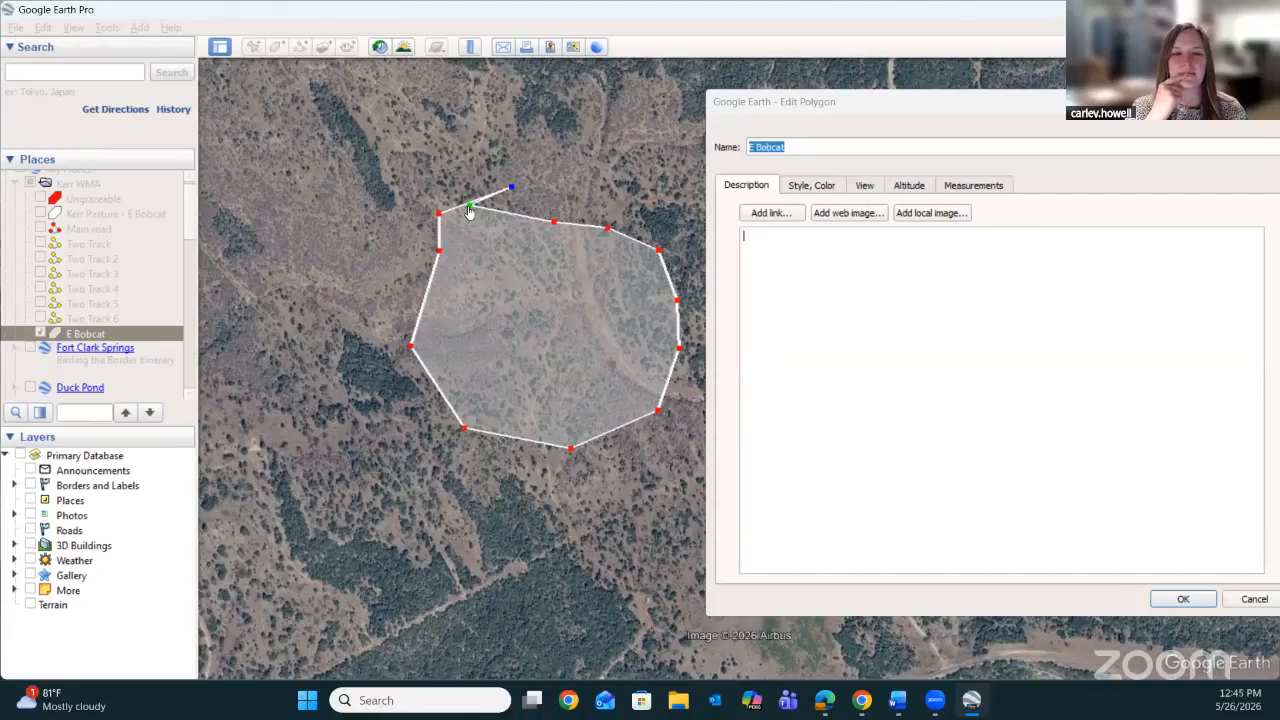
pyautogui.moveTo(469, 207); pyautogui.dragTo(483, 178)
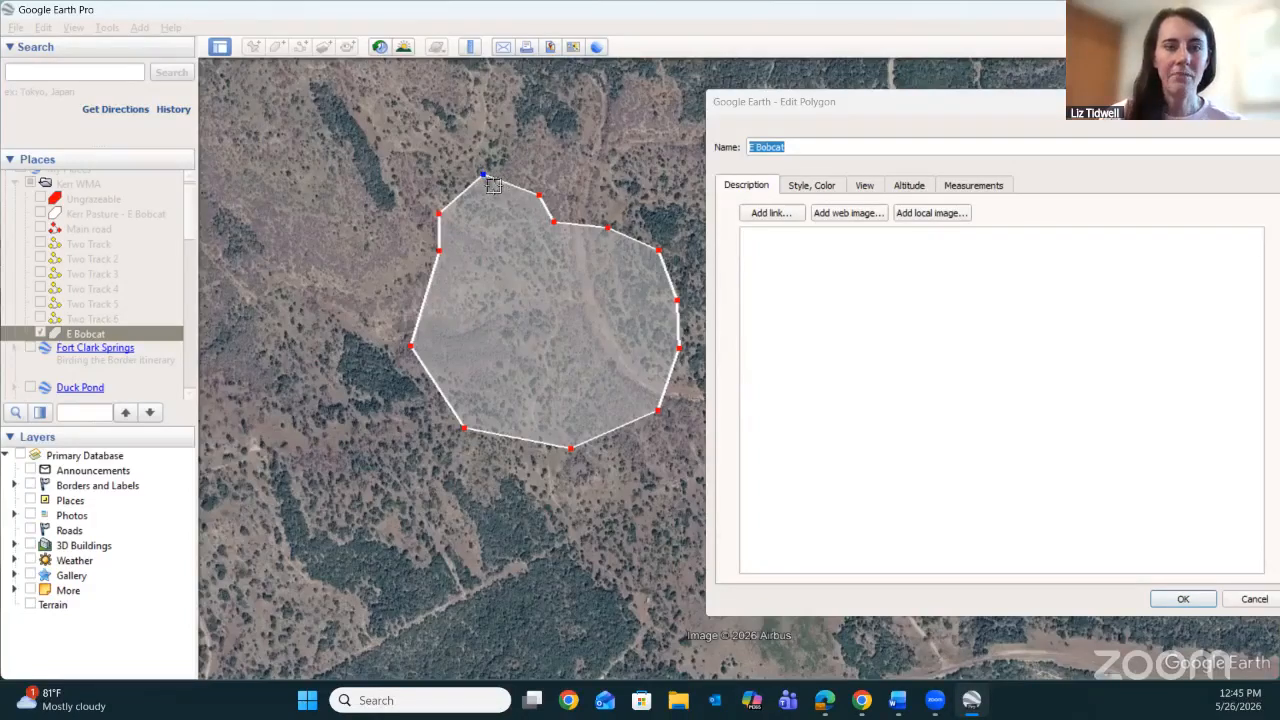
pyautogui.moveTo(485, 183); pyautogui.dragTo(489, 189)
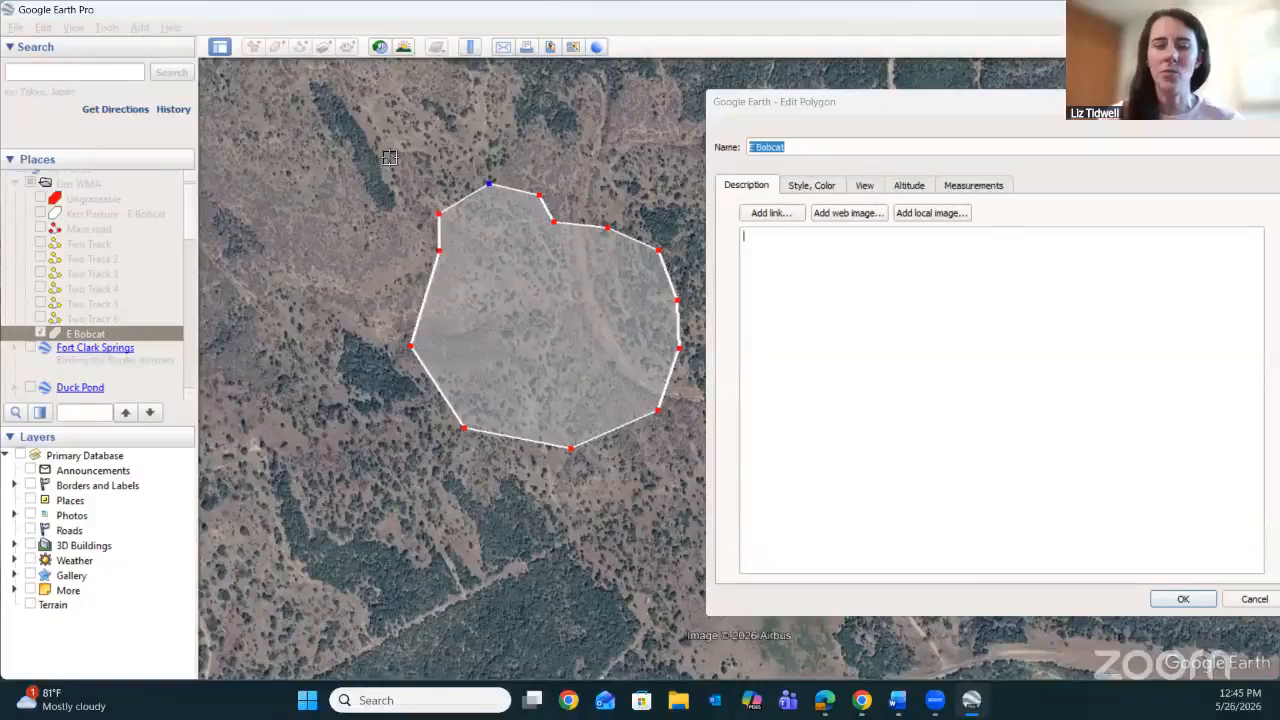
pyautogui.rightClick(390, 158)
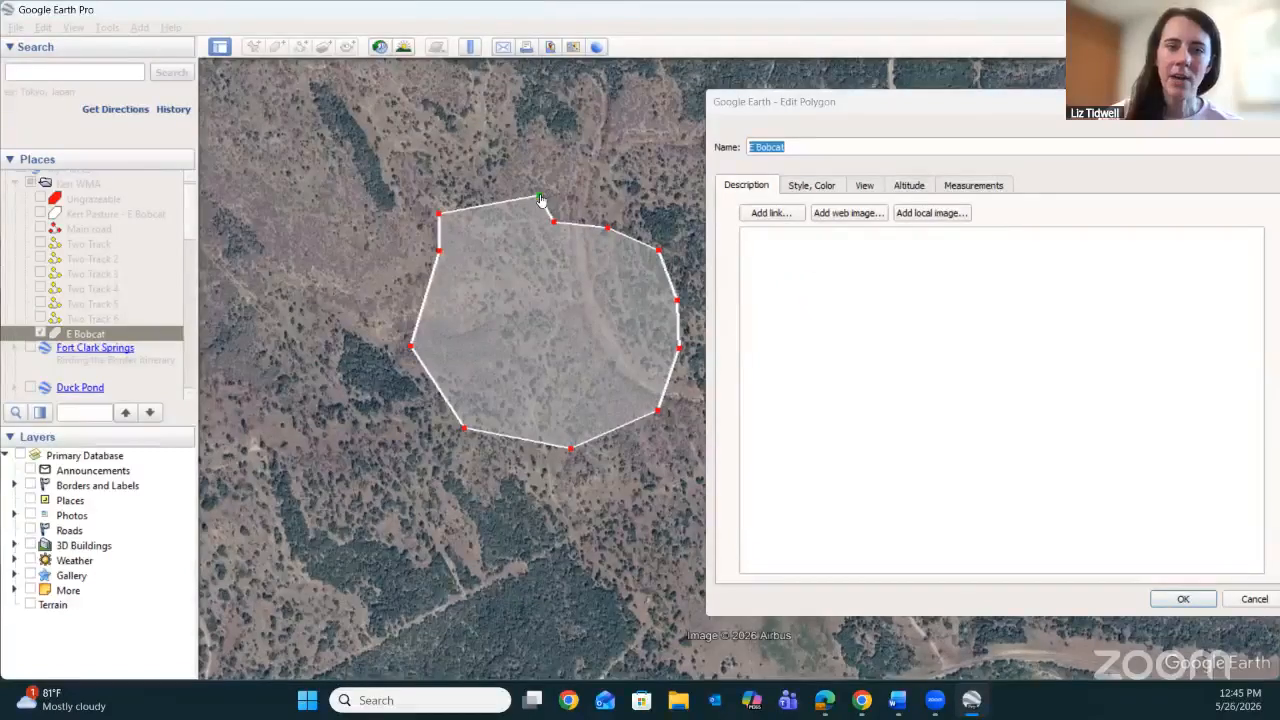
pyautogui.moveTo(535, 200); pyautogui.dragTo(488, 195)
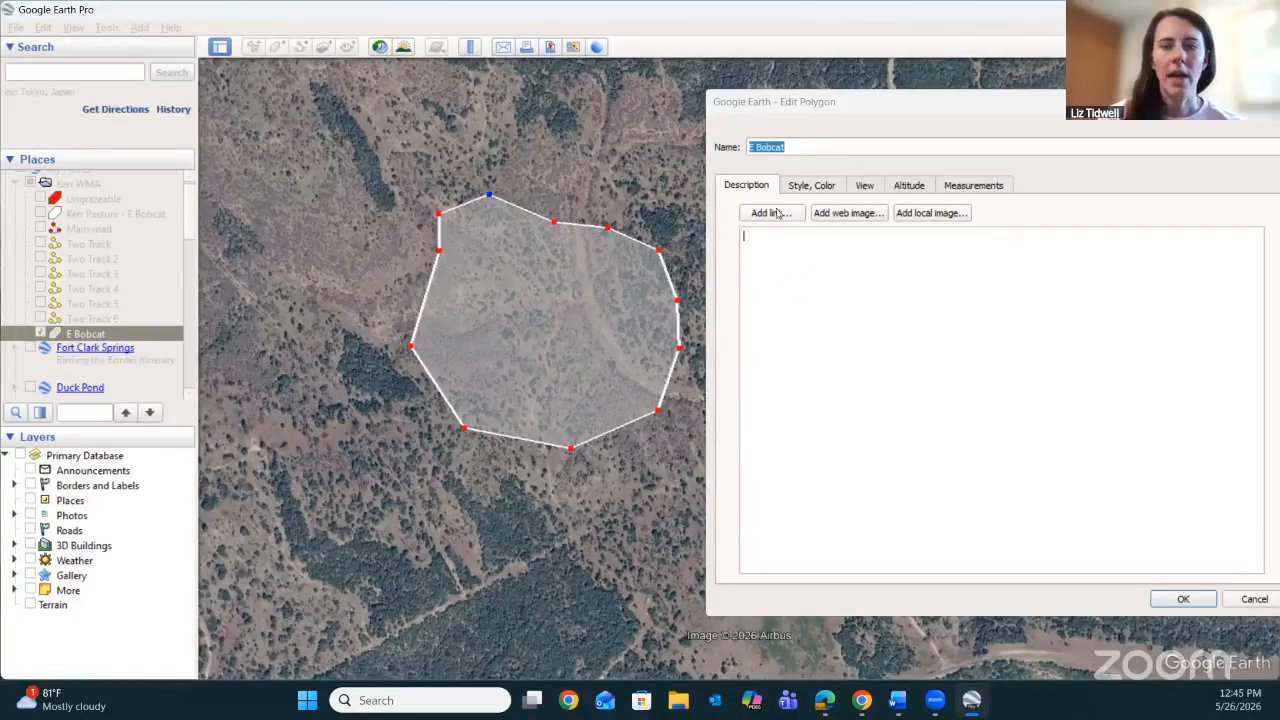
# Try the Filled area style on E Bobcat, and set the polygon to Outlined.
pyautogui.click(808, 188)
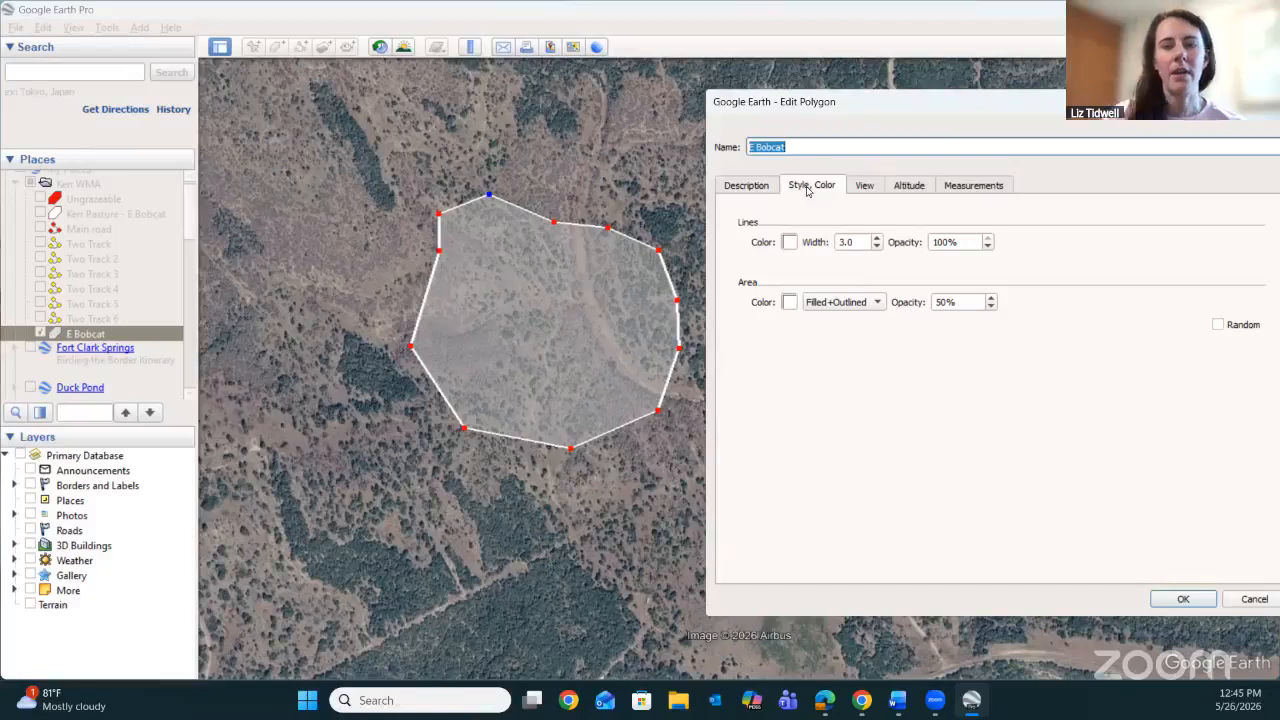
pyautogui.click(878, 303)
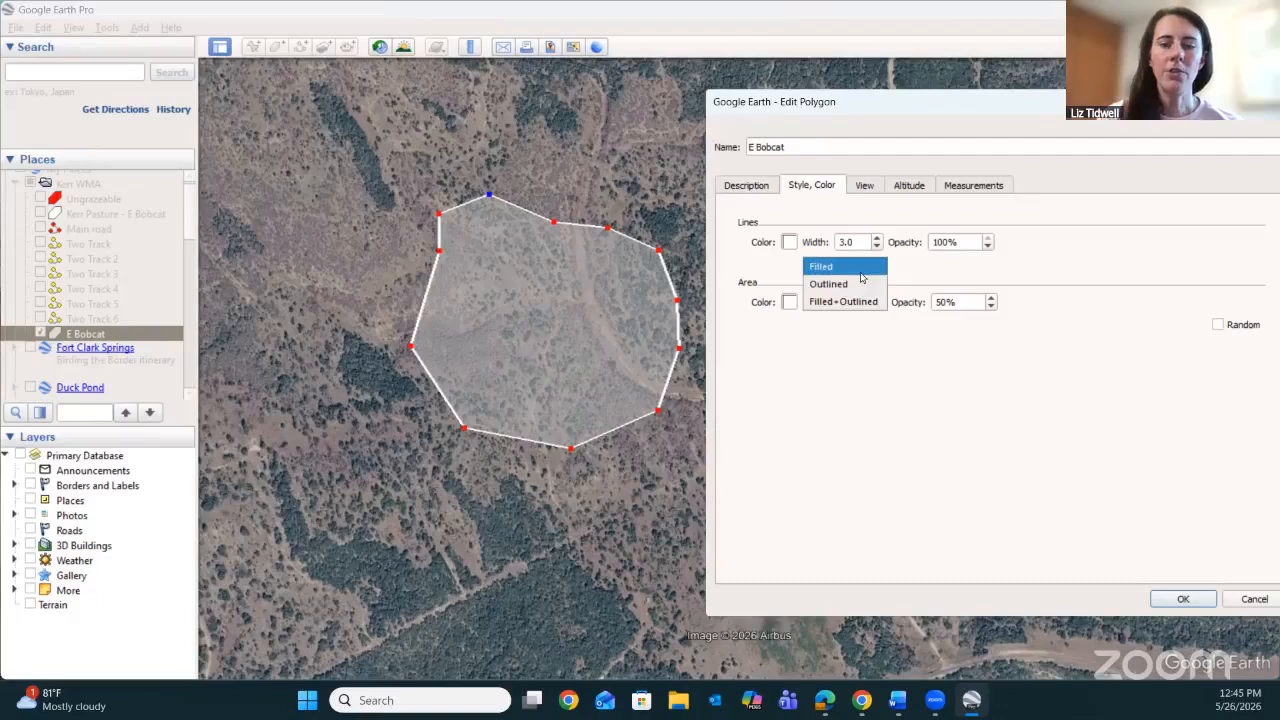
pyautogui.click(860, 273)
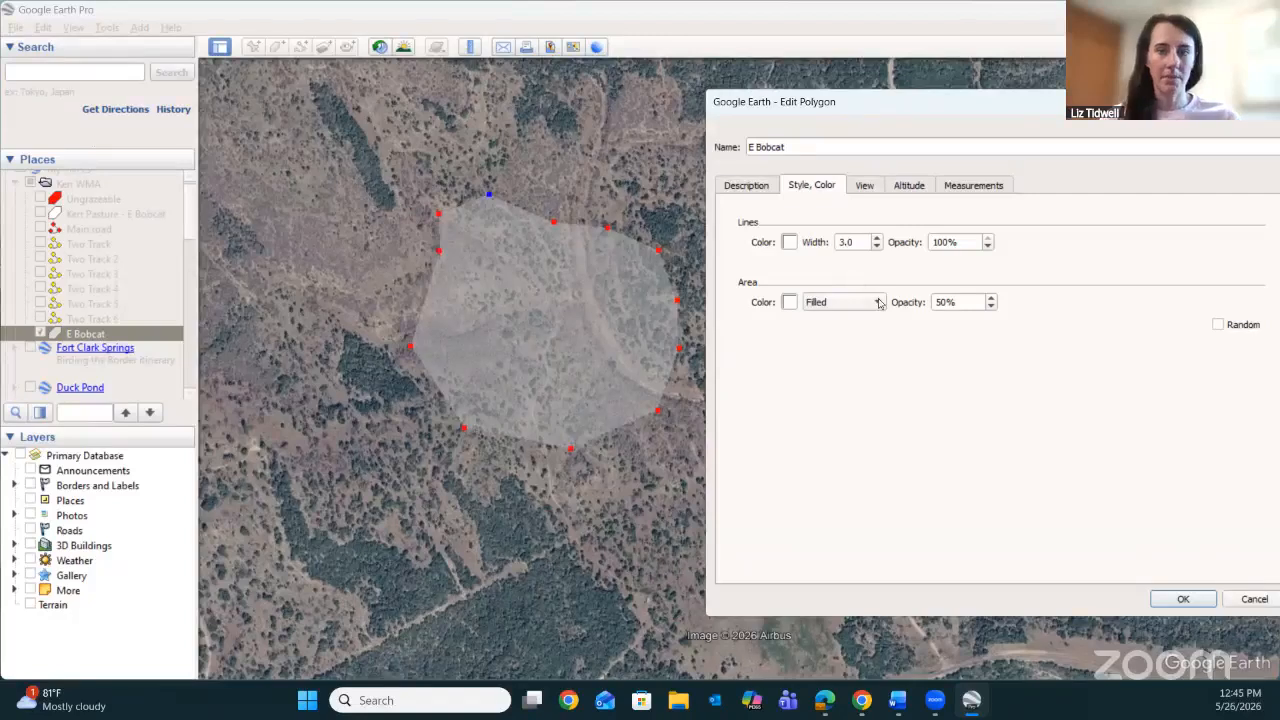
pyautogui.click(876, 302)
pyautogui.click(869, 320)
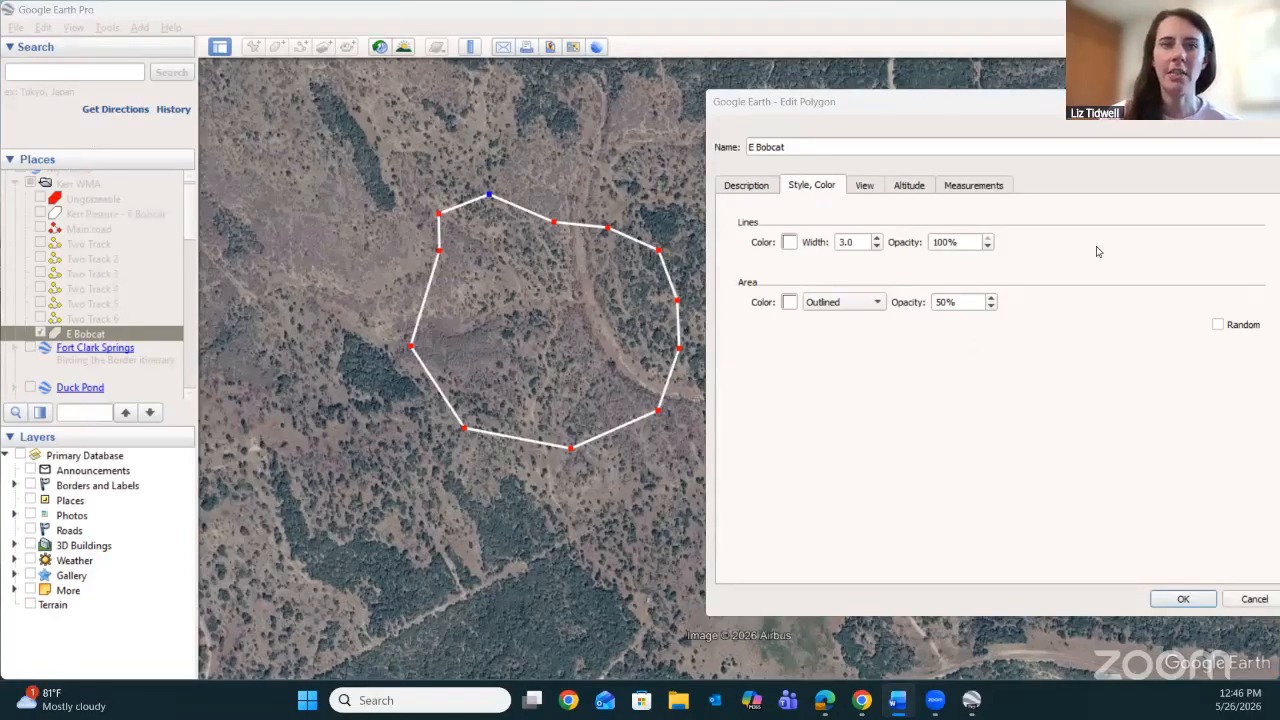
# Review the unit choices for E Bobcat's perimeter and area, keep the perimeter in Feet and set the area to Hectares.
pyautogui.click(1001, 186)
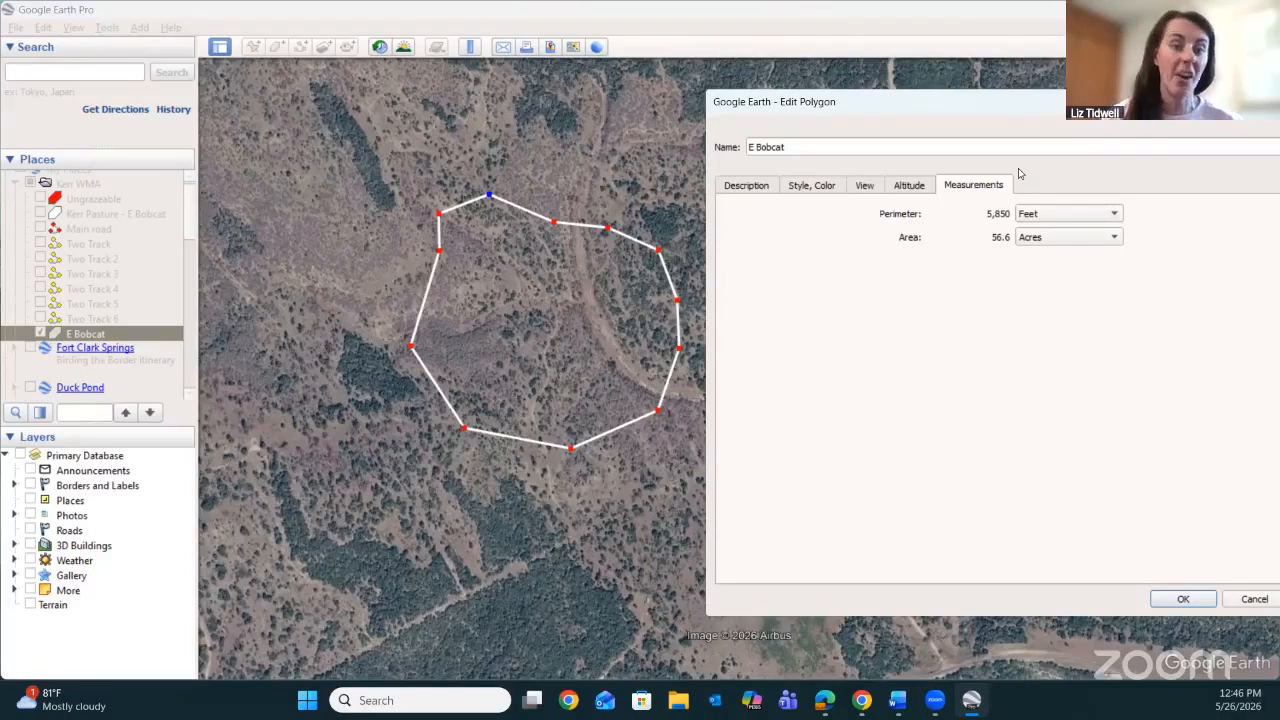
pyautogui.click(1115, 214)
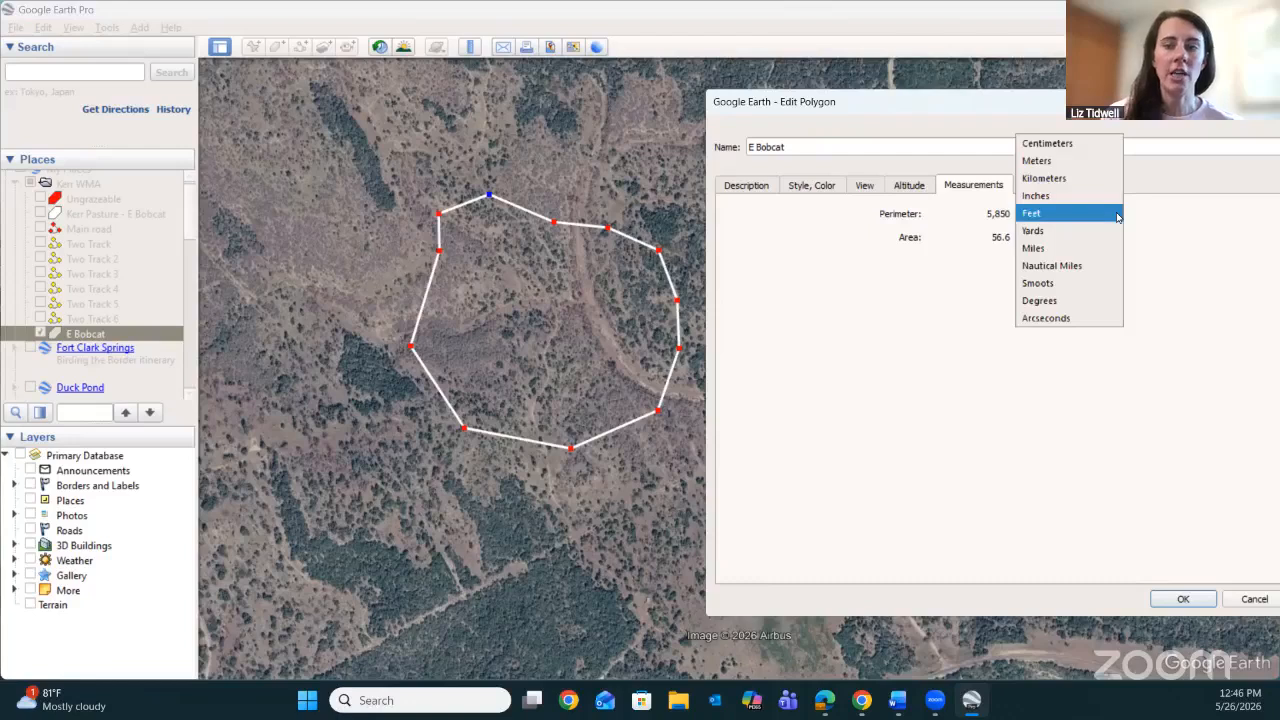
pyautogui.click(1198, 217)
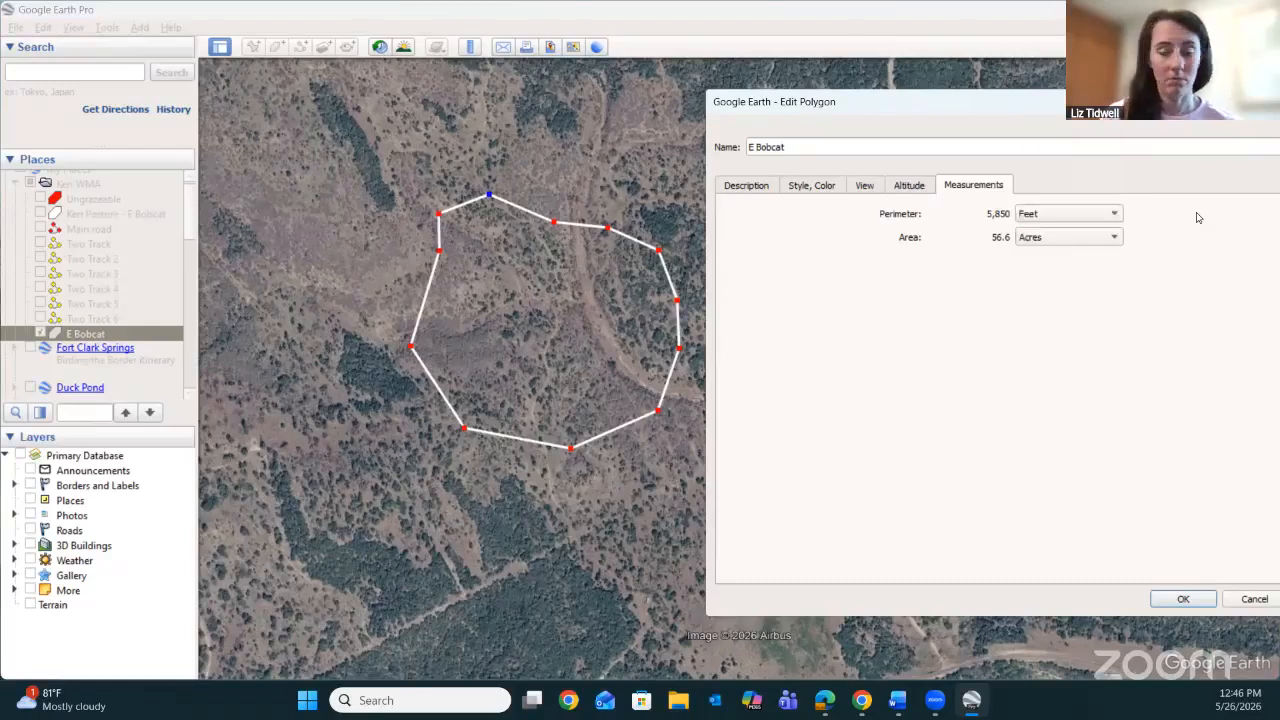
pyautogui.click(1112, 238)
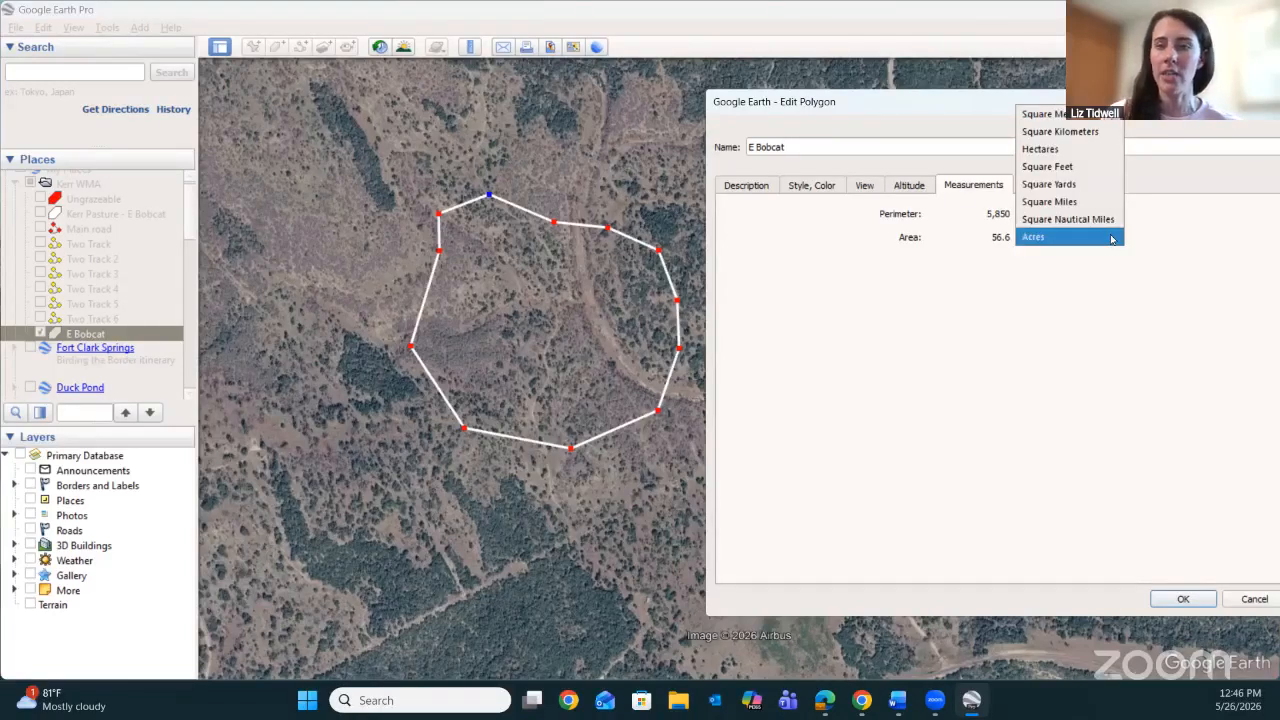
pyautogui.click(1176, 221)
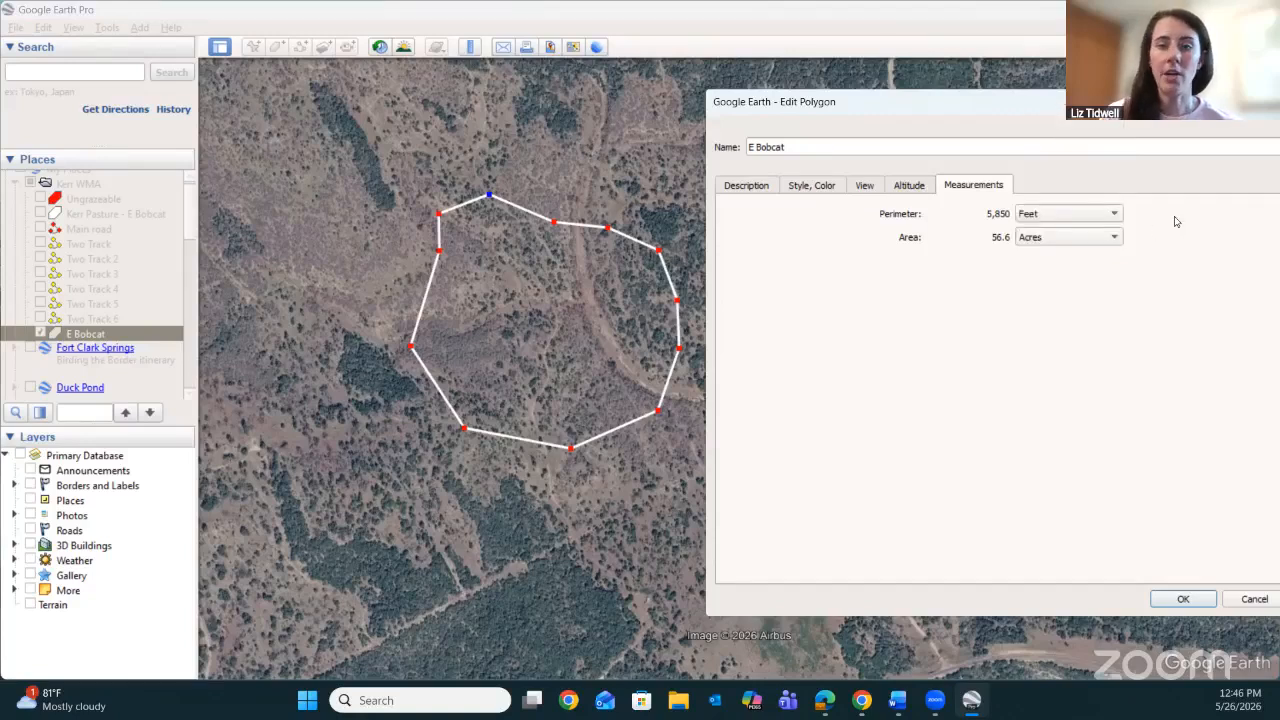
pyautogui.click(1117, 238)
pyautogui.click(1108, 148)
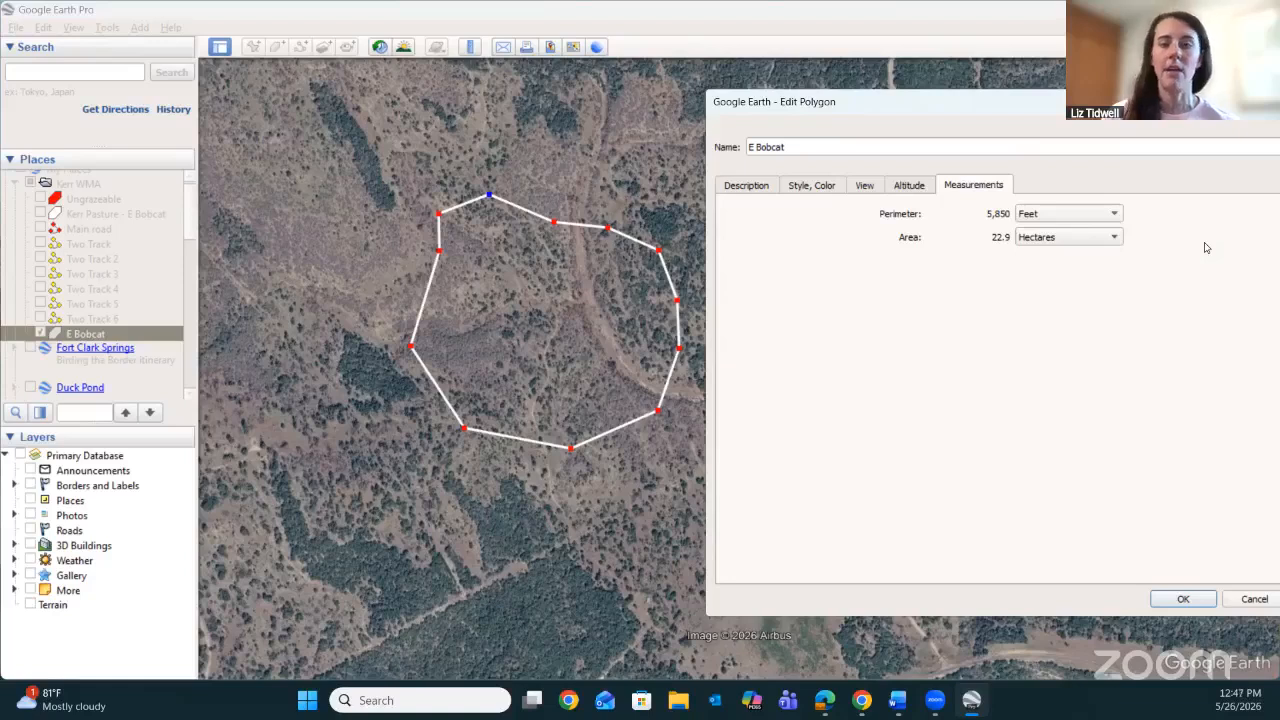
# Set E Bobcat's area unit to Acres, accept the polygon's properties, and hide it on the map.
pyautogui.click(1116, 238)
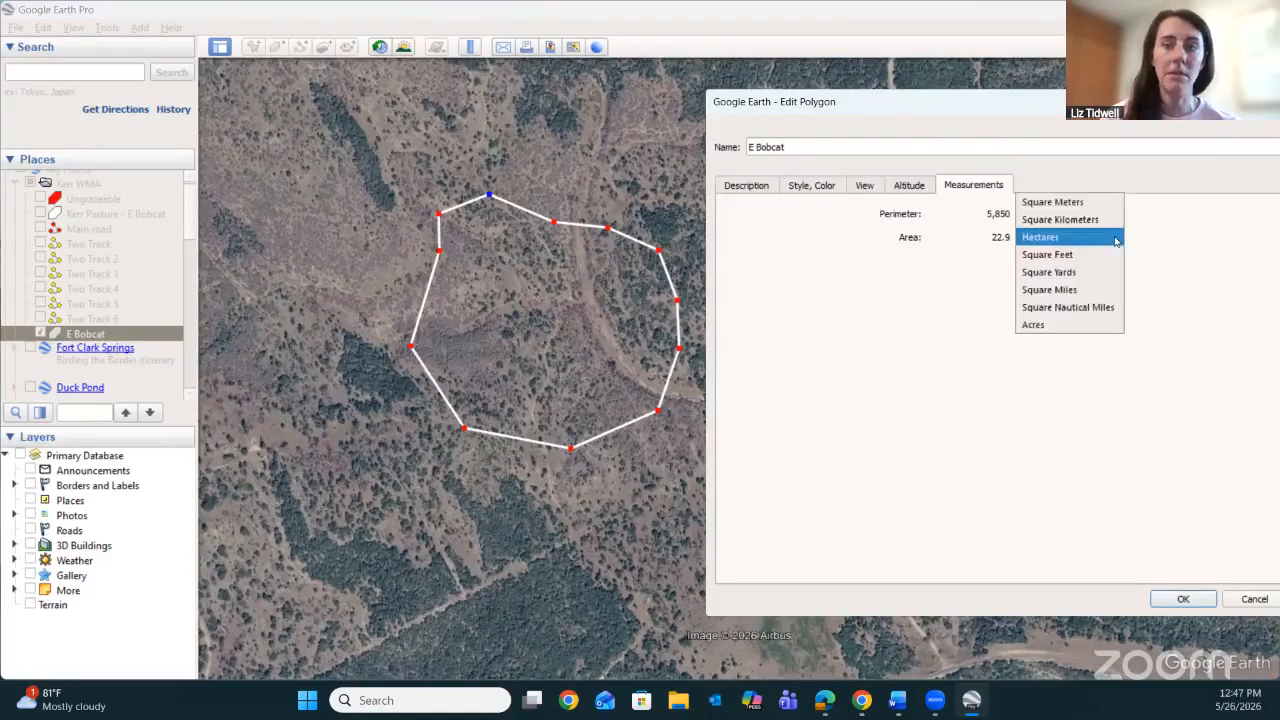
pyautogui.click(1108, 321)
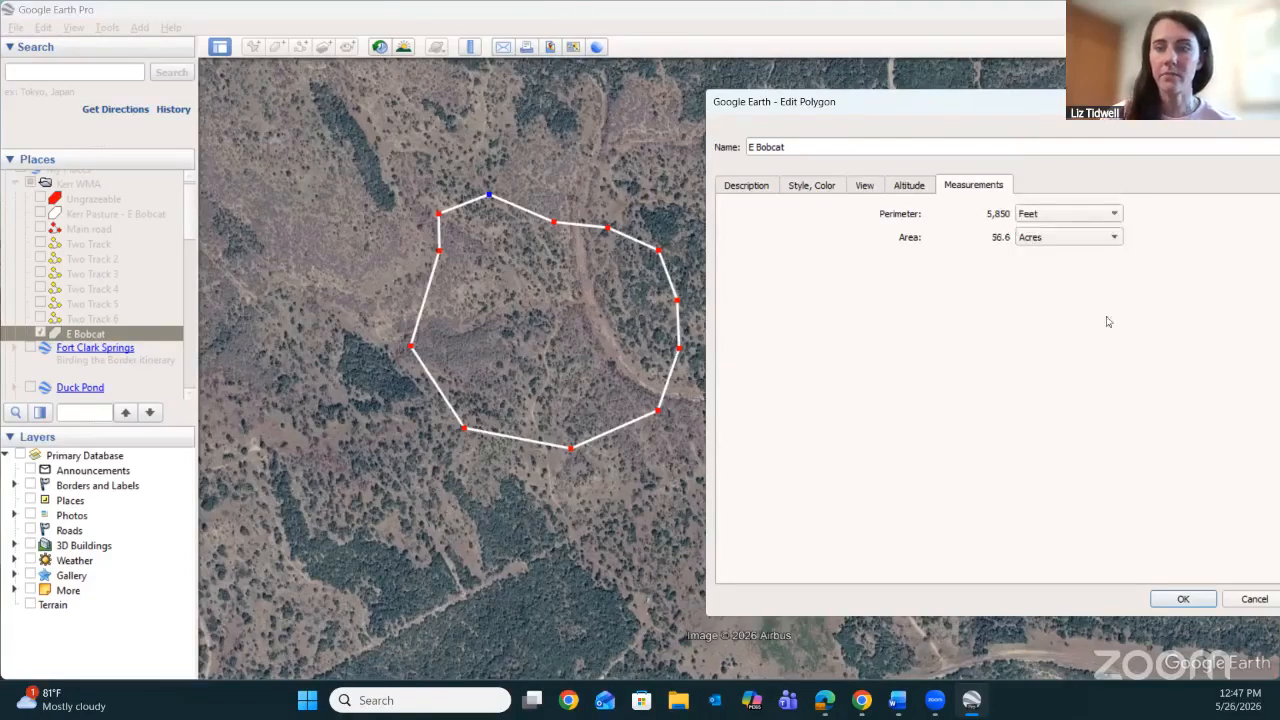
pyautogui.click(1180, 599)
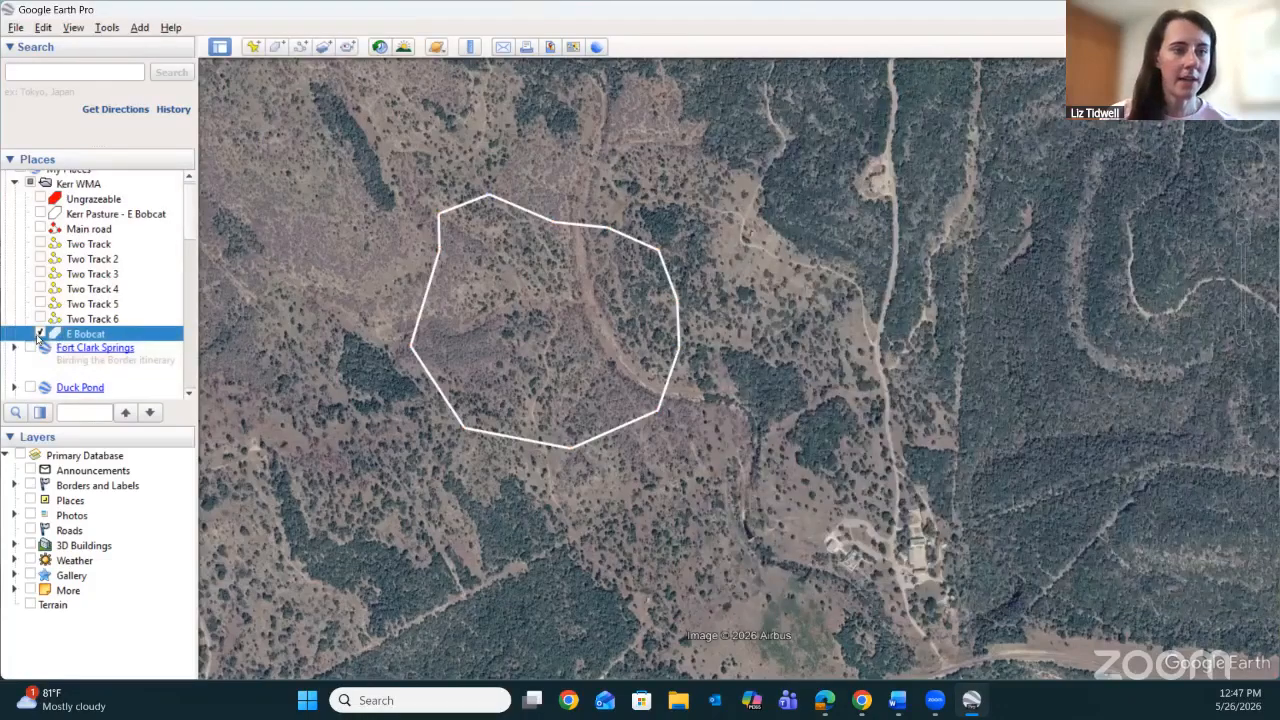
pyautogui.click(41, 334)
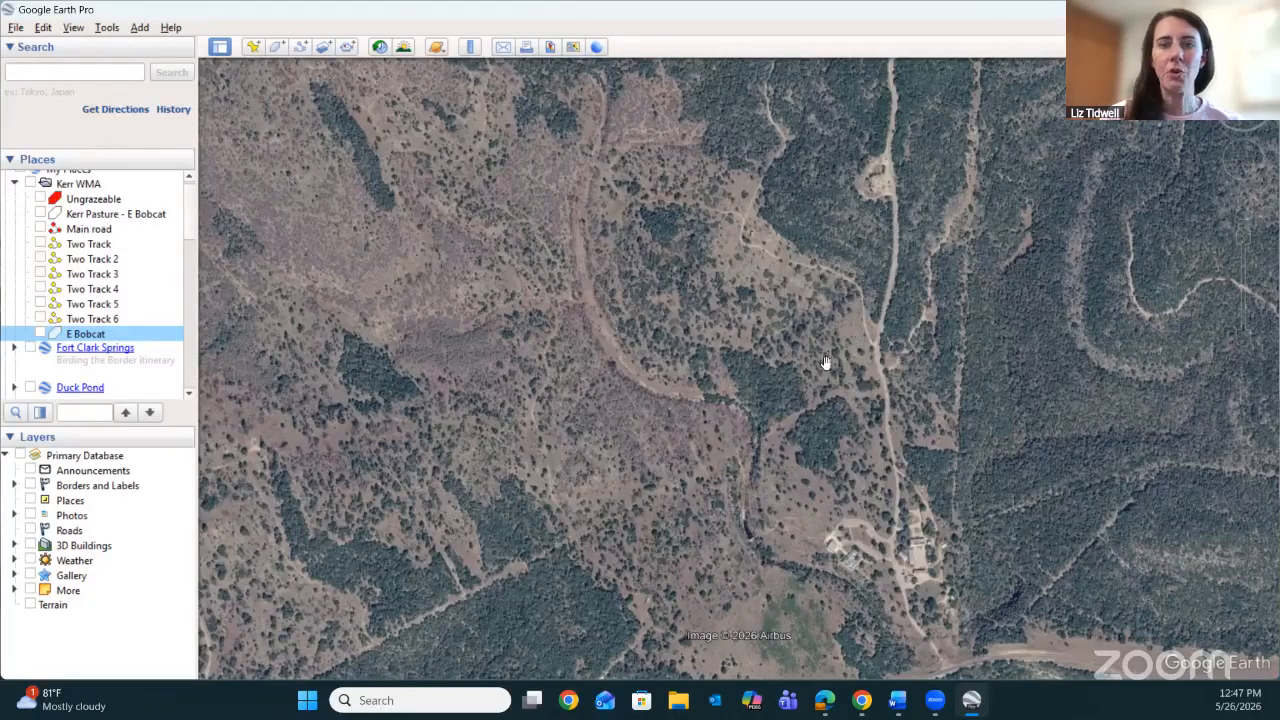
# Examine the dense tree patches, open ground and drainage between the former E Bobcat outline and the road at close range.
pyautogui.click(1242, 235)
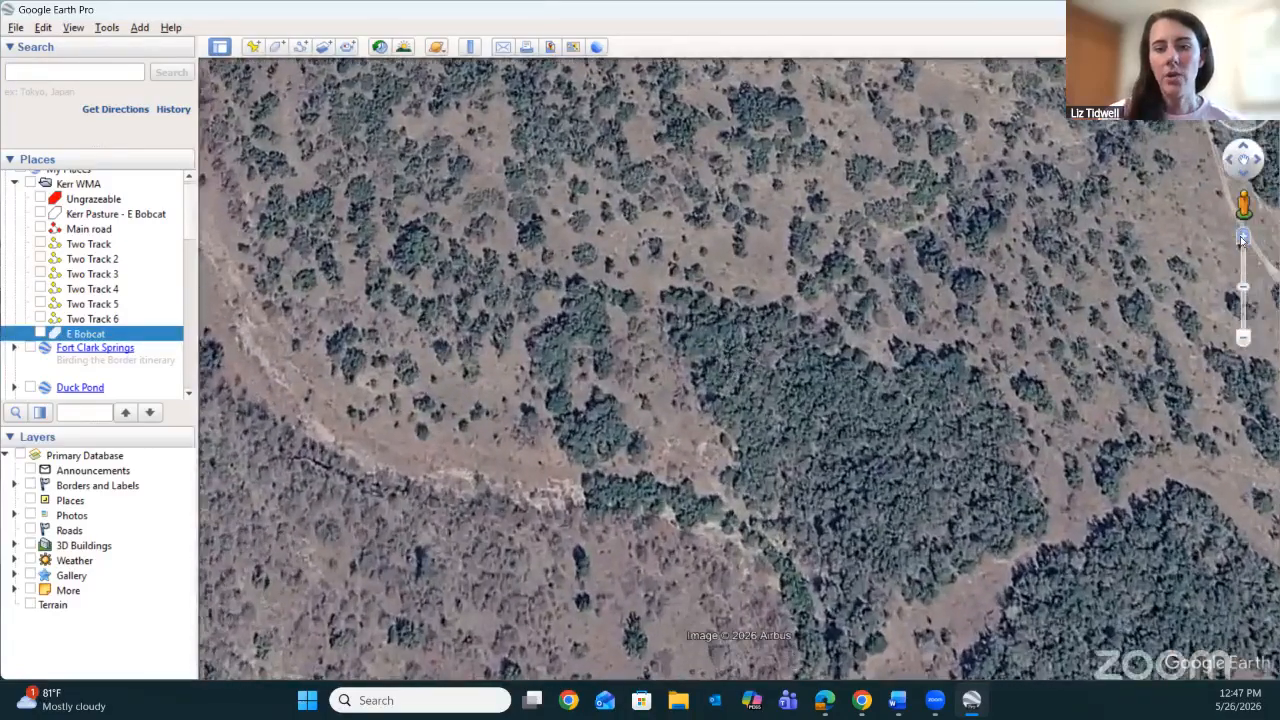
pyautogui.moveTo(976, 443); pyautogui.dragTo(756, 341)
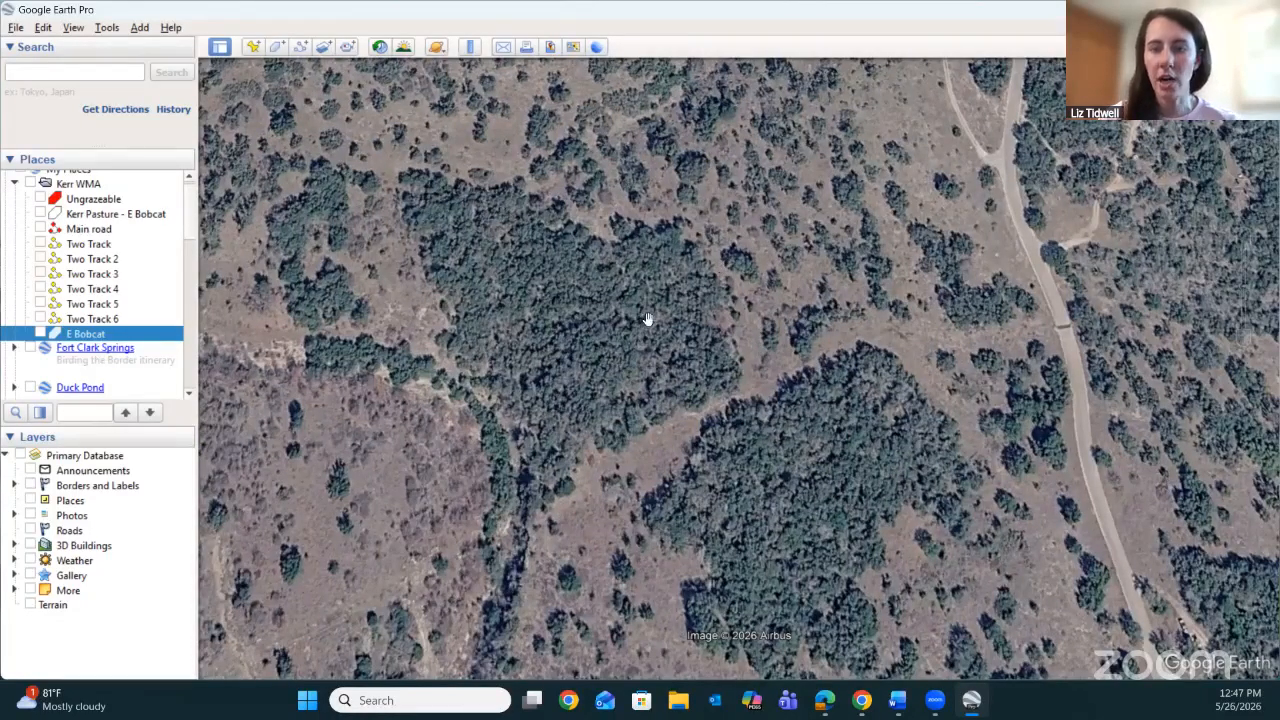
pyautogui.moveTo(651, 334); pyautogui.dragTo(692, 289)
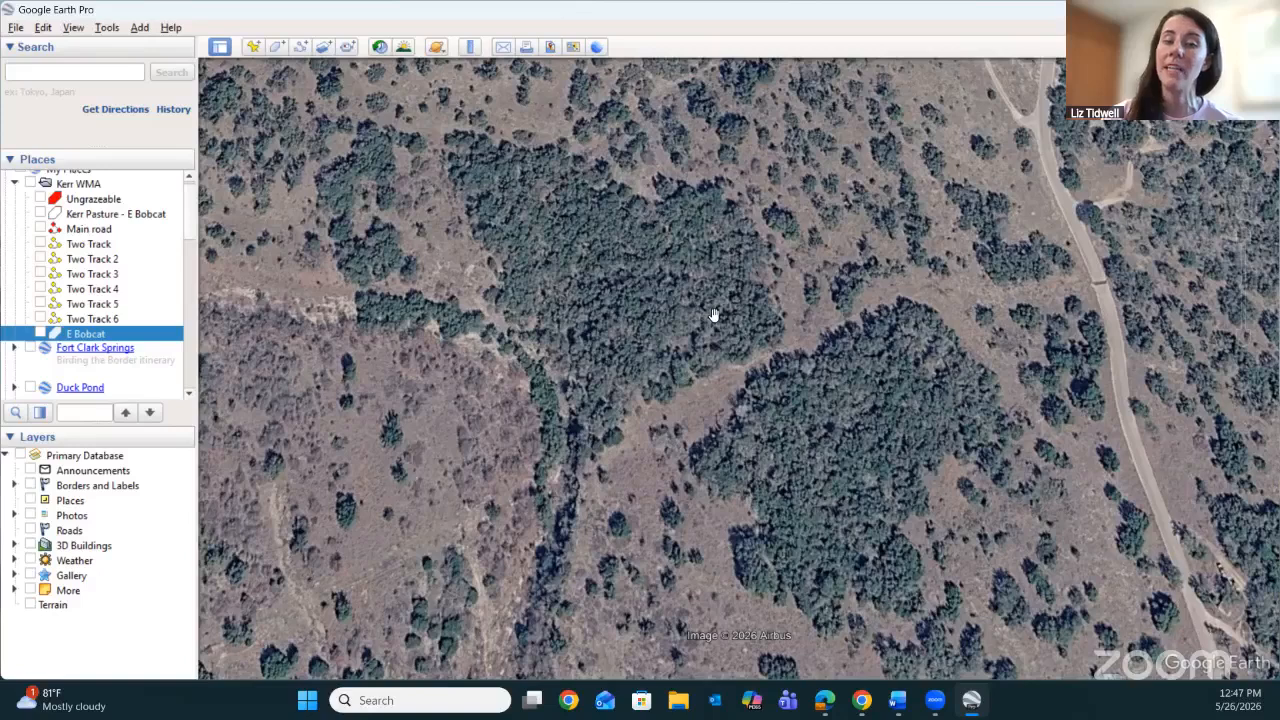
pyautogui.moveTo(713, 317); pyautogui.dragTo(768, 291)
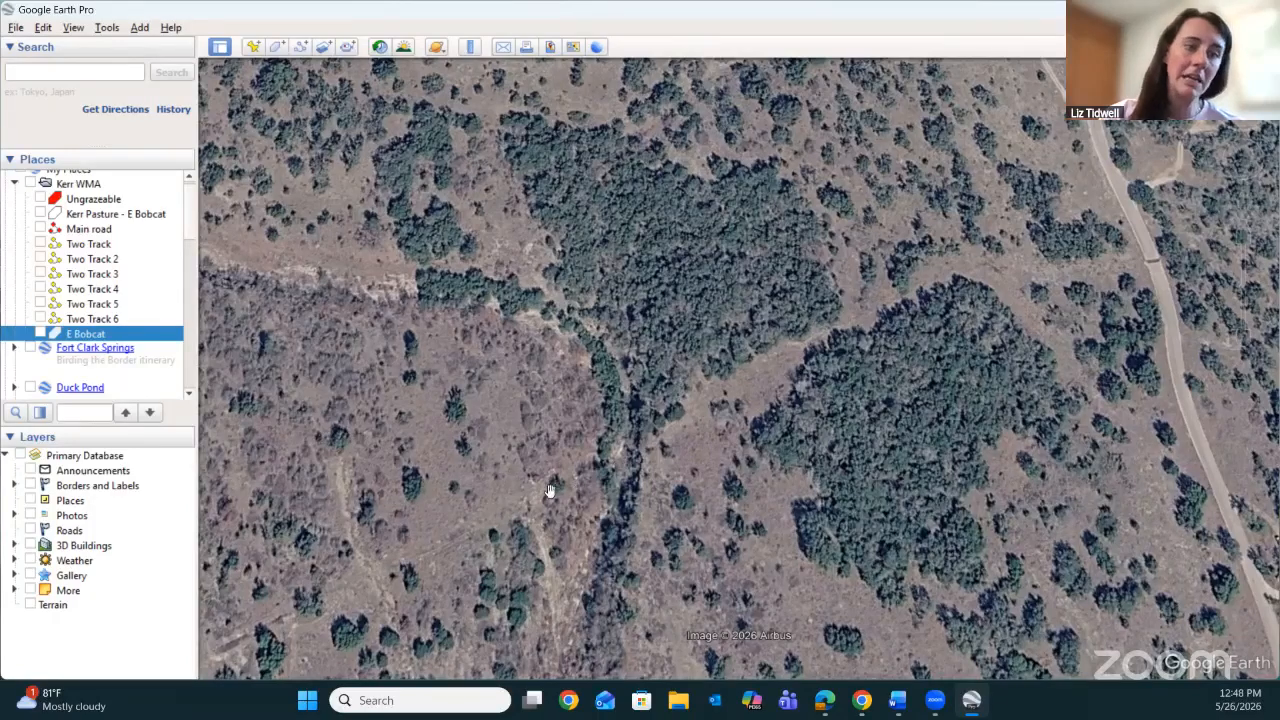
pyautogui.moveTo(977, 328); pyautogui.dragTo(831, 374)
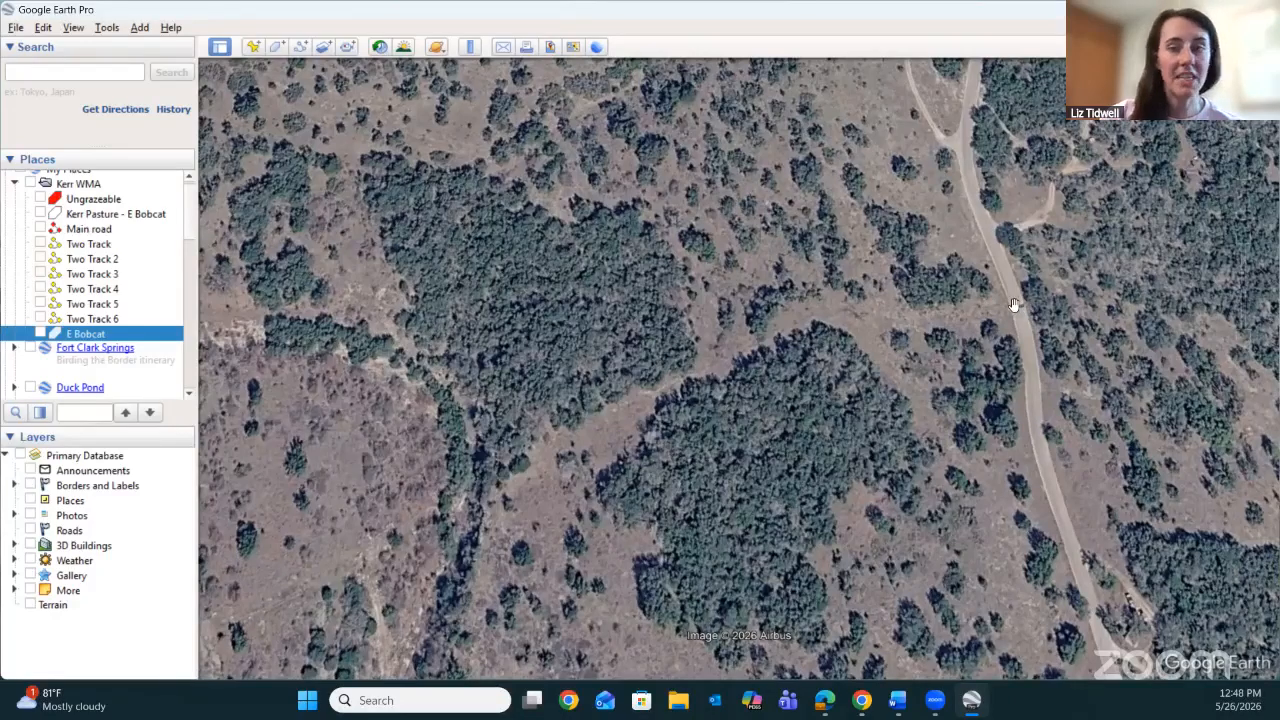
pyautogui.moveTo(1013, 307); pyautogui.dragTo(1018, 345)
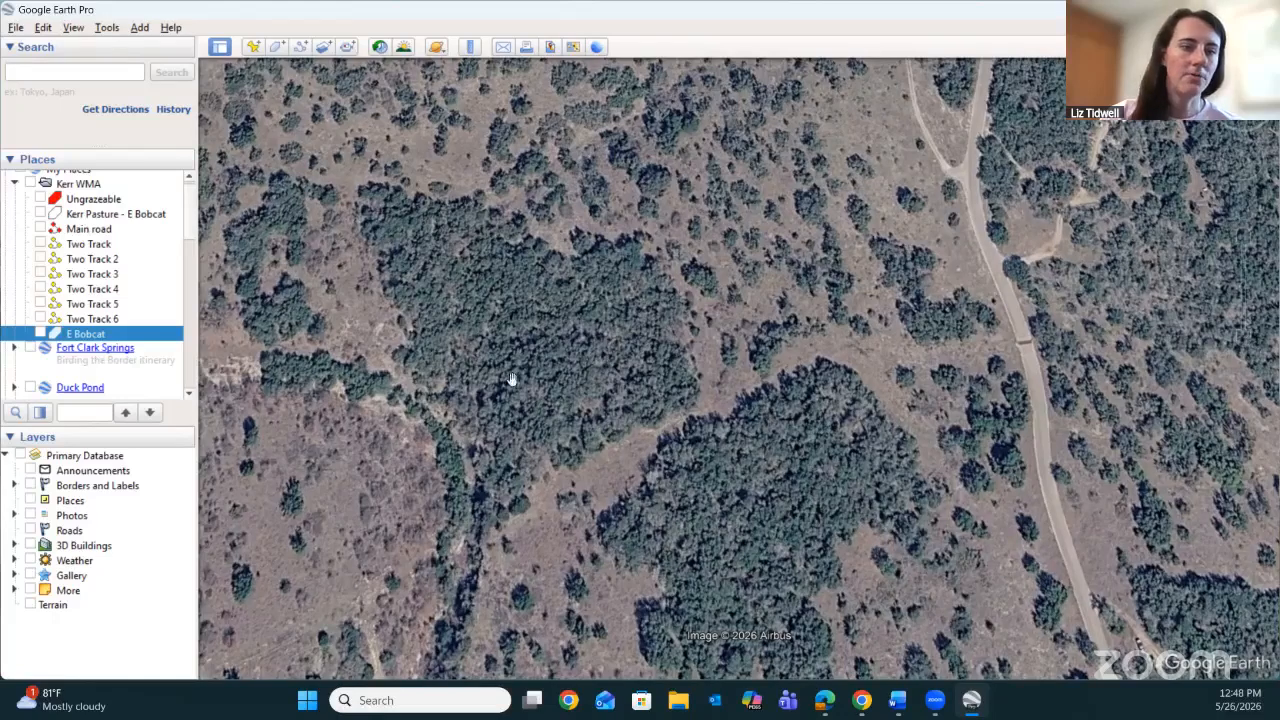
# Show the saved Kerr Pasture - E Bobcat boundary and bring its whole outline into view.
pyautogui.click(41, 213)
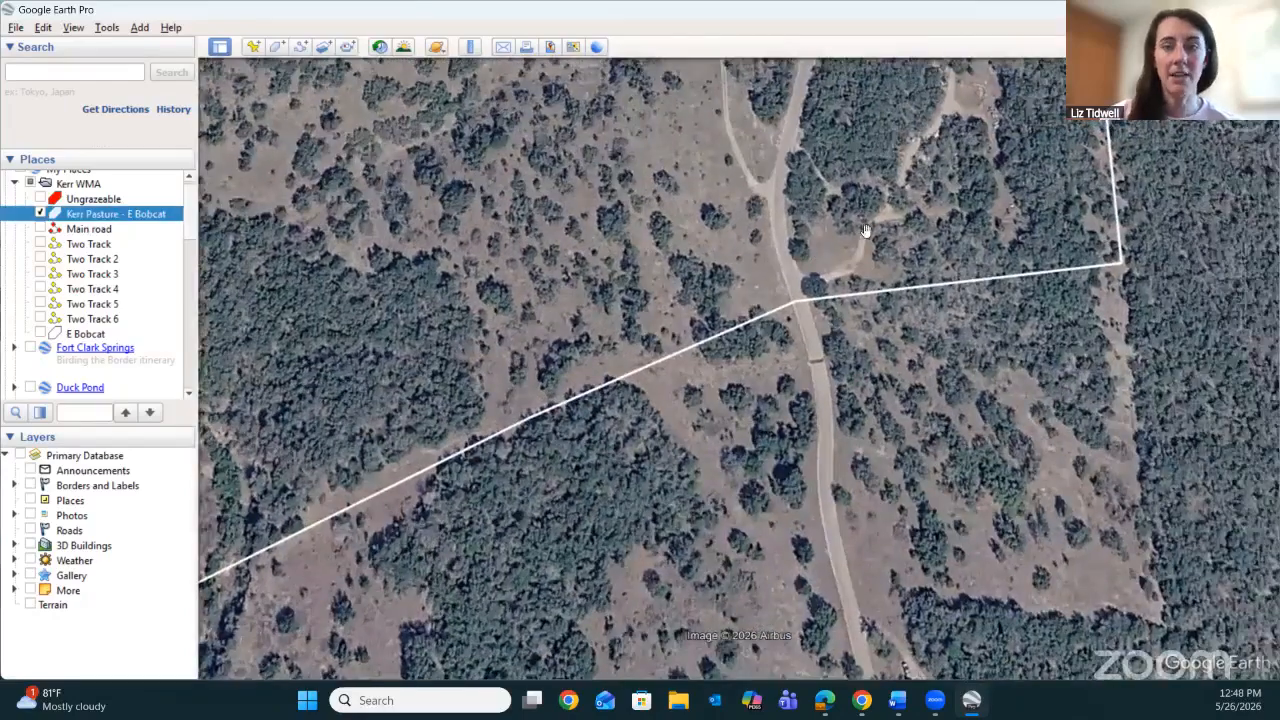
pyautogui.moveTo(866, 232); pyautogui.dragTo(834, 315)
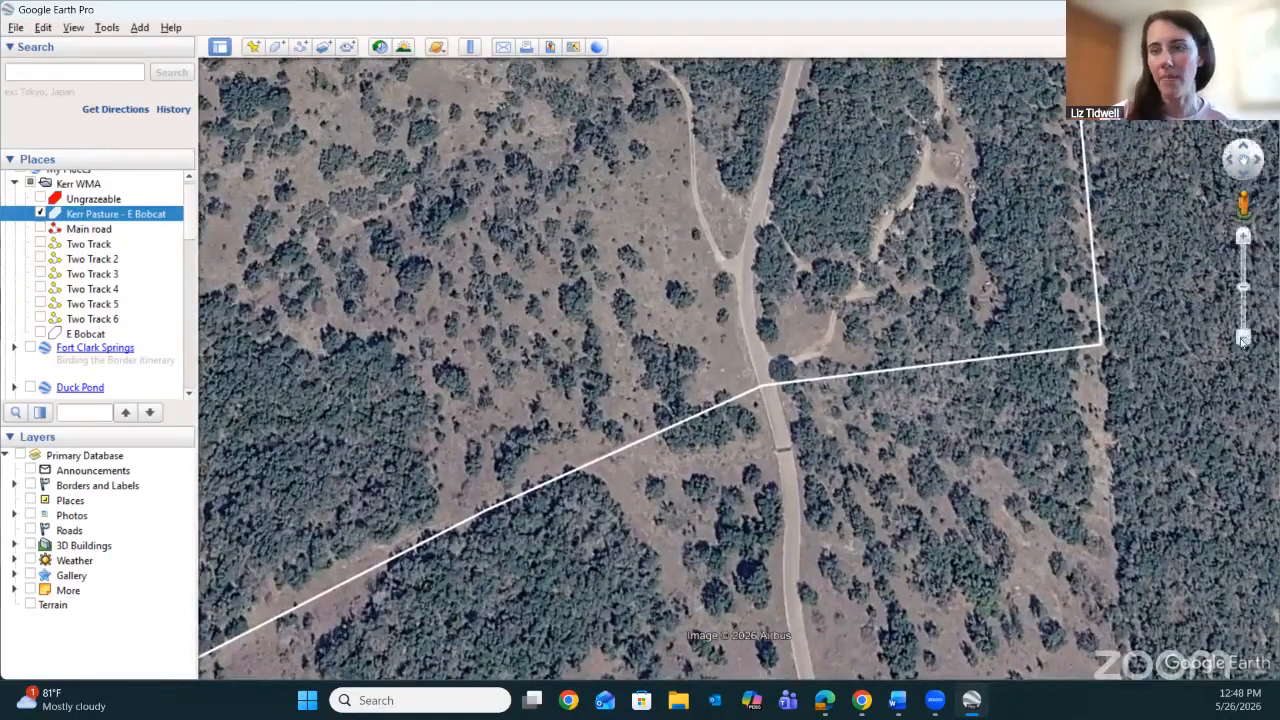
pyautogui.click(1243, 340)
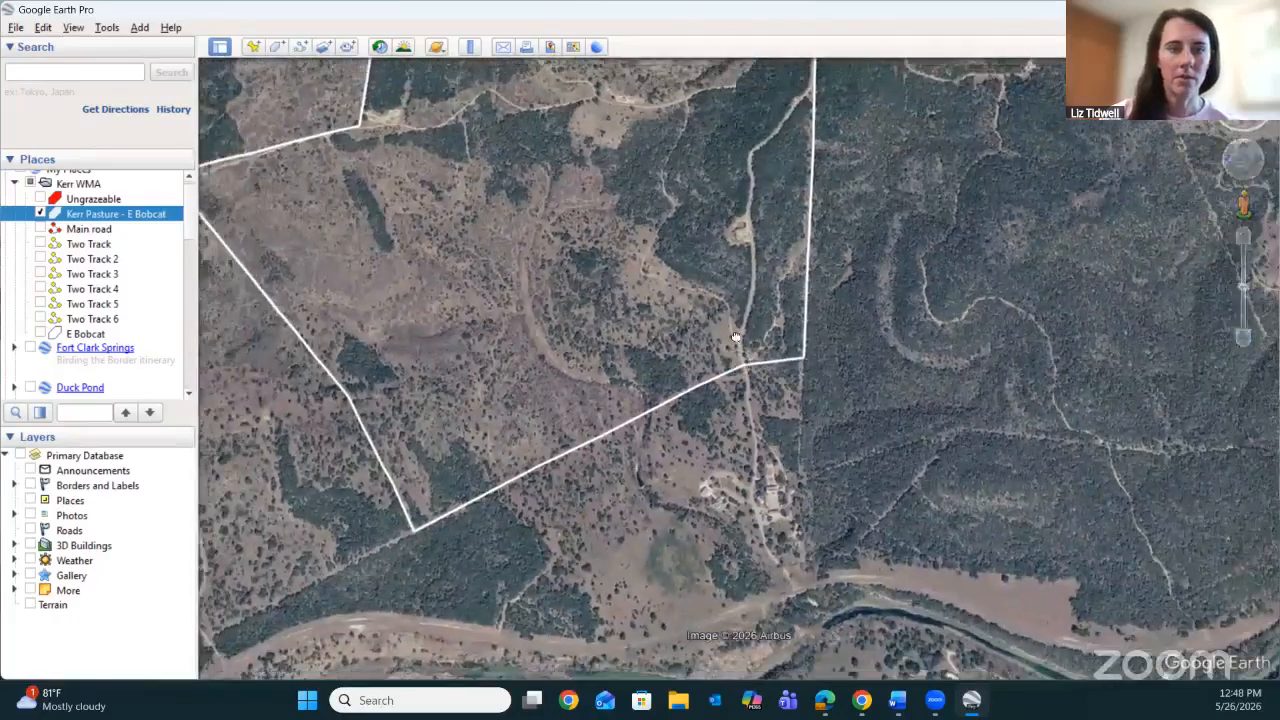
pyautogui.moveTo(736, 337); pyautogui.dragTo(759, 385)
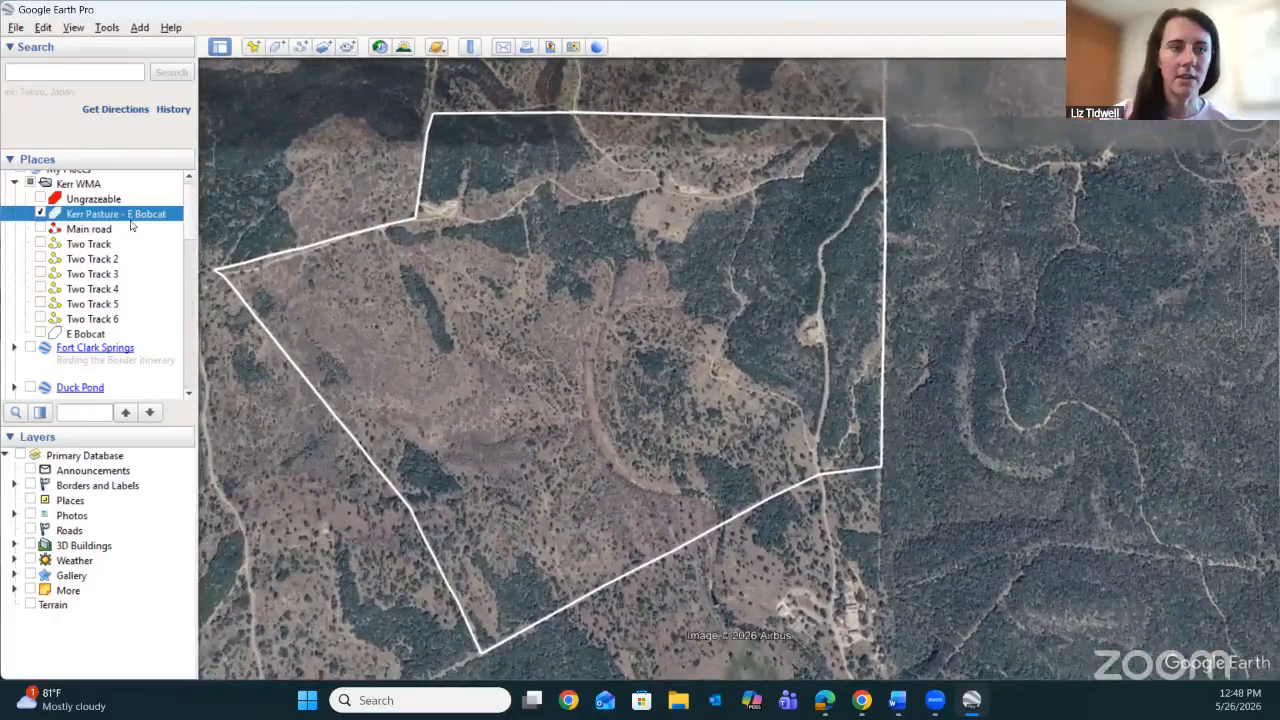
# Open the properties of Kerr Pasture - E Bobcat to review its boundary points, and close them without edits.
pyautogui.rightClick(137, 213)
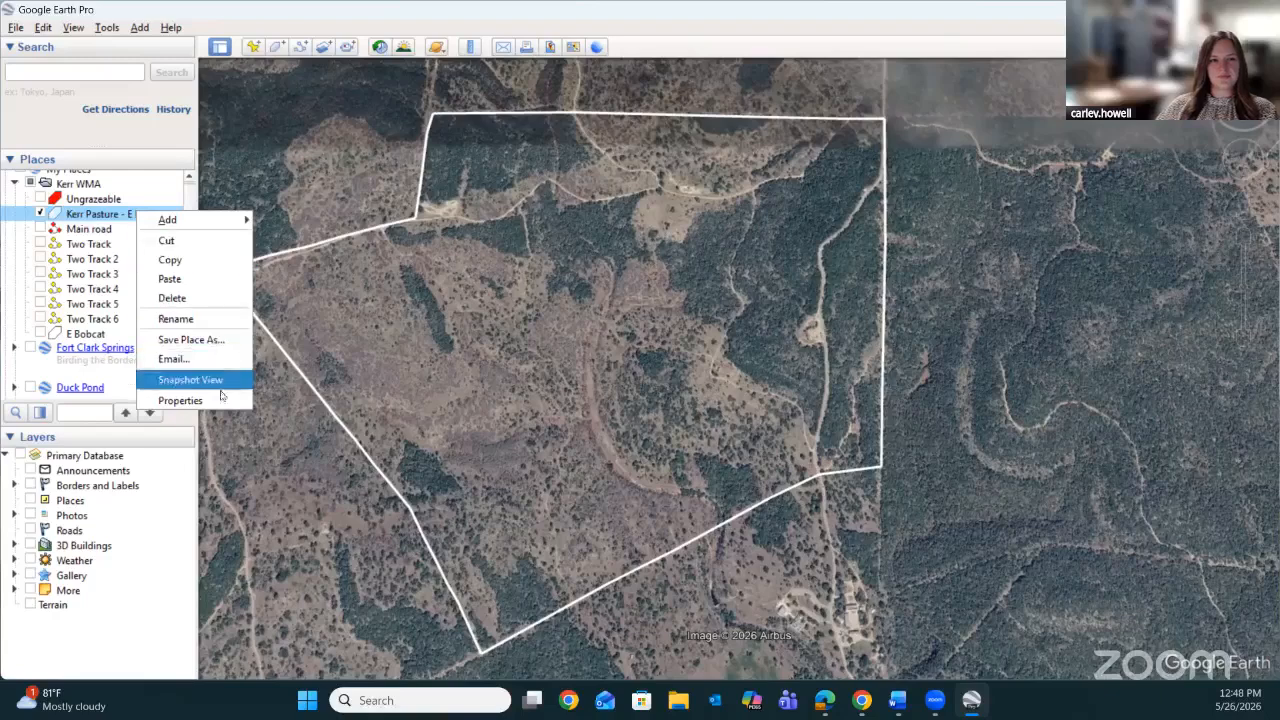
pyautogui.click(180, 400)
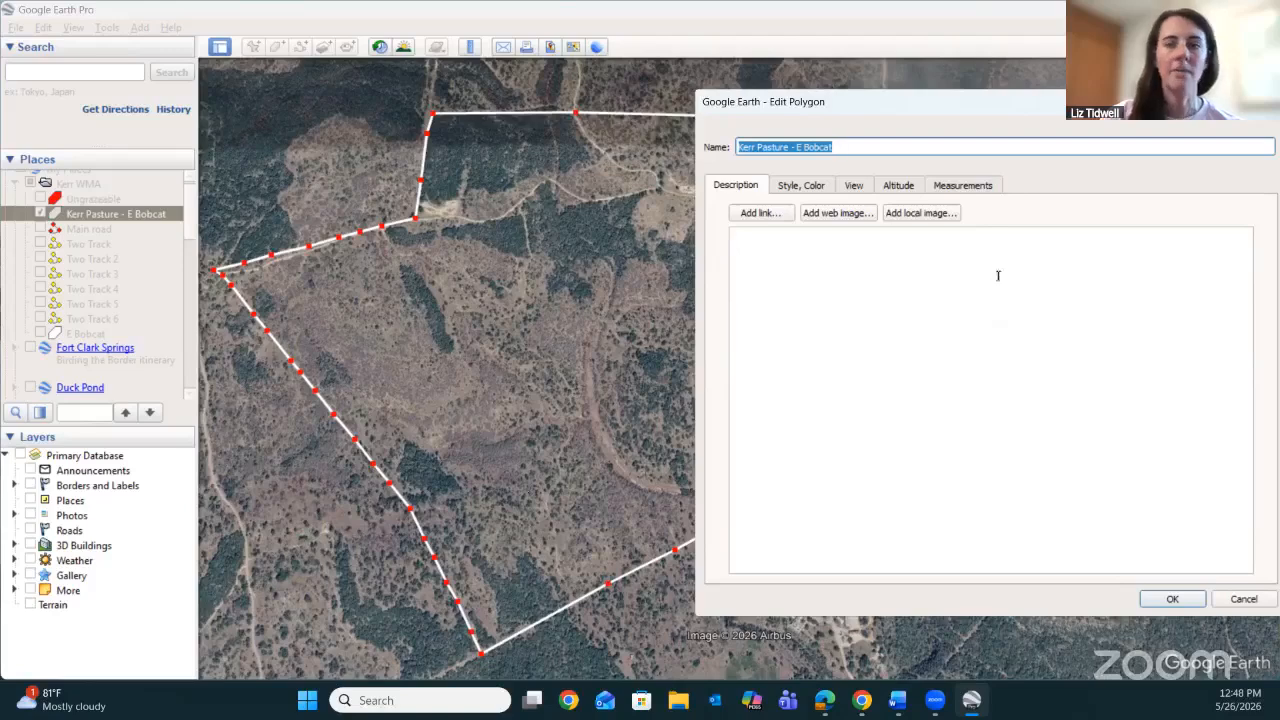
pyautogui.click(1171, 598)
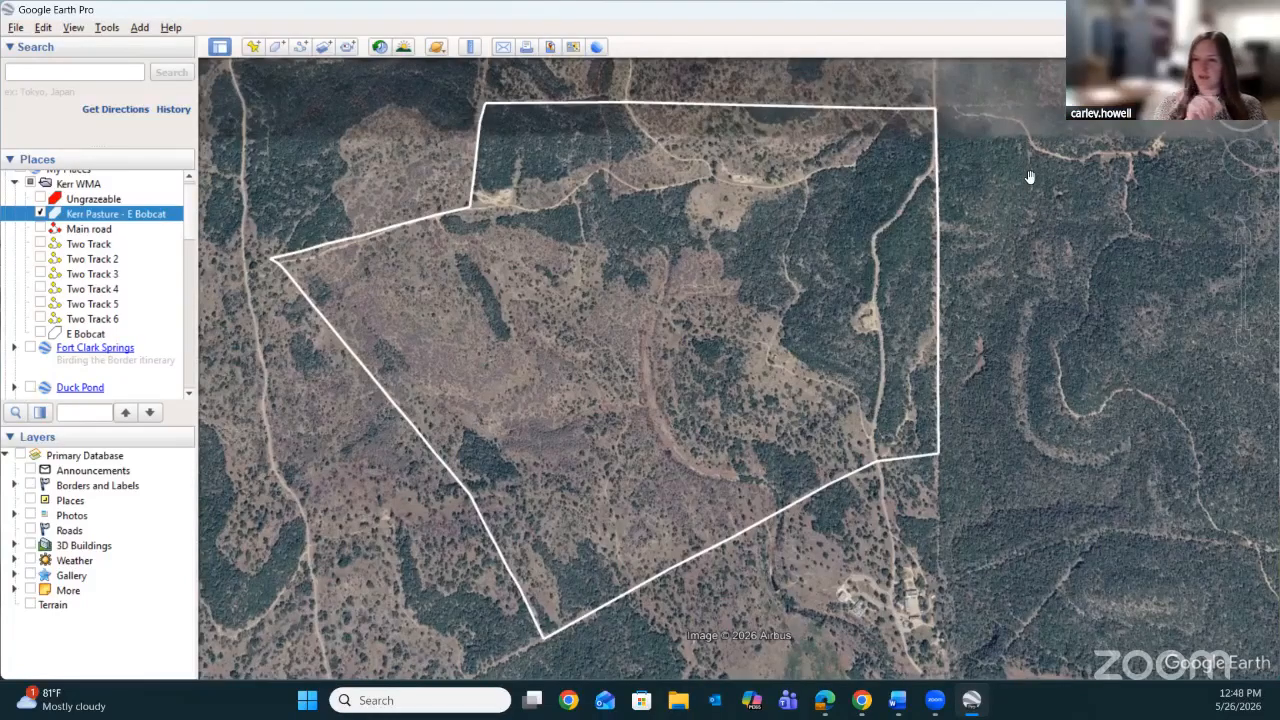
# Look over the land around Kerr Pasture - E Bobcat and frame the complete pasture boundary again.
pyautogui.moveTo(1256, 165)
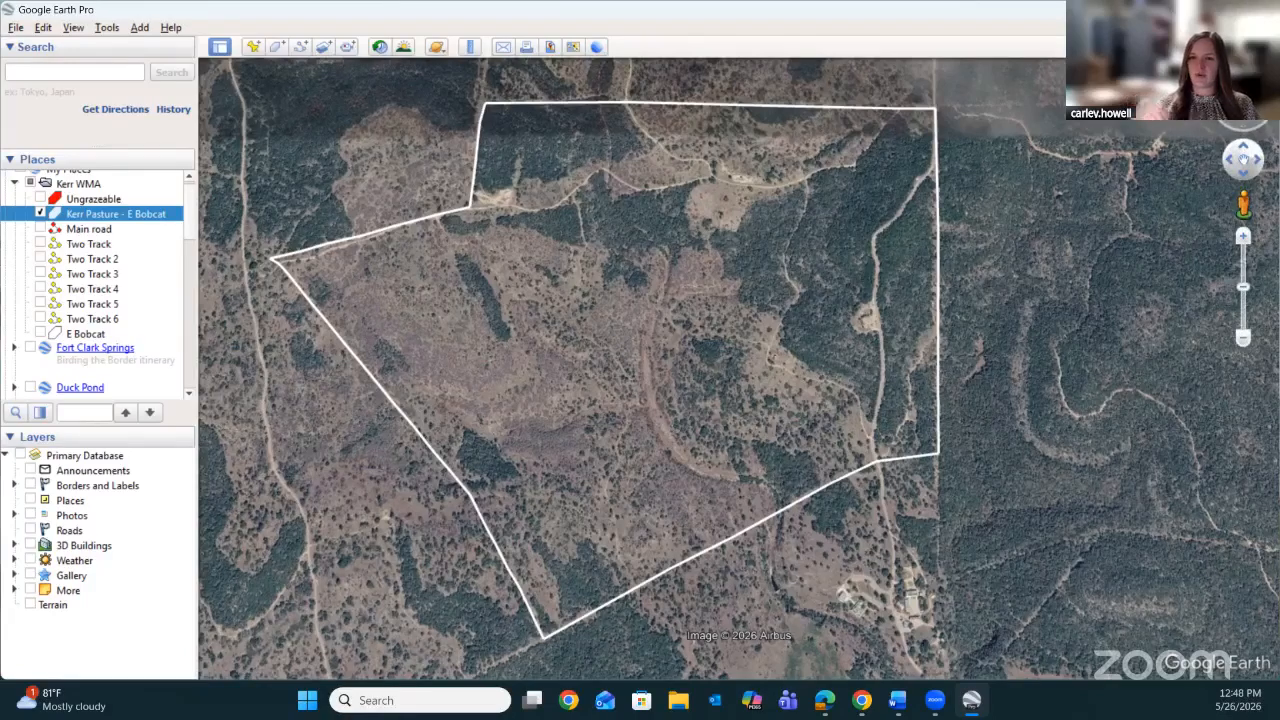
pyautogui.click(1245, 120)
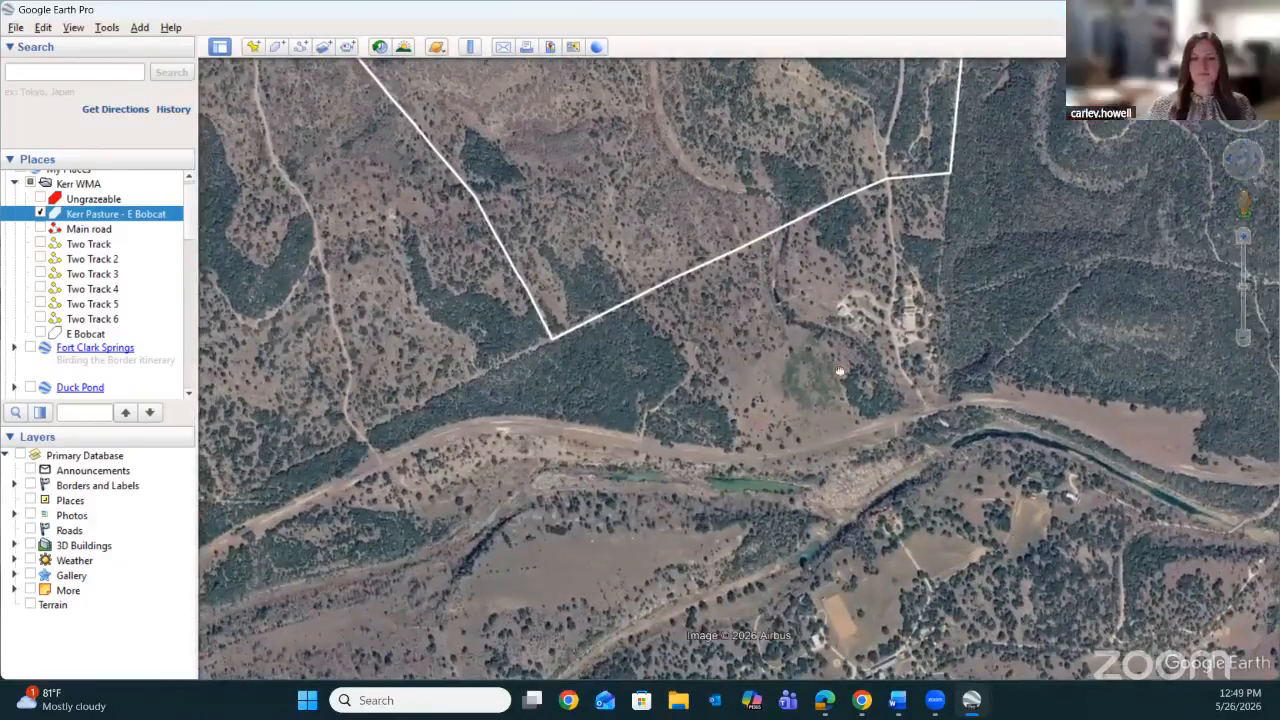
pyautogui.moveTo(840, 371); pyautogui.dragTo(897, 469)
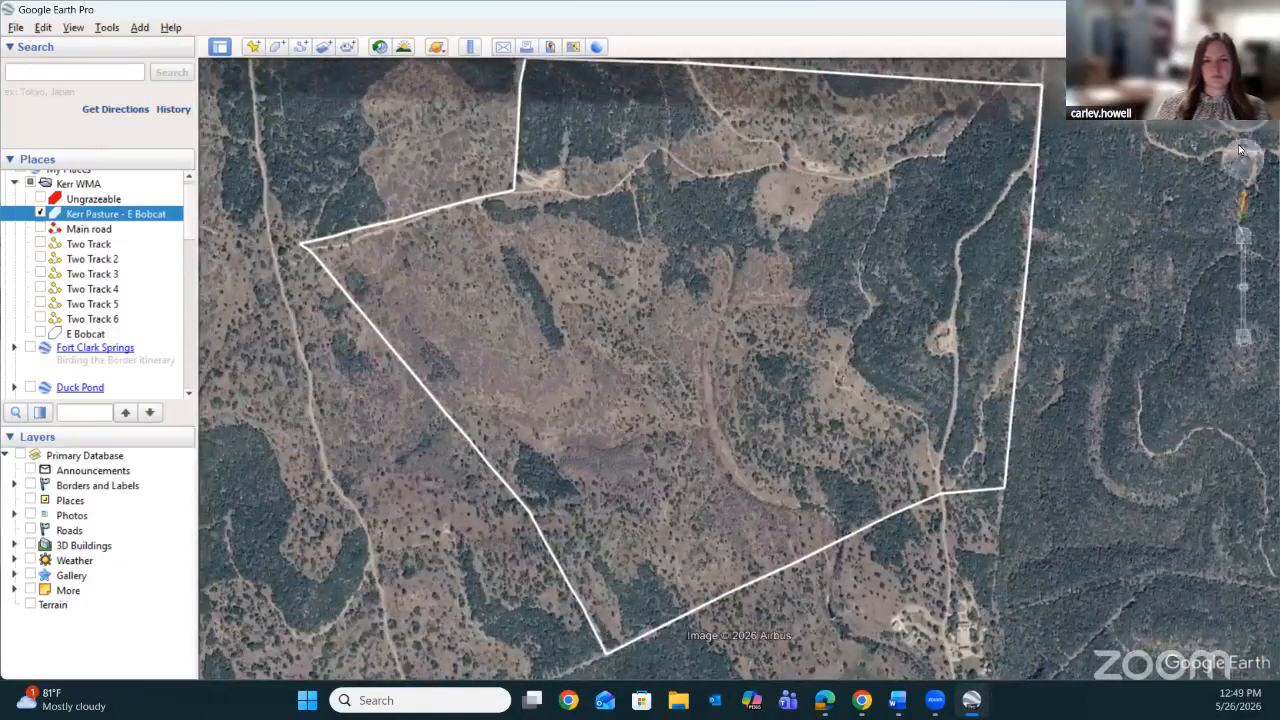
pyautogui.click(1243, 337)
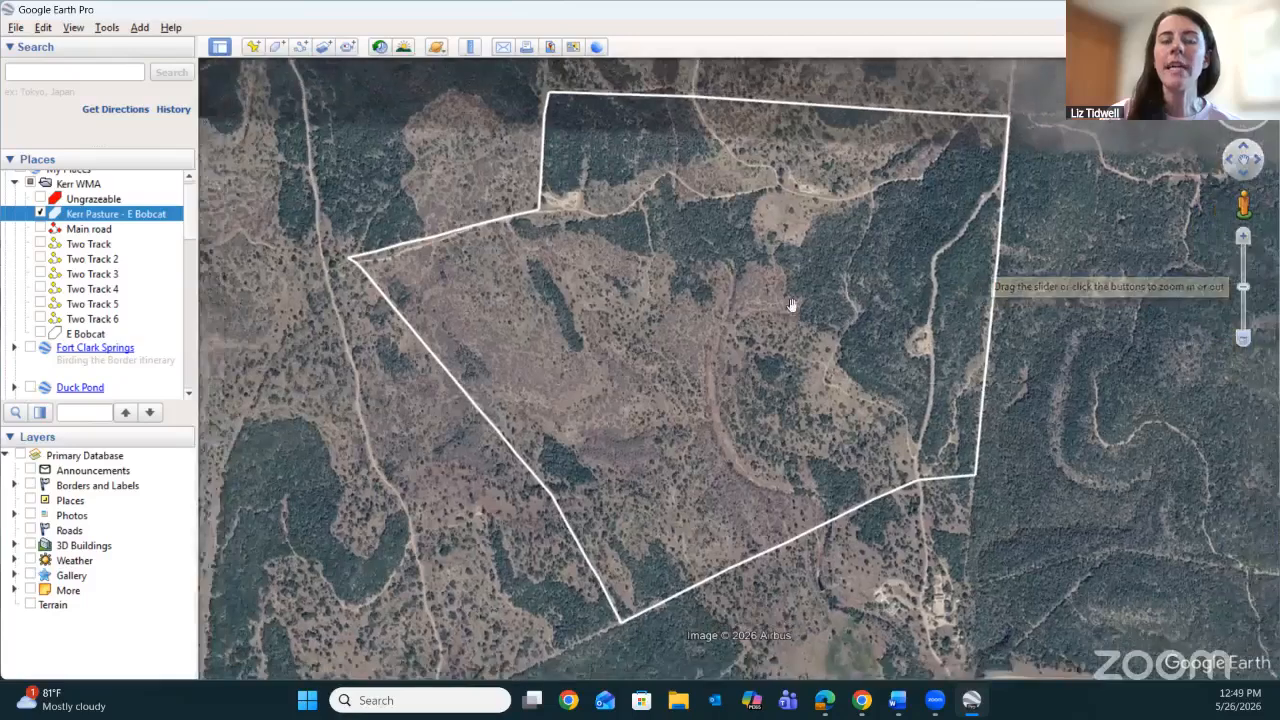
pyautogui.moveTo(790, 304); pyautogui.dragTo(801, 302)
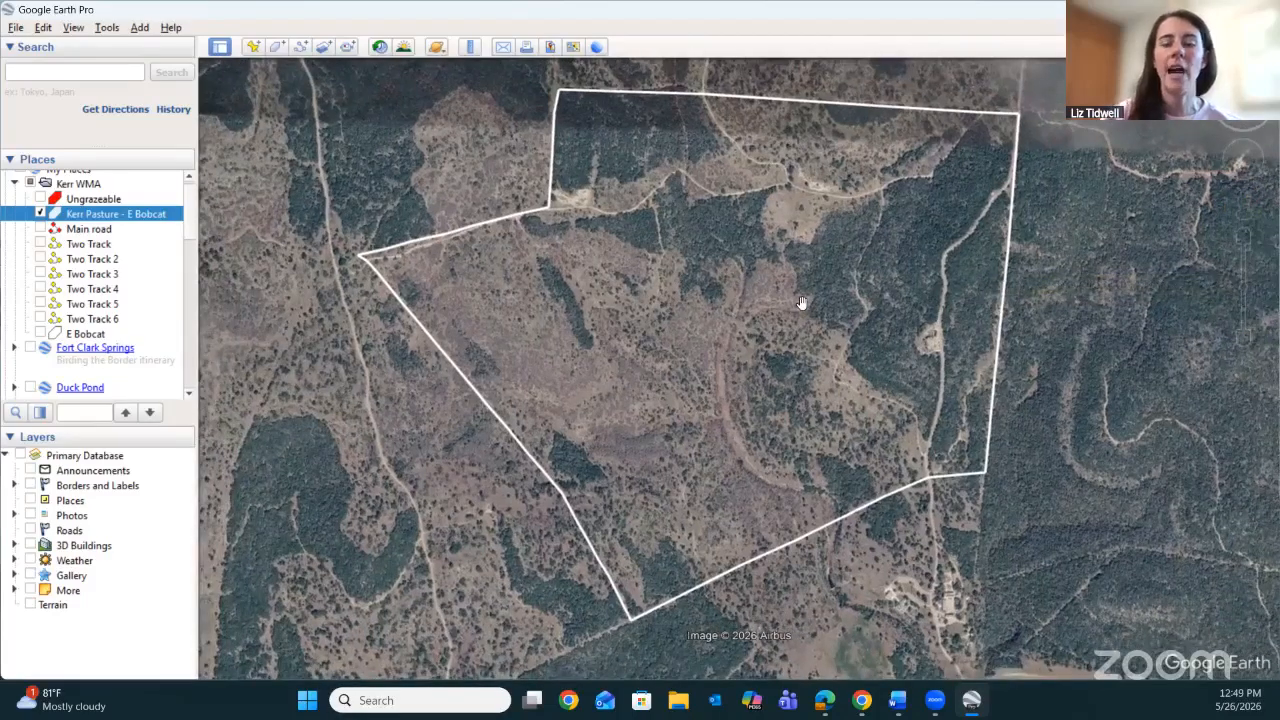
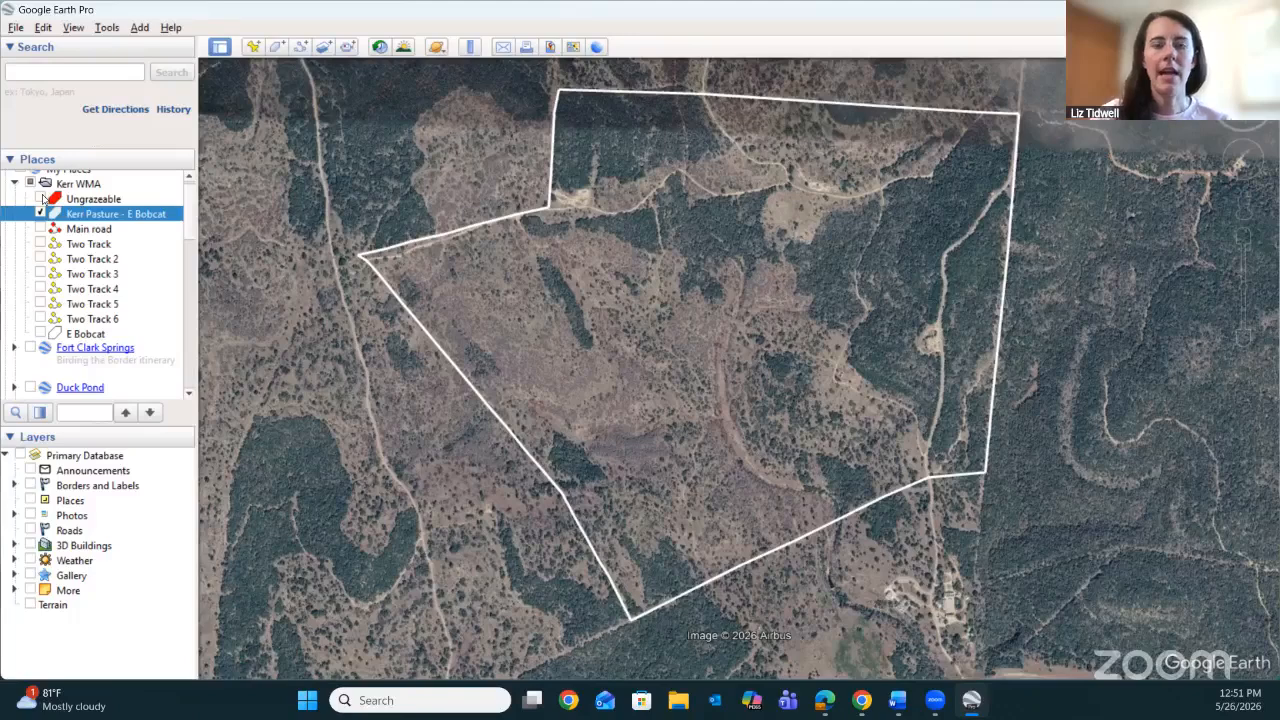
# Show the Ungrazeable areas and review the perimeter and area measurements of Kerr Pasture - E Bobcat.
pyautogui.click(41, 199)
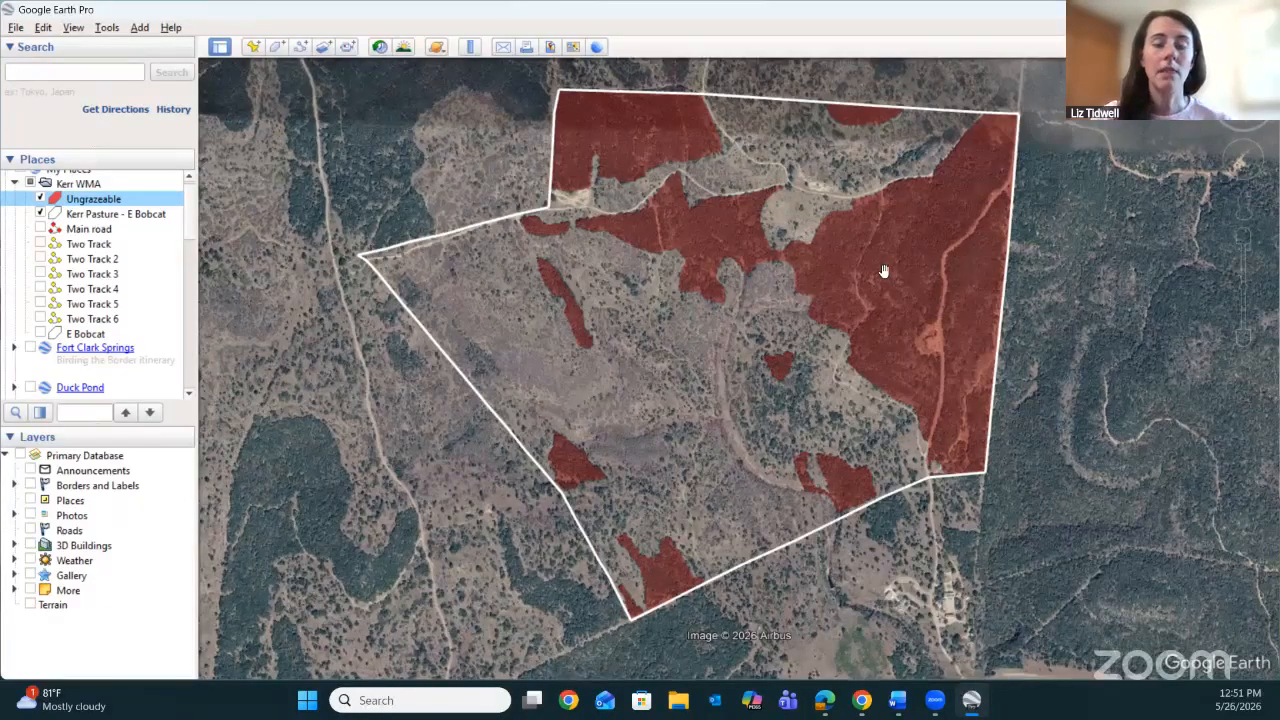
pyautogui.rightClick(137, 218)
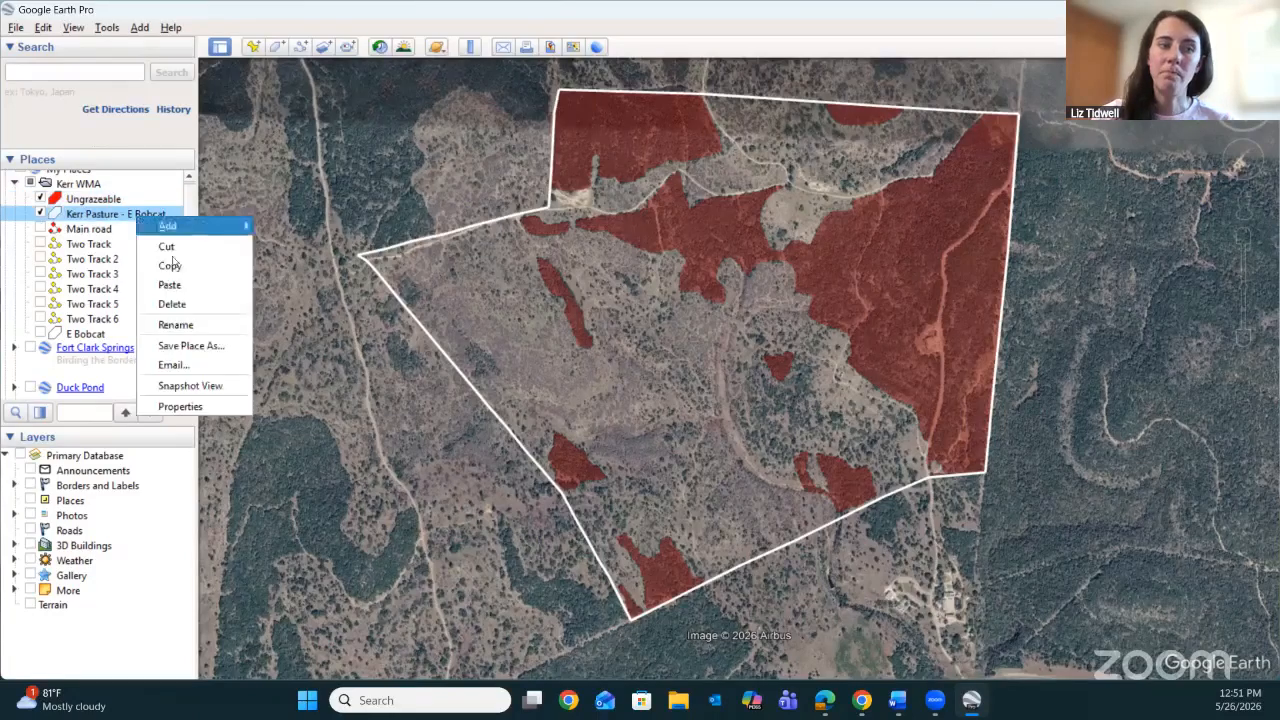
pyautogui.click(180, 406)
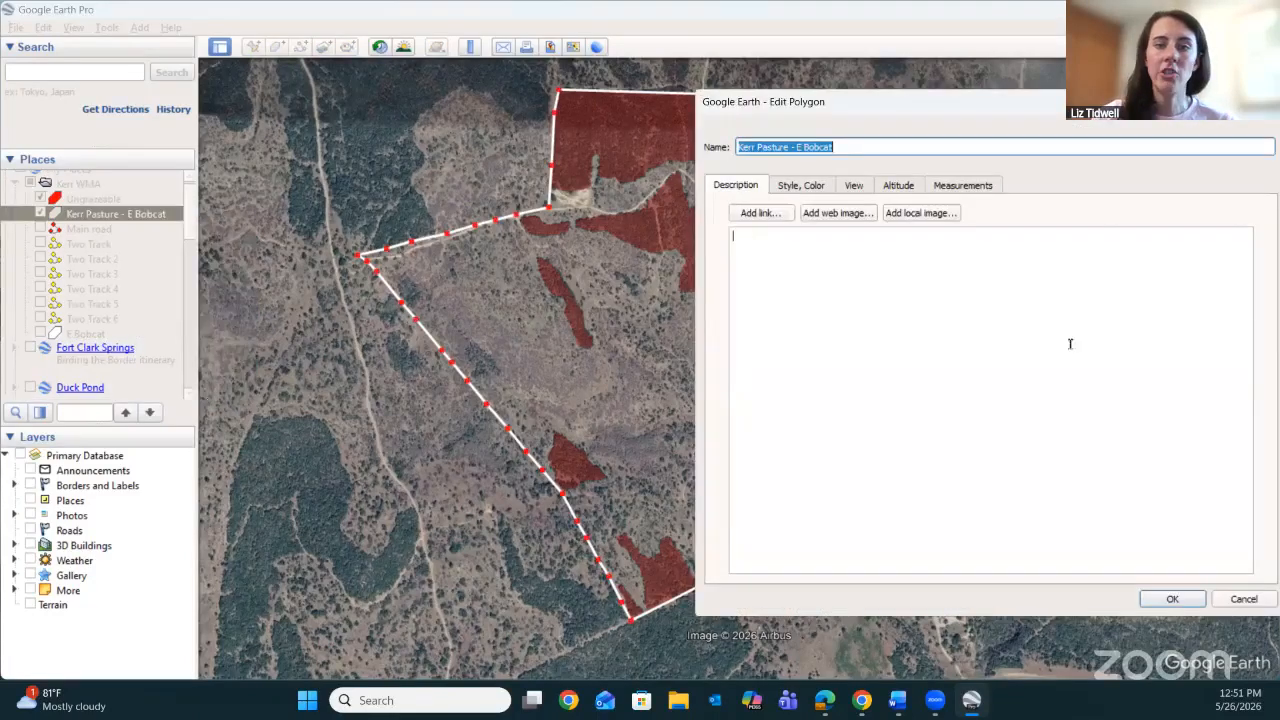
pyautogui.click(978, 187)
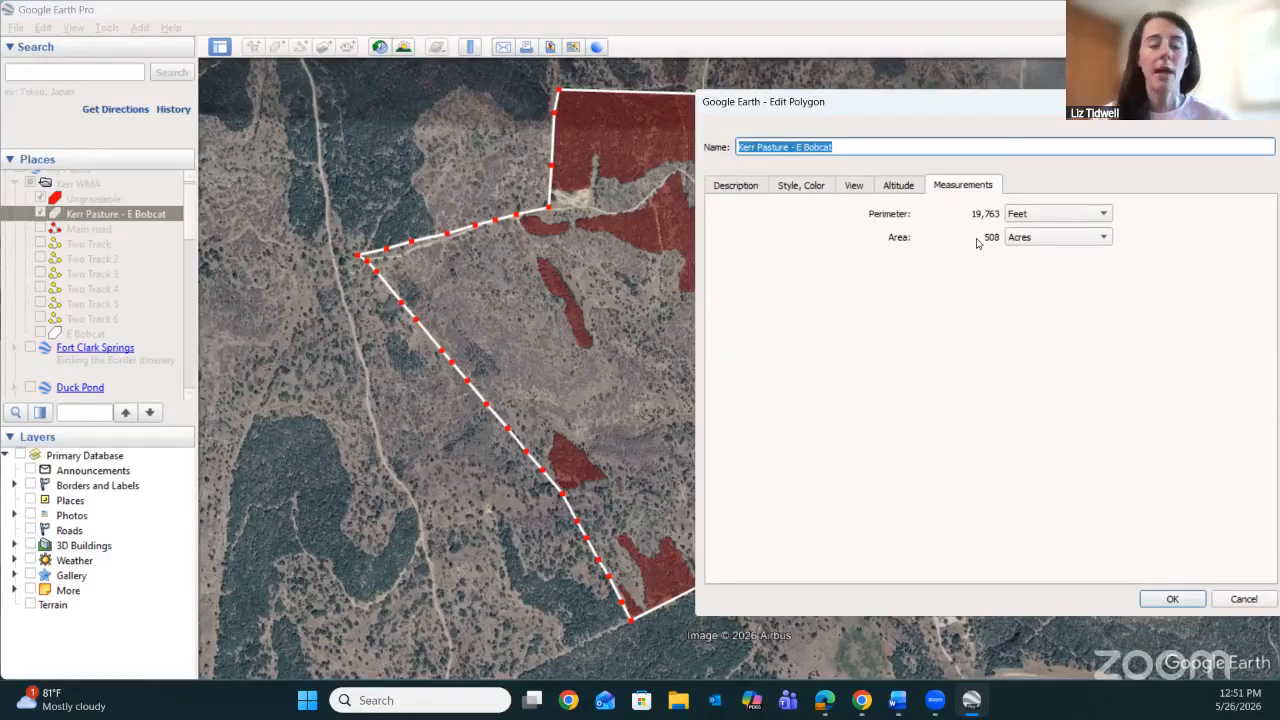
pyautogui.click(1173, 601)
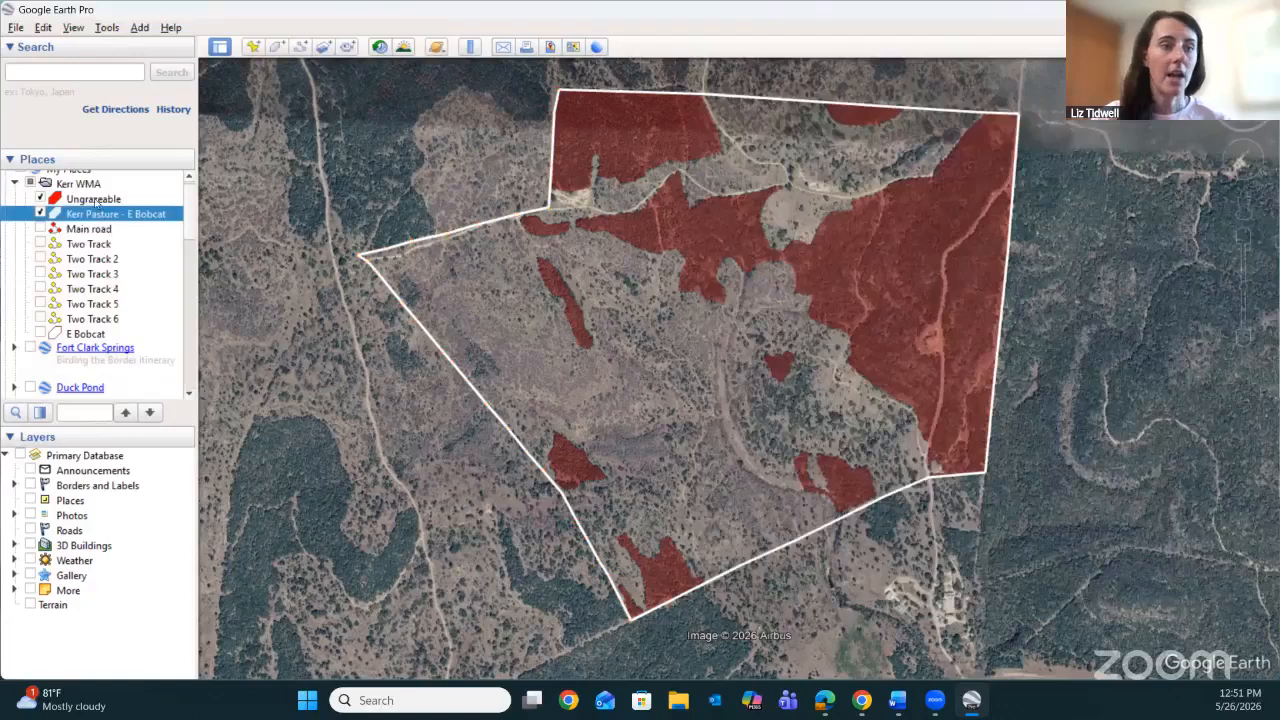
# Open the properties of the Ungrazeable placemark, accepting the multi-geometry edit notice, and close them without edits.
pyautogui.click(98, 203)
pyautogui.rightClick(97, 201)
pyautogui.click(230, 412)
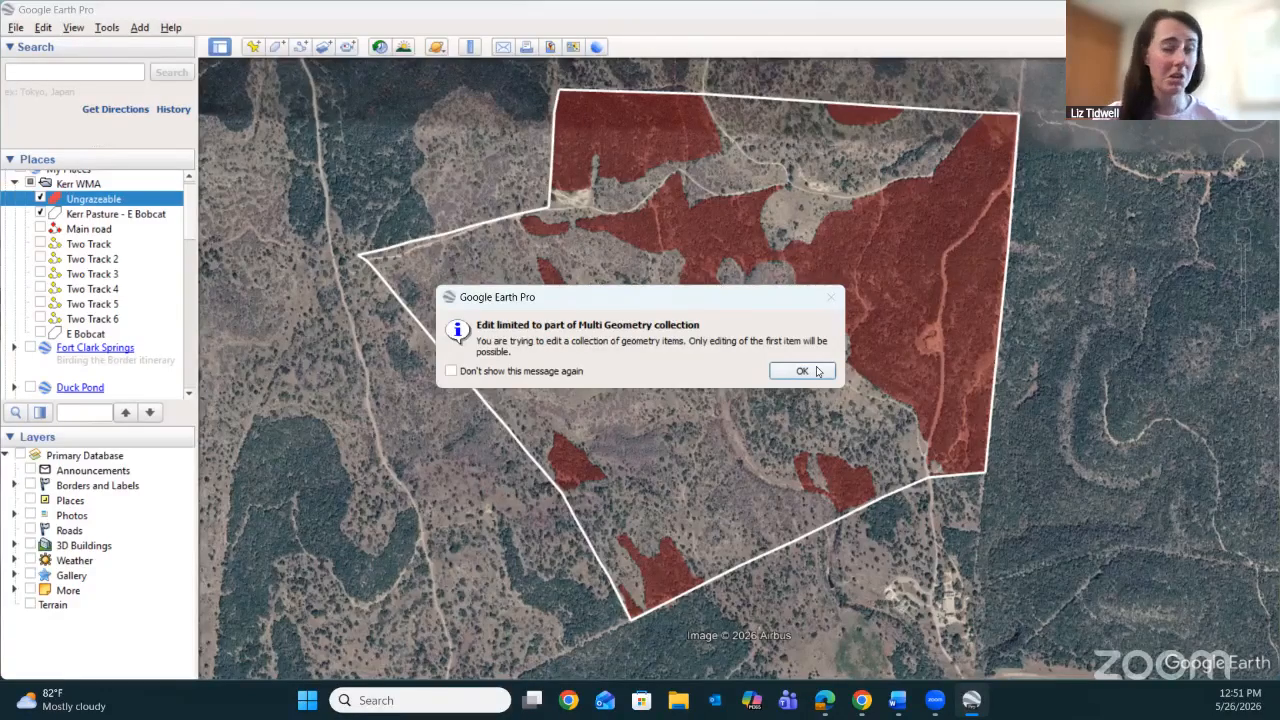
pyautogui.click(802, 371)
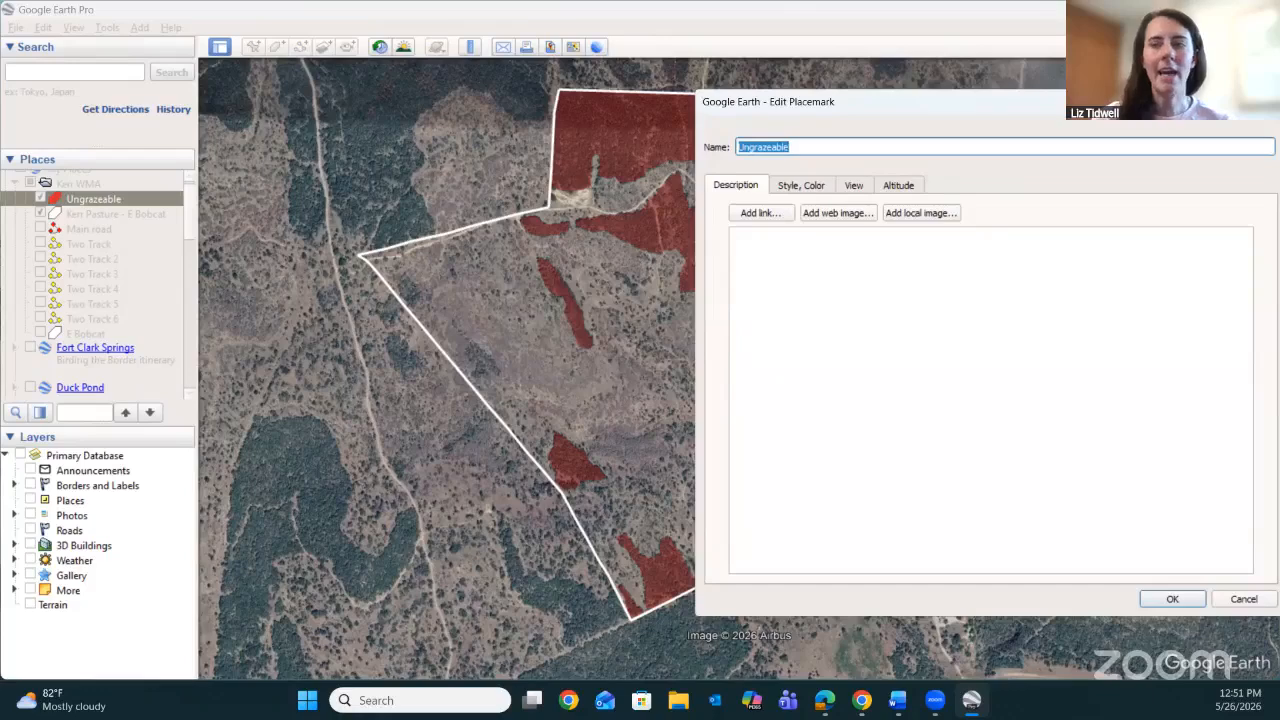
pyautogui.moveTo(1050, 110); pyautogui.dragTo(926, 115)
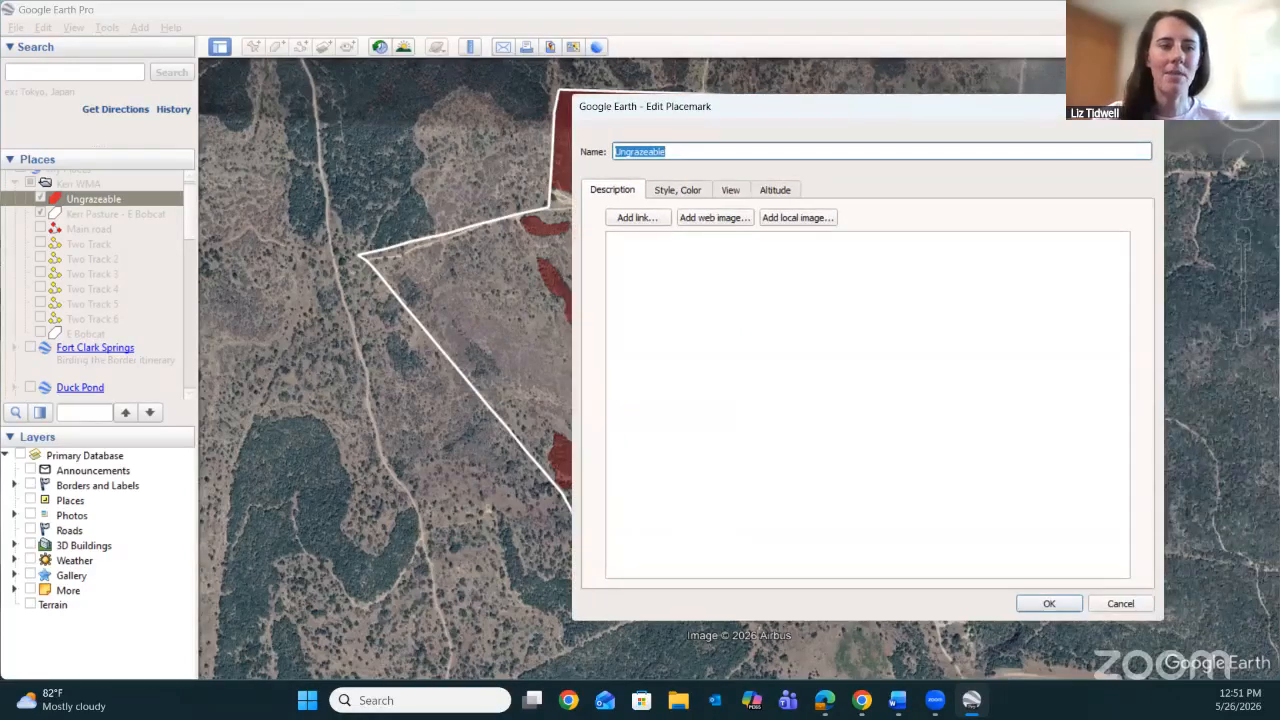
pyautogui.press('Return')
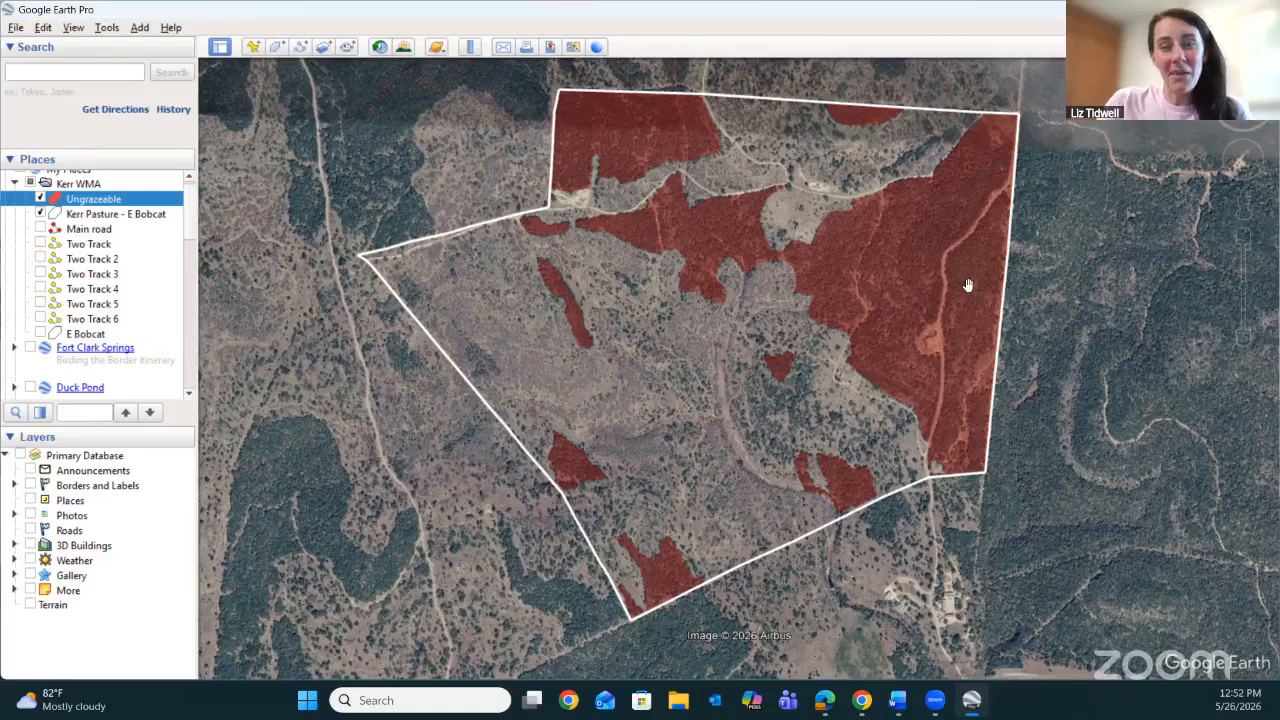
# Hide the Ungrazeable areas and show the Main road, framing the cleared loop beside it at close range.
pyautogui.click(40, 200)
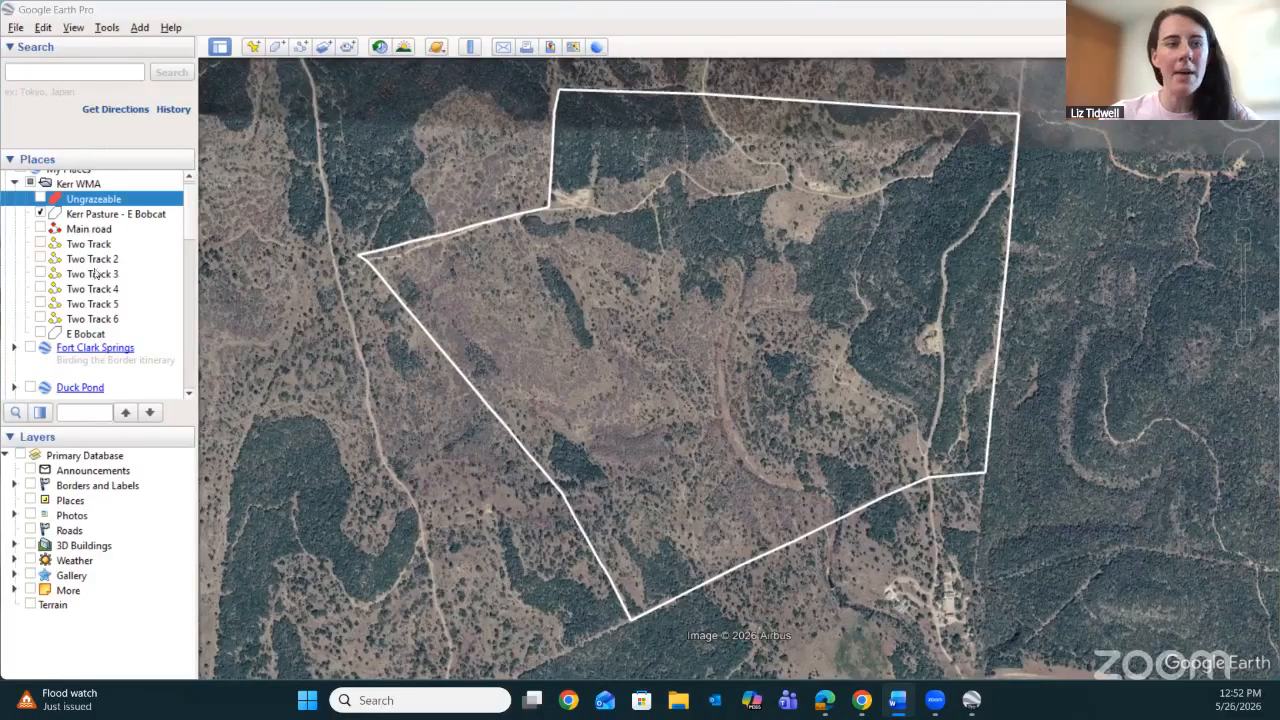
pyautogui.click(40, 229)
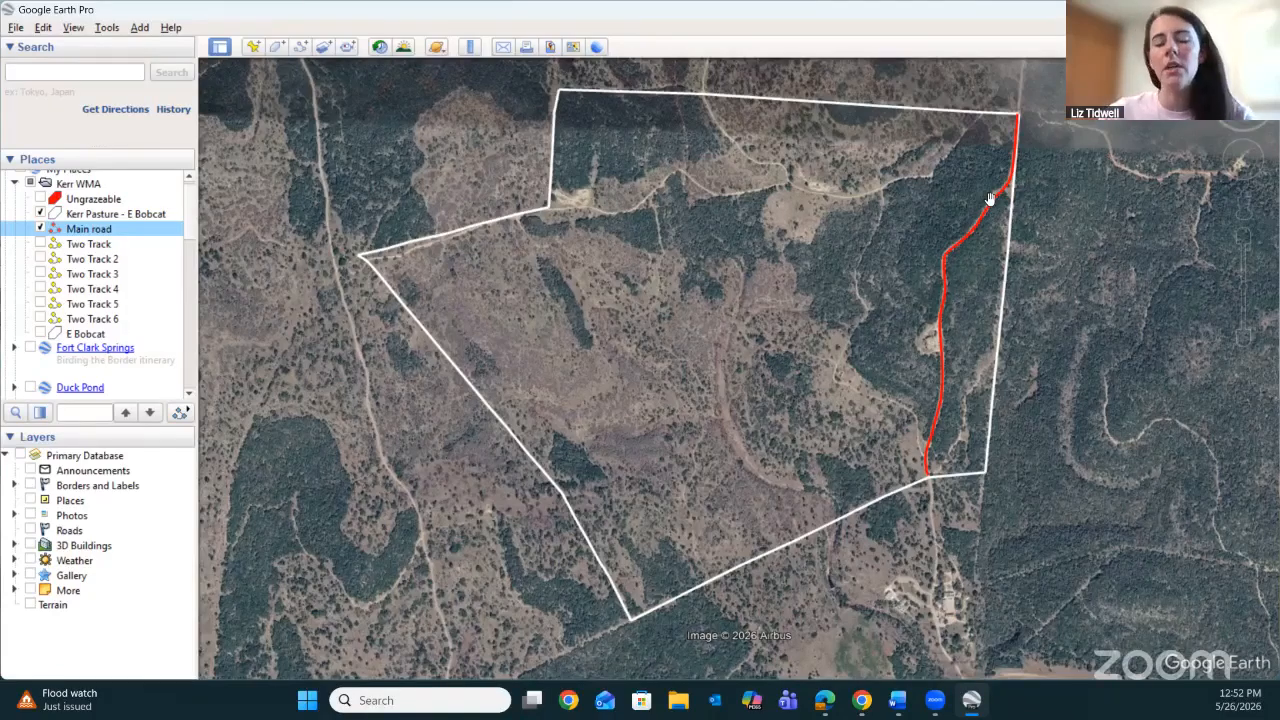
pyautogui.moveTo(851, 273); pyautogui.dragTo(782, 265)
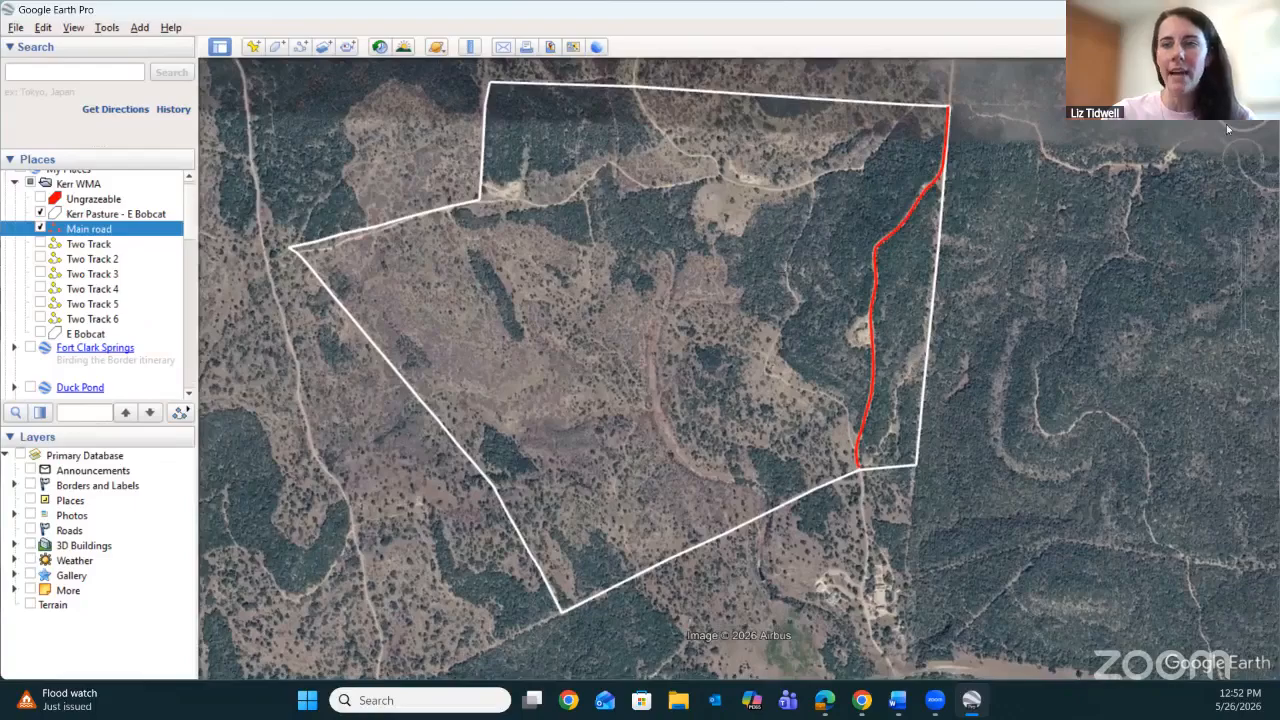
pyautogui.moveTo(1245, 235)
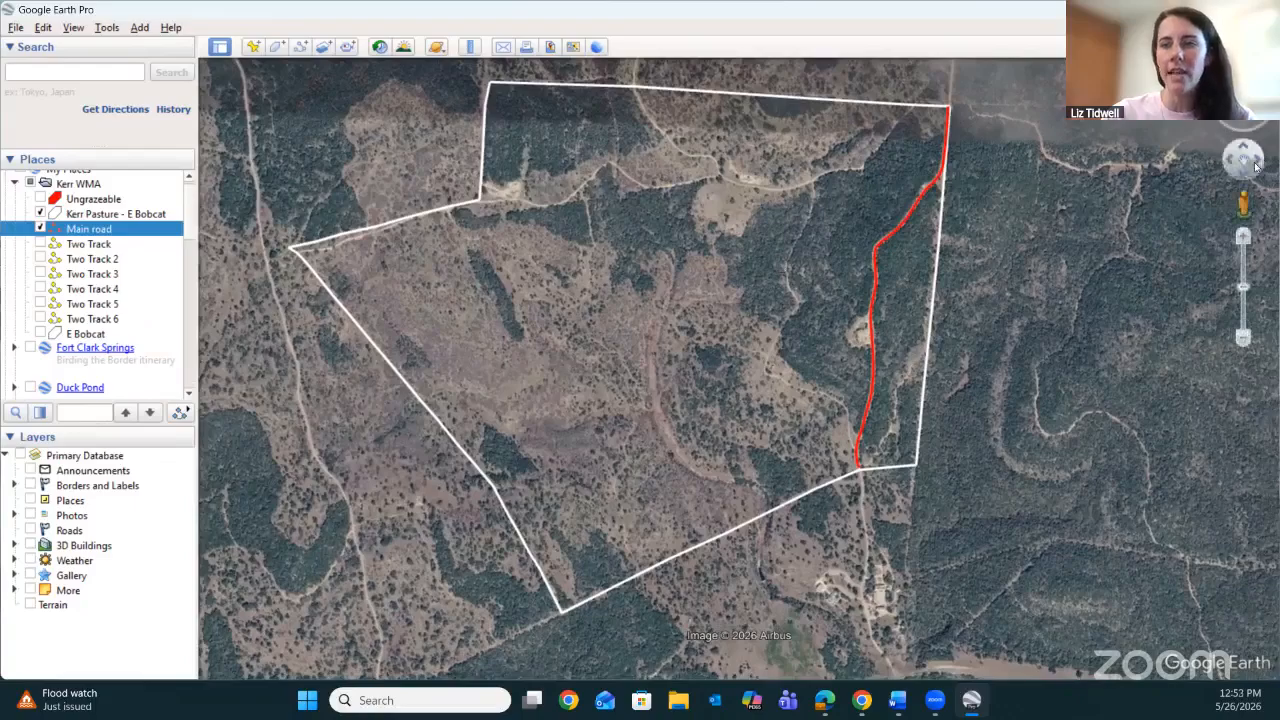
pyautogui.click(1243, 235)
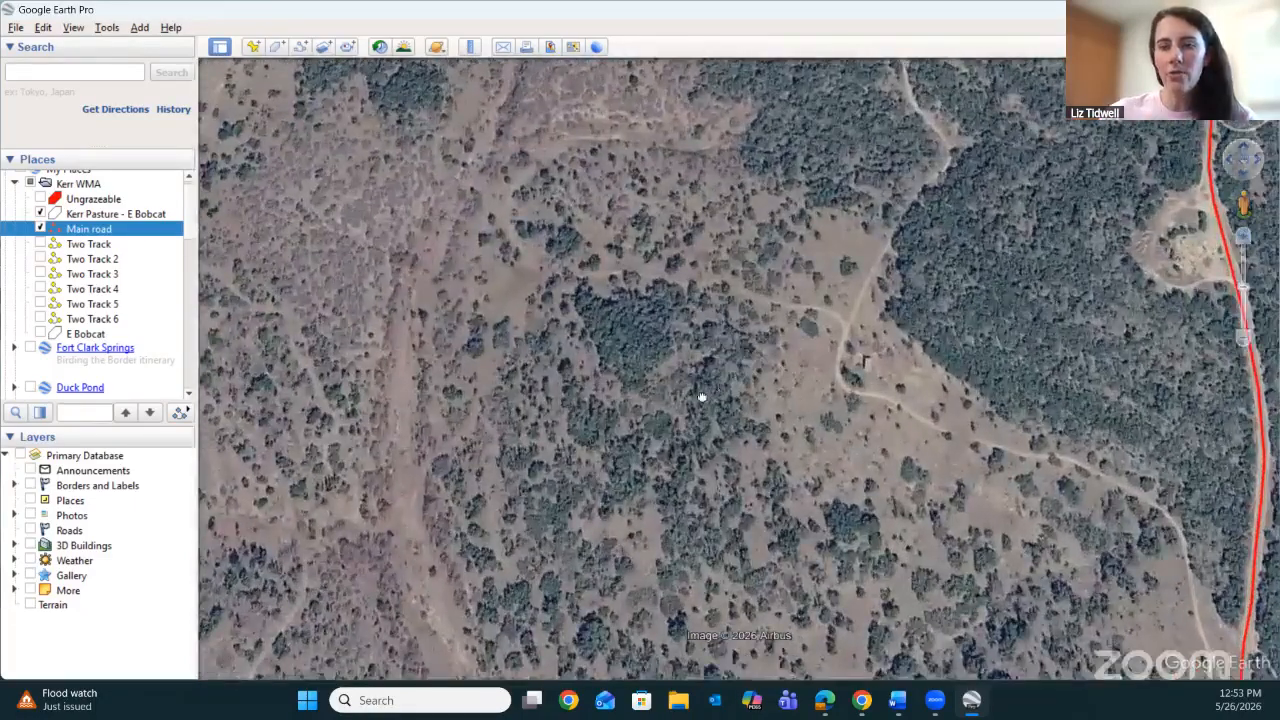
pyautogui.moveTo(700, 386); pyautogui.dragTo(277, 559)
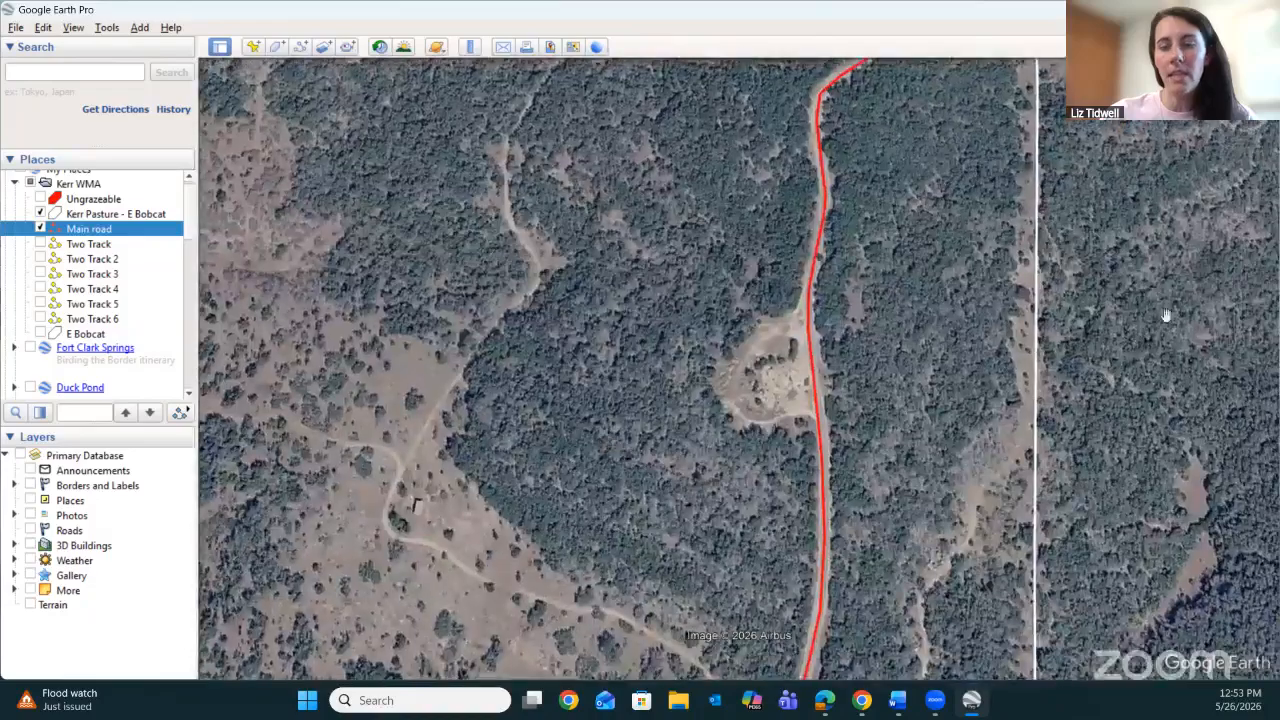
pyautogui.click(1243, 236)
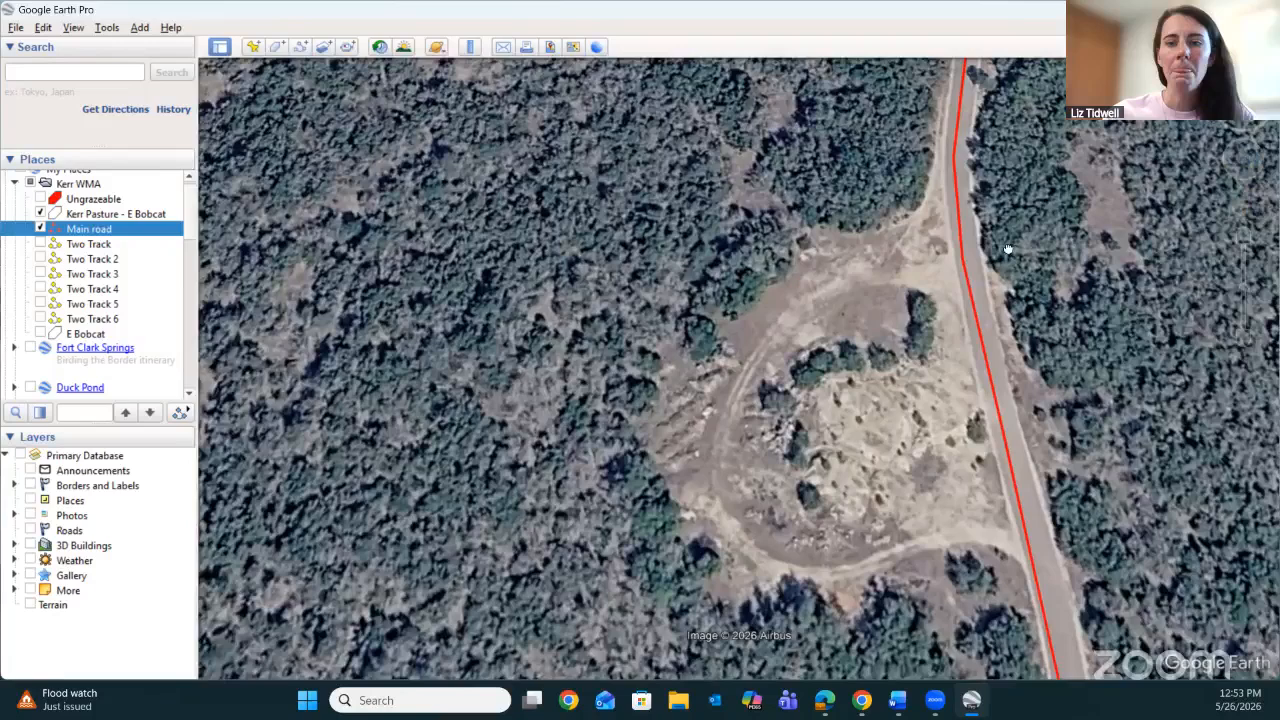
pyautogui.moveTo(1008, 248); pyautogui.dragTo(980, 246)
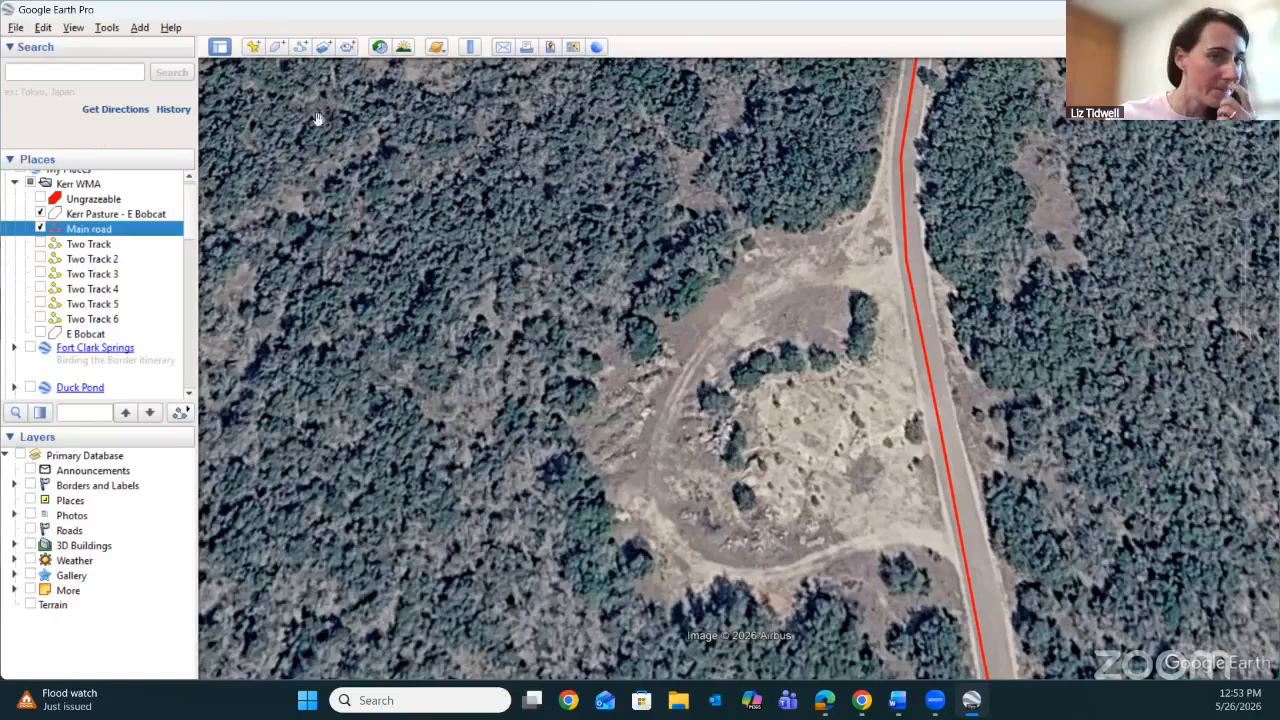
# Start a new path and name it Two Track 7.
pyautogui.click(300, 48)
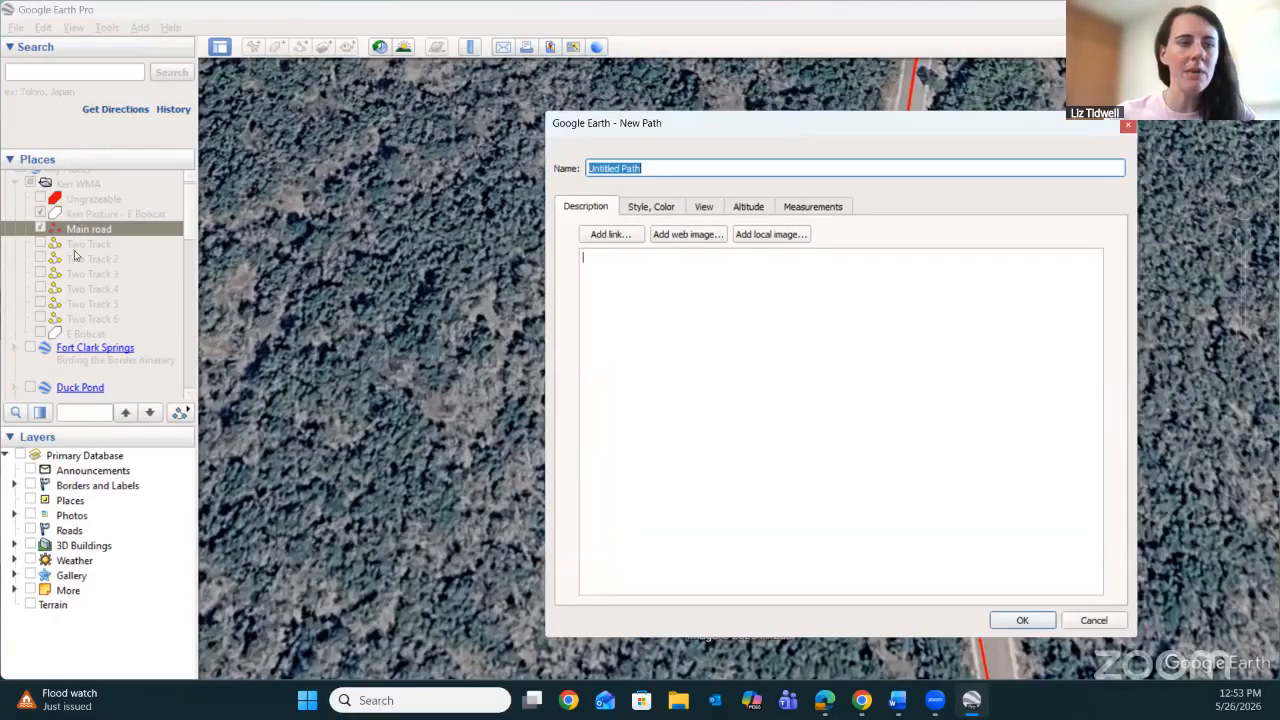
pyautogui.click(672, 168)
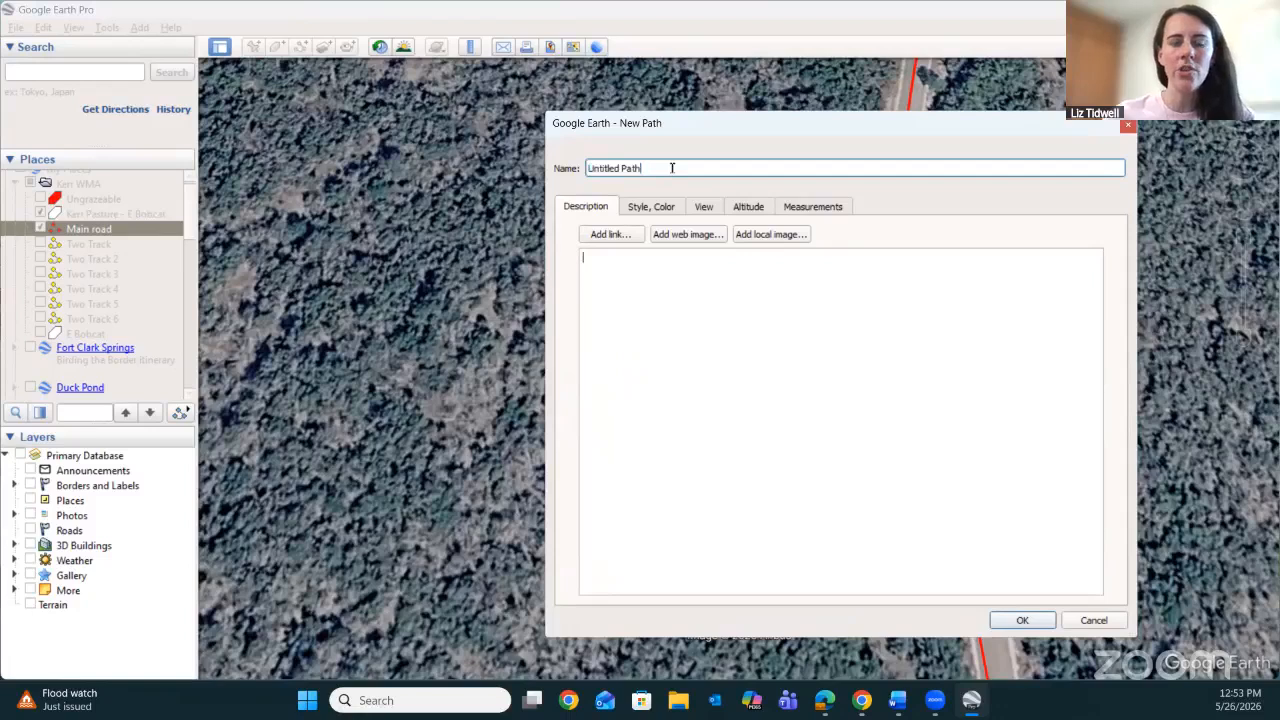
pyautogui.moveTo(622, 168); pyautogui.dragTo(609, 169)
pyautogui.click(663, 168)
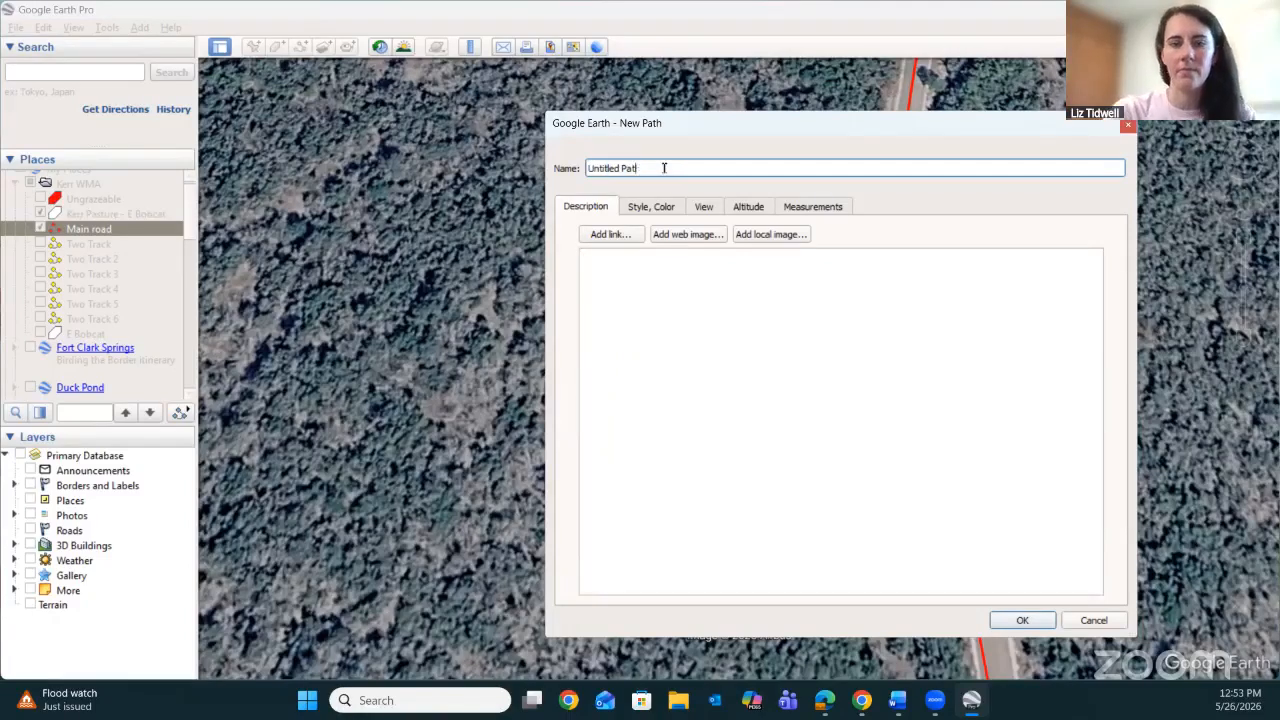
pyautogui.press('BackSpace')
pyautogui.press('BackSpace')
pyautogui.press('BackSpace')
pyautogui.press('BackSpace')
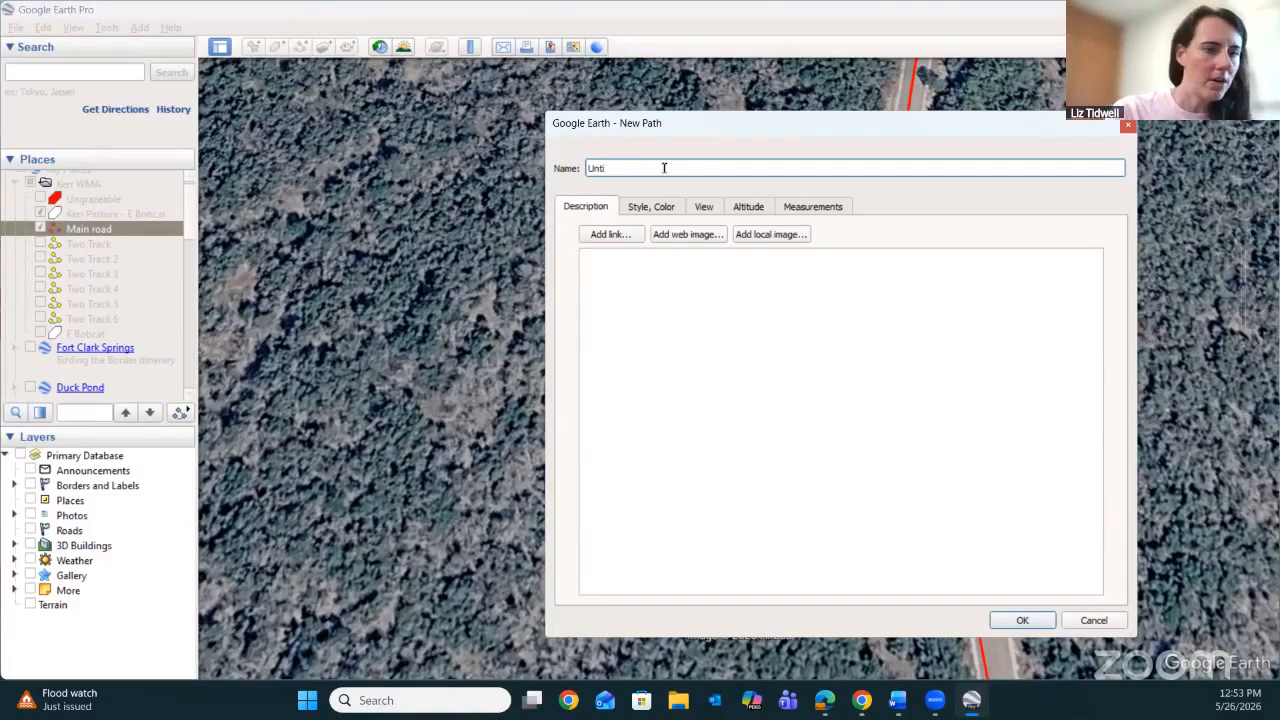
pyautogui.press('BackSpace')
pyautogui.press('BackSpace')
pyautogui.write('Two Track 7')
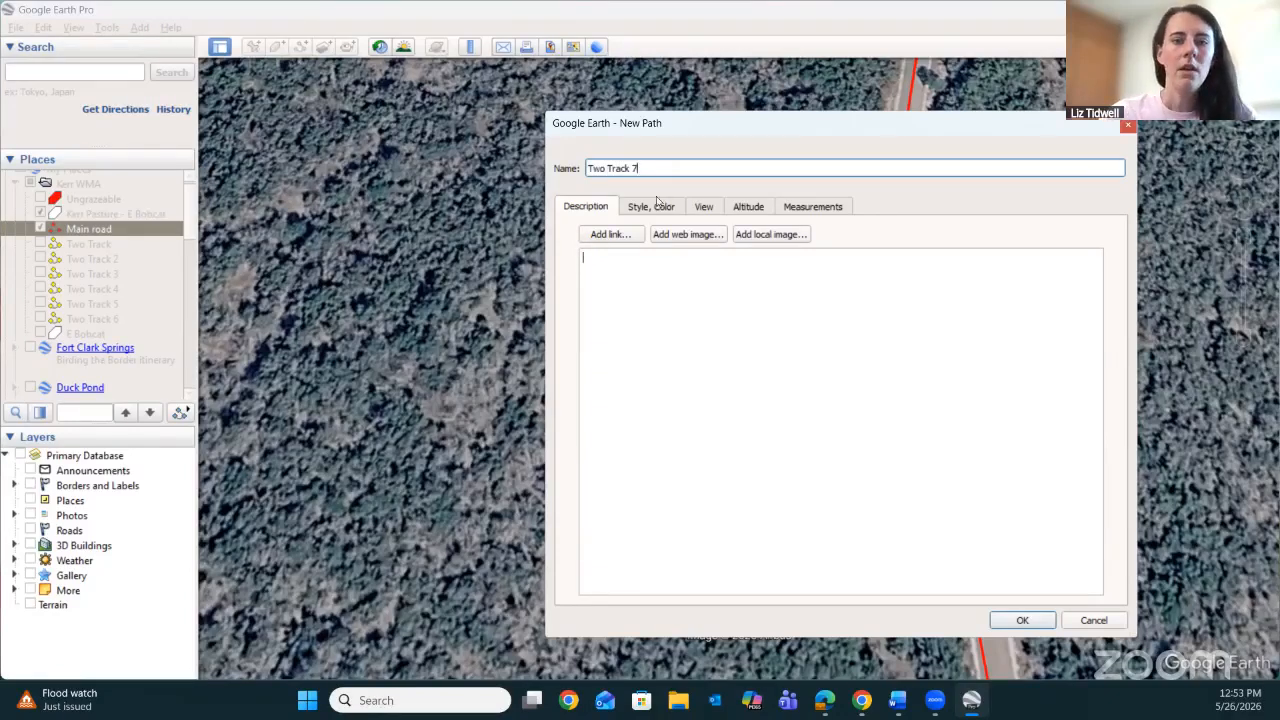
# Style the Two Track 7 line in yellow (#ffff00) with a width of 3.0.
pyautogui.click(659, 206)
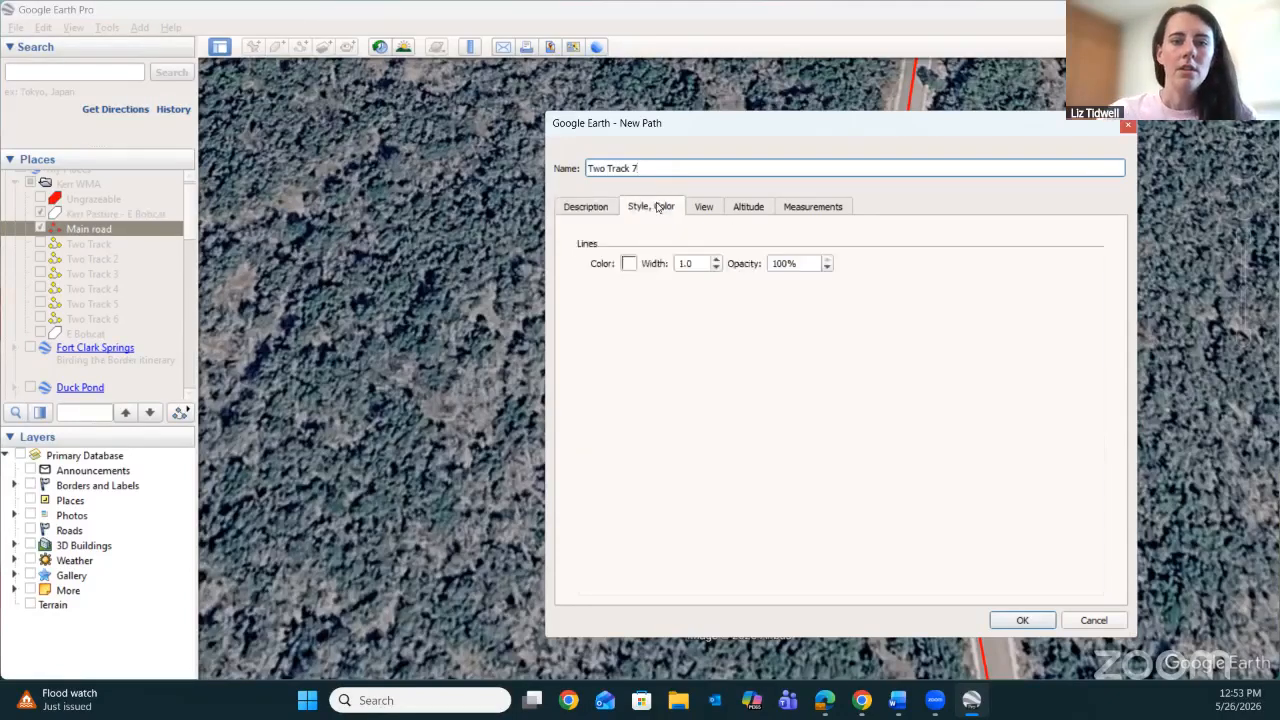
pyautogui.moveTo(806, 128); pyautogui.dragTo(755, 121)
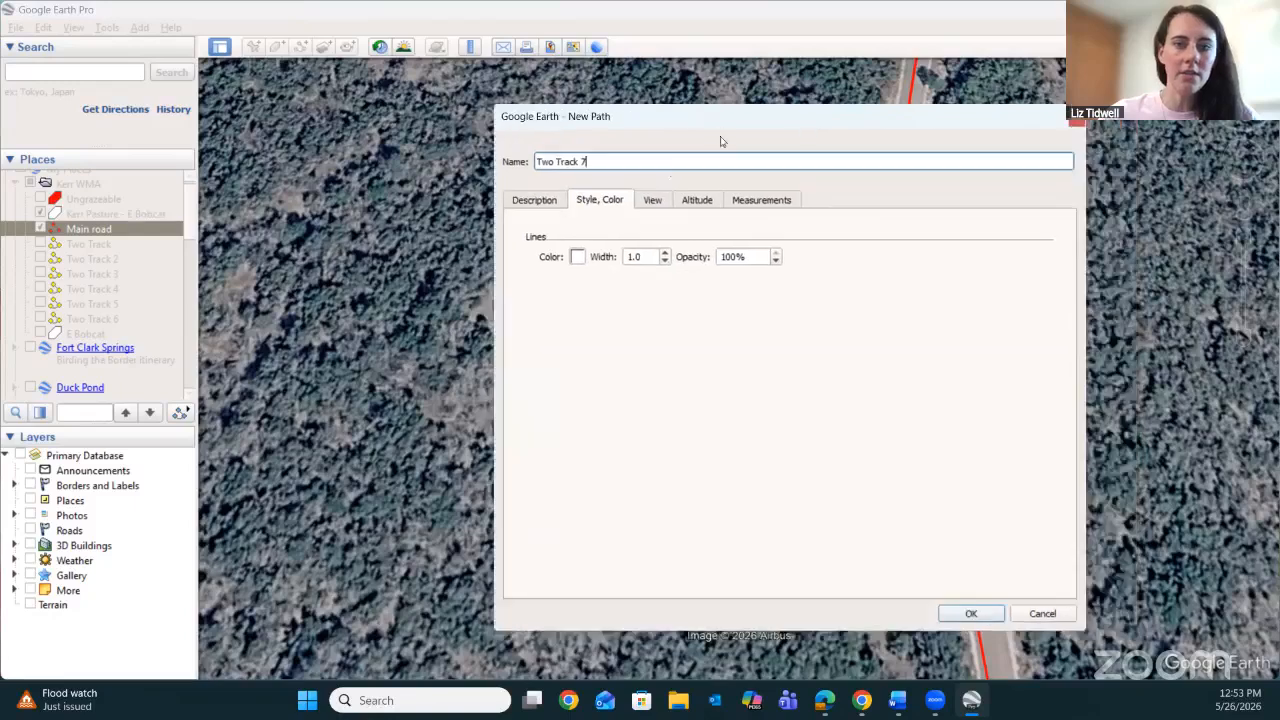
pyautogui.click(577, 258)
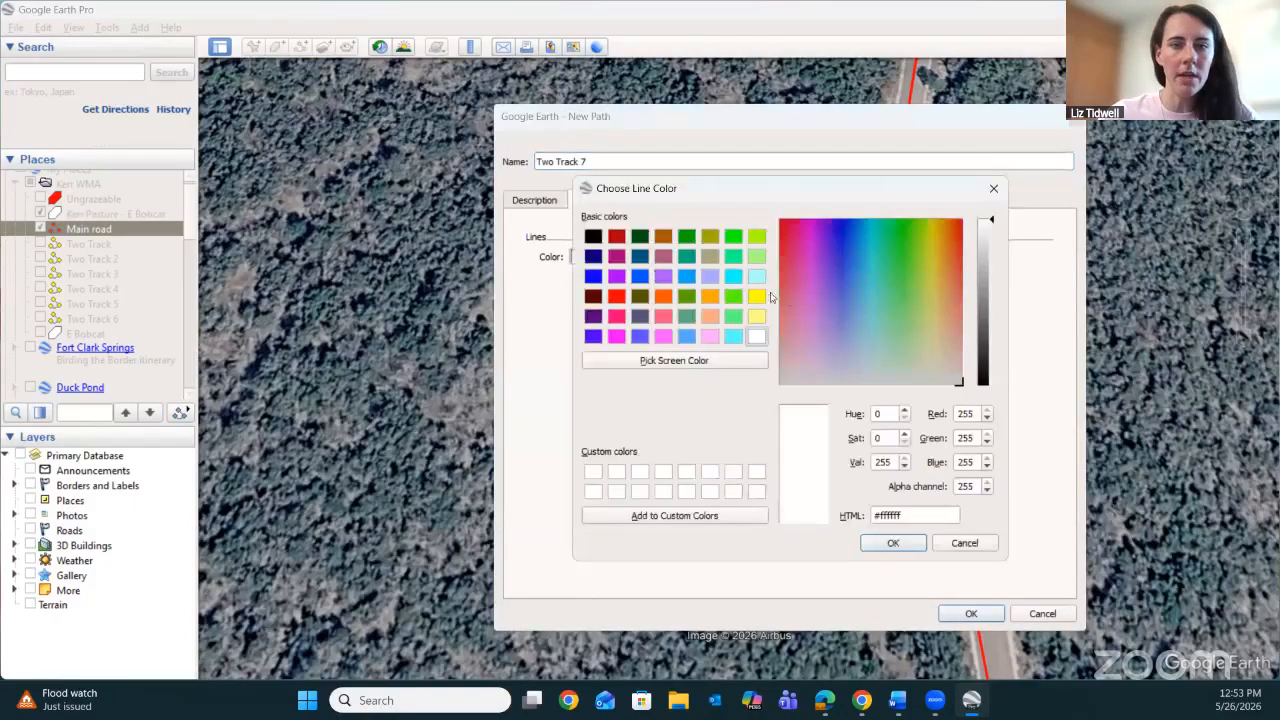
pyautogui.click(757, 297)
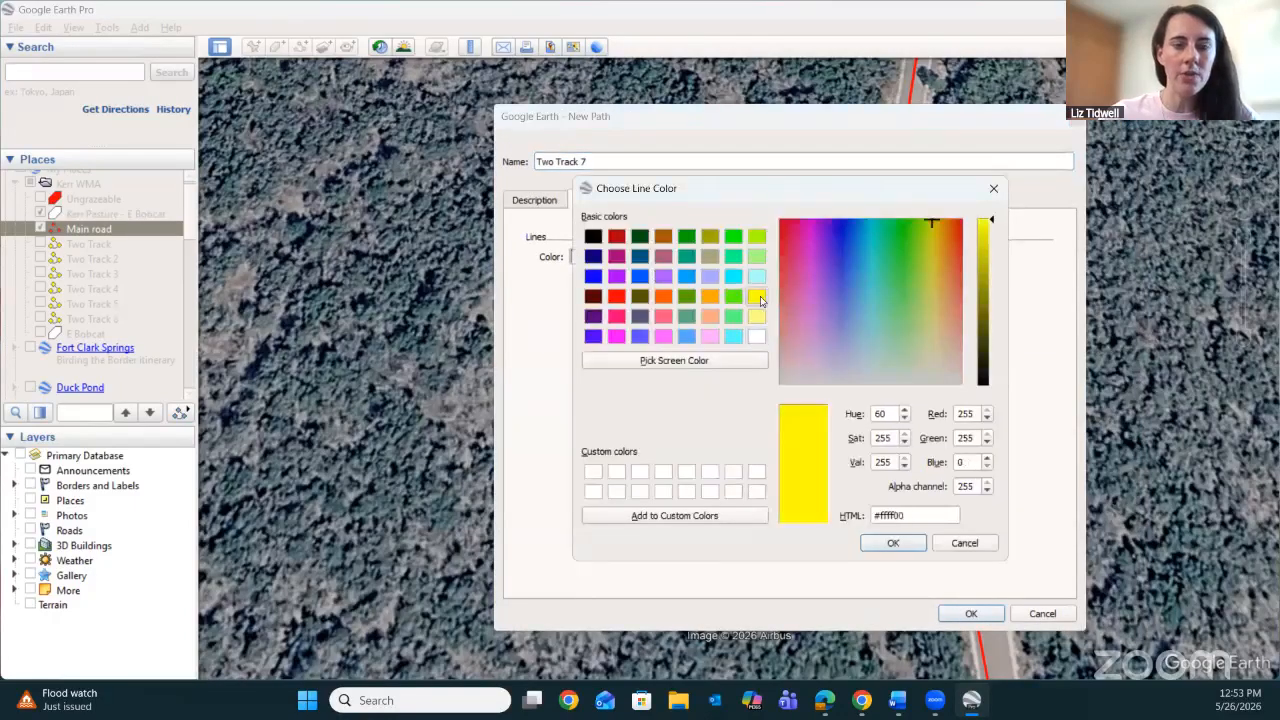
pyautogui.click(893, 543)
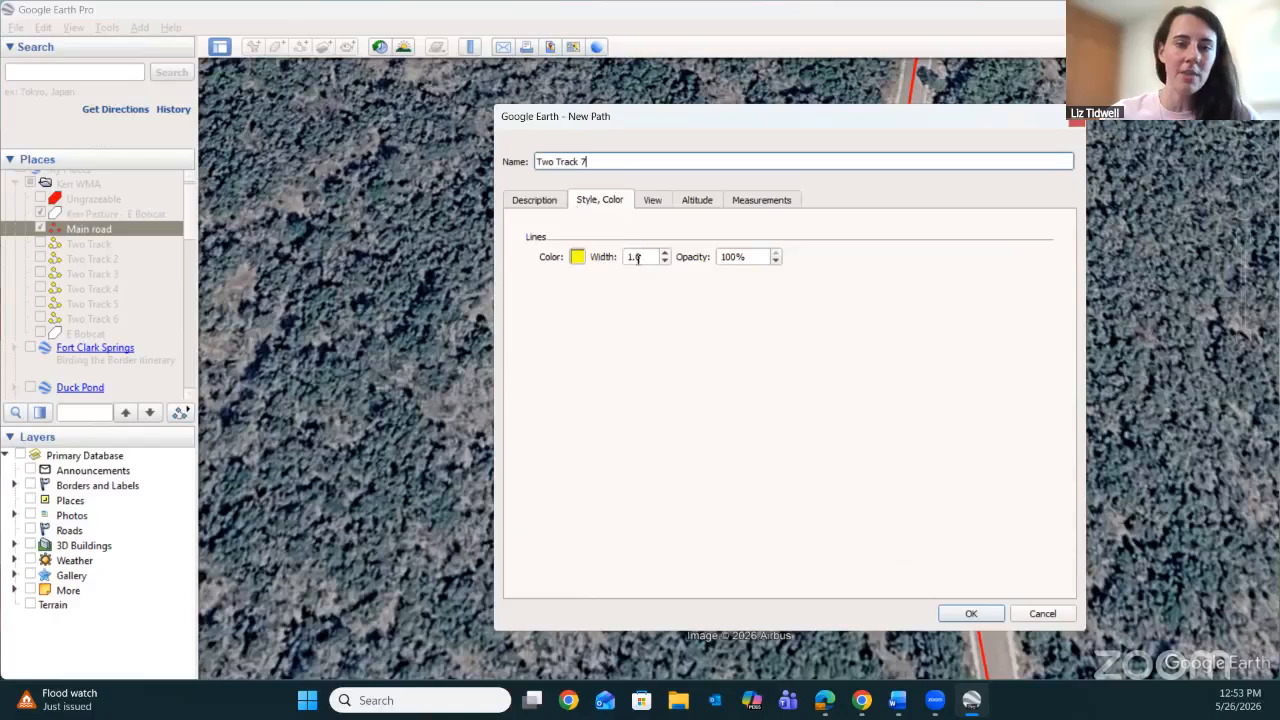
pyautogui.moveTo(641, 257); pyautogui.dragTo(616, 259)
pyautogui.write('3')
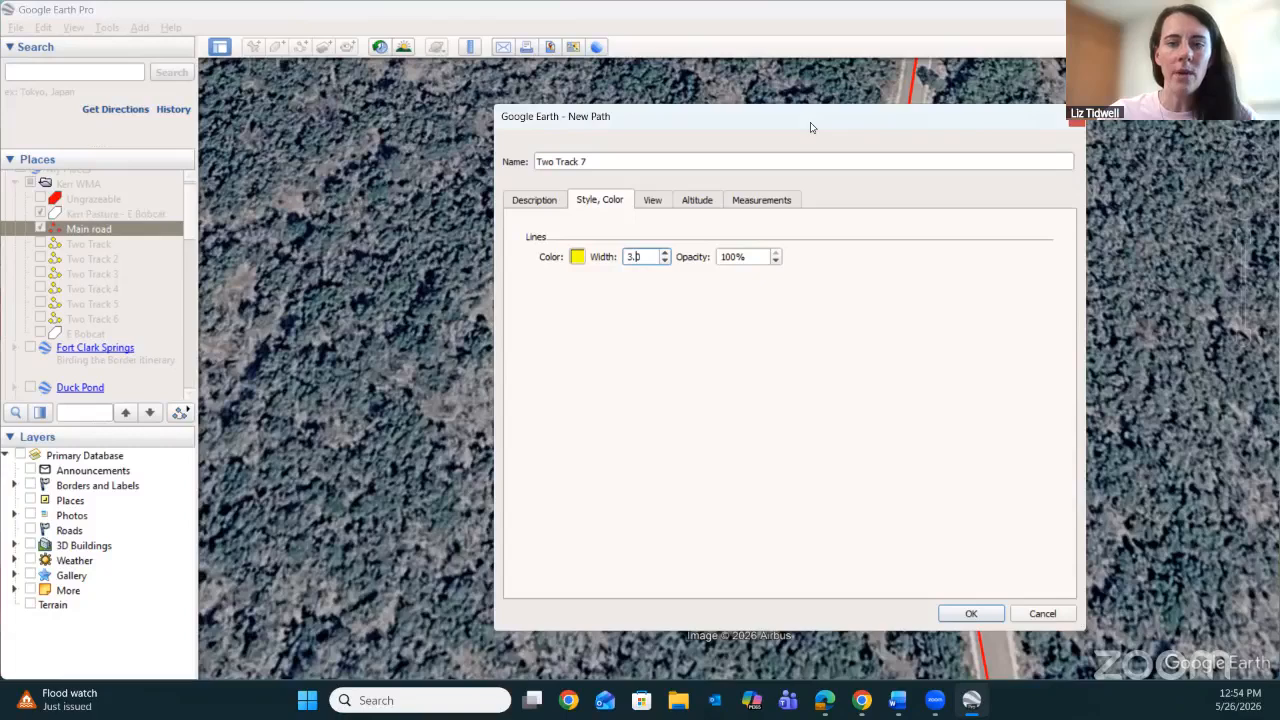
# Trace Two Track 7 from the Main road along the southern arm of the cleared loop to its southern bend.
pyautogui.moveTo(812, 127); pyautogui.dragTo(426, 154)
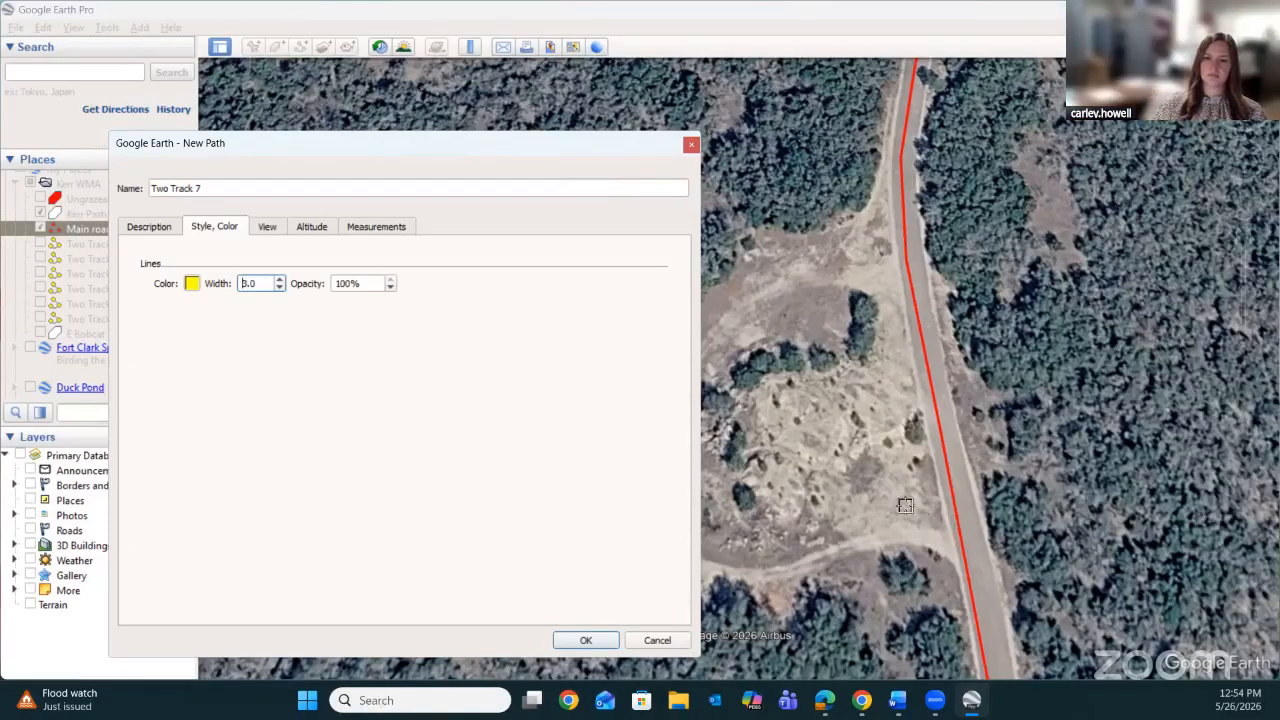
pyautogui.click(961, 551)
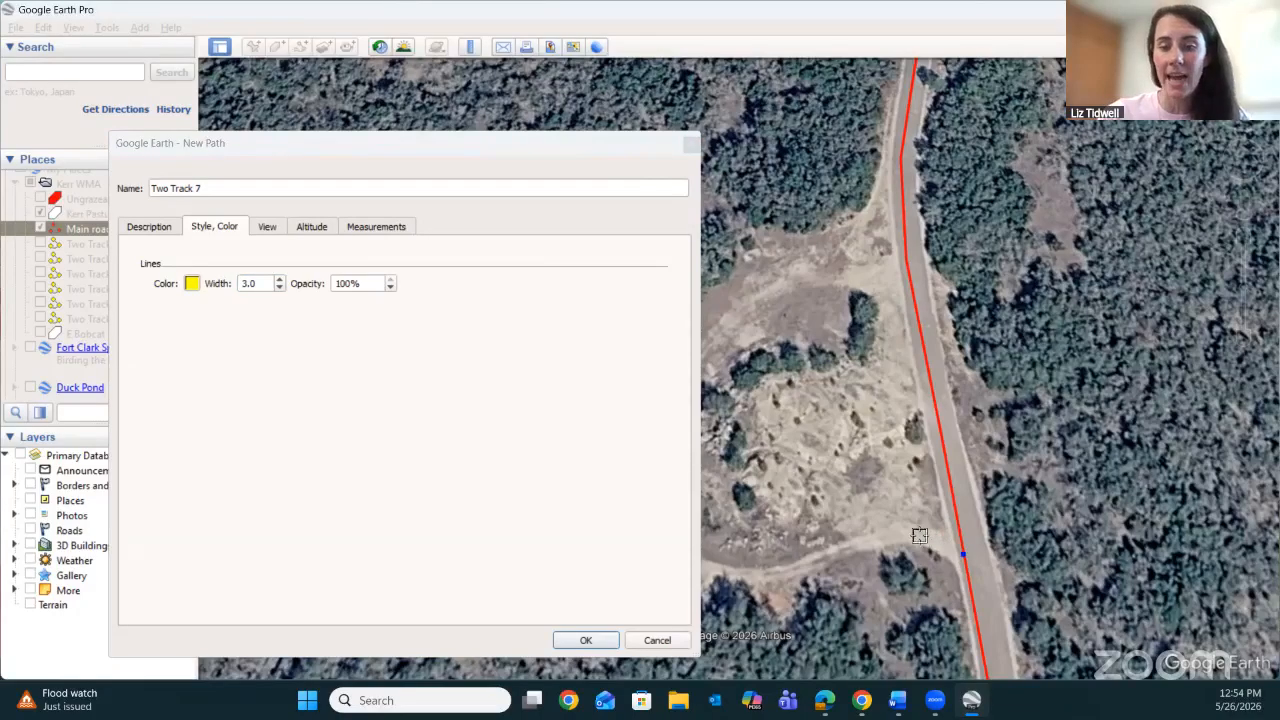
pyautogui.click(925, 540)
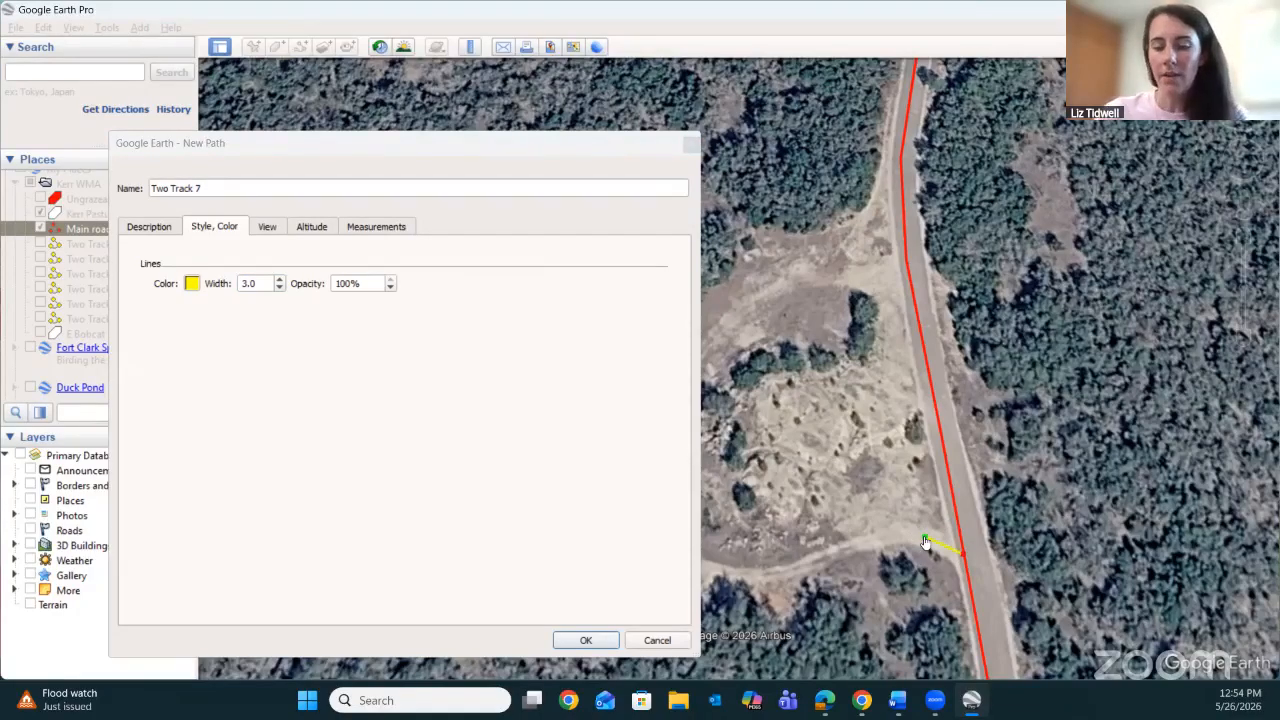
pyautogui.press('Left')
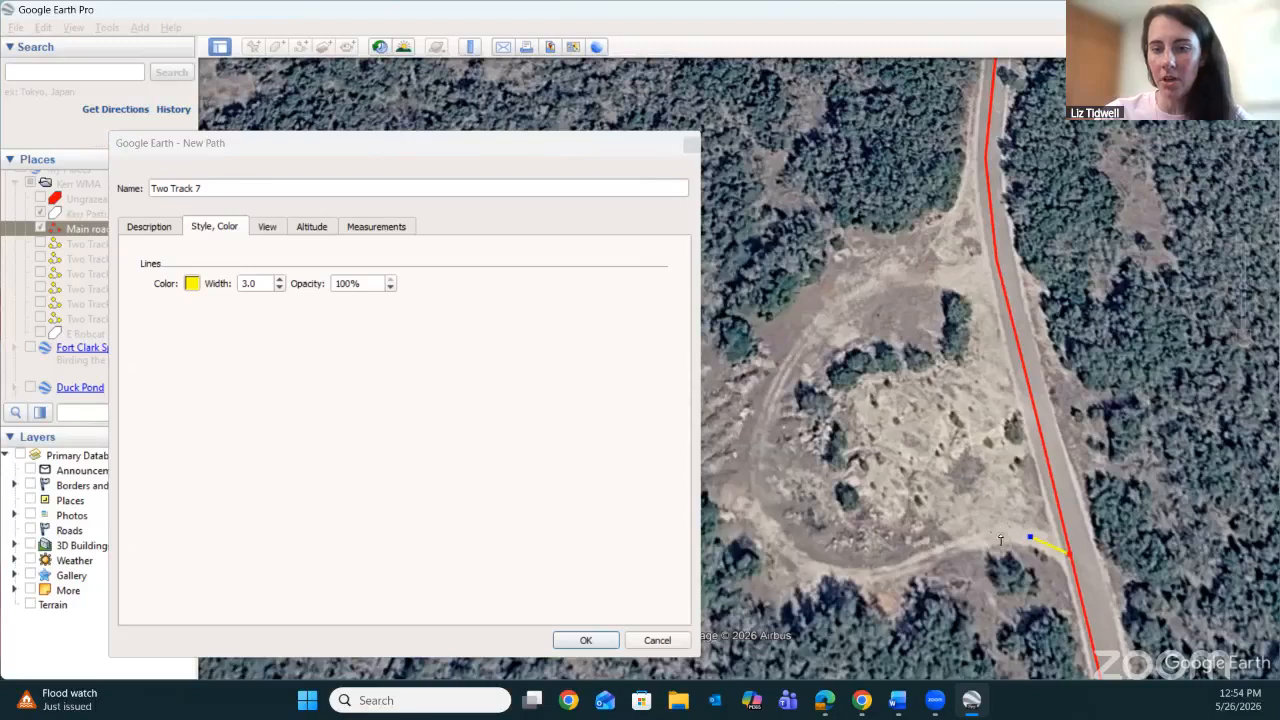
pyautogui.click(1001, 534)
pyautogui.click(971, 541)
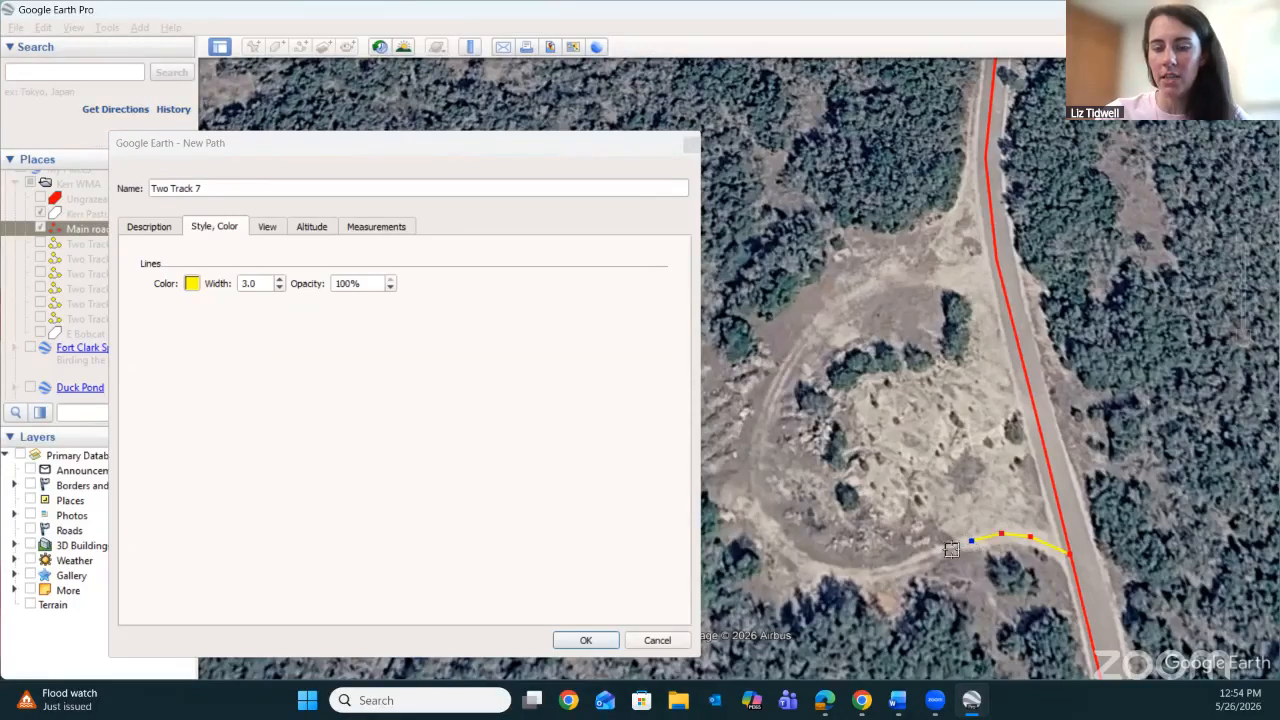
pyautogui.click(941, 551)
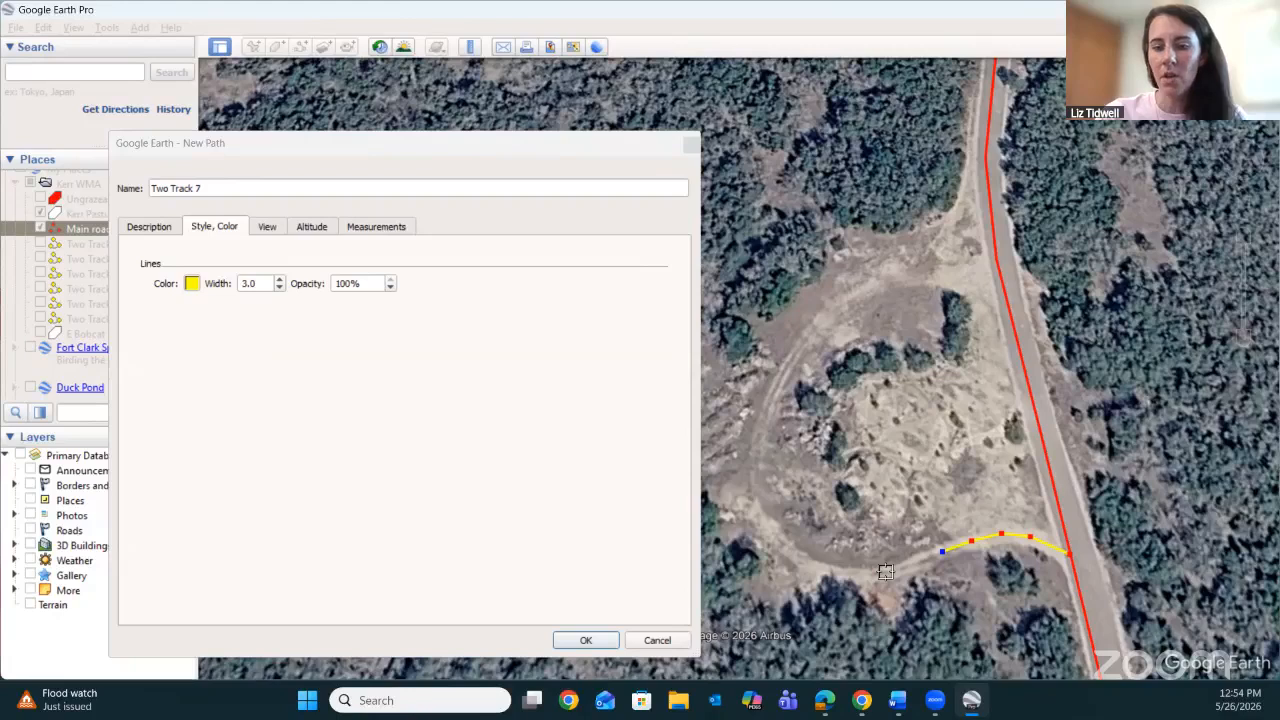
pyautogui.click(886, 572)
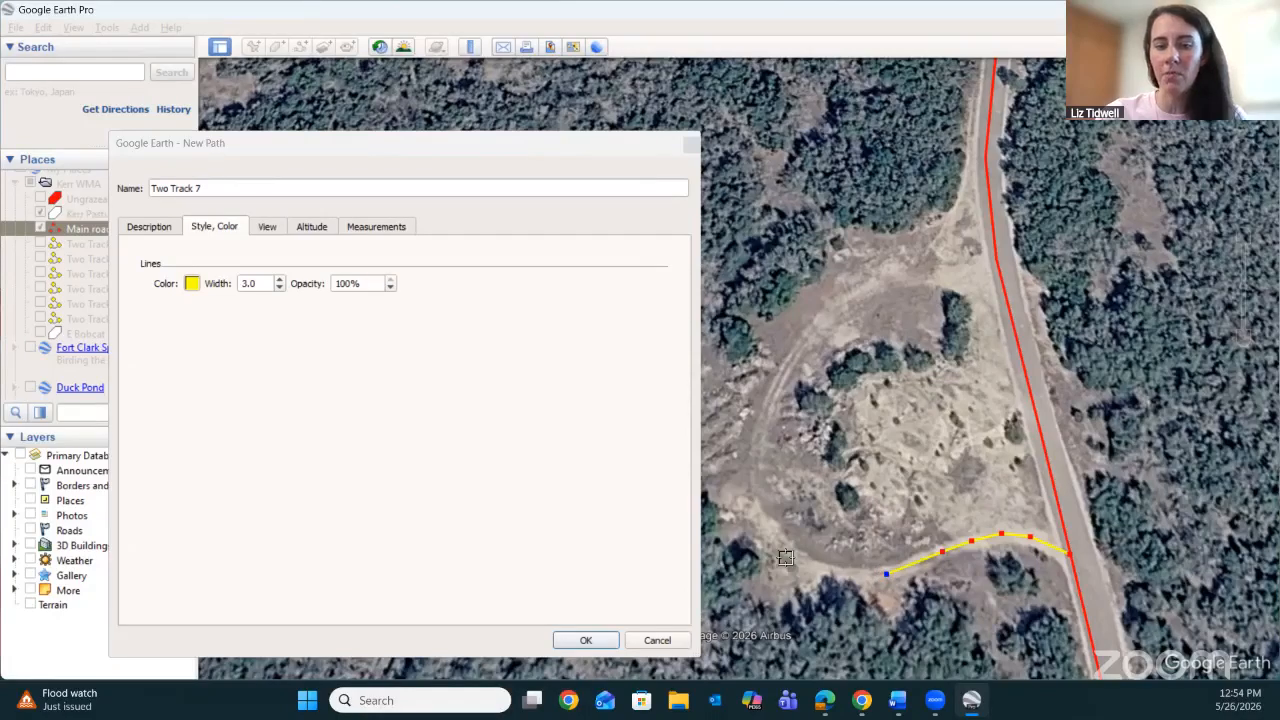
pyautogui.click(869, 574)
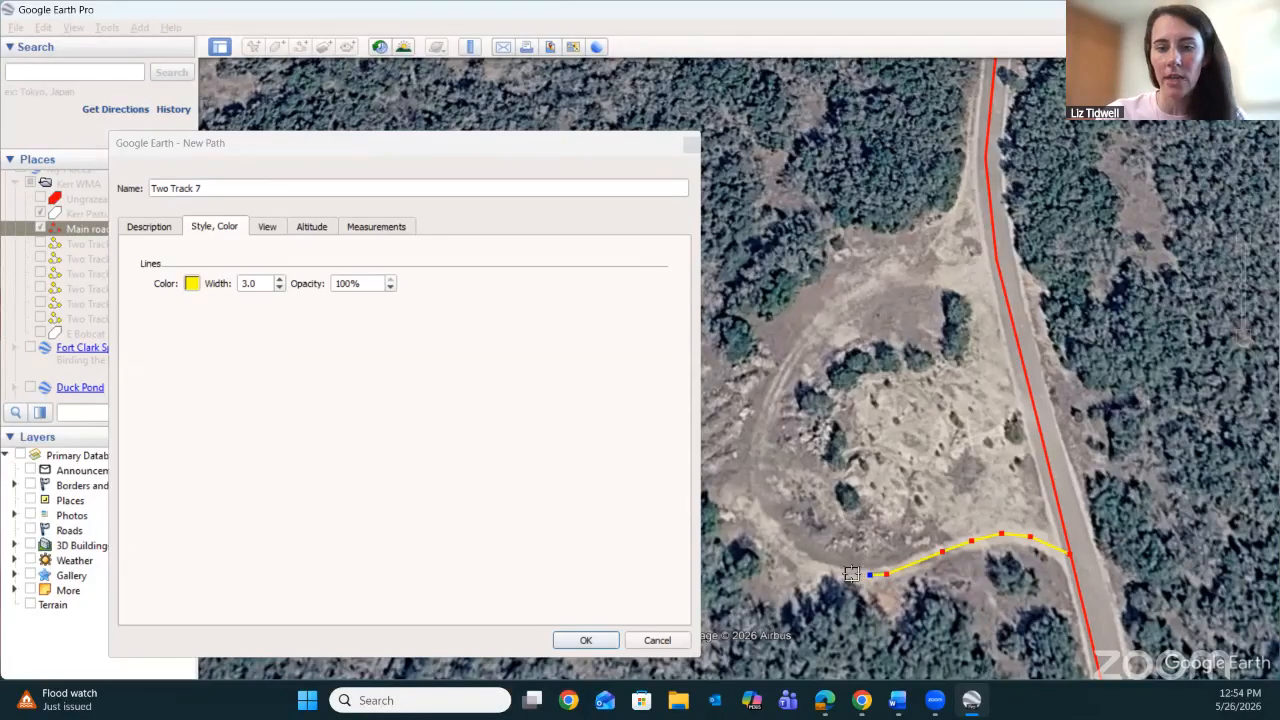
pyautogui.click(851, 574)
pyautogui.click(836, 573)
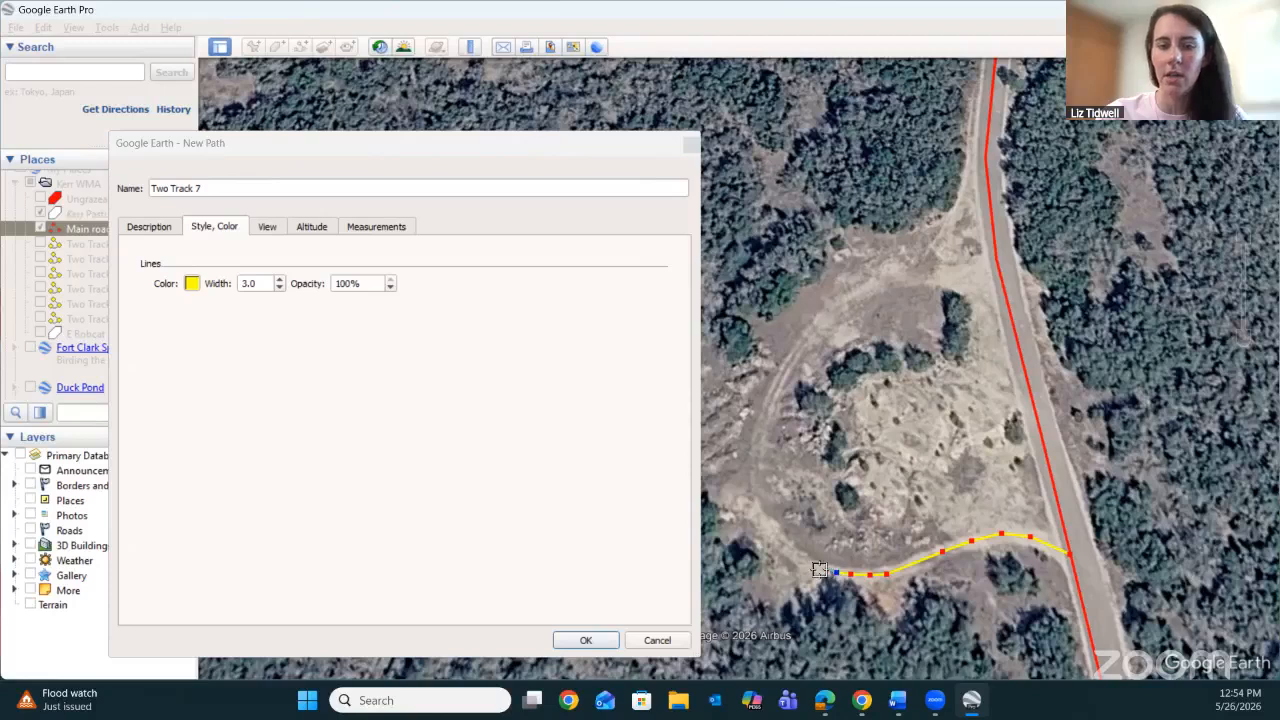
# Pull the point placed too far ahead back onto the southern bend and continue tracing Two Track 7 up the loop's western side.
pyautogui.click(755, 468)
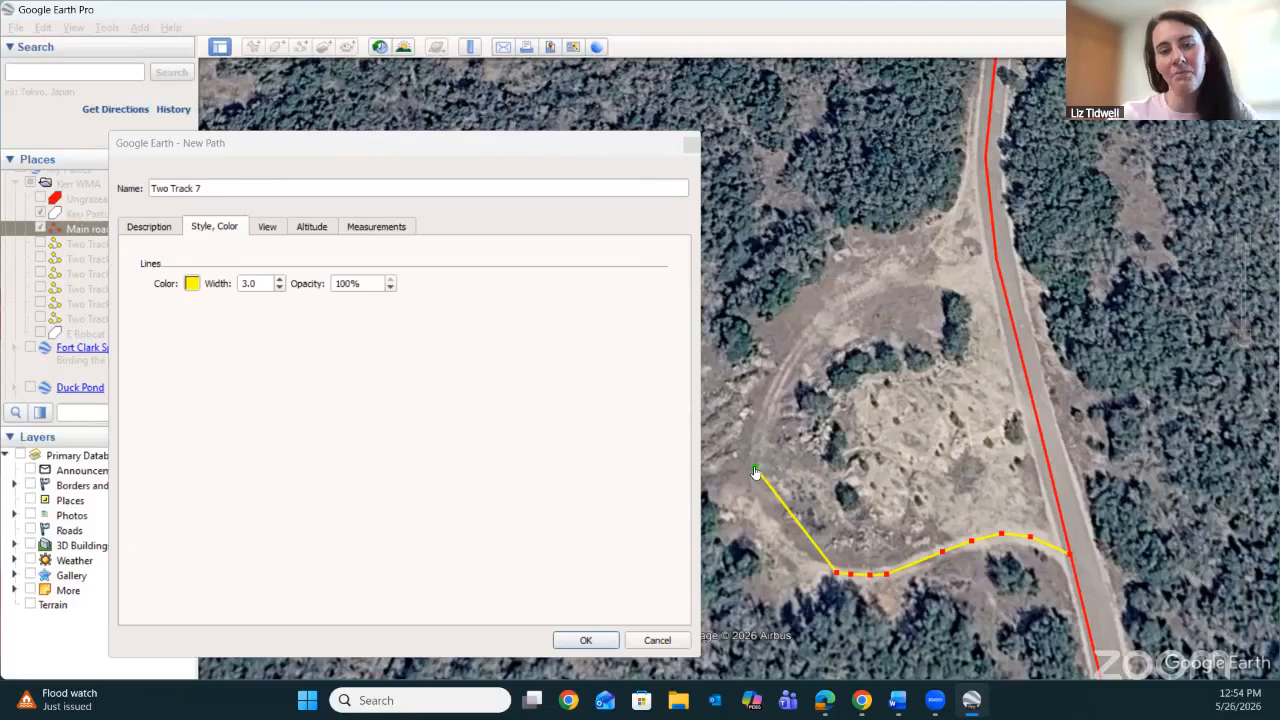
pyautogui.moveTo(757, 472); pyautogui.dragTo(818, 571)
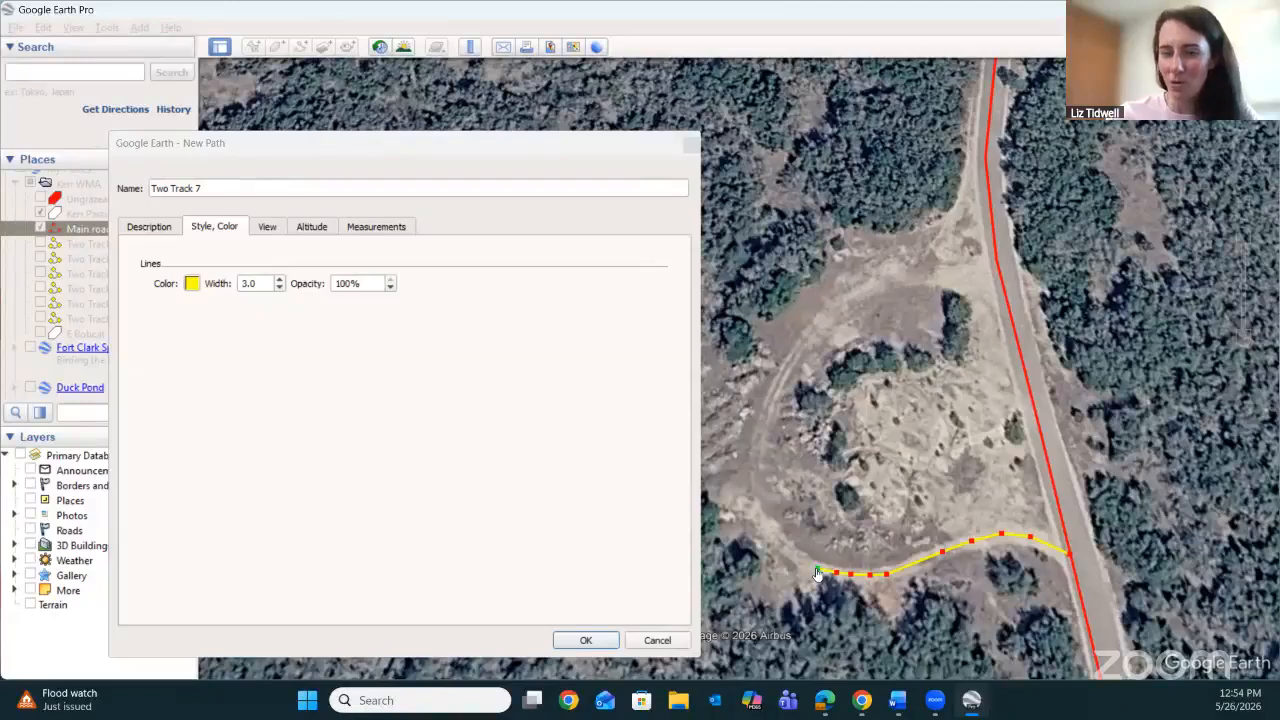
pyautogui.click(797, 558)
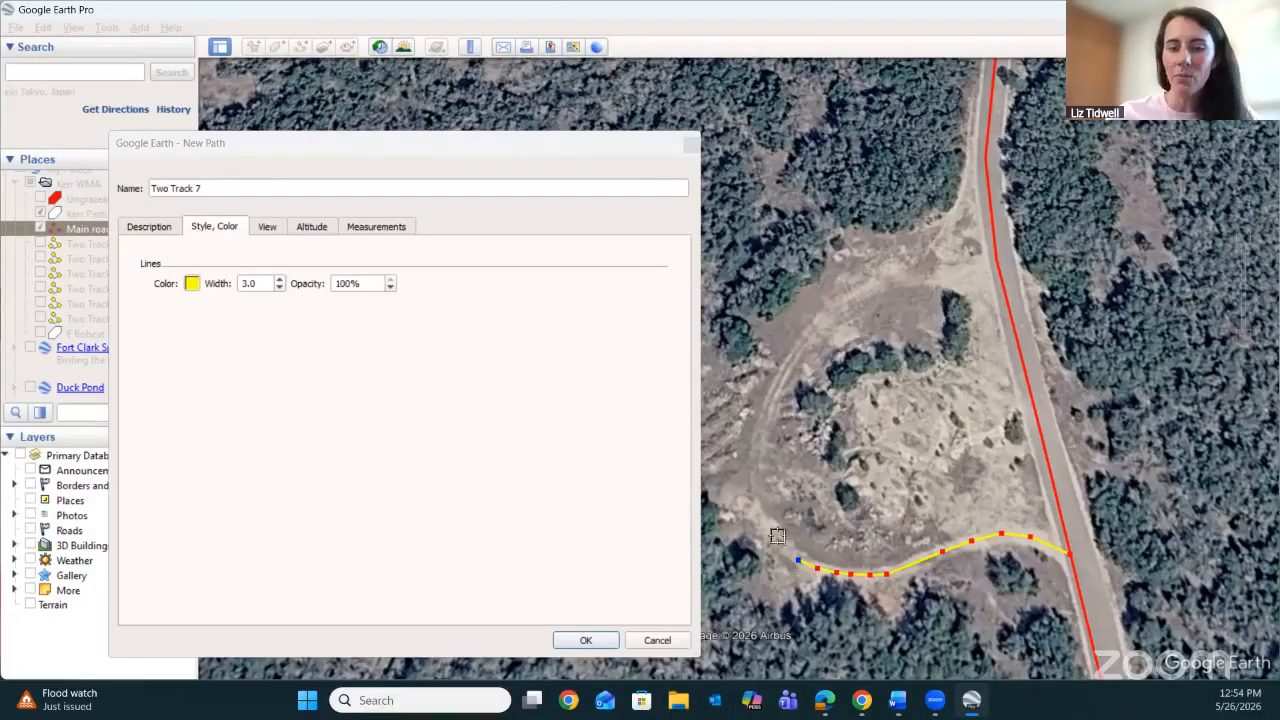
pyautogui.click(777, 540)
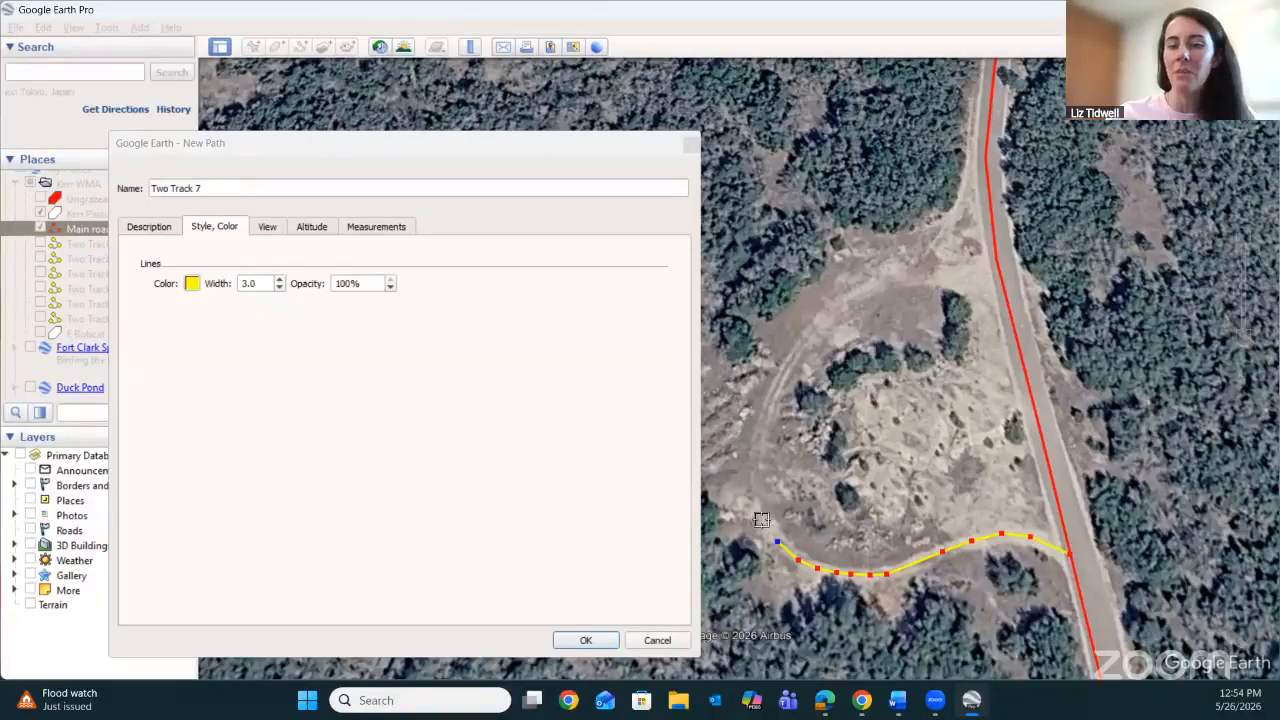
pyautogui.click(762, 521)
pyautogui.click(755, 490)
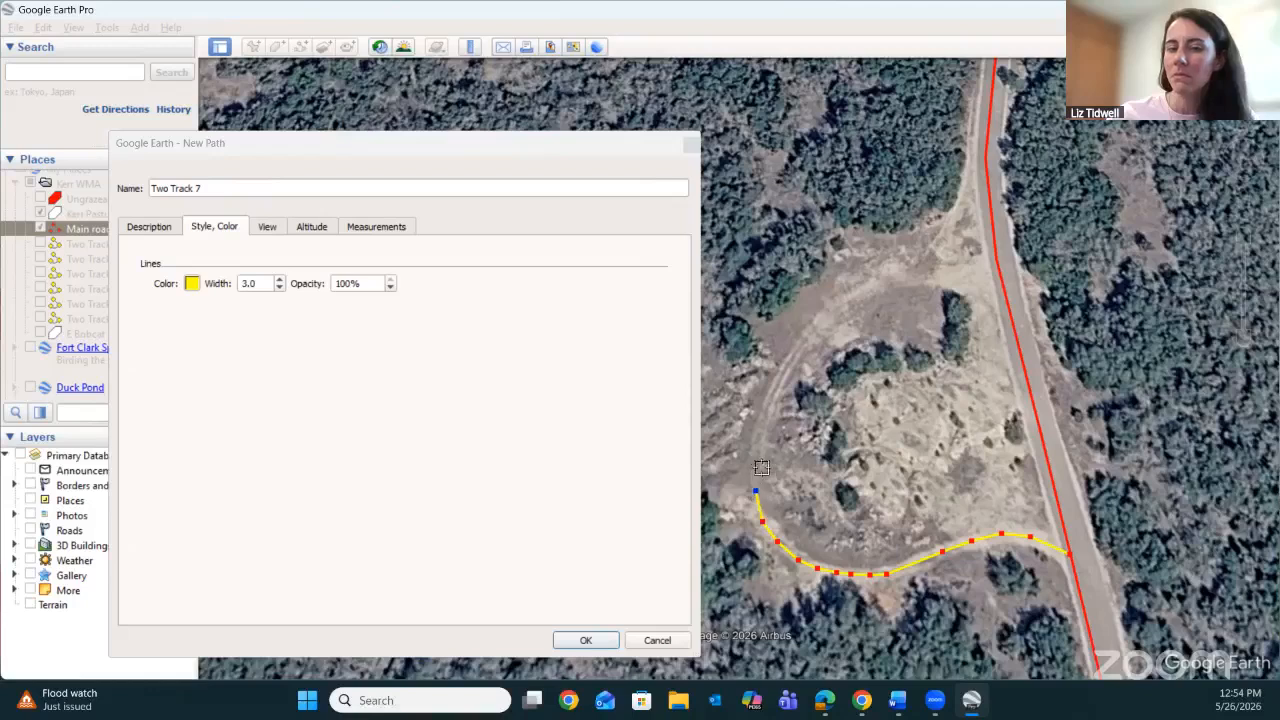
pyautogui.click(755, 451)
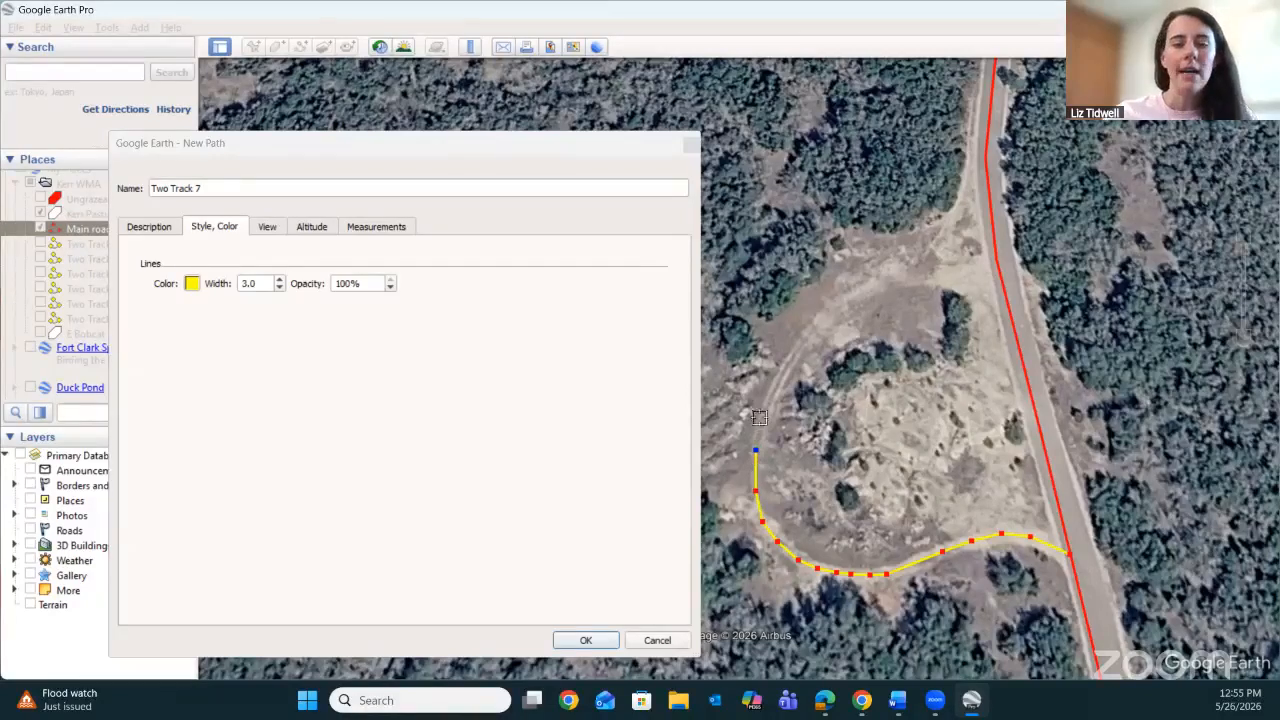
pyautogui.click(767, 414)
pyautogui.click(793, 357)
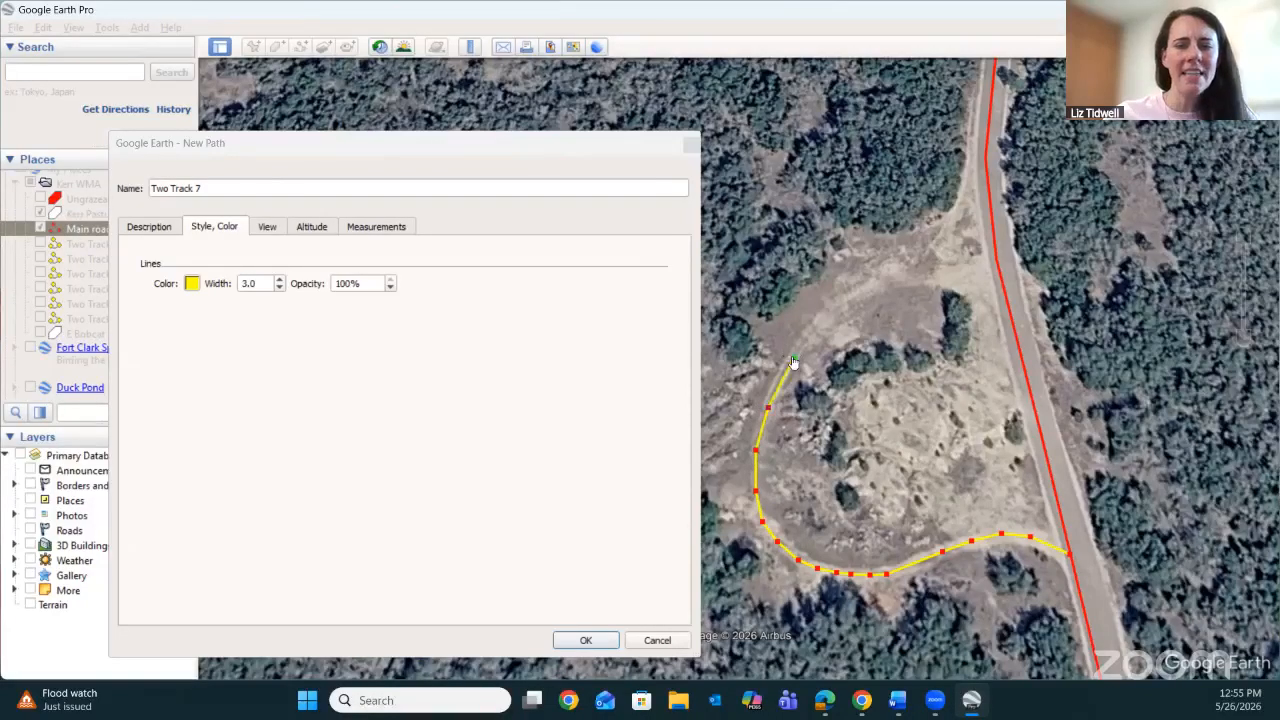
# Trace Two Track 7 around the loop's northern side to the Main road, moving the stray point back onto the track, and save the path.
pyautogui.click(814, 320)
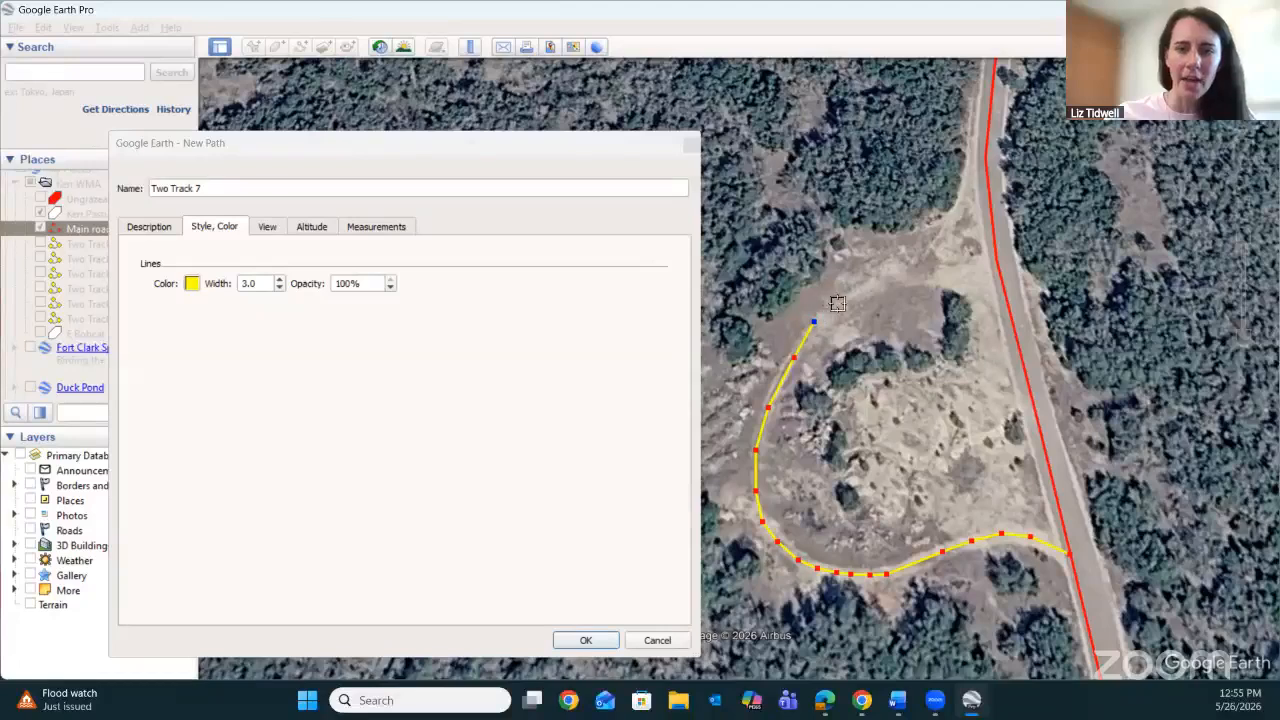
pyautogui.click(839, 303)
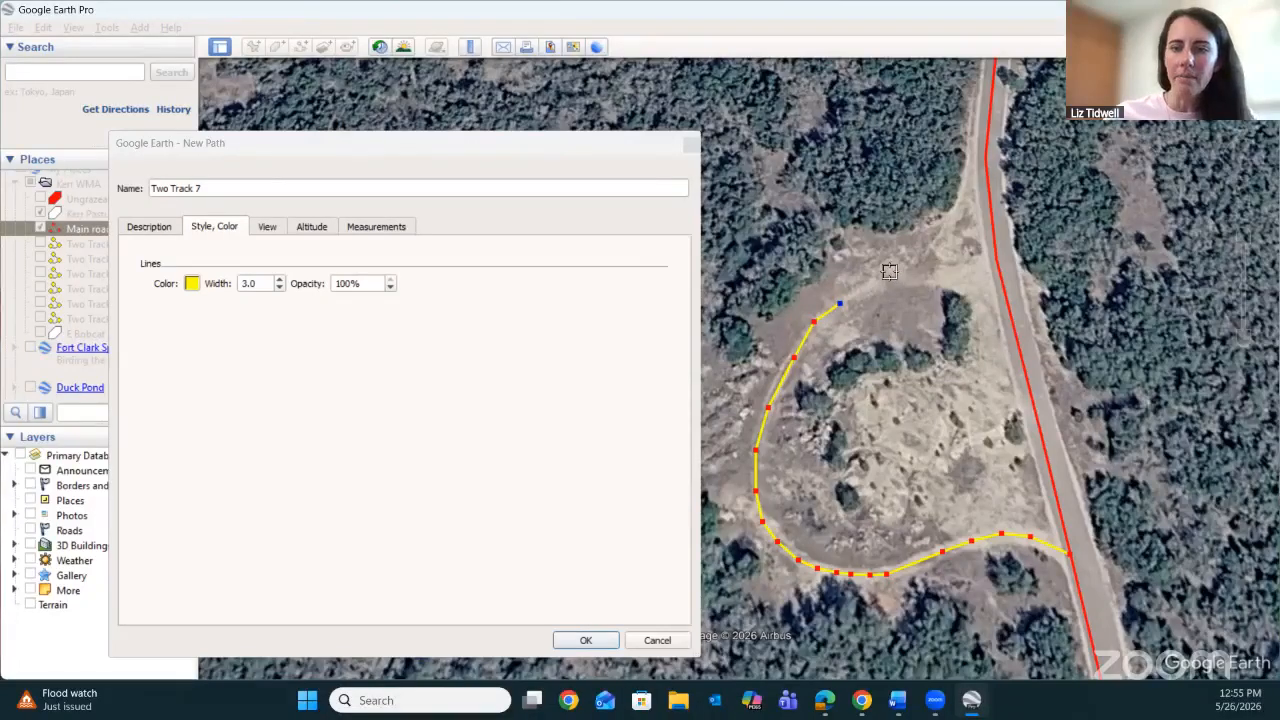
pyautogui.click(891, 272)
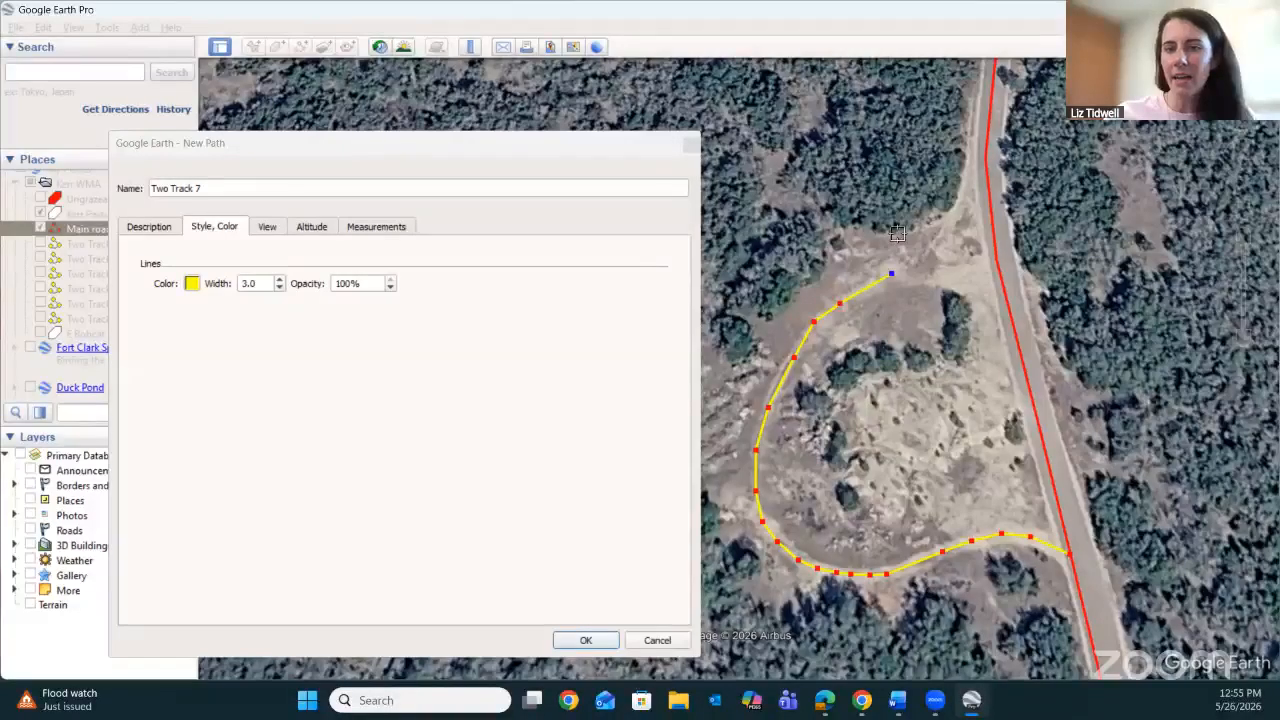
pyautogui.click(897, 238)
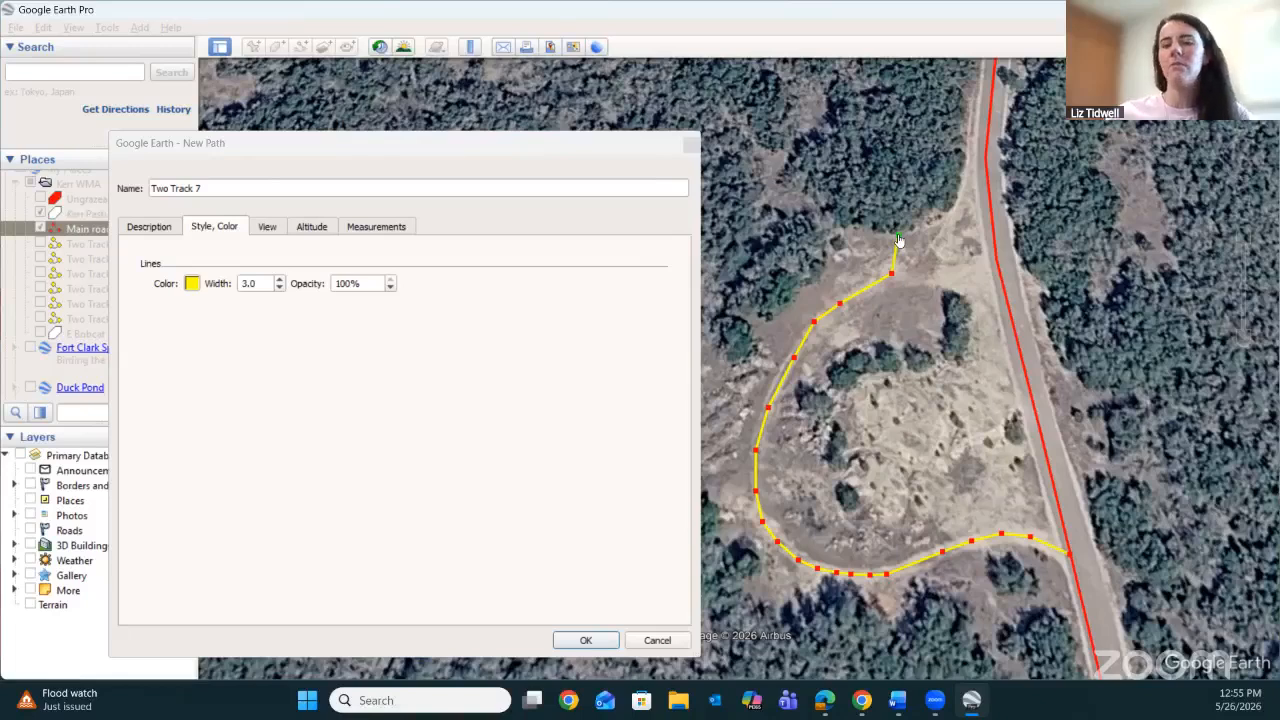
pyautogui.moveTo(898, 237); pyautogui.dragTo(936, 270)
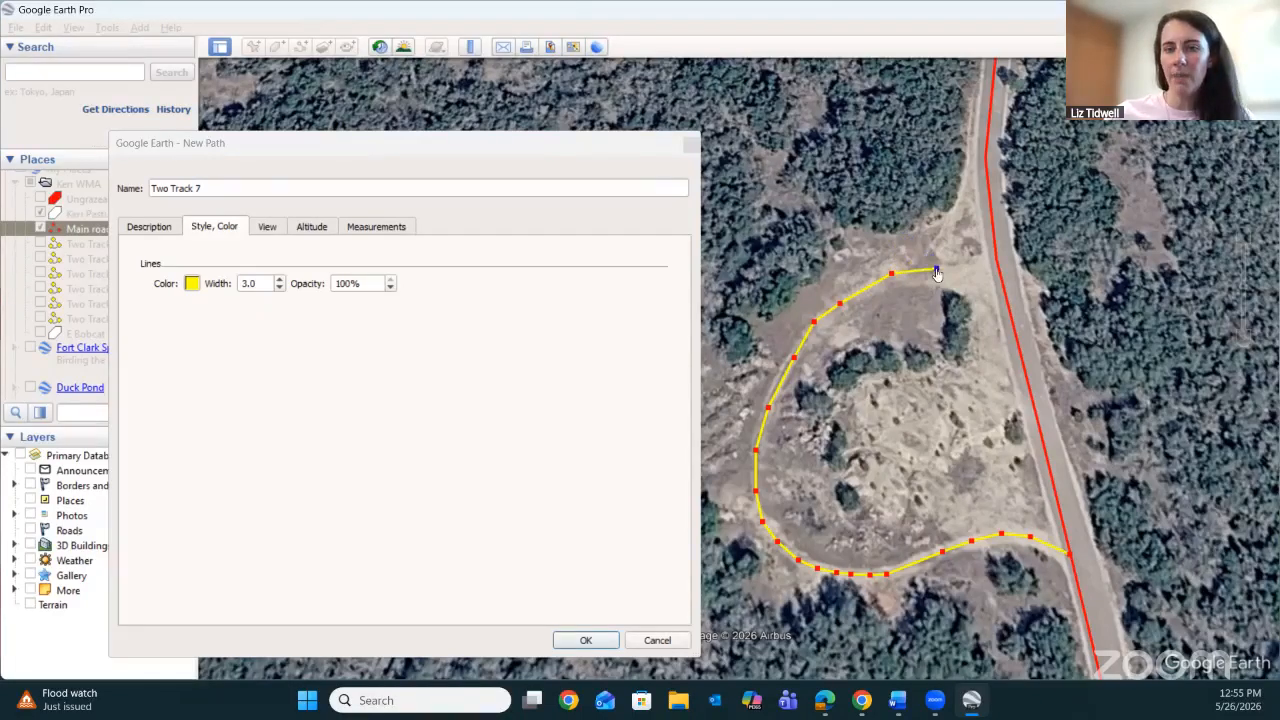
pyautogui.click(978, 270)
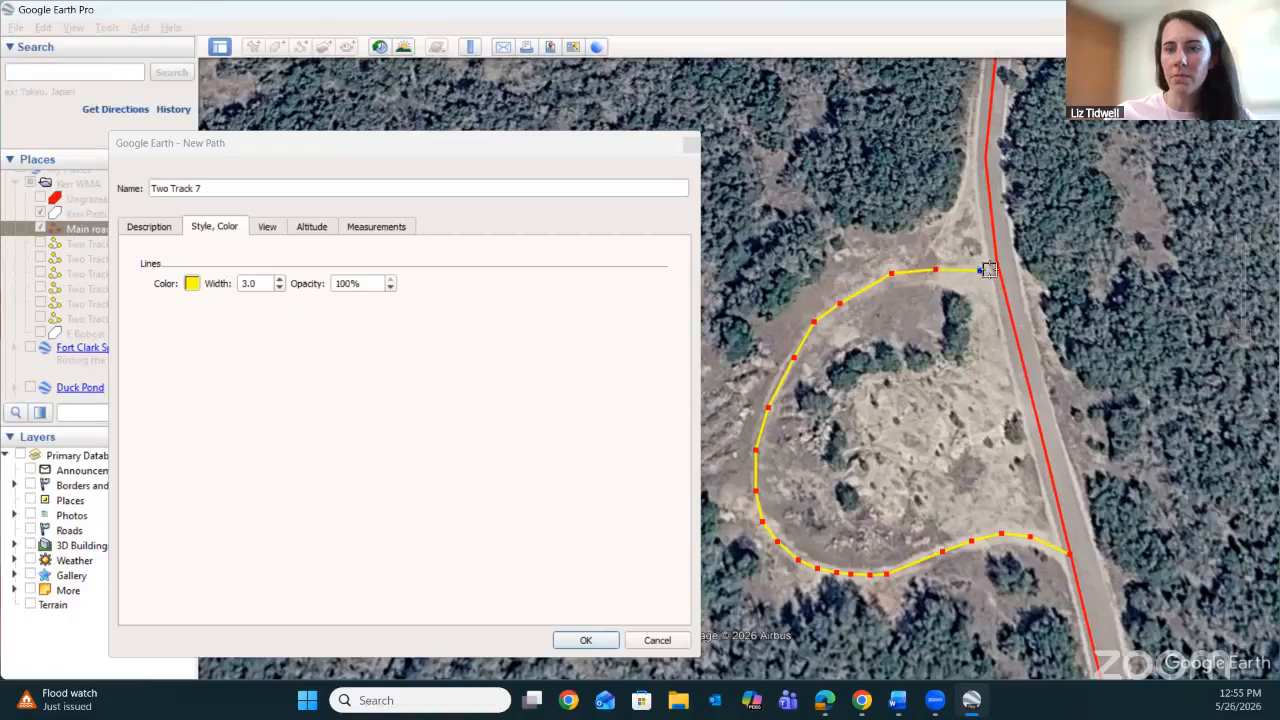
pyautogui.click(999, 273)
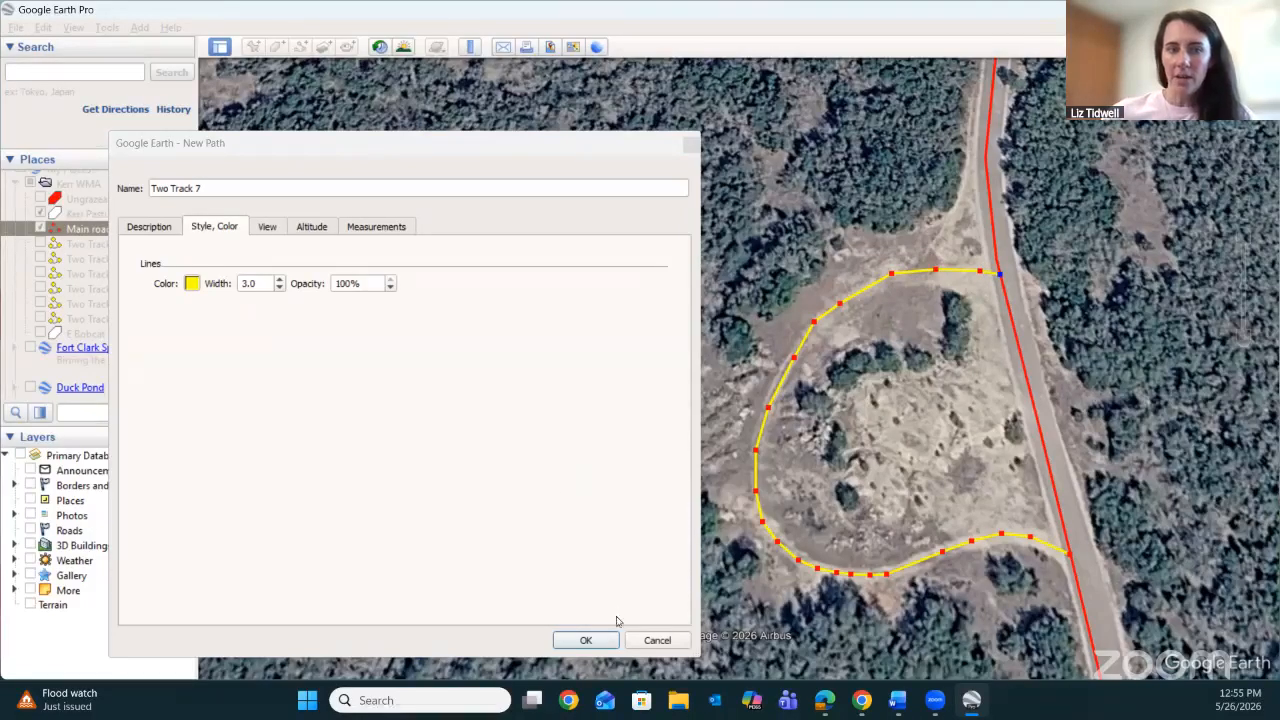
pyautogui.click(585, 639)
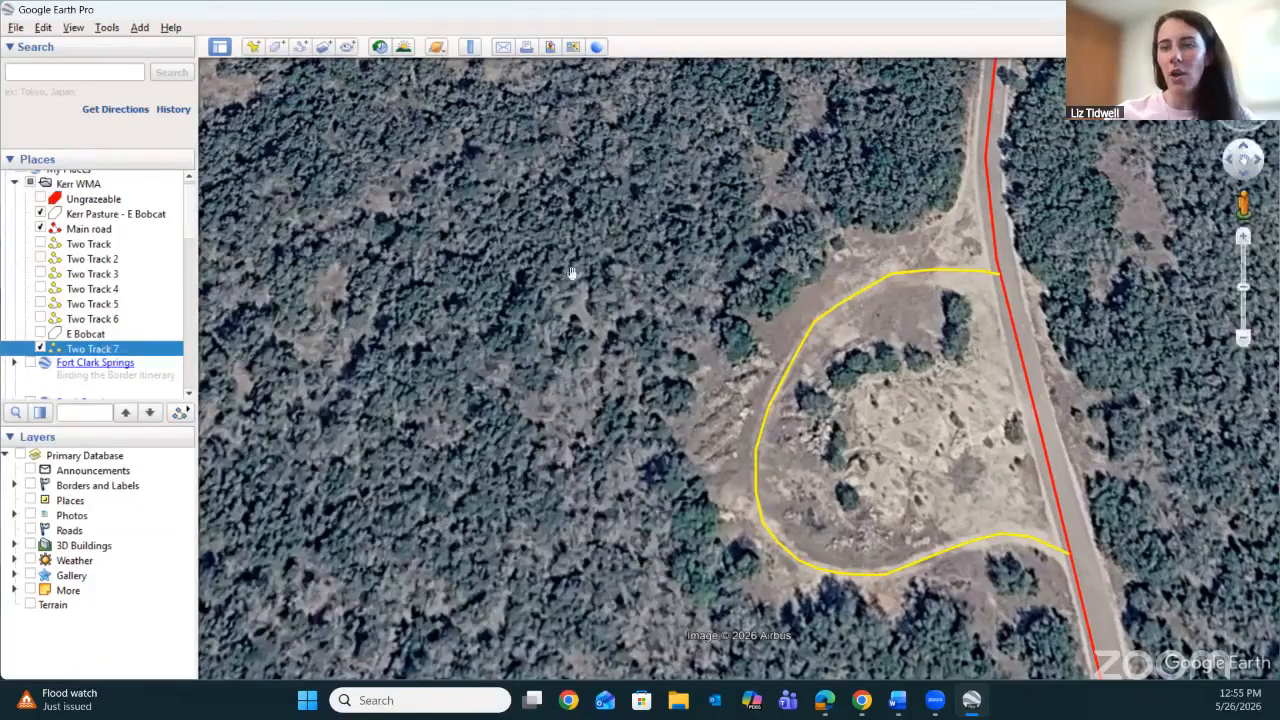
# Show the Two Track and Two Track 2 to Two Track 6 paths, framing the whole E Bobcat pasture.
pyautogui.click(40, 244)
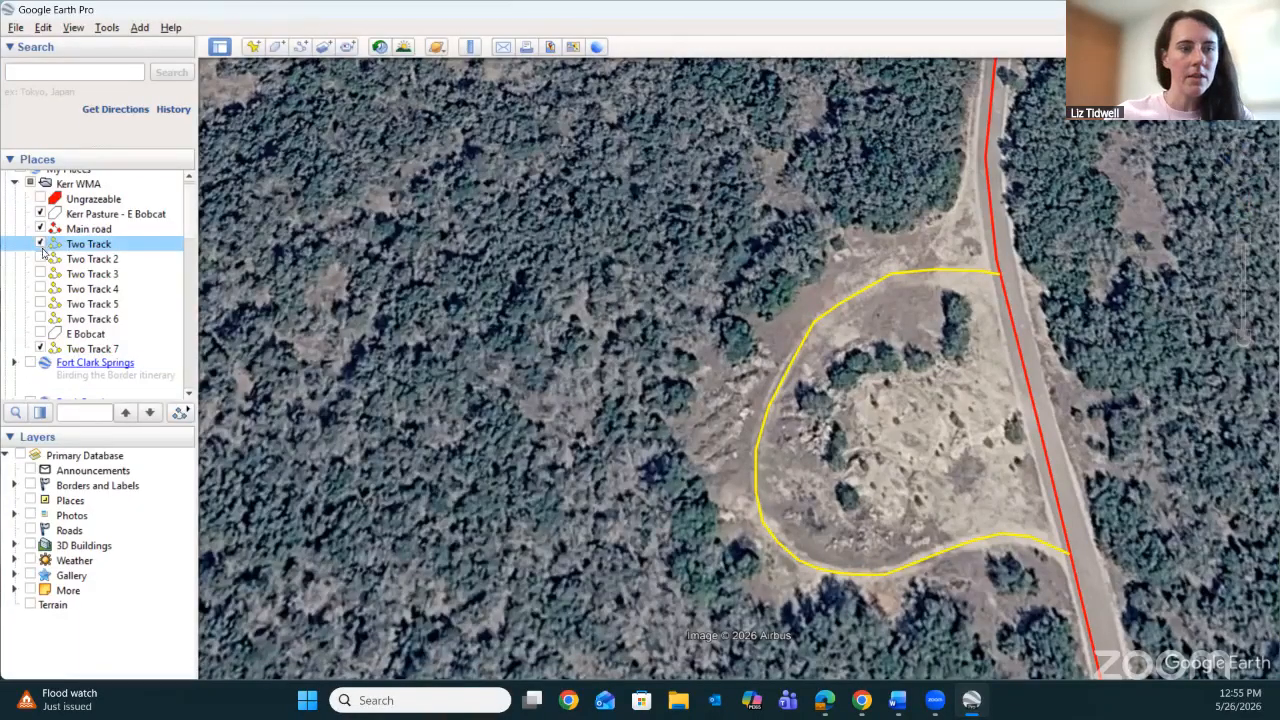
pyautogui.click(40, 259)
pyautogui.click(40, 274)
pyautogui.click(40, 289)
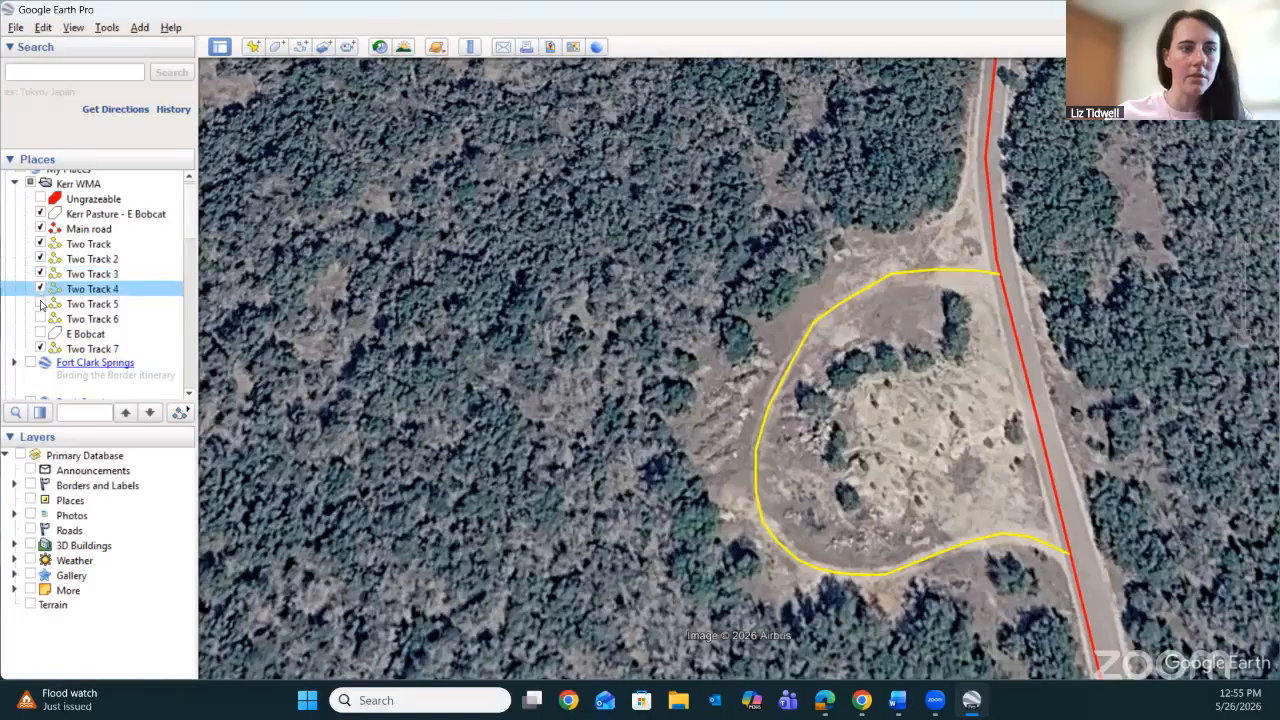
pyautogui.click(40, 304)
pyautogui.click(40, 319)
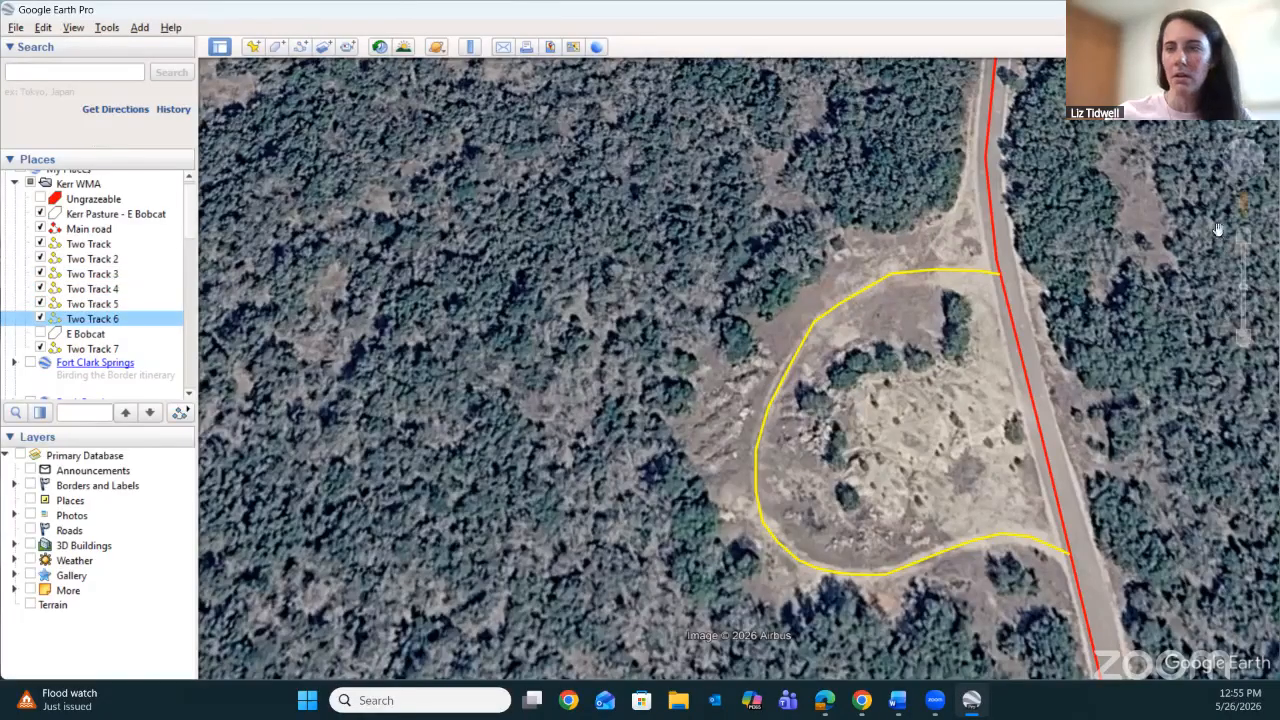
pyautogui.scroll(-5, 737, 354)
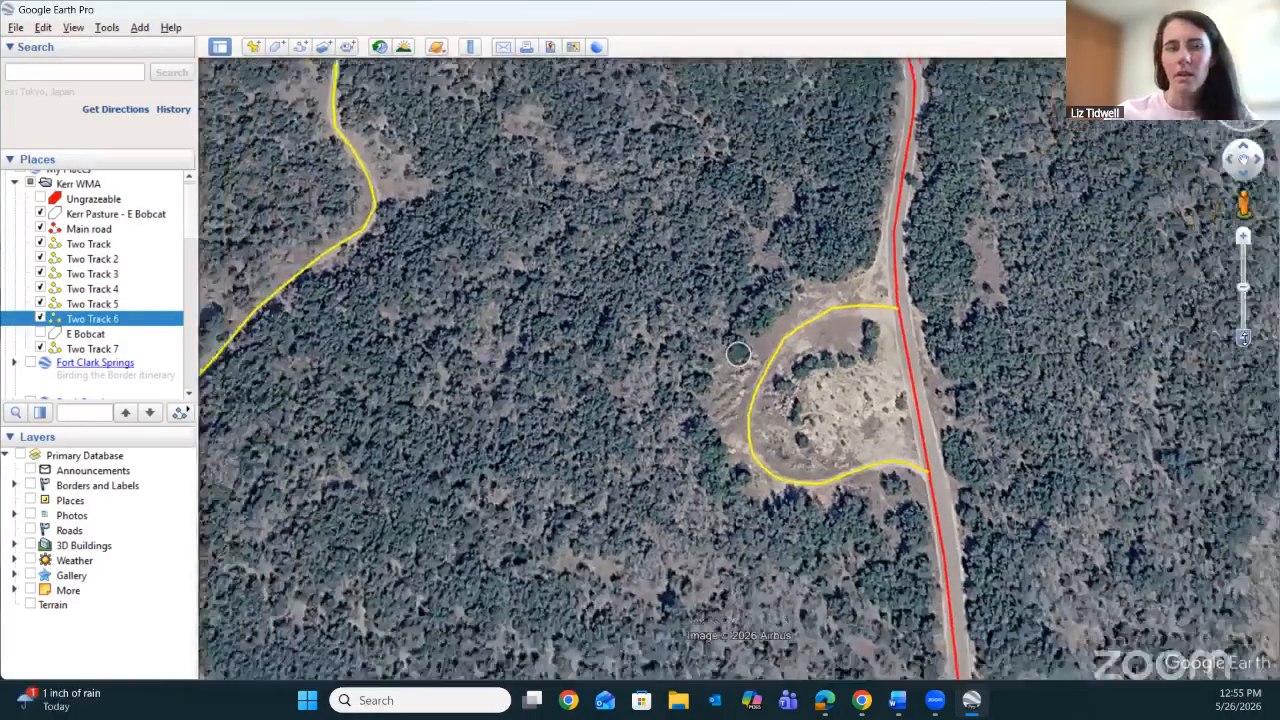
pyautogui.scroll(-6, 737, 354)
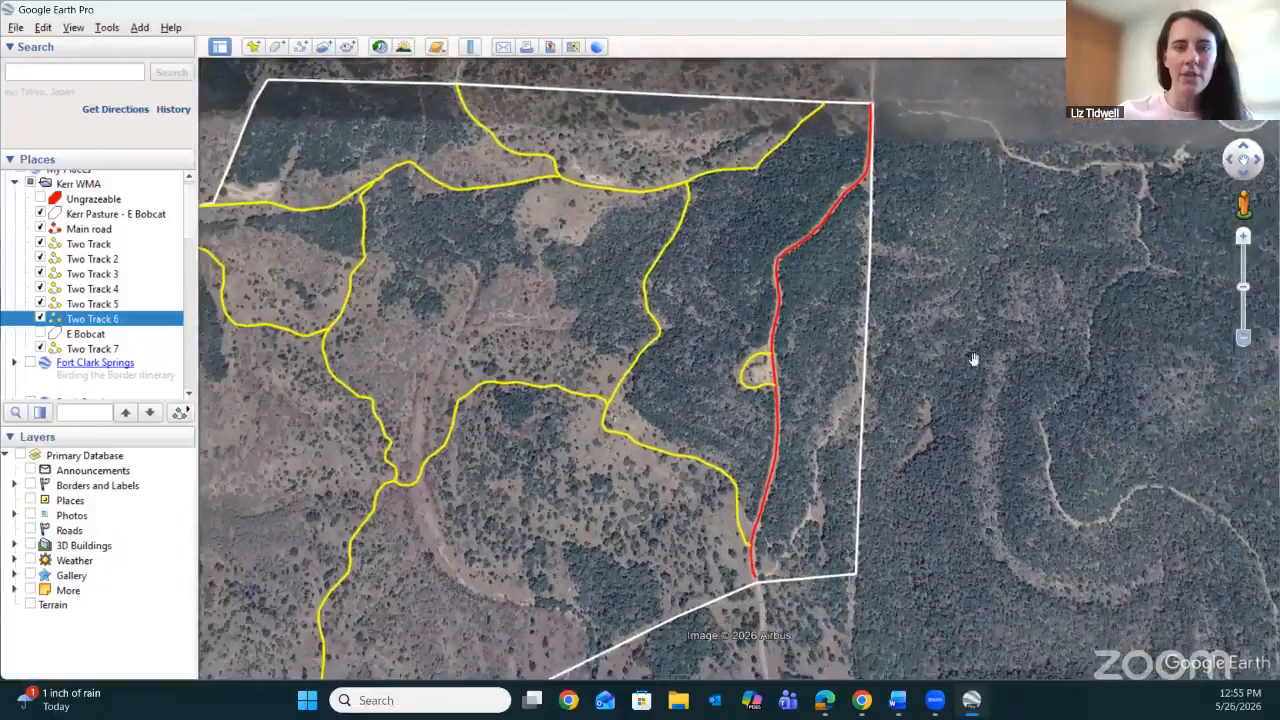
pyautogui.moveTo(668, 303); pyautogui.dragTo(792, 264)
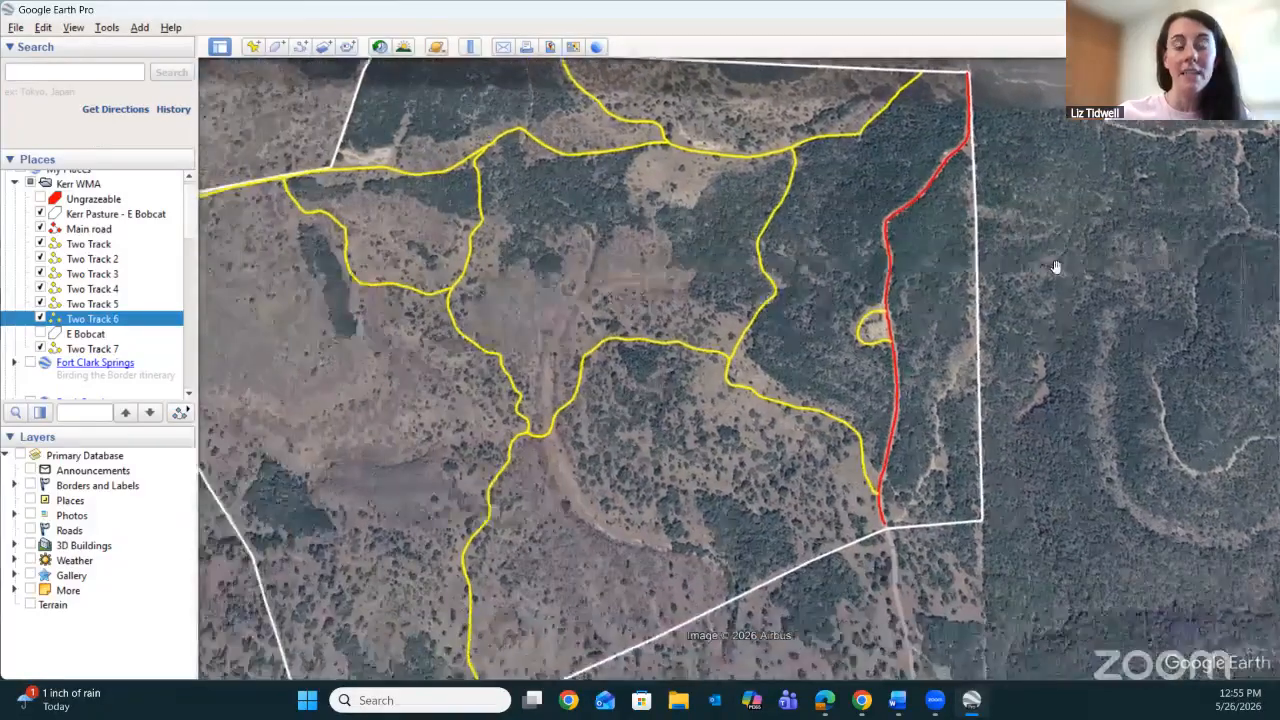
pyautogui.click(1243, 337)
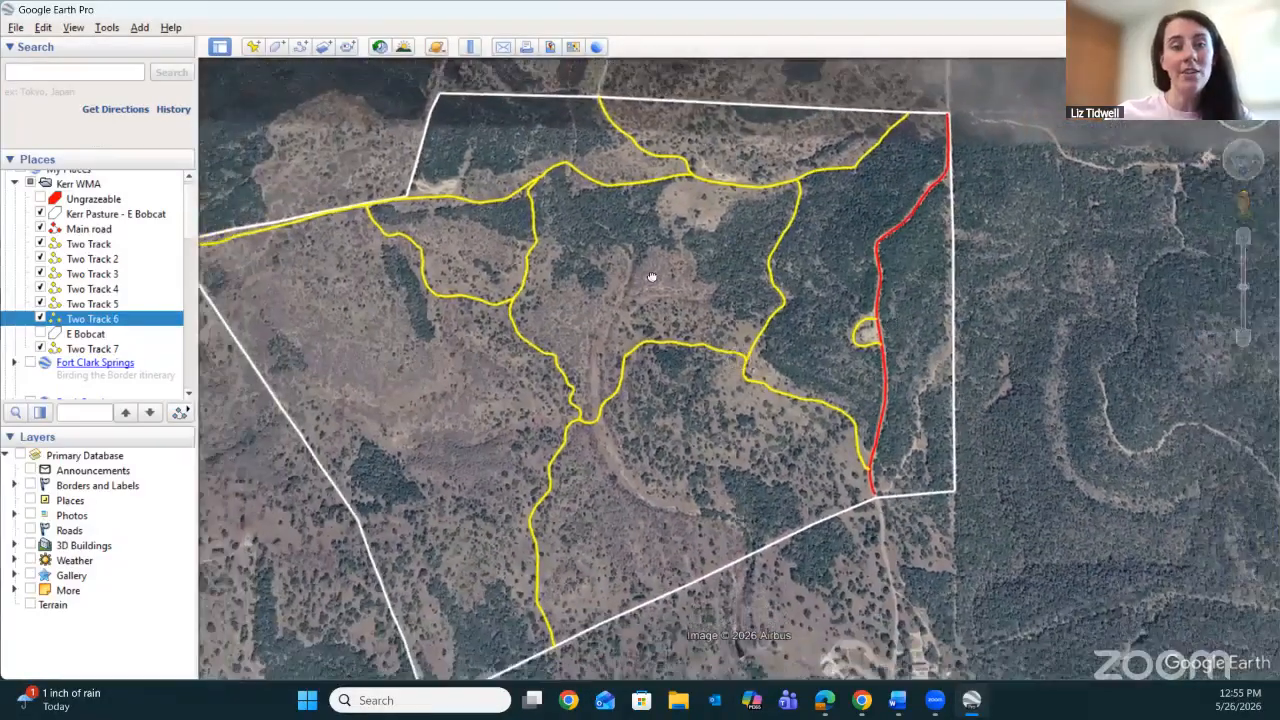
pyautogui.moveTo(645, 292); pyautogui.dragTo(685, 278)
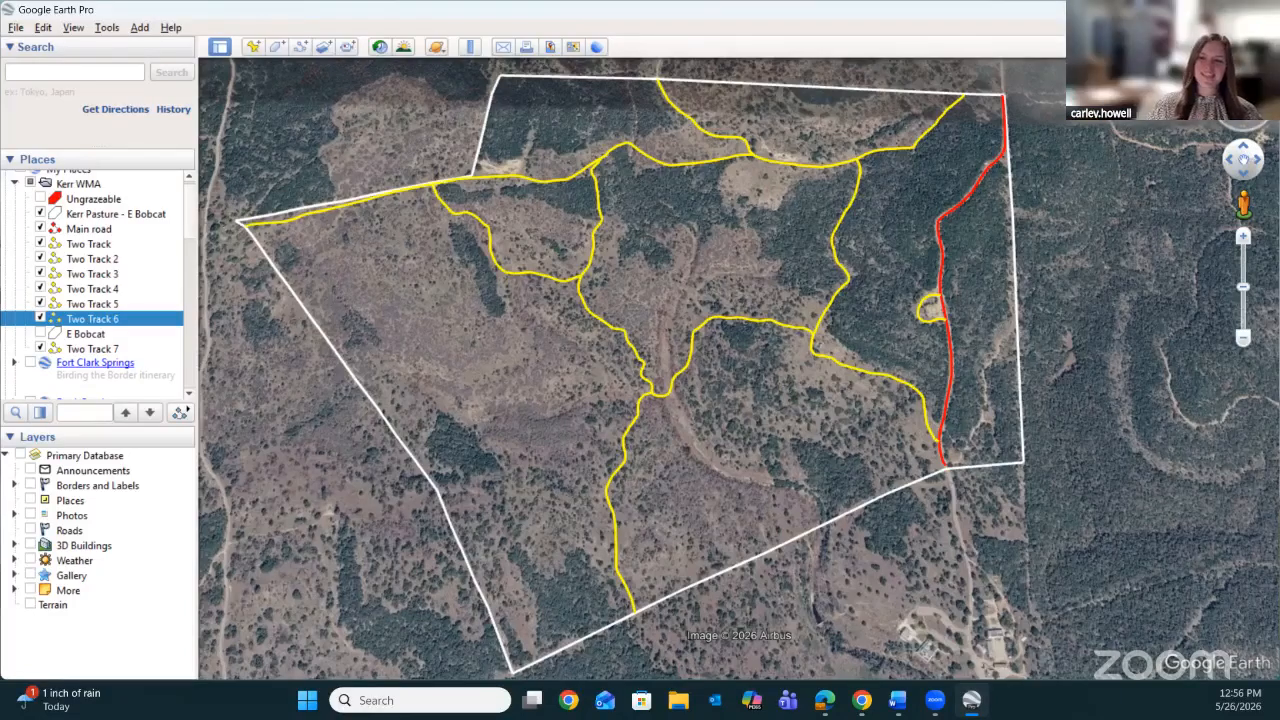
pyautogui.click(1245, 120)
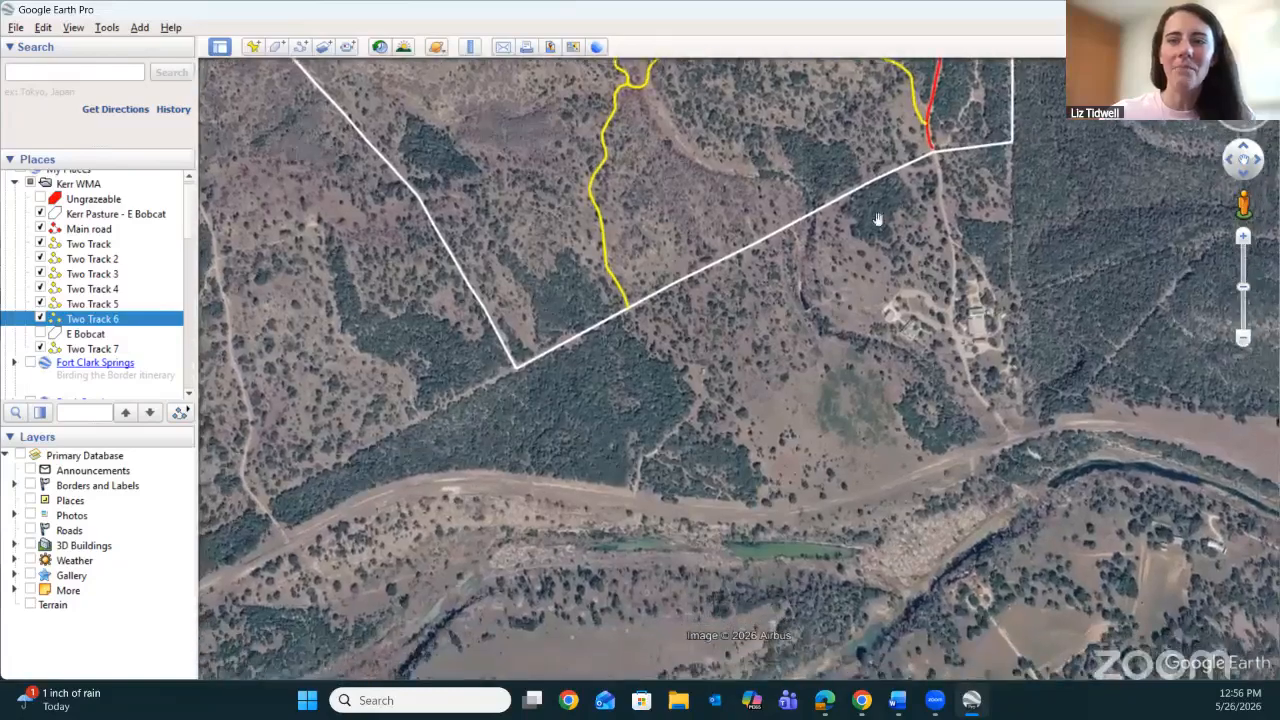
pyautogui.moveTo(877, 220); pyautogui.dragTo(951, 643)
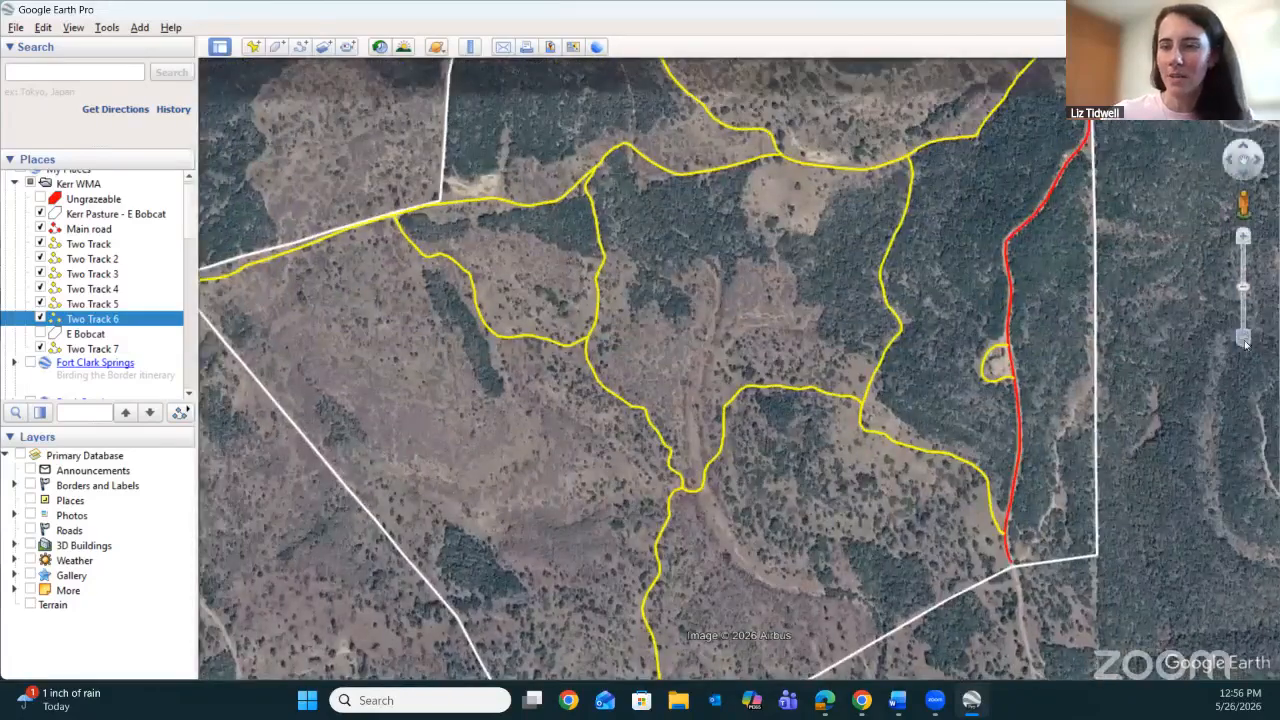
pyautogui.click(1243, 340)
pyautogui.moveTo(888, 390); pyautogui.dragTo(896, 358)
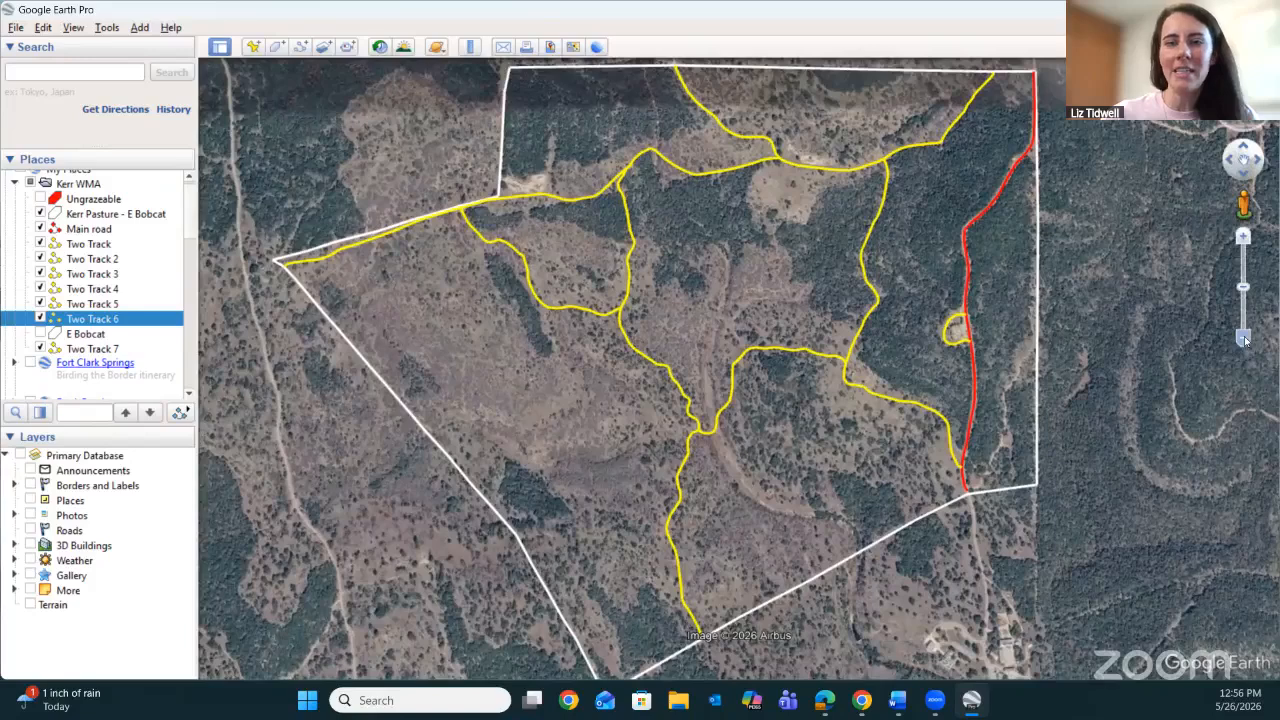
# Hide the Two Track and Two Track 2 paths to see their extent in the pasture, and show both again.
pyautogui.click(1246, 340)
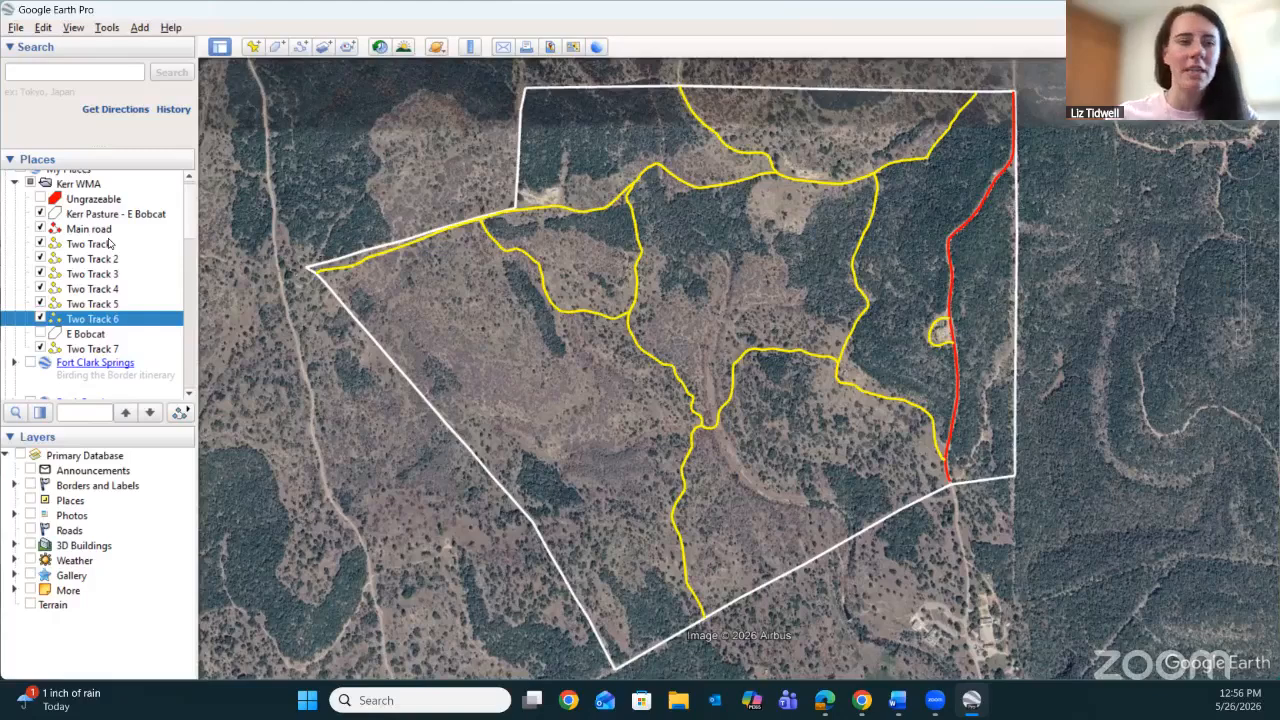
pyautogui.click(40, 244)
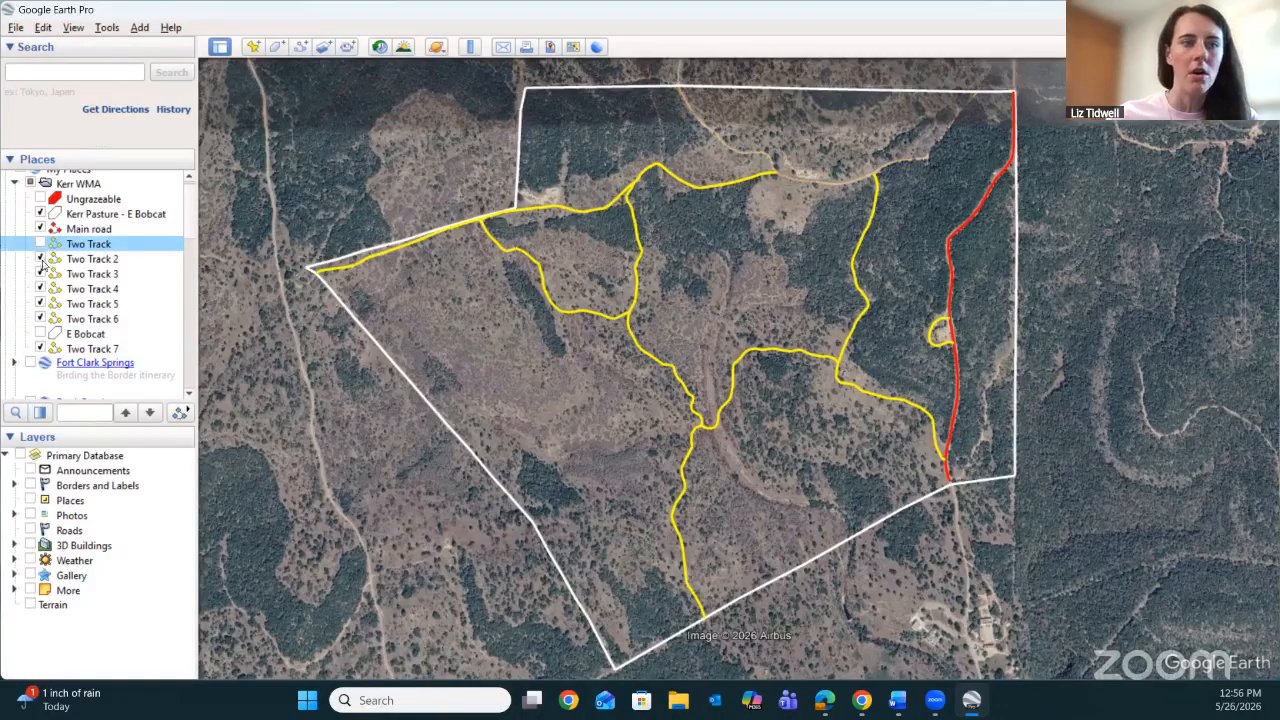
pyautogui.click(40, 259)
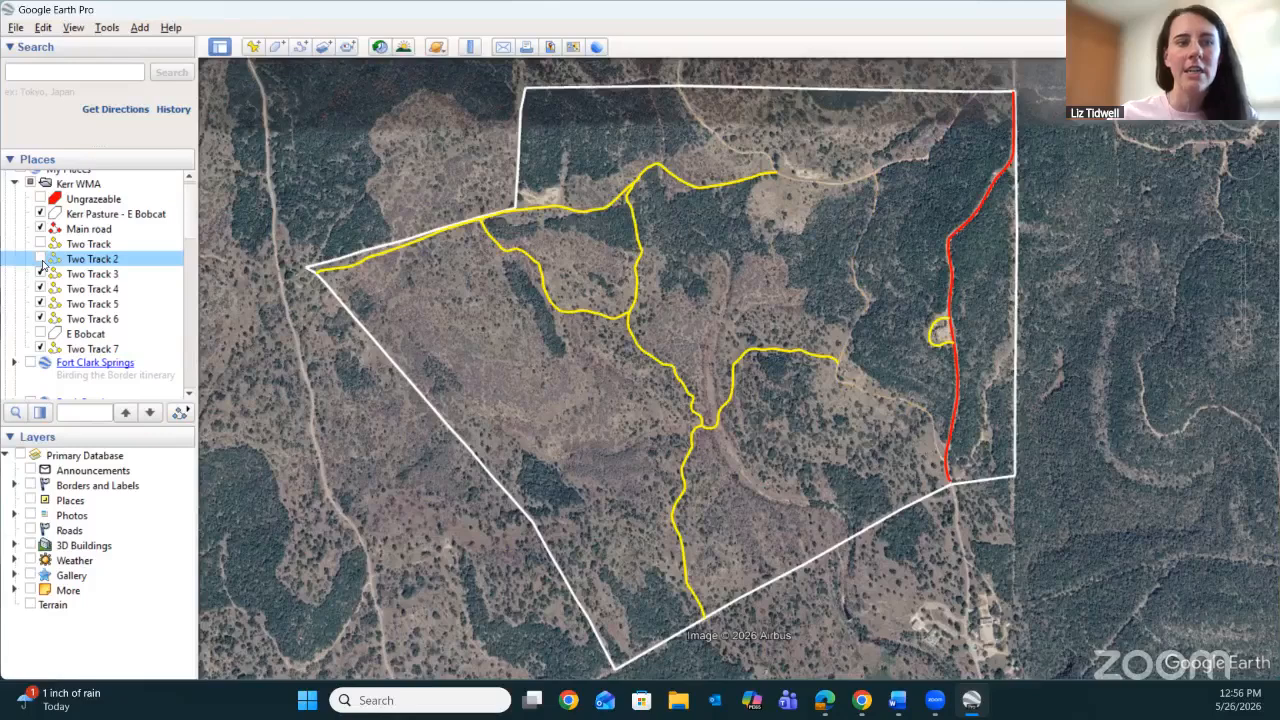
pyautogui.click(40, 259)
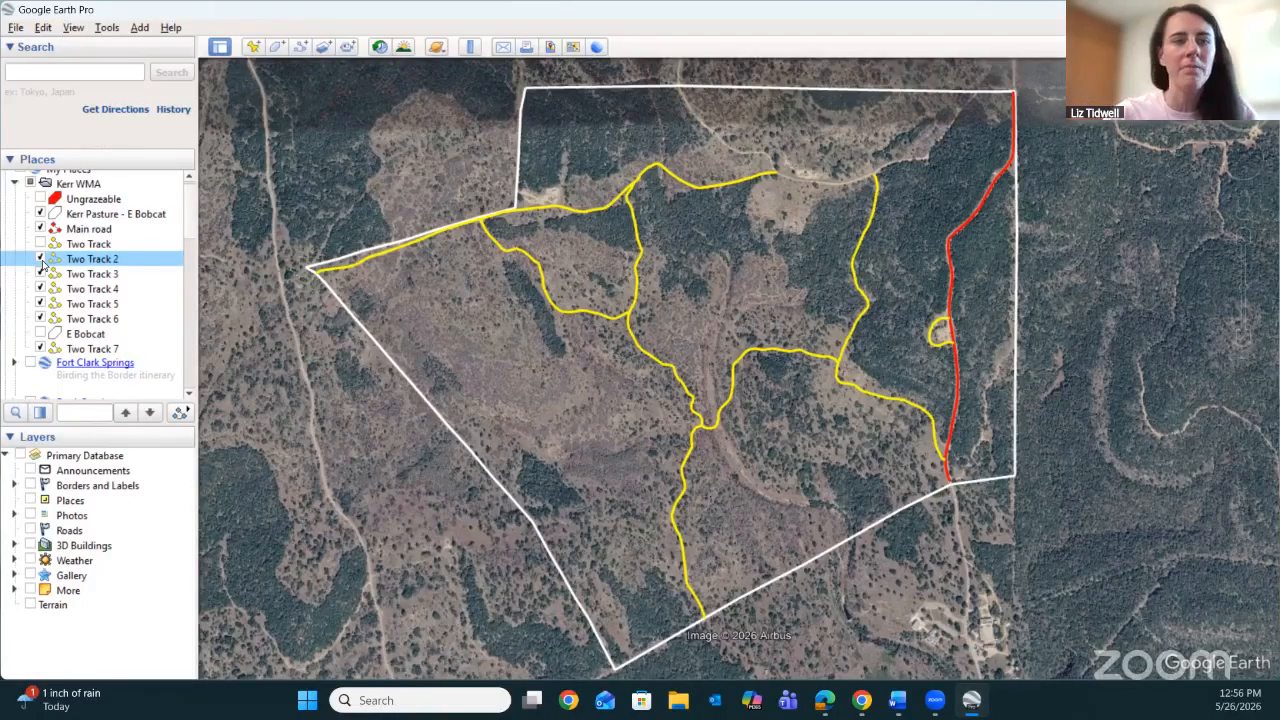
pyautogui.click(40, 259)
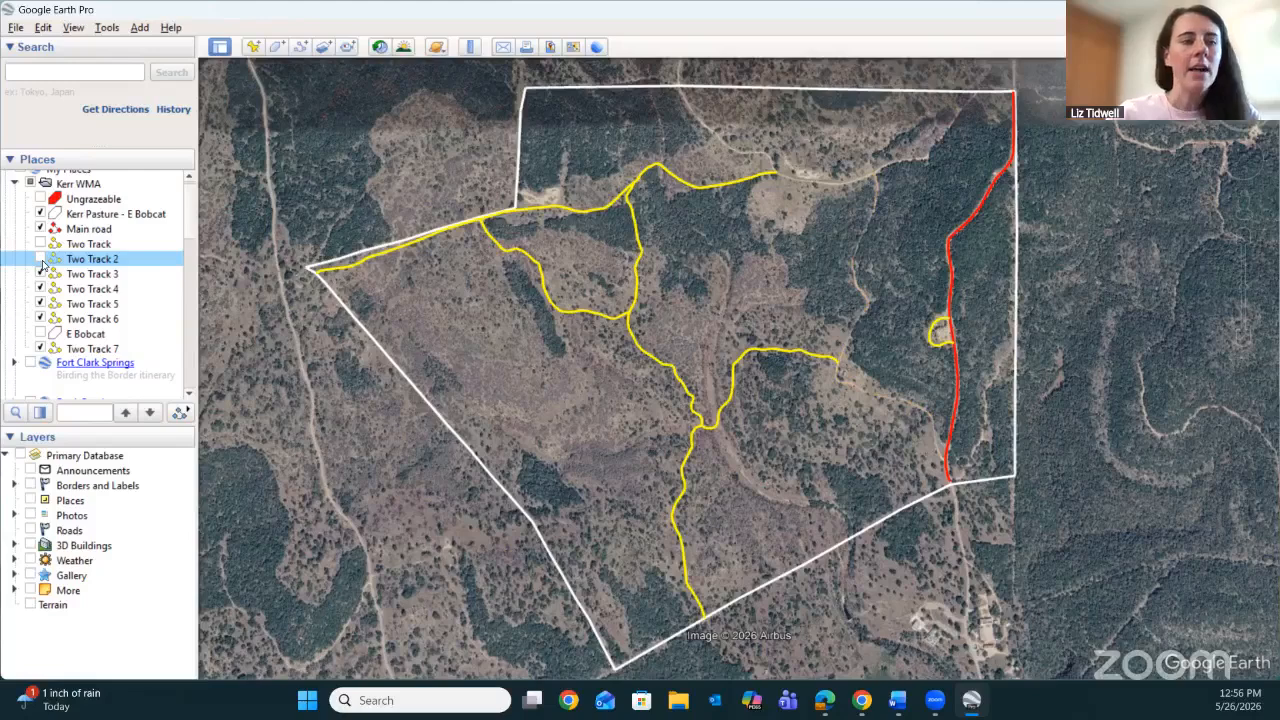
pyautogui.click(40, 244)
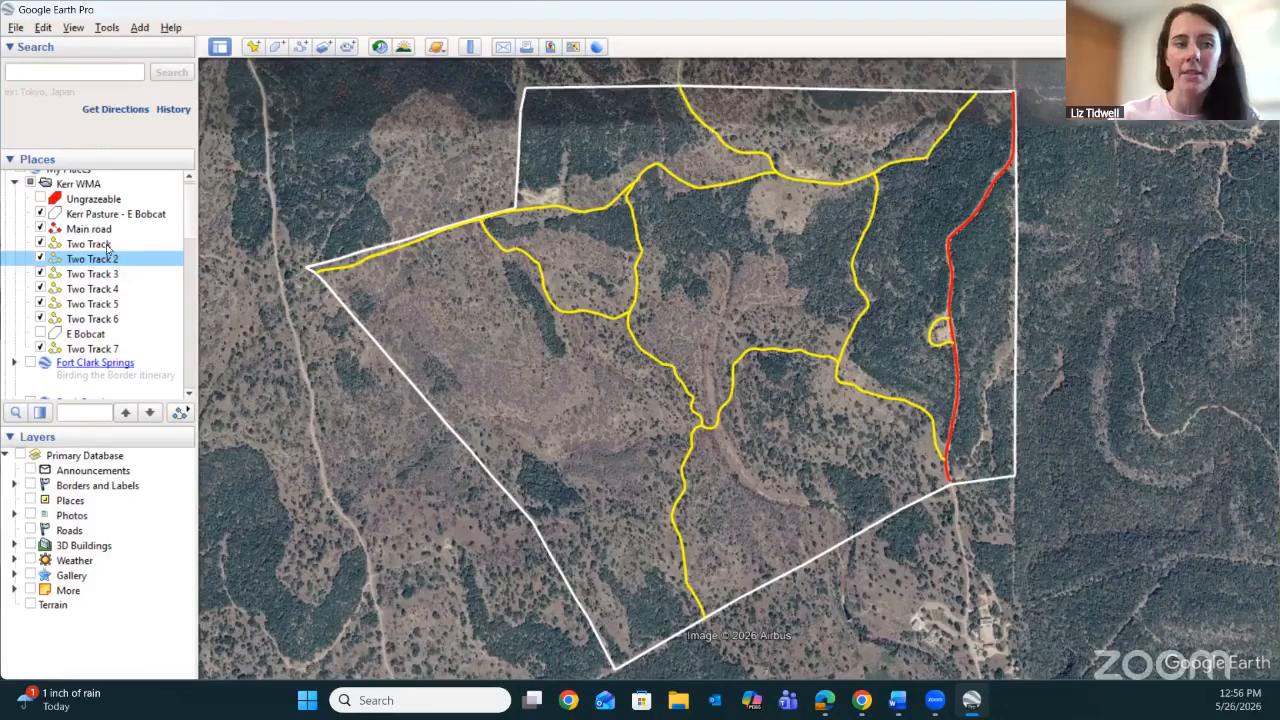
# Select the paths Two Track to Two Track 7 one by one, leaving E Bobcat out of the selection.
pyautogui.click(107, 246)
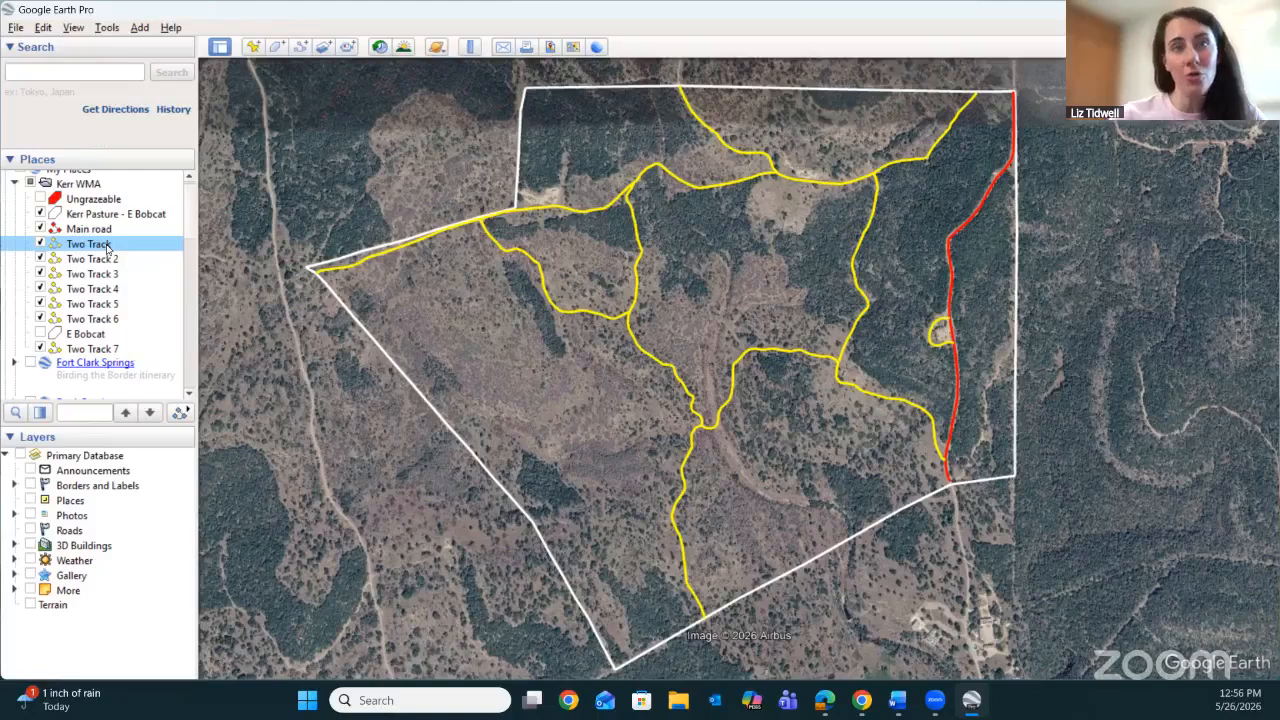
pyautogui.keyDown('shift'); pyautogui.click(112, 262); pyautogui.keyUp('shift')
pyautogui.keyDown('shift'); pyautogui.click(113, 277); pyautogui.keyUp('shift')
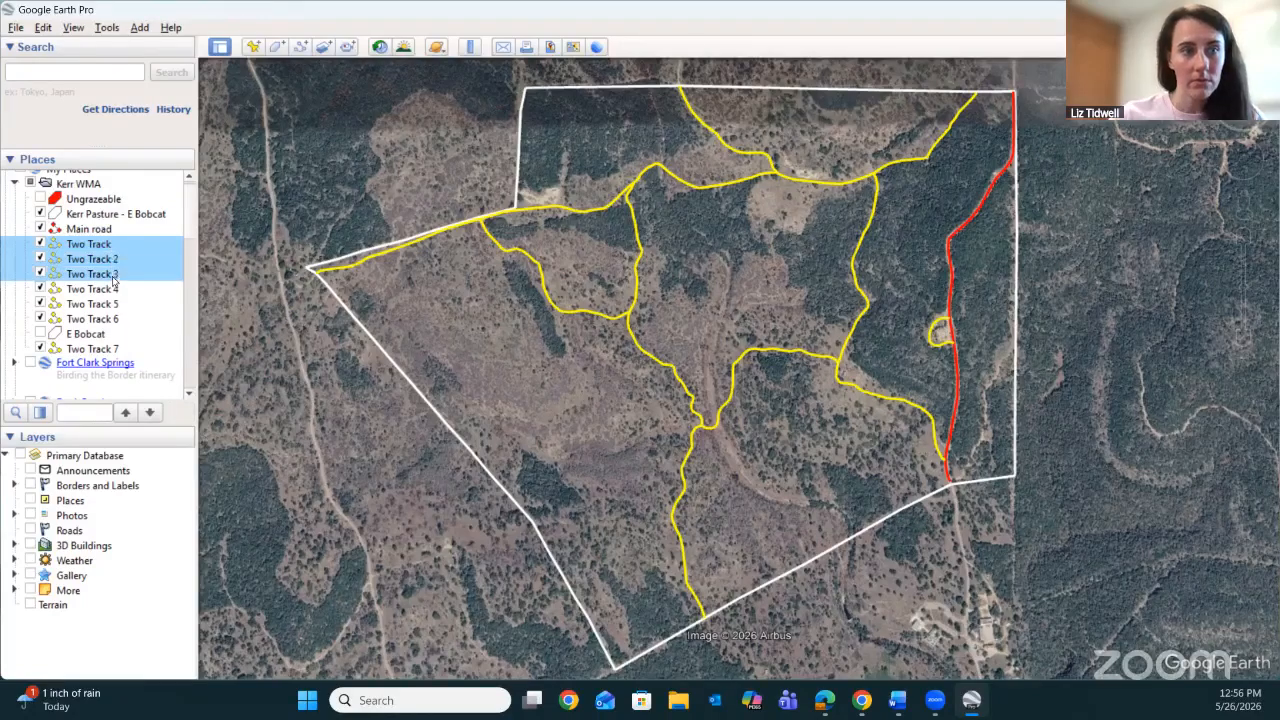
pyautogui.keyDown('shift'); pyautogui.click(114, 290); pyautogui.keyUp('shift')
pyautogui.keyDown('shift'); pyautogui.click(115, 305); pyautogui.keyUp('shift')
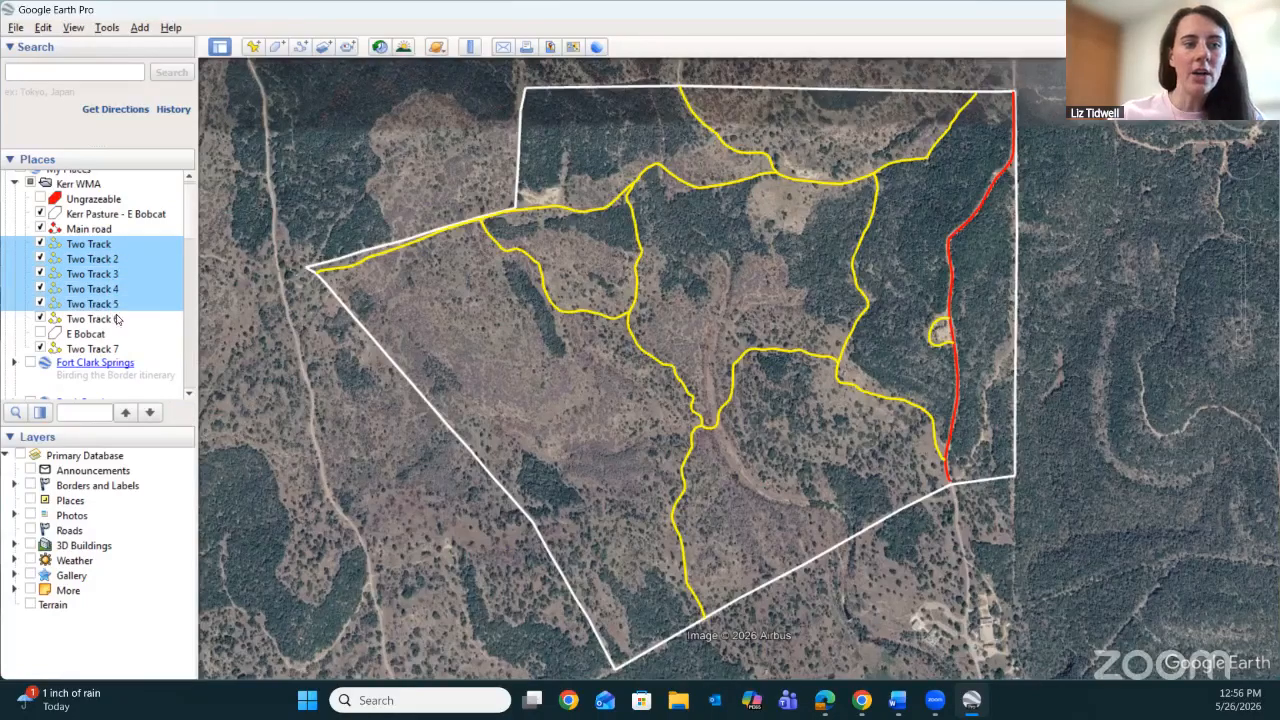
pyautogui.keyDown('shift'); pyautogui.click(117, 320); pyautogui.keyUp('shift')
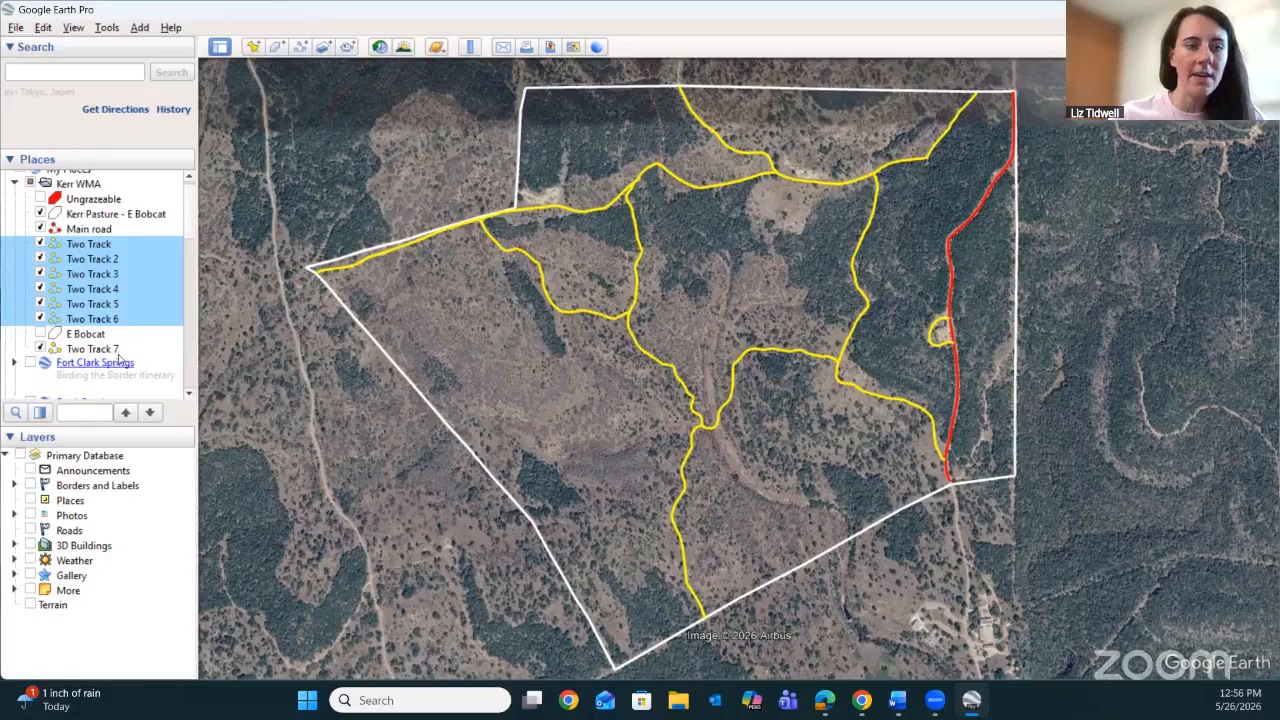
pyautogui.keyDown('ctrl'); pyautogui.click(117, 349); pyautogui.keyUp('ctrl')
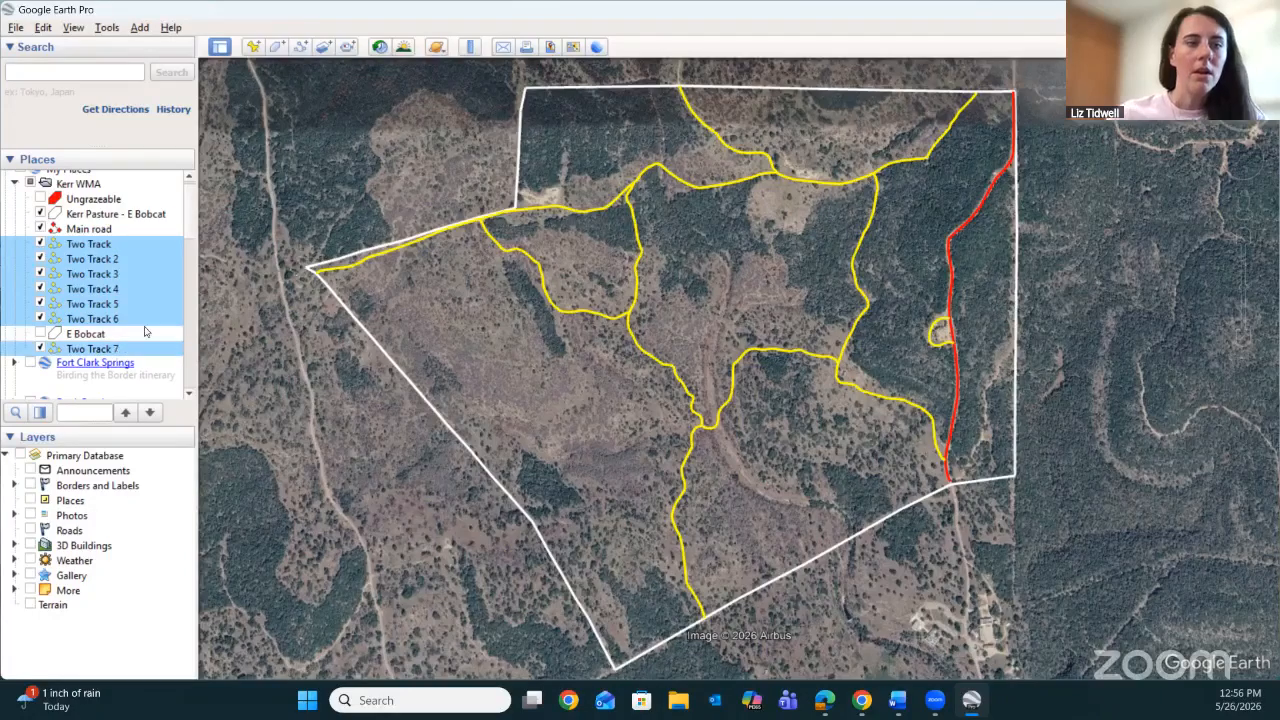
# Select Two Track to Two Track 6 as a range, add Two Track 7, and combine the paths into a multi geometry.
pyautogui.click(103, 245)
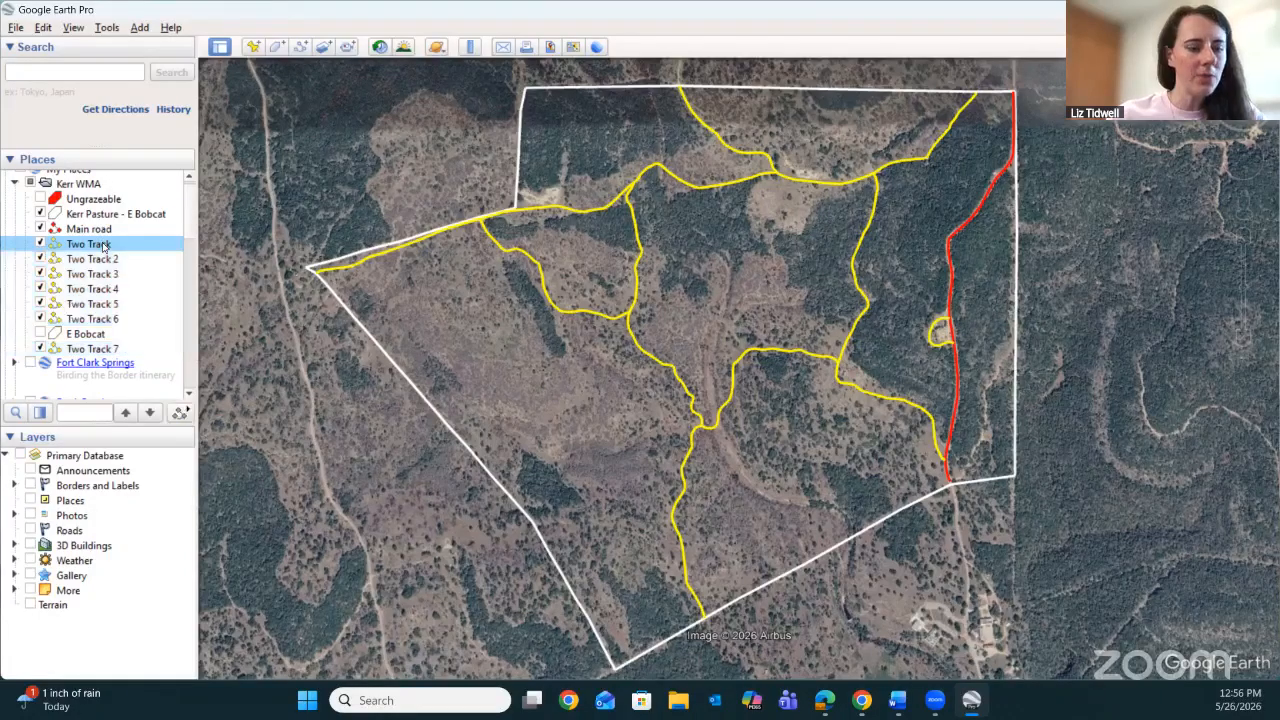
pyautogui.keyDown('shift'); pyautogui.click(115, 319); pyautogui.keyUp('shift')
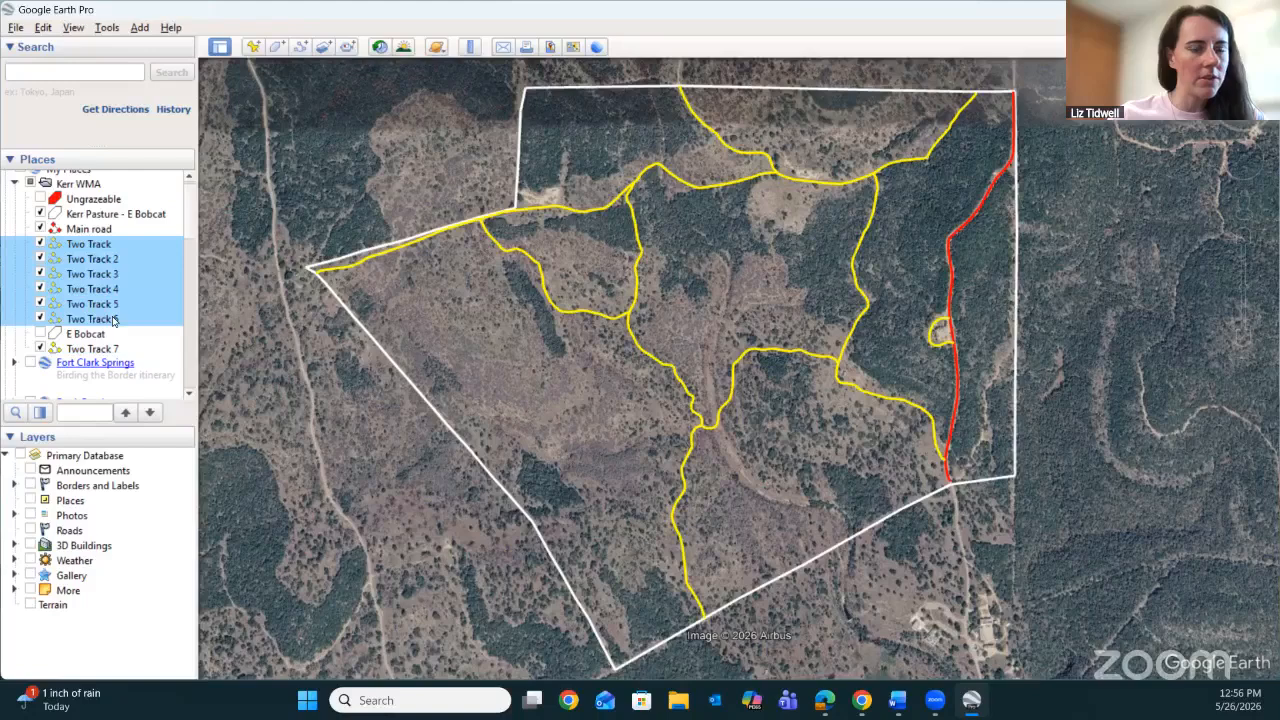
pyautogui.click(109, 243)
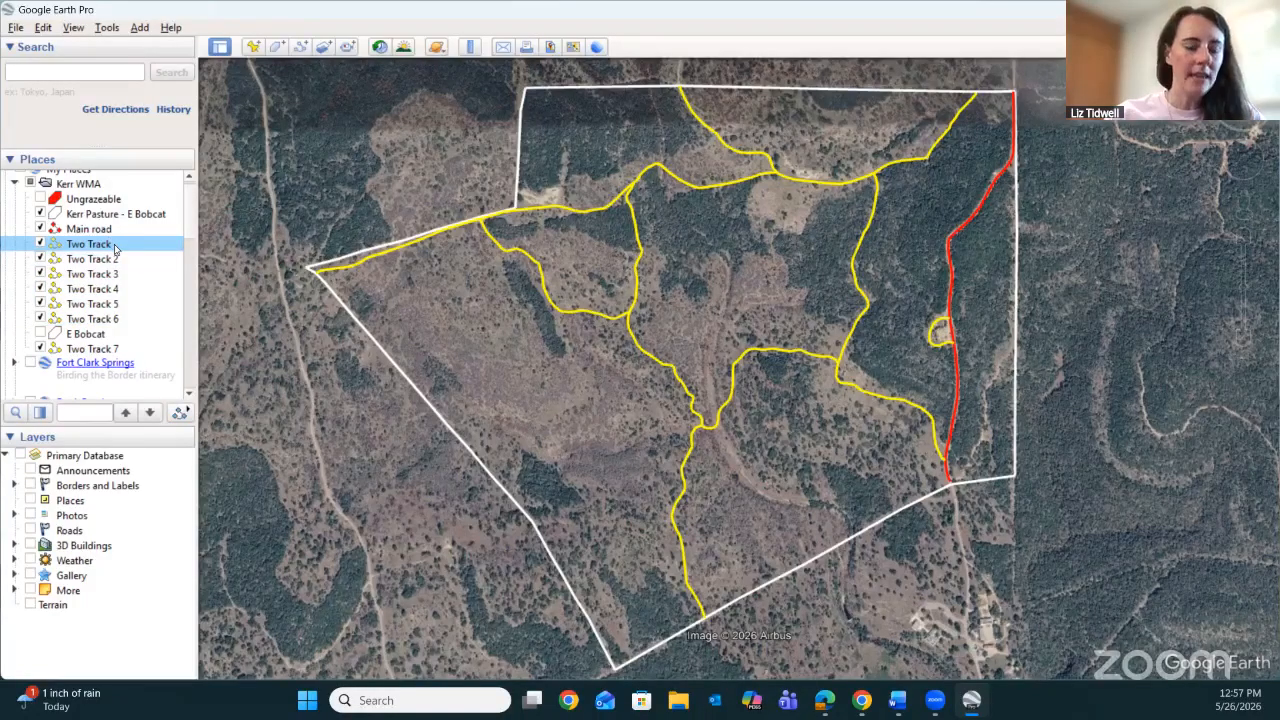
pyautogui.keyDown('shift'); pyautogui.click(122, 323); pyautogui.keyUp('shift')
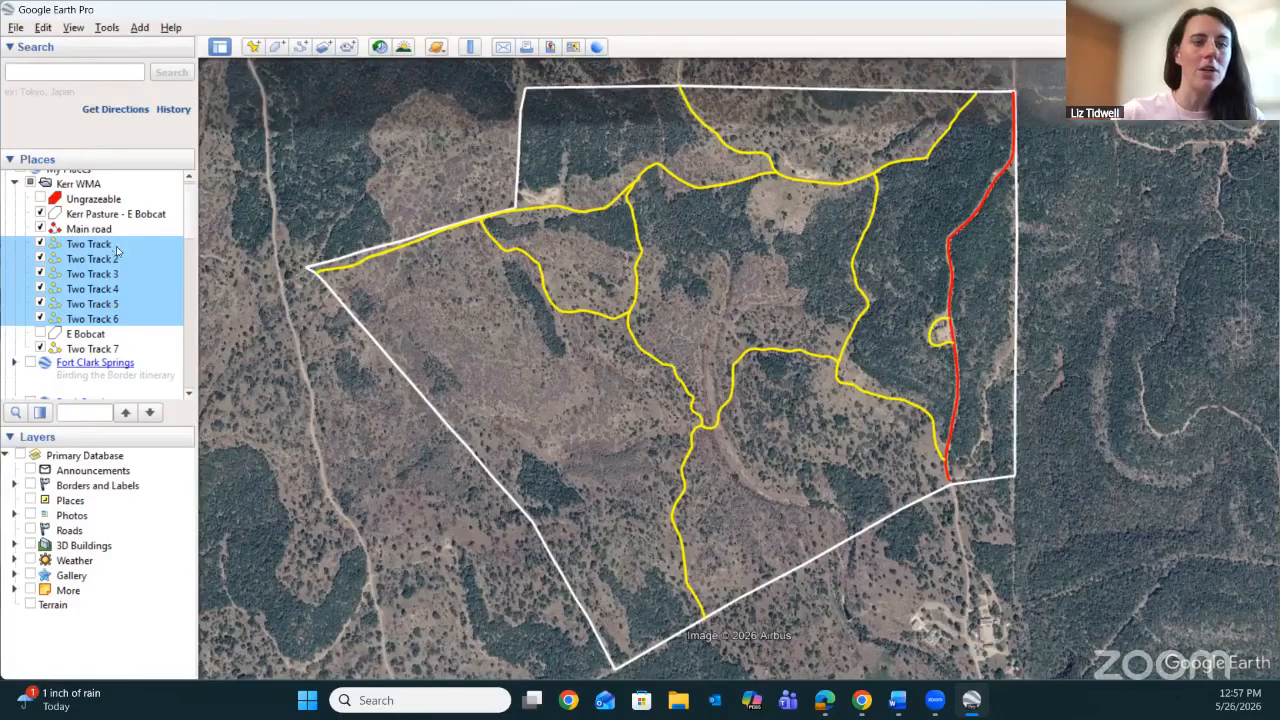
pyautogui.keyDown('ctrl'); pyautogui.click(118, 350); pyautogui.keyUp('ctrl')
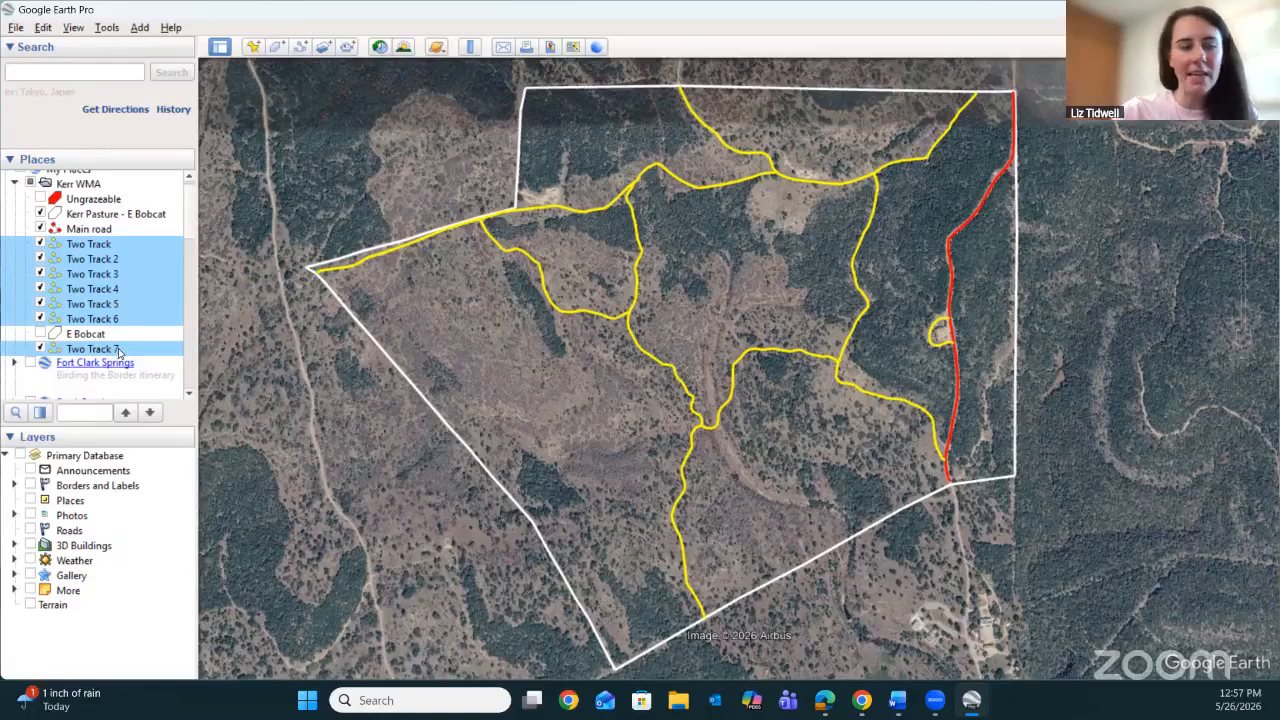
pyautogui.rightClick(122, 296)
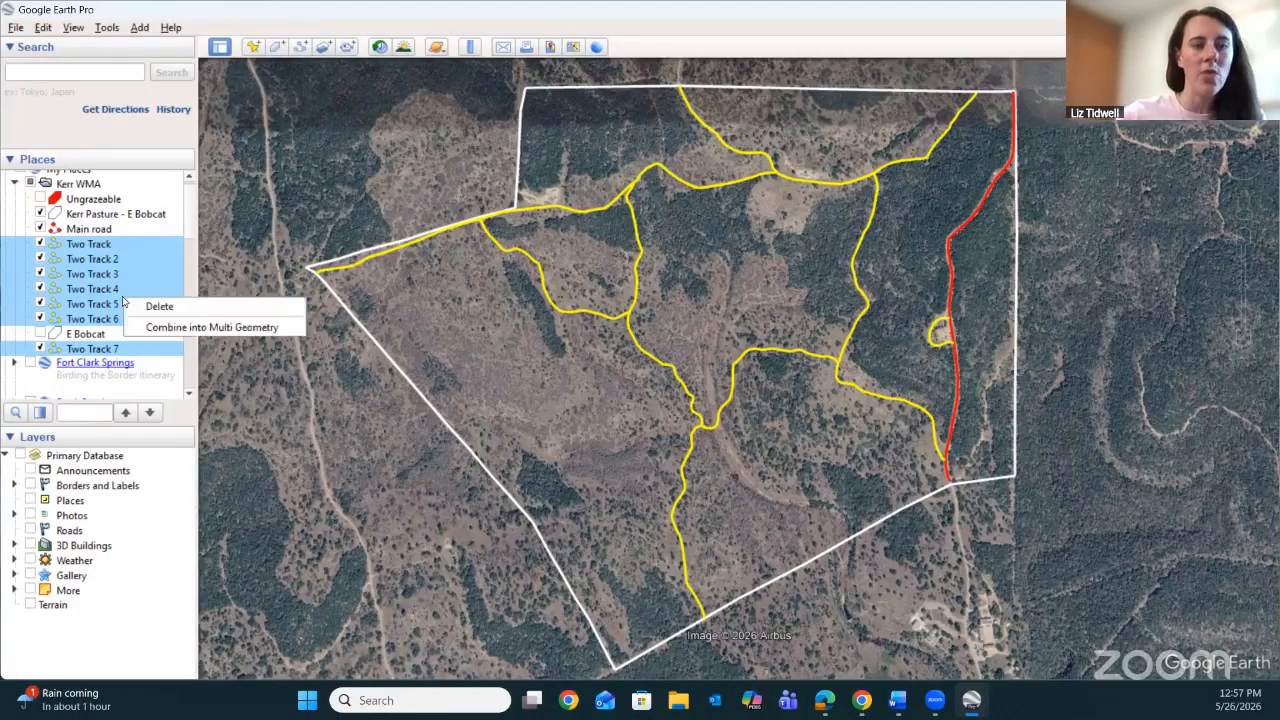
pyautogui.click(215, 328)
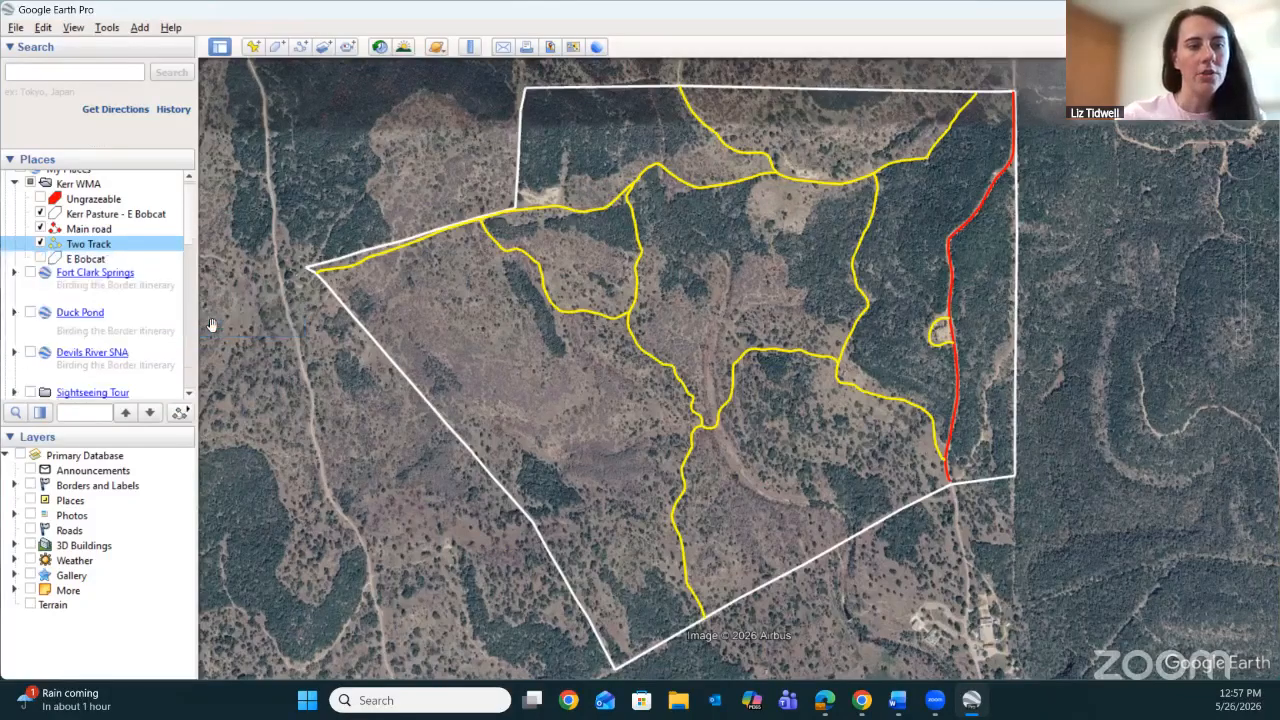
# Try to rename the combined Two Track path as Backroads.
pyautogui.rightClick(114, 251)
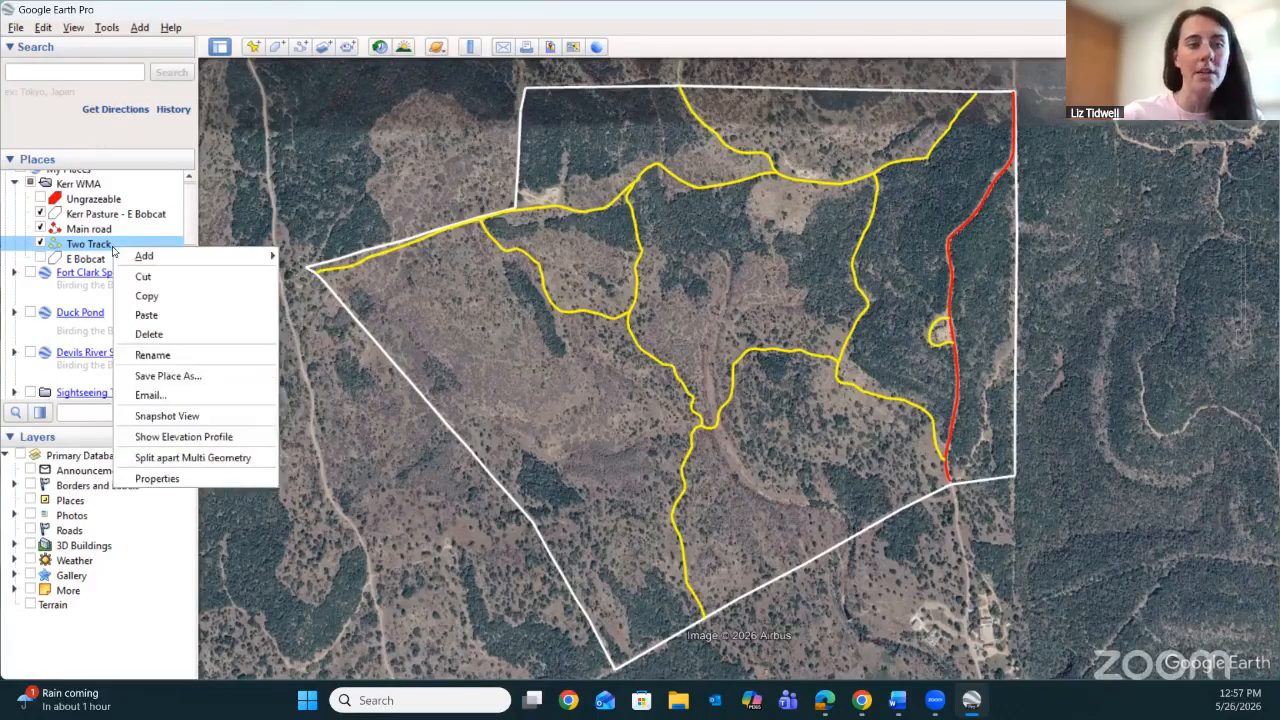
pyautogui.click(189, 355)
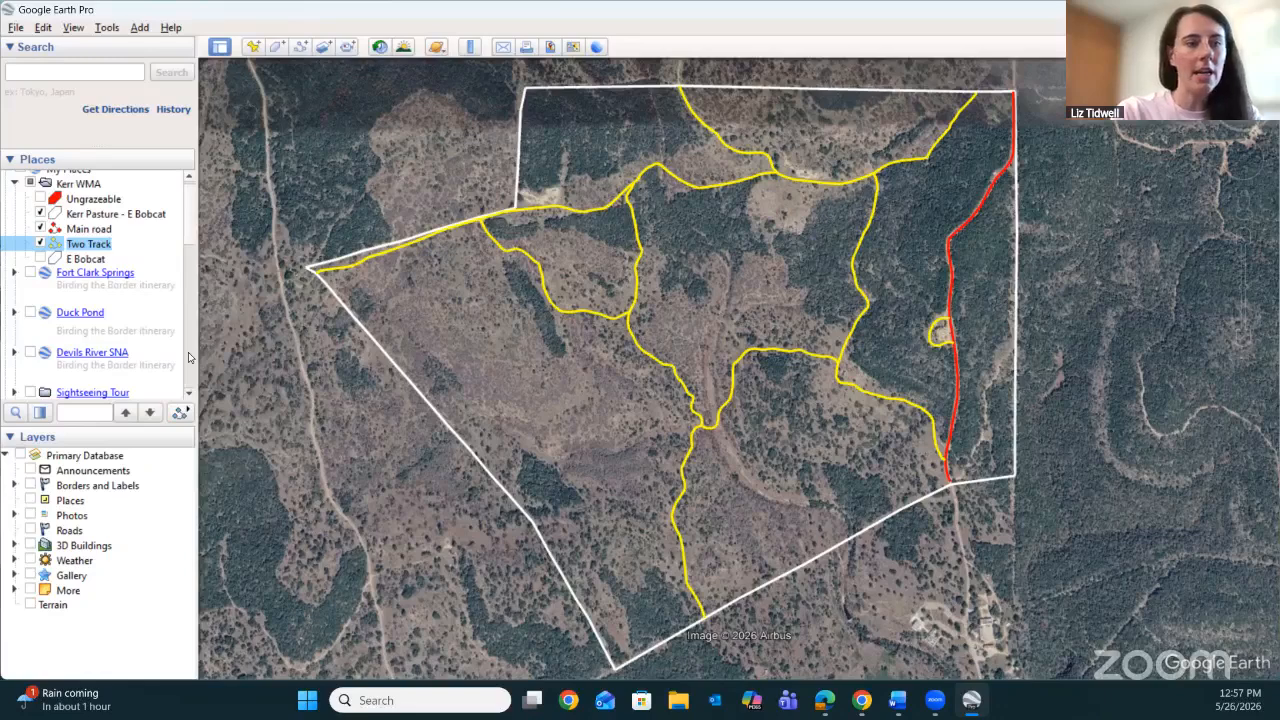
pyautogui.press('BackSpace')
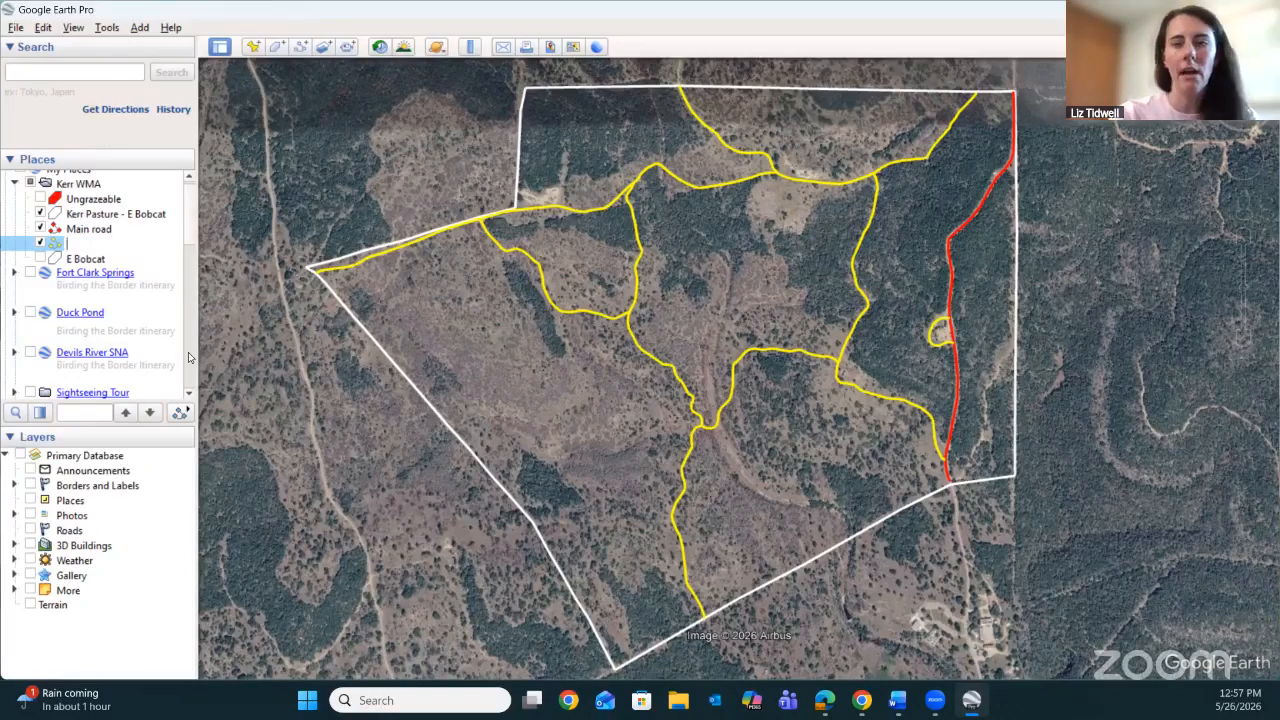
pyautogui.write('Backroa')
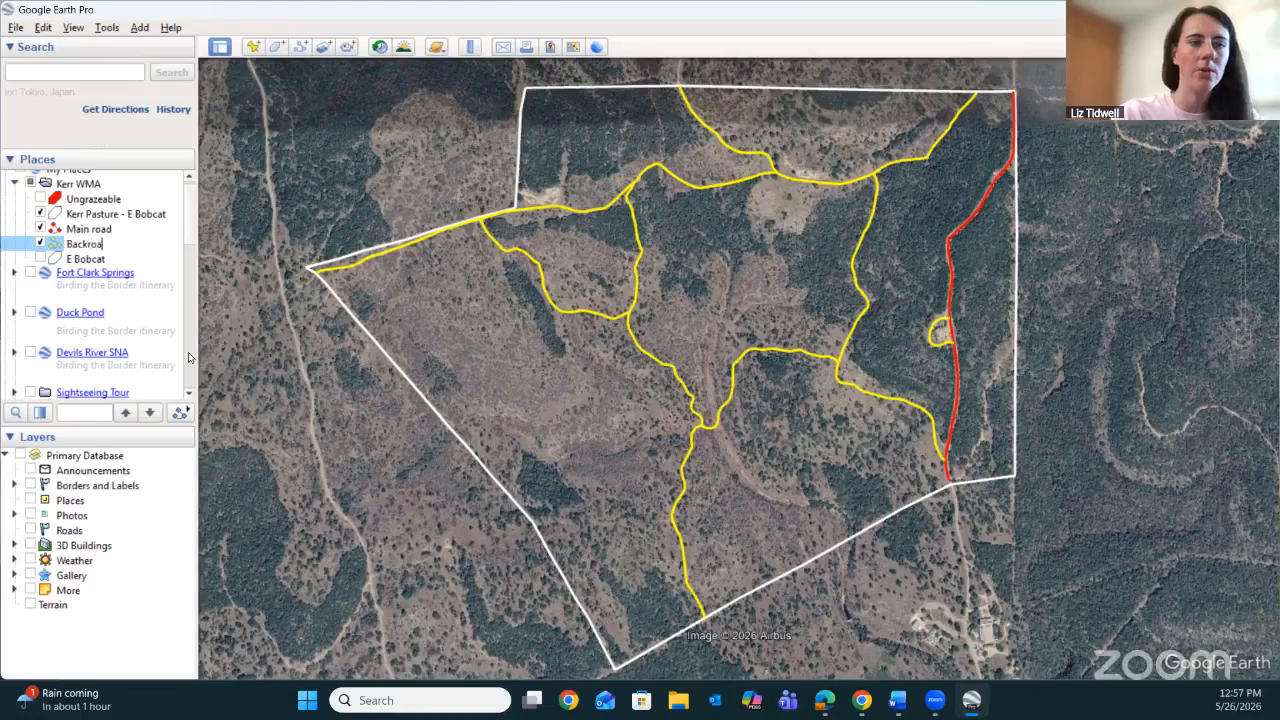
pyautogui.write('ds')
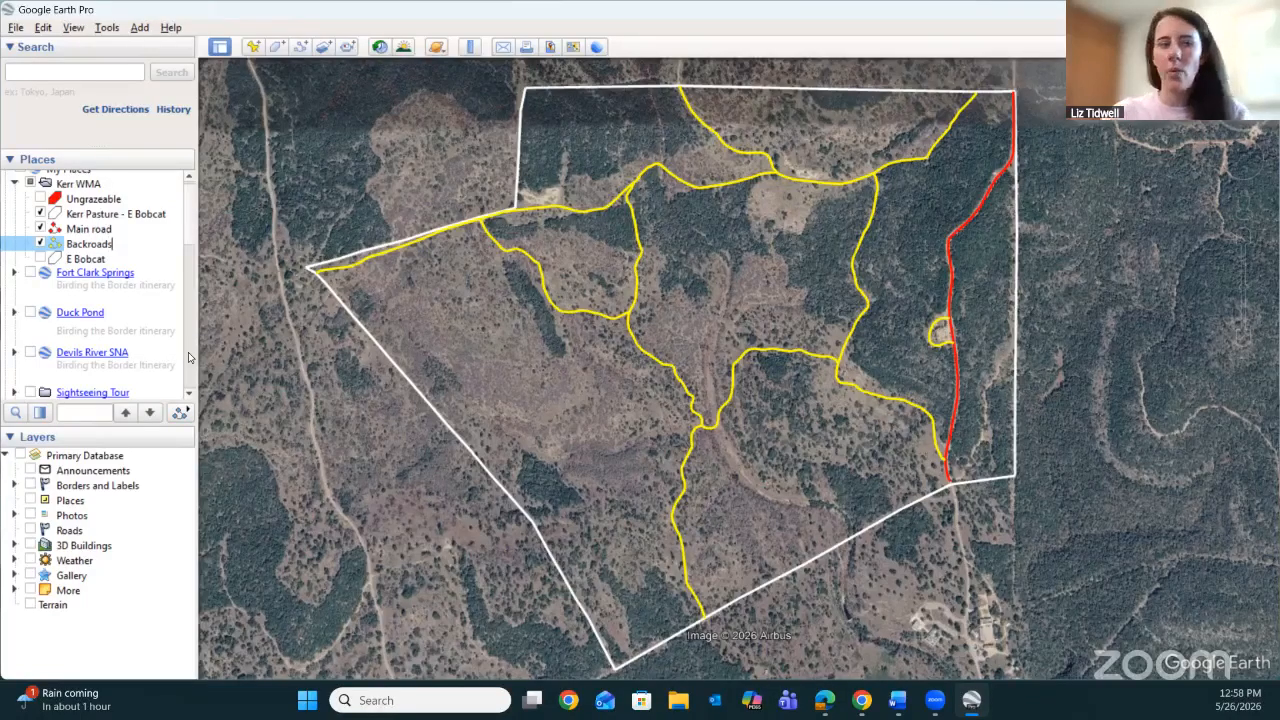
pyautogui.press('Escape')
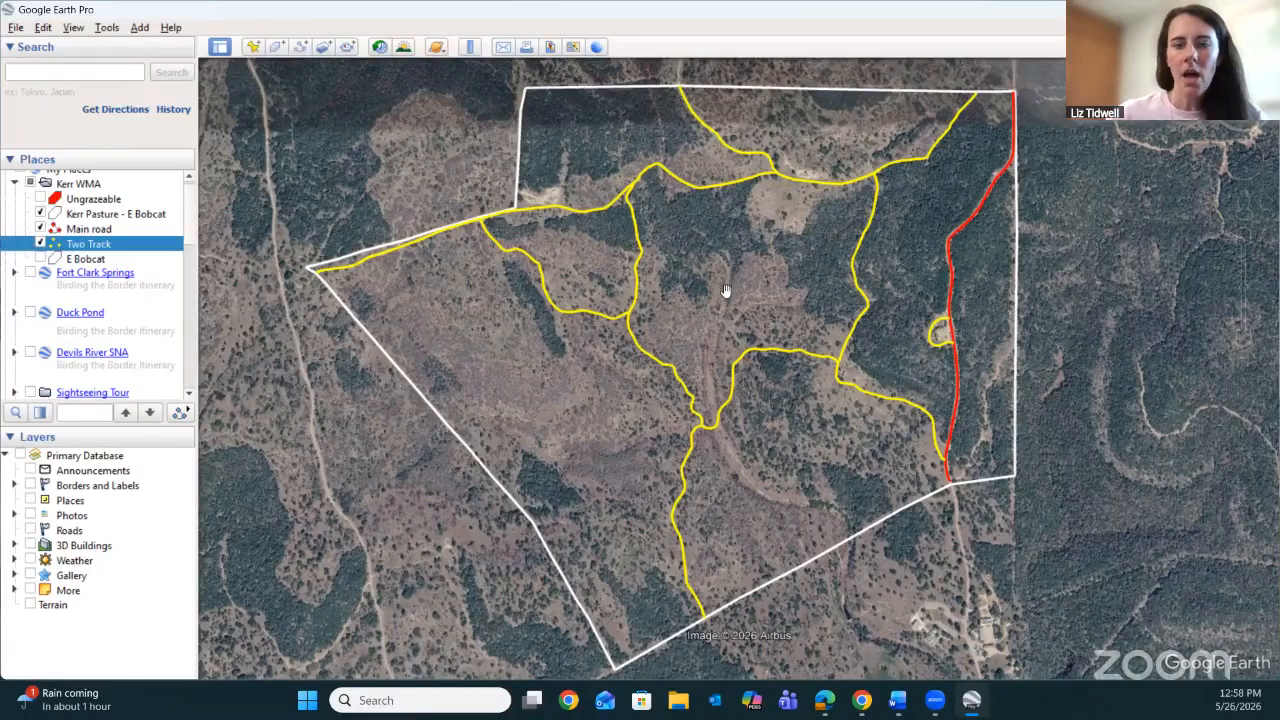
# Add a new placemark and position it on the small building just southeast of the two-track junction near the Main road.
pyautogui.moveTo(726, 290); pyautogui.dragTo(691, 280)
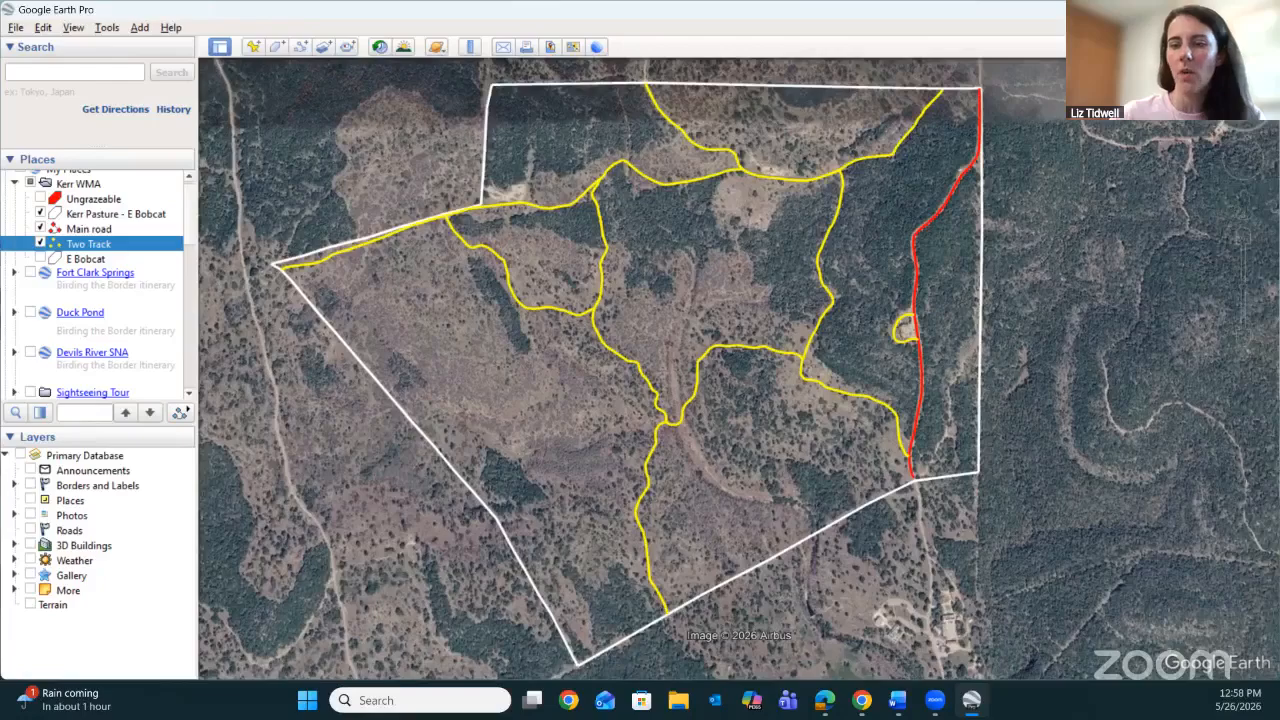
pyautogui.scroll(2, 855, 470)
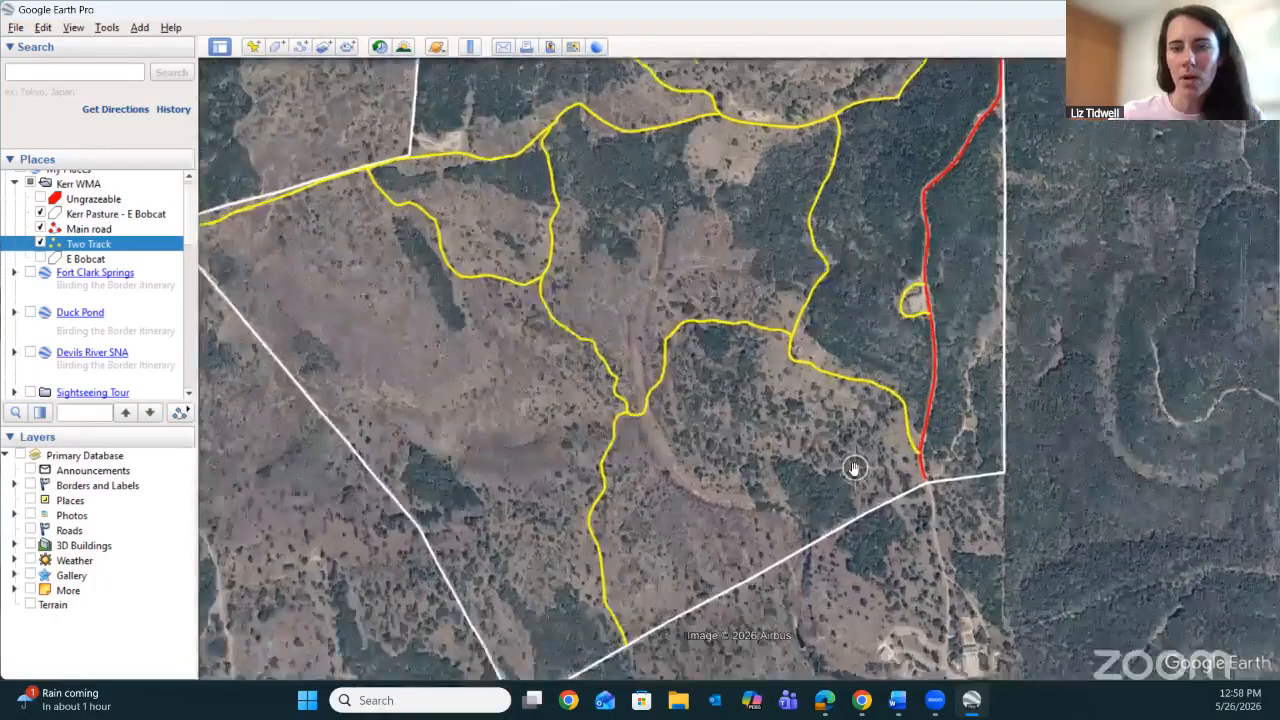
pyautogui.scroll(3, 855, 470)
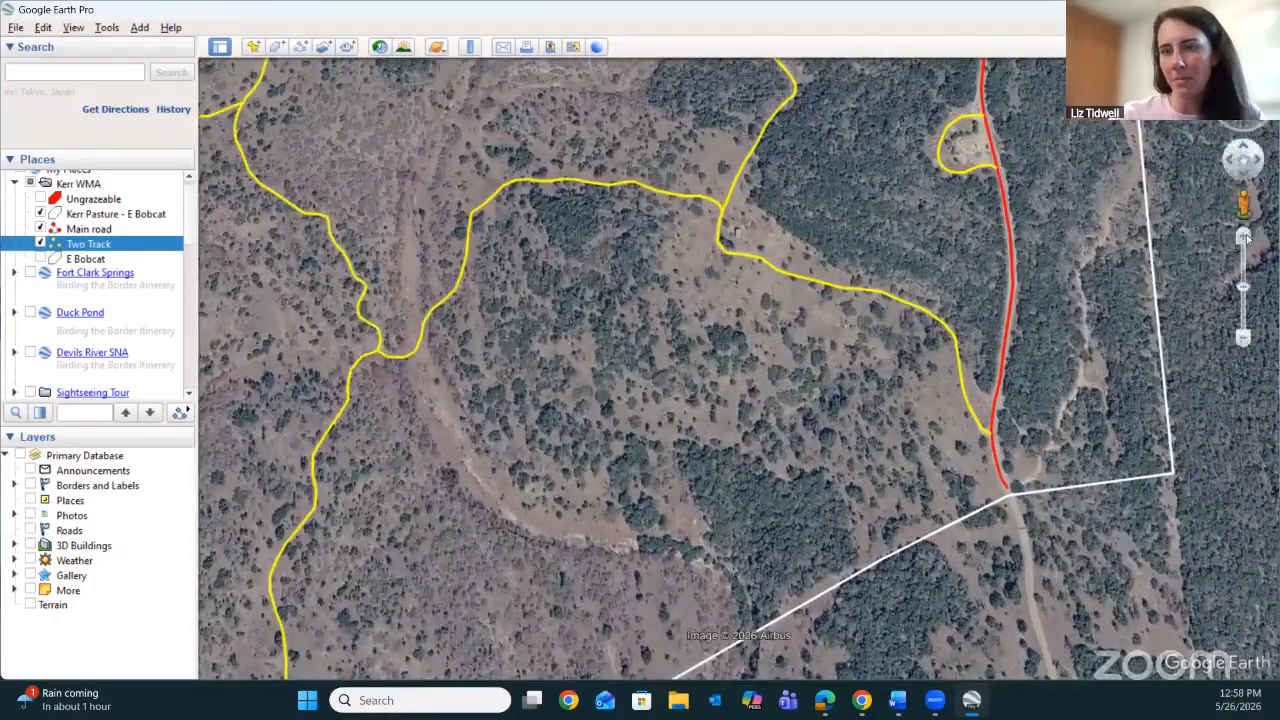
pyautogui.click(1244, 236)
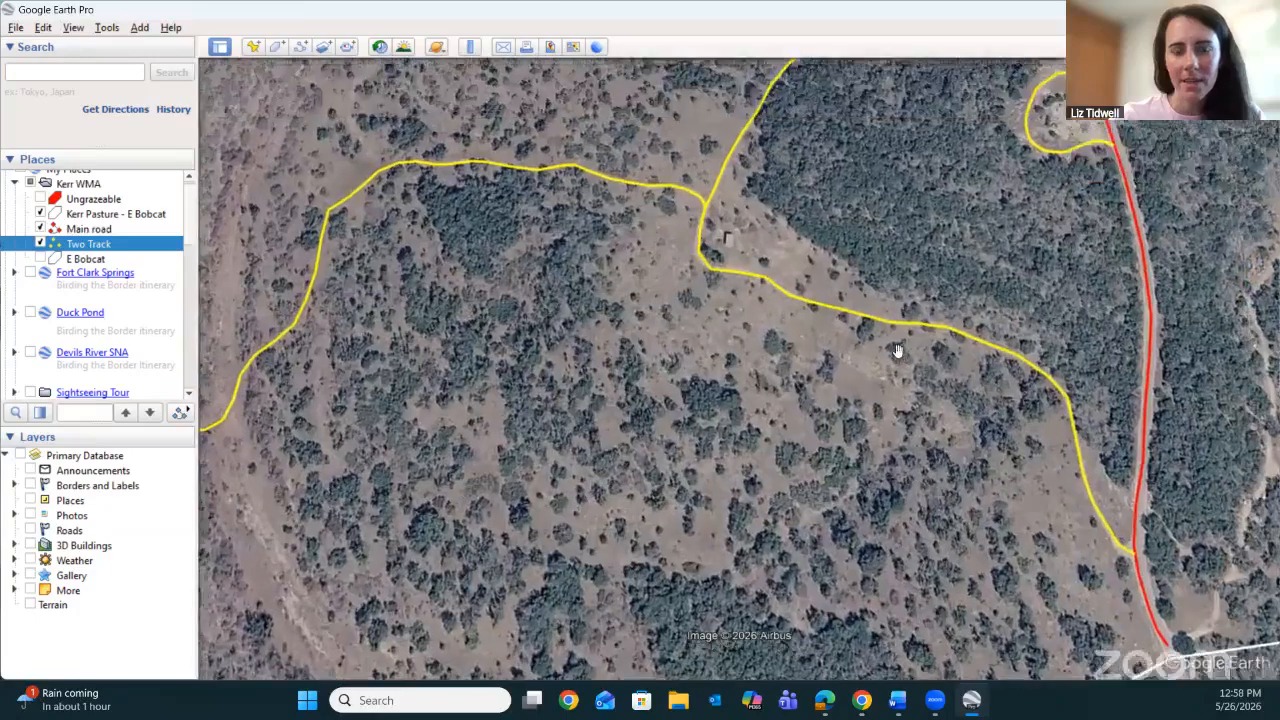
pyautogui.moveTo(674, 272); pyautogui.dragTo(703, 357)
pyautogui.click(1243, 238)
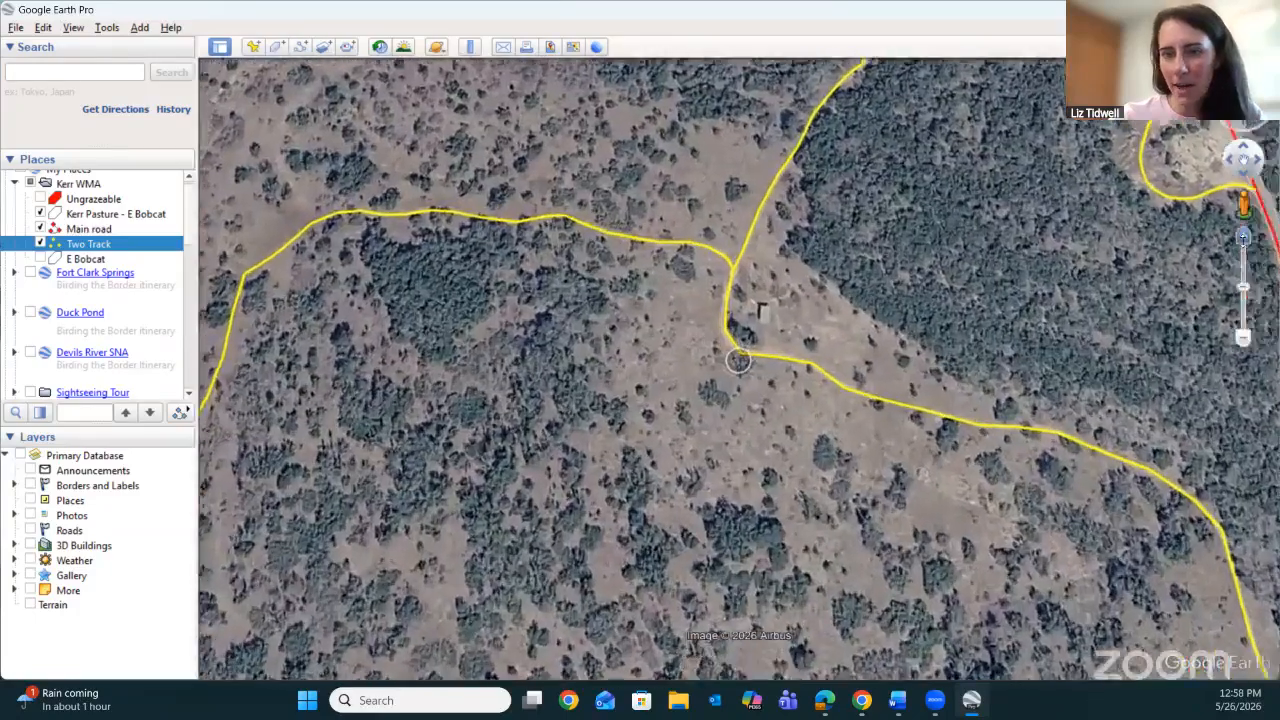
pyautogui.scroll(2, 738, 360)
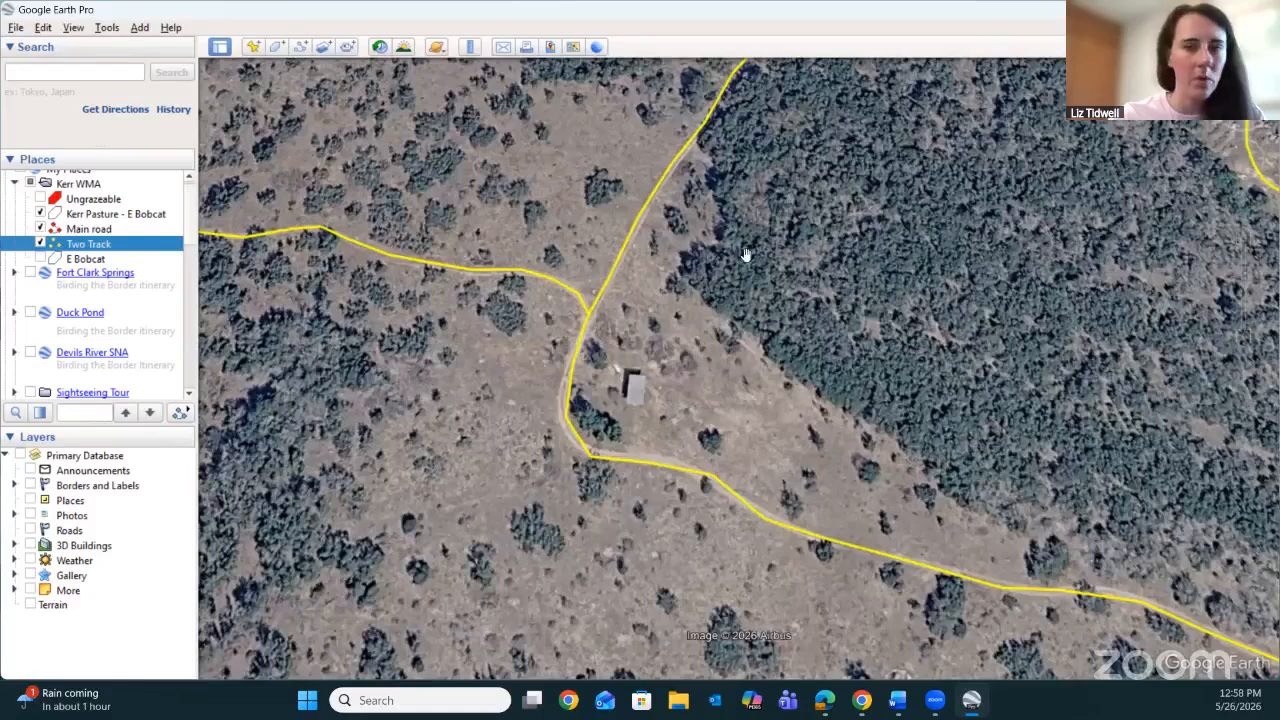
pyautogui.click(252, 47)
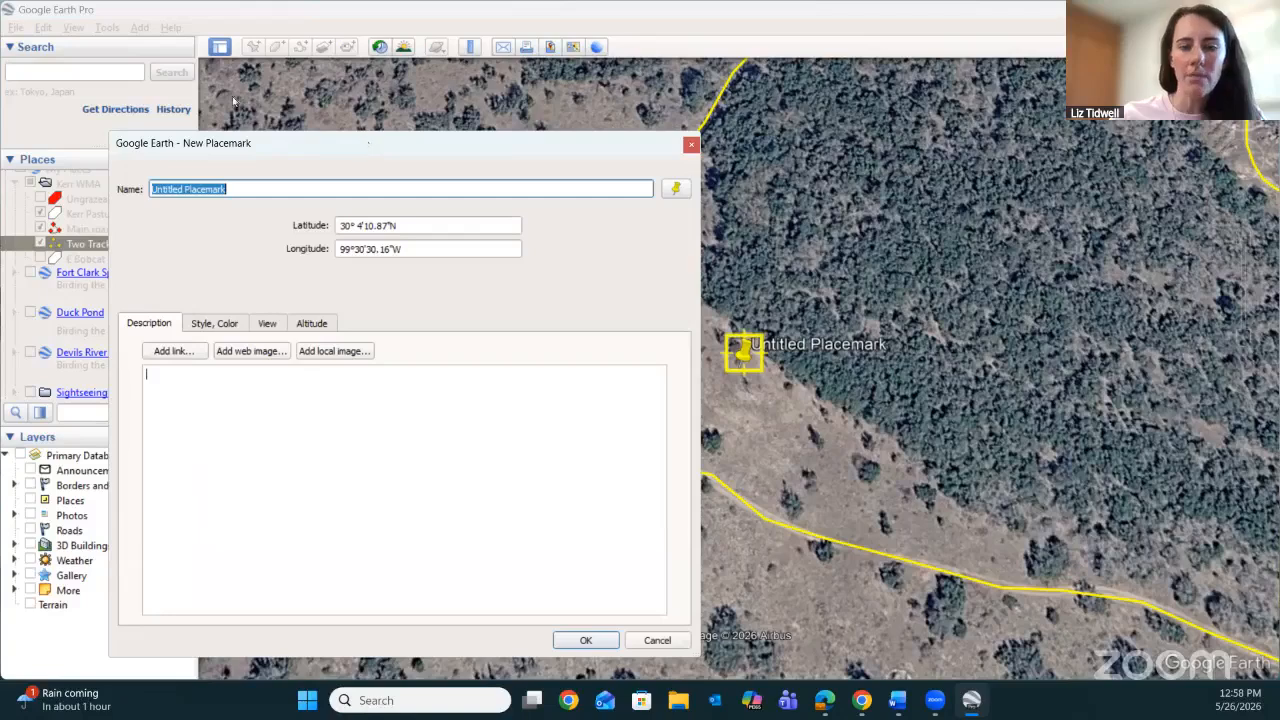
pyautogui.moveTo(363, 142); pyautogui.dragTo(212, 99)
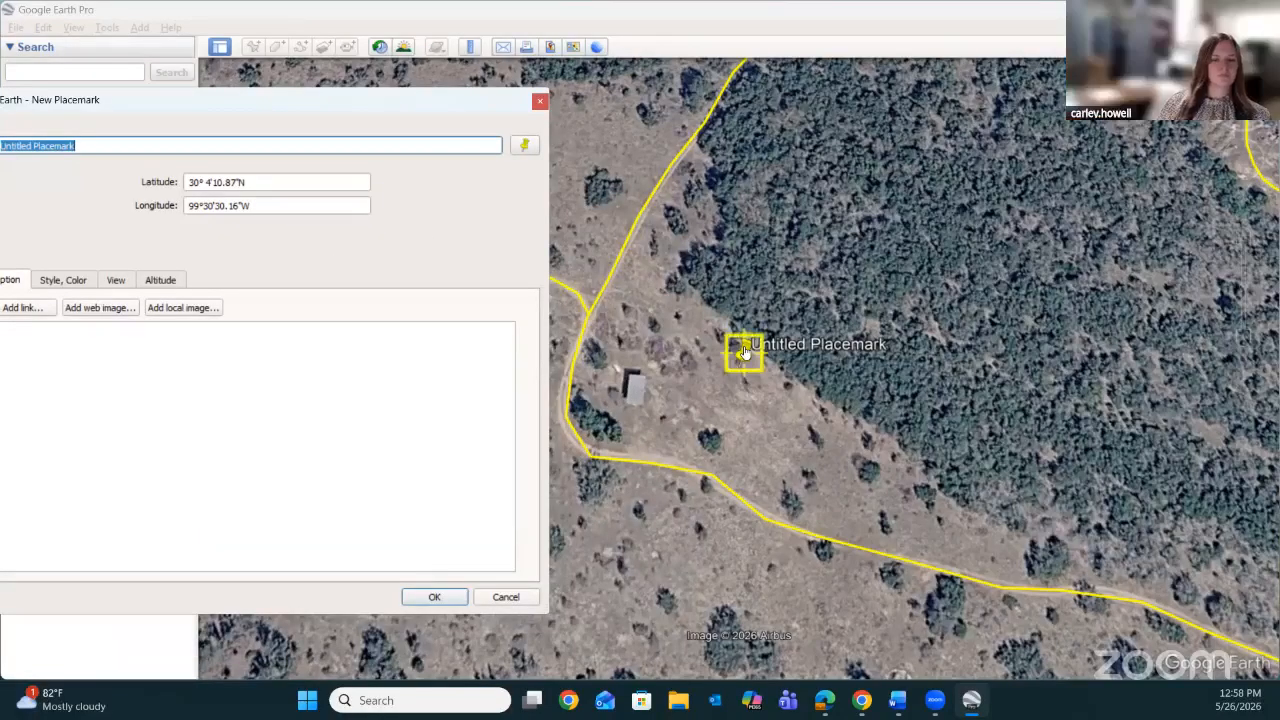
pyautogui.moveTo(743, 352); pyautogui.dragTo(632, 400)
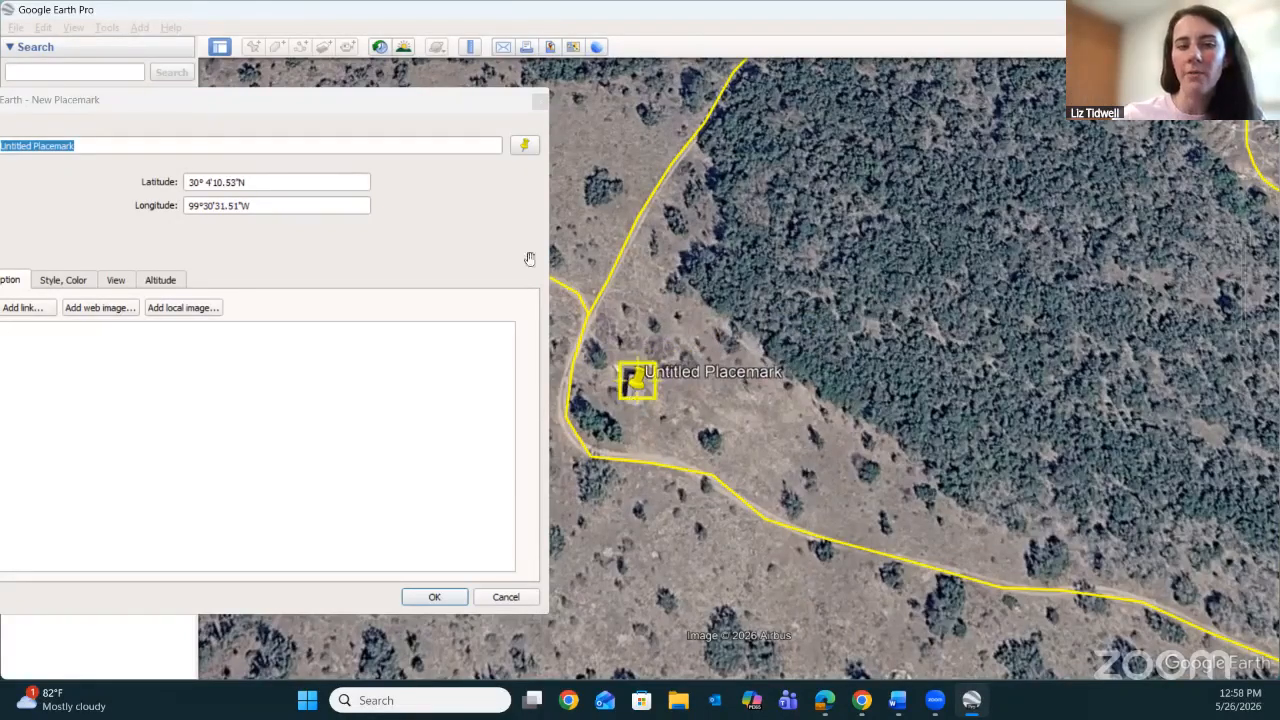
# Name the new placemark Guzzler, moving its settings window clear of the places list.
pyautogui.click(430, 117)
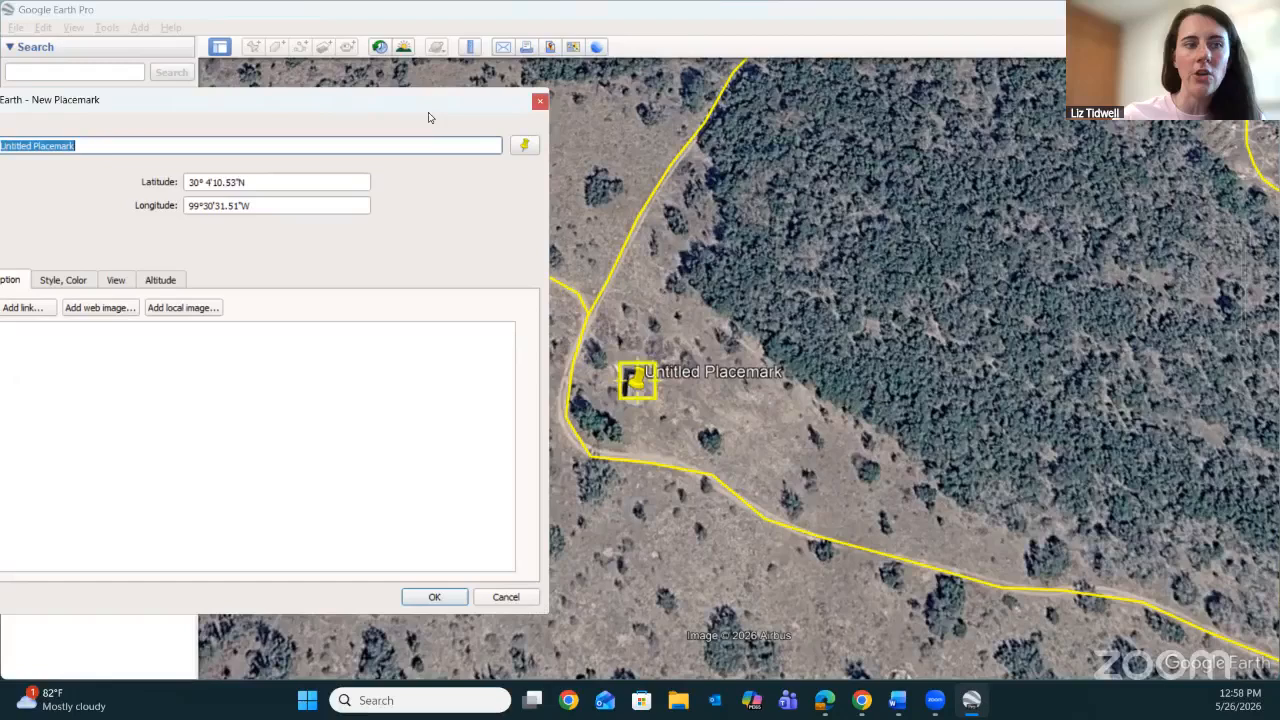
pyautogui.click(148, 145)
pyautogui.moveTo(195, 103); pyautogui.dragTo(890, 114)
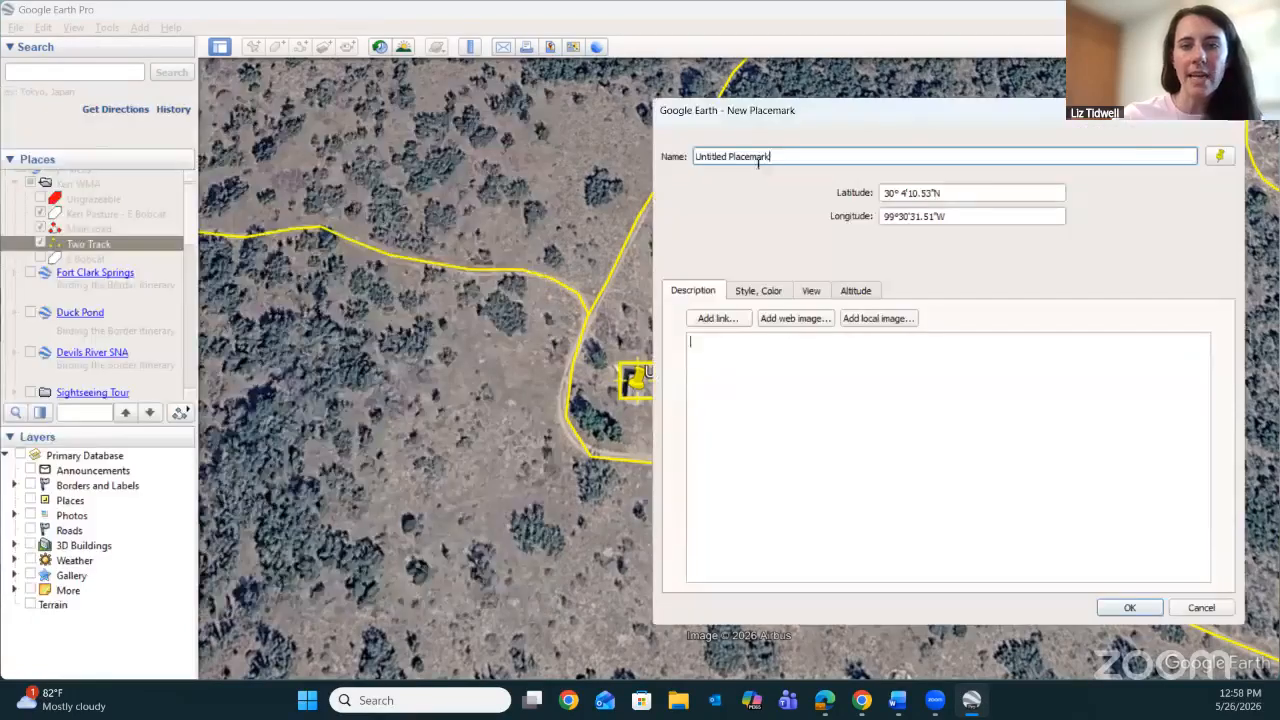
pyautogui.moveTo(772, 156); pyautogui.dragTo(638, 155)
pyautogui.write('Guzzler')
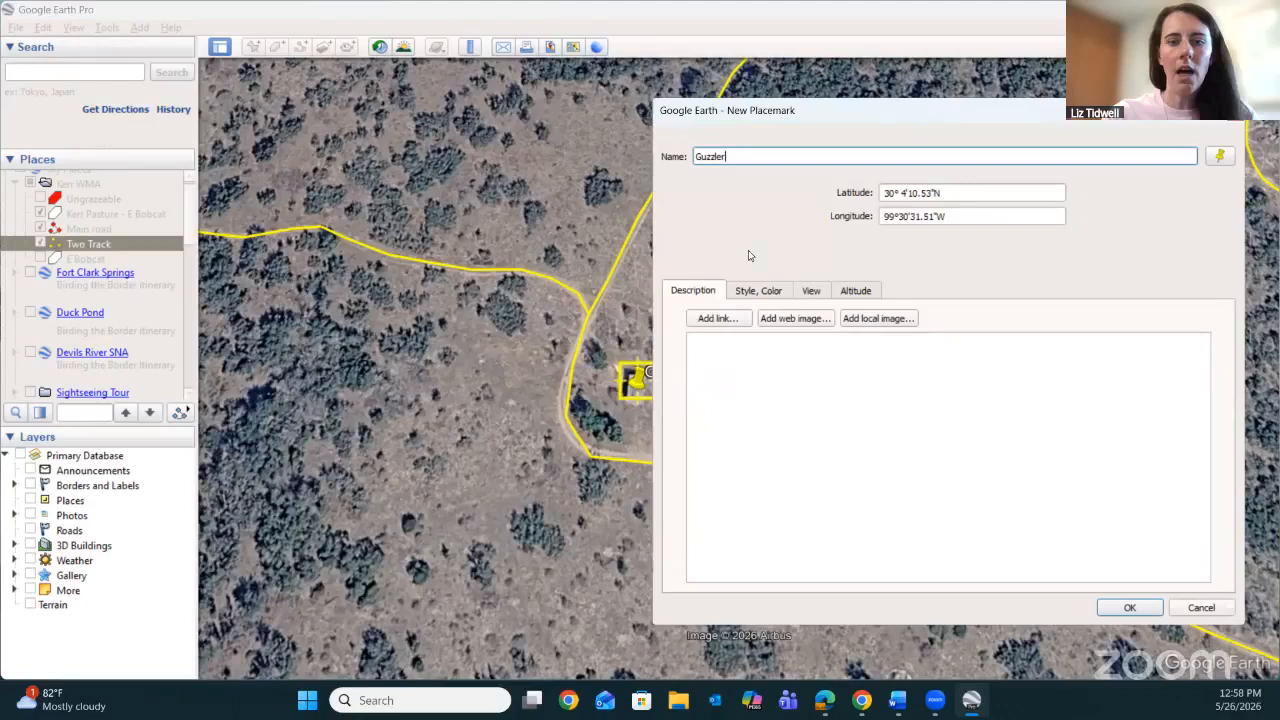
# Examine the placemark's label and icon colour, scale and opacity settings and its saved view settings.
pyautogui.click(775, 293)
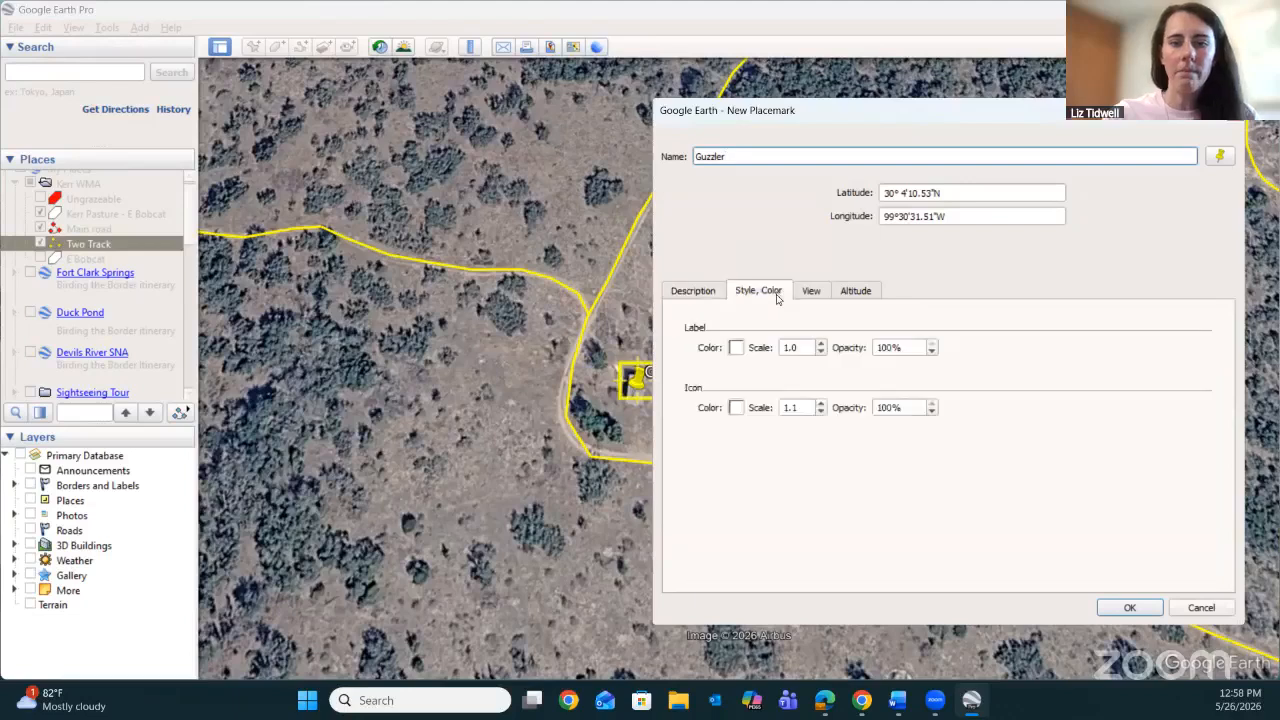
pyautogui.click(734, 347)
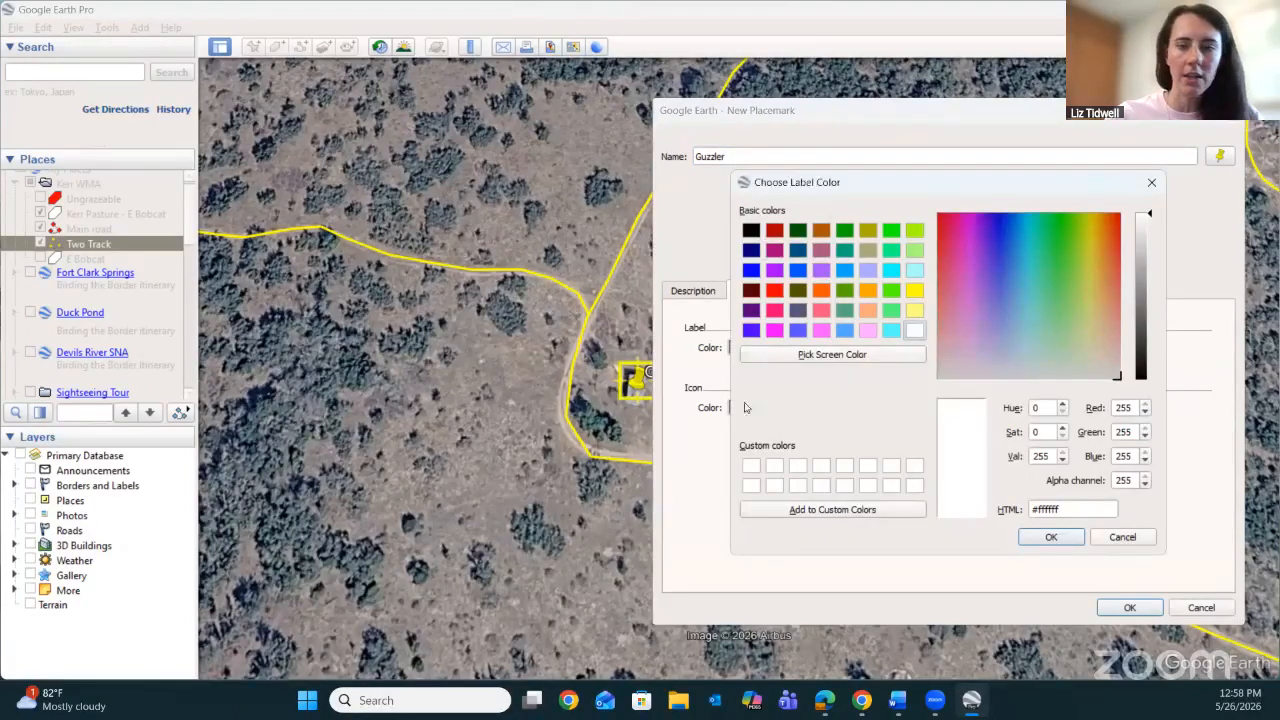
pyautogui.click(722, 391)
pyautogui.click(1051, 537)
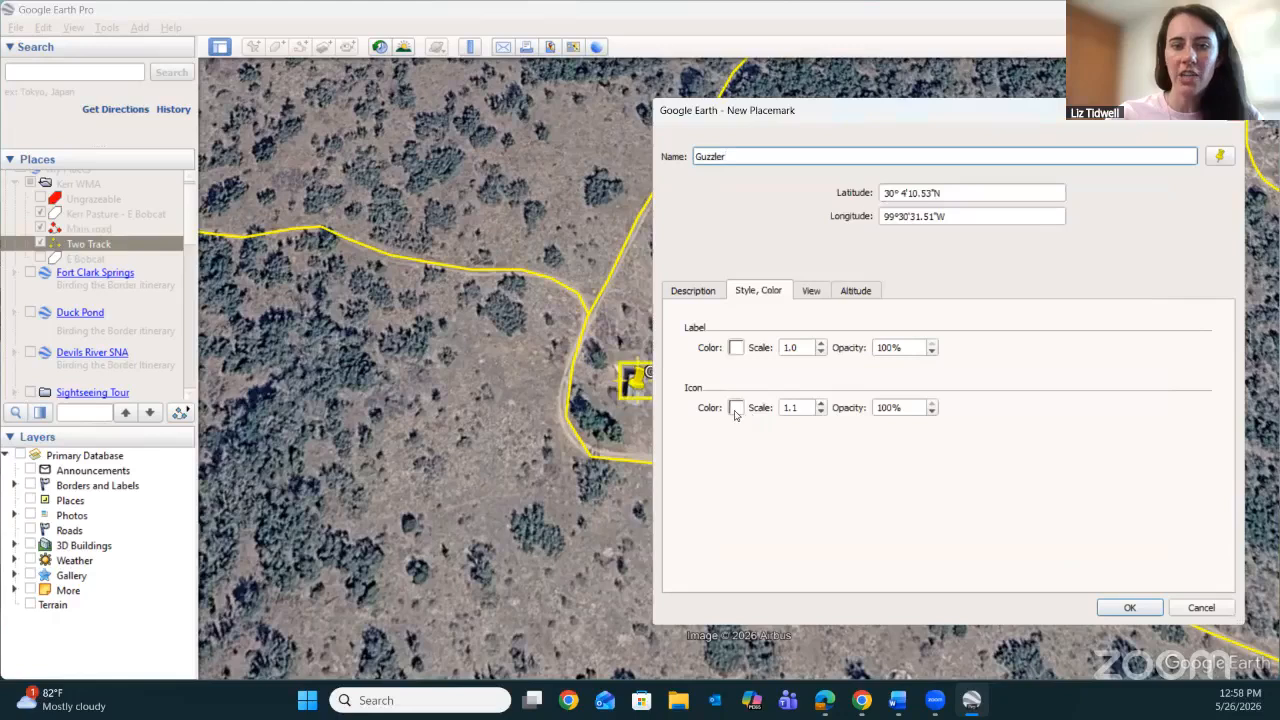
pyautogui.click(734, 408)
pyautogui.click(1055, 539)
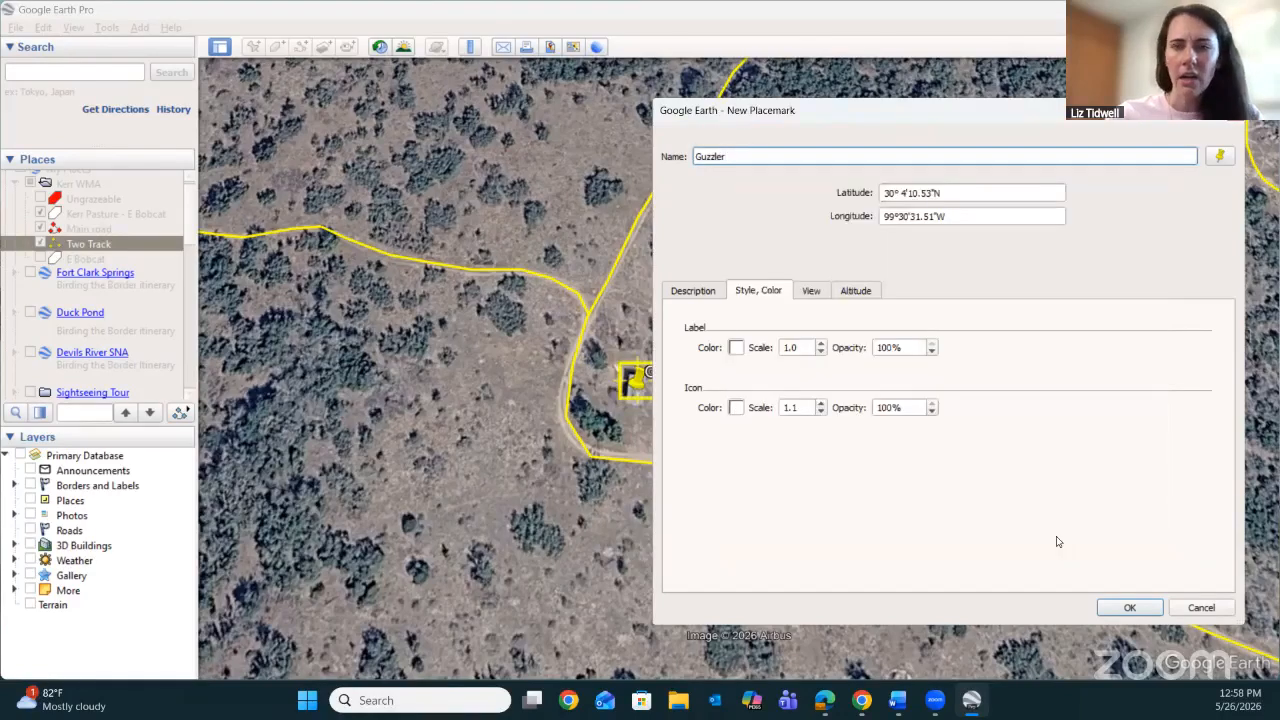
pyautogui.click(816, 294)
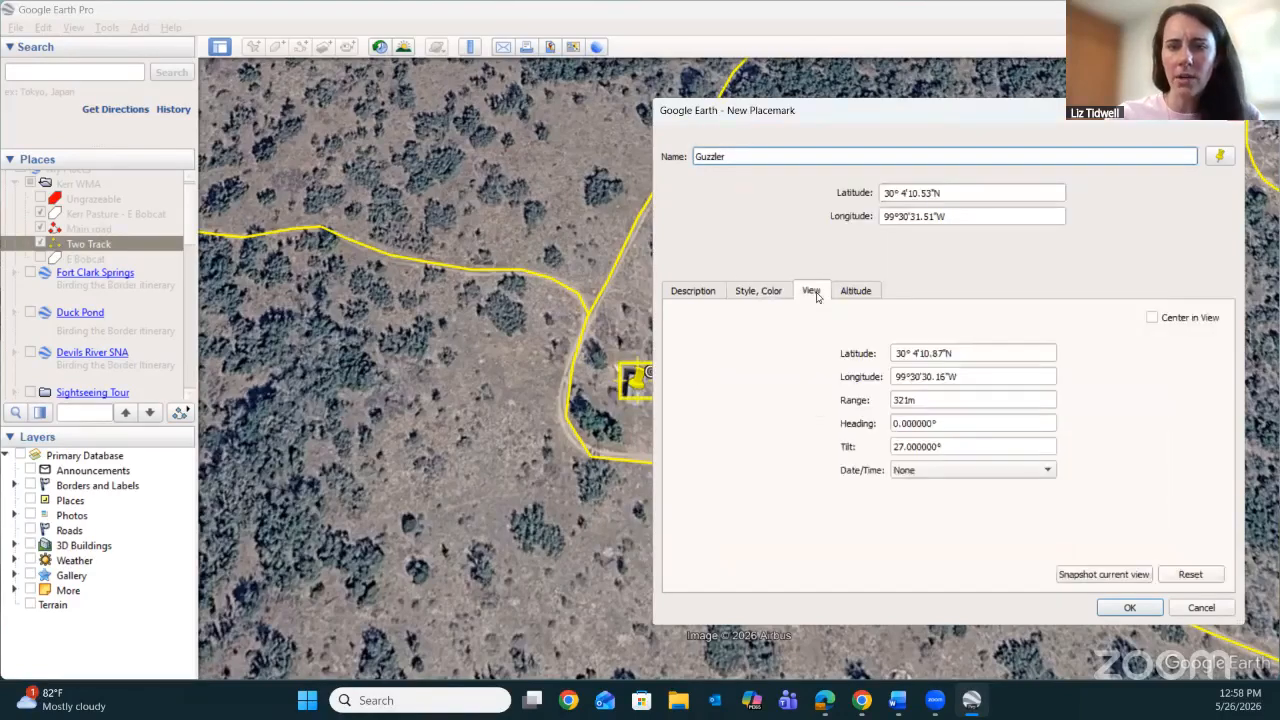
pyautogui.click(710, 296)
pyautogui.click(746, 300)
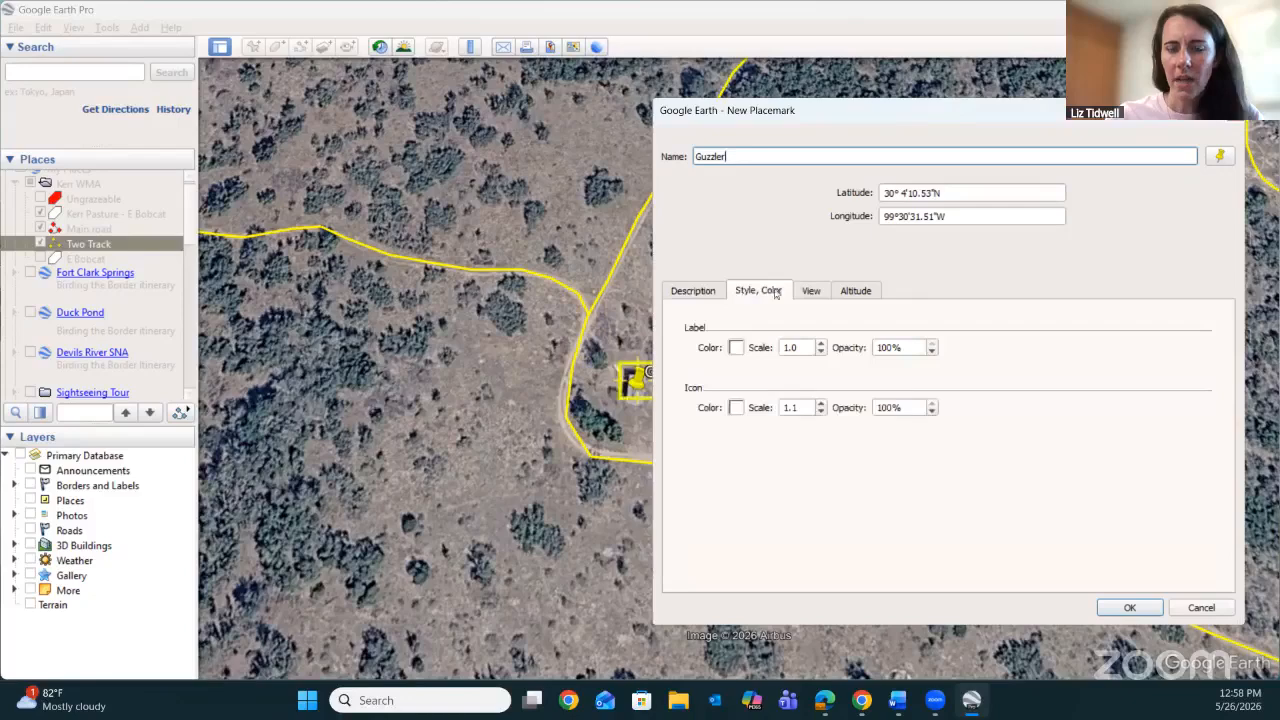
pyautogui.click(806, 296)
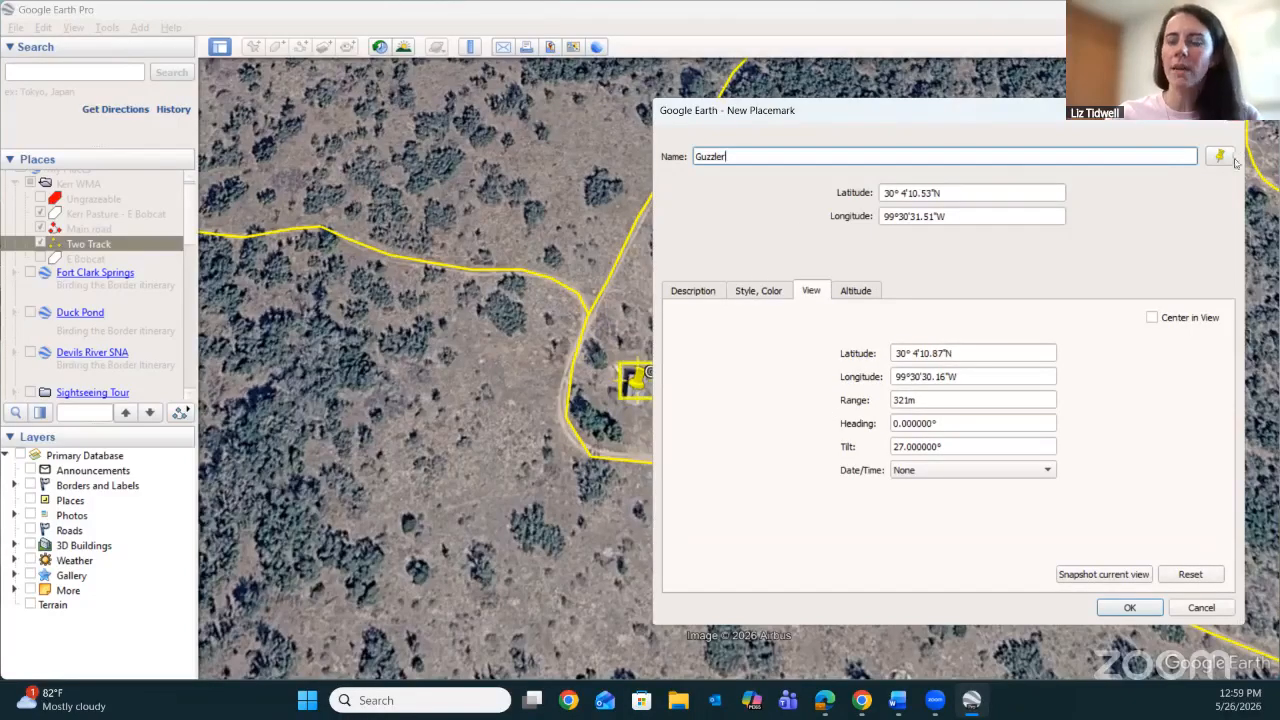
# Review the available placemark icons, keep the yellow pushpin, and save the Guzzler placemark.
pyautogui.click(1222, 157)
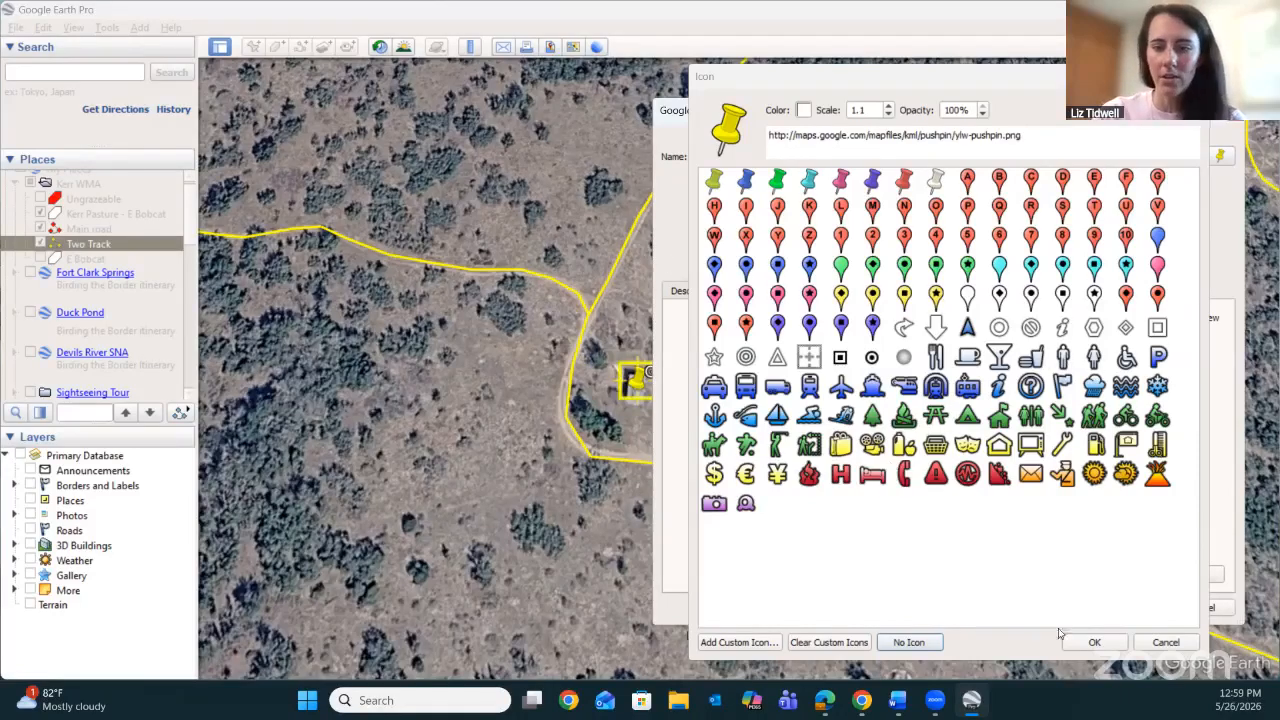
pyautogui.click(1089, 643)
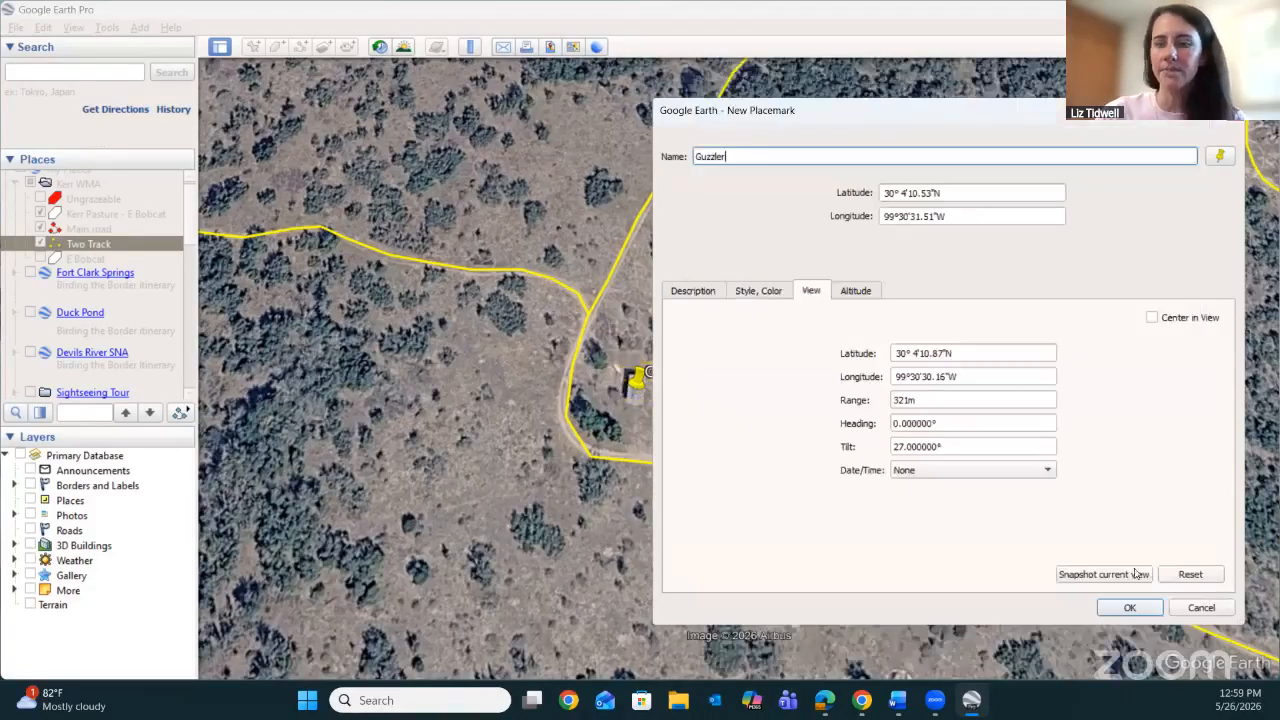
pyautogui.click(1129, 609)
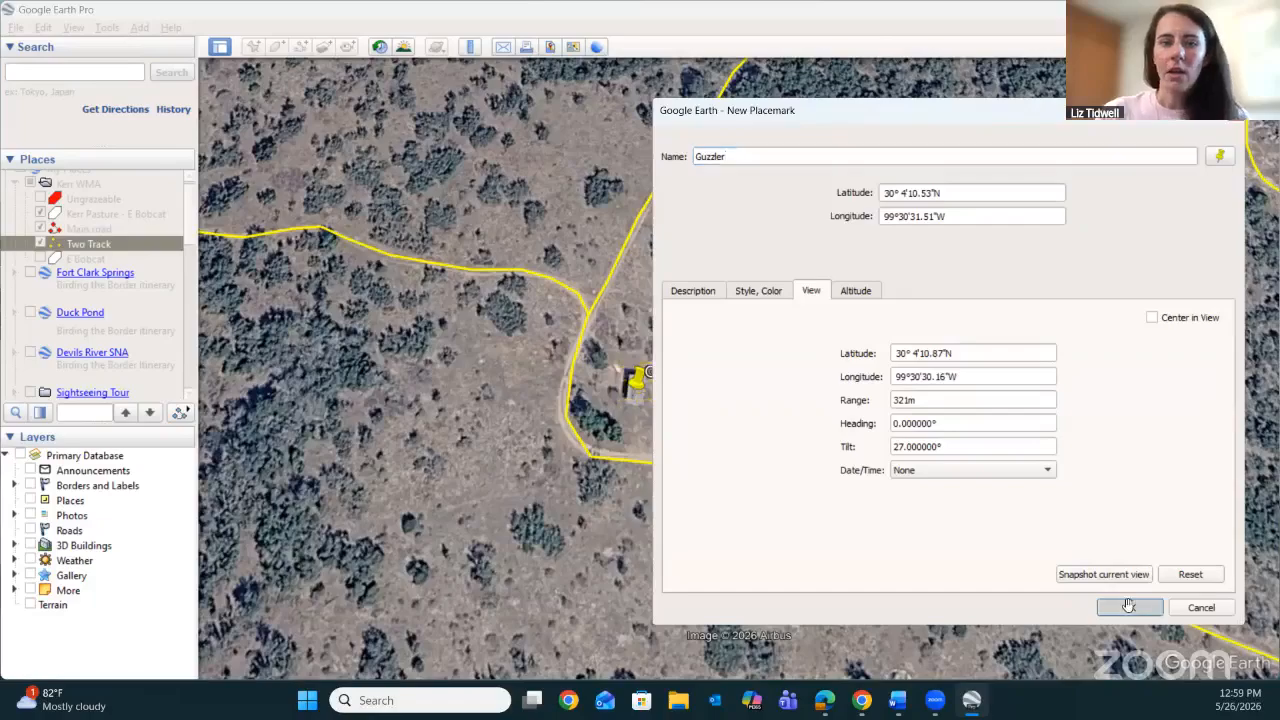
# Frame the whole E Bobcat pasture with its roads and the Guzzler placemark, and open the Save Image map layout.
pyautogui.scroll(-5, 1162, 355)
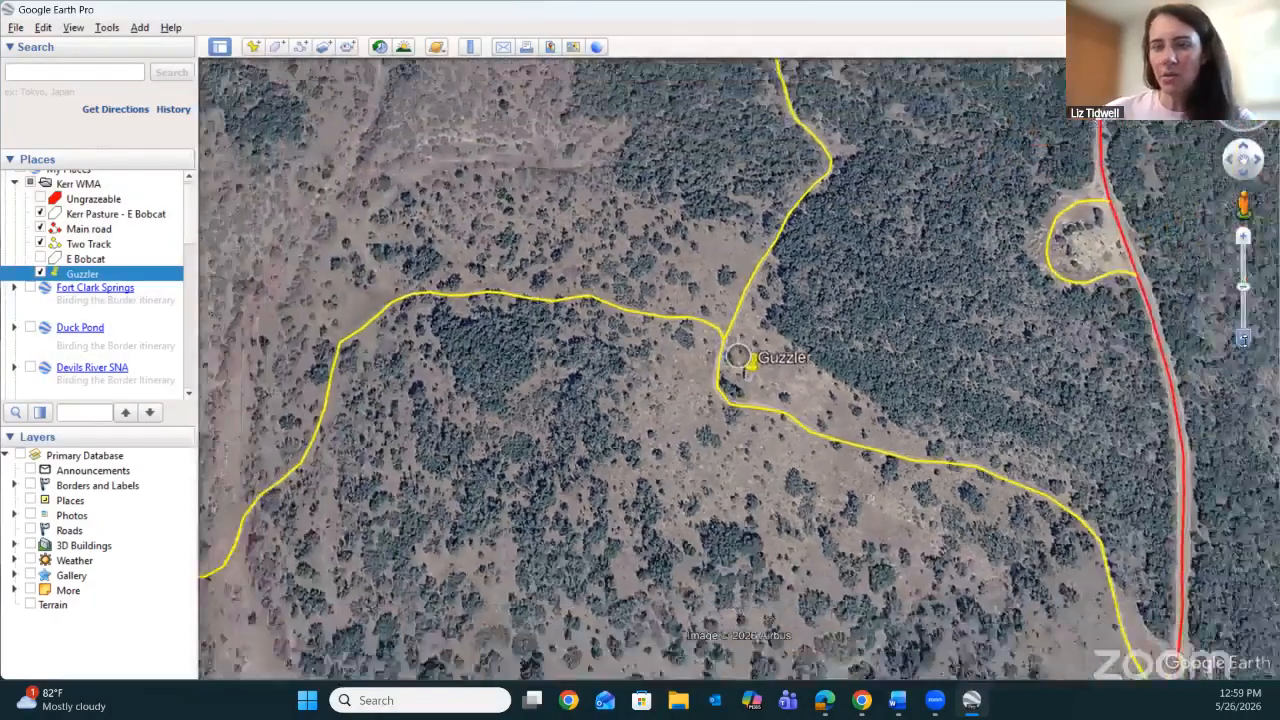
pyautogui.click(1244, 340)
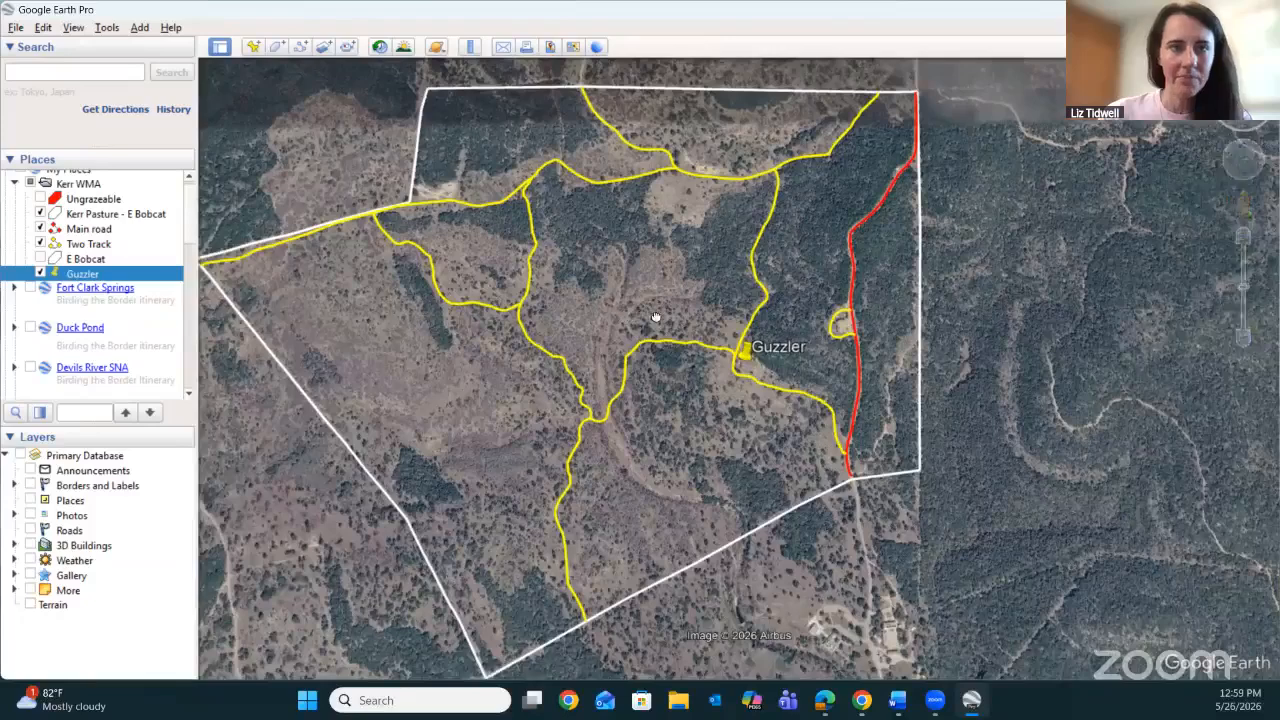
pyautogui.moveTo(657, 314); pyautogui.dragTo(691, 309)
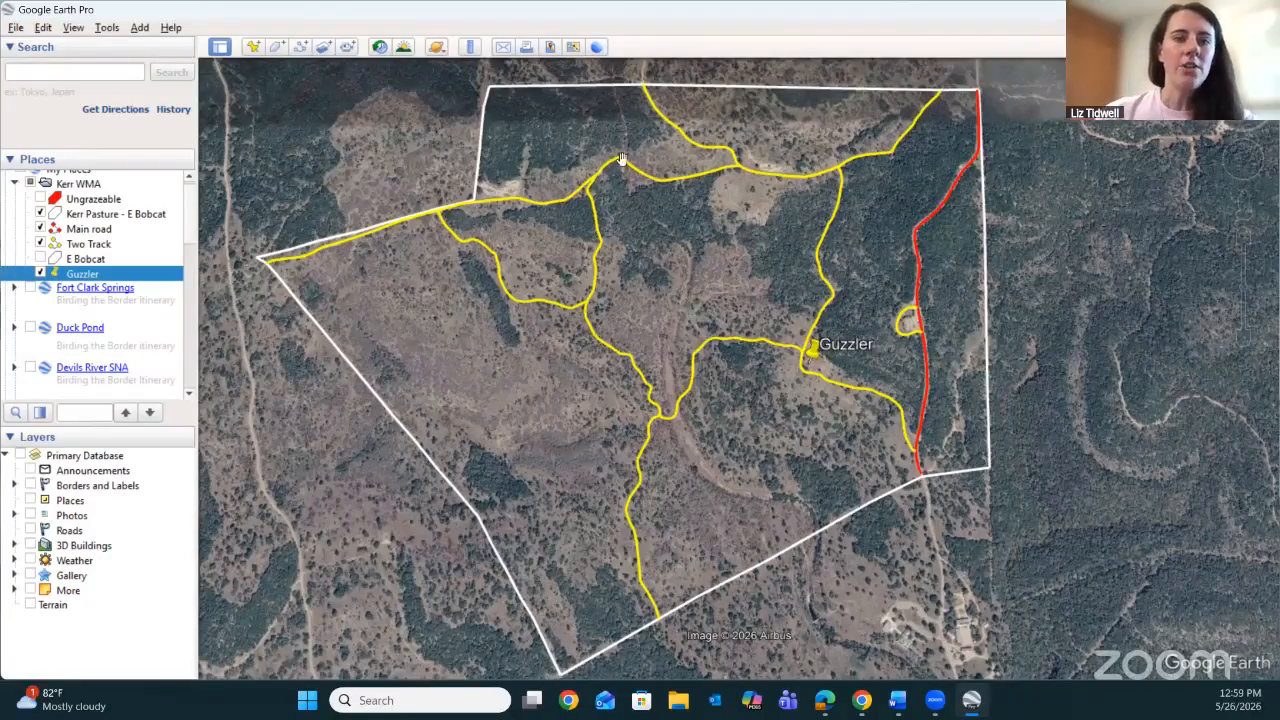
pyautogui.click(550, 50)
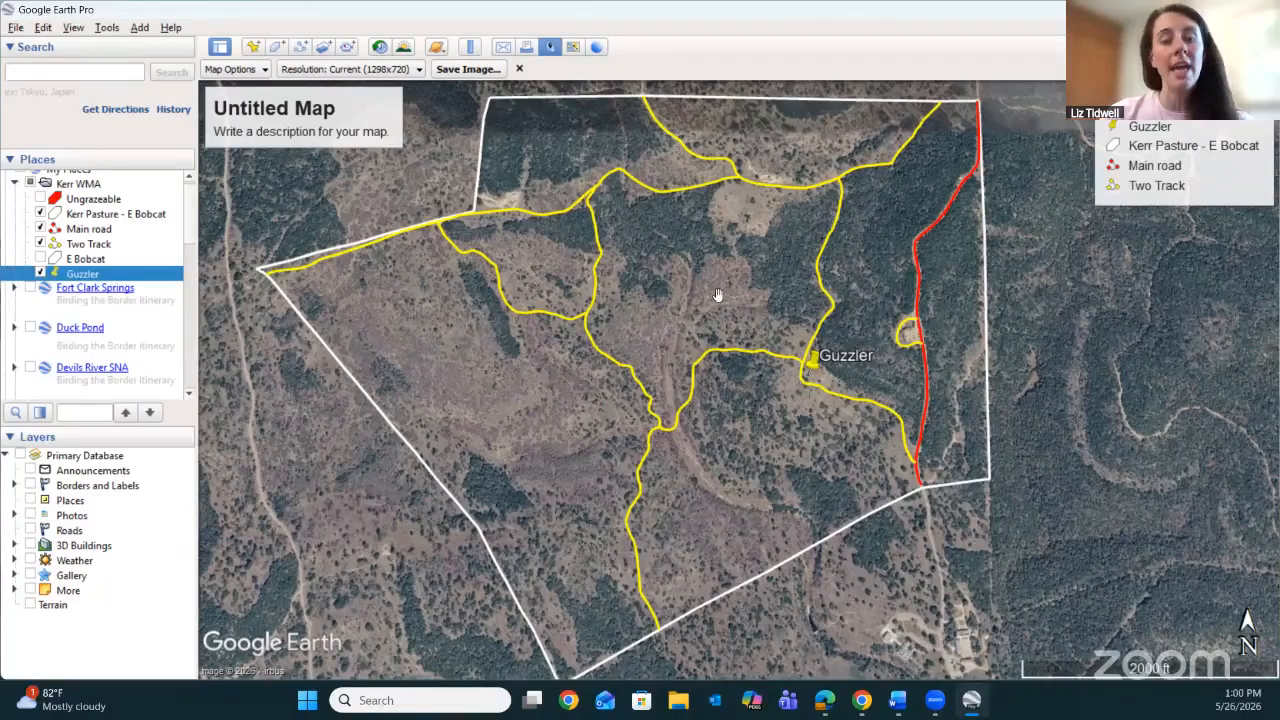
pyautogui.moveTo(729, 289); pyautogui.dragTo(812, 293)
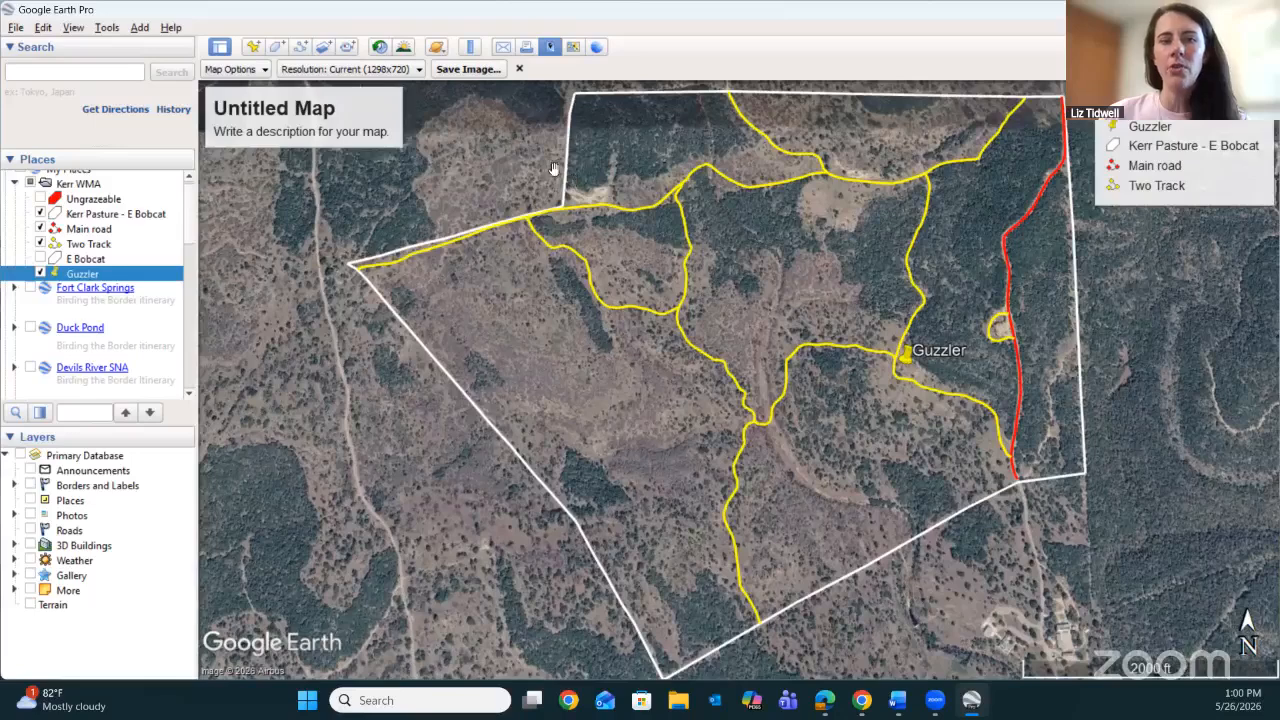
pyautogui.click(519, 69)
pyautogui.moveTo(1245, 340)
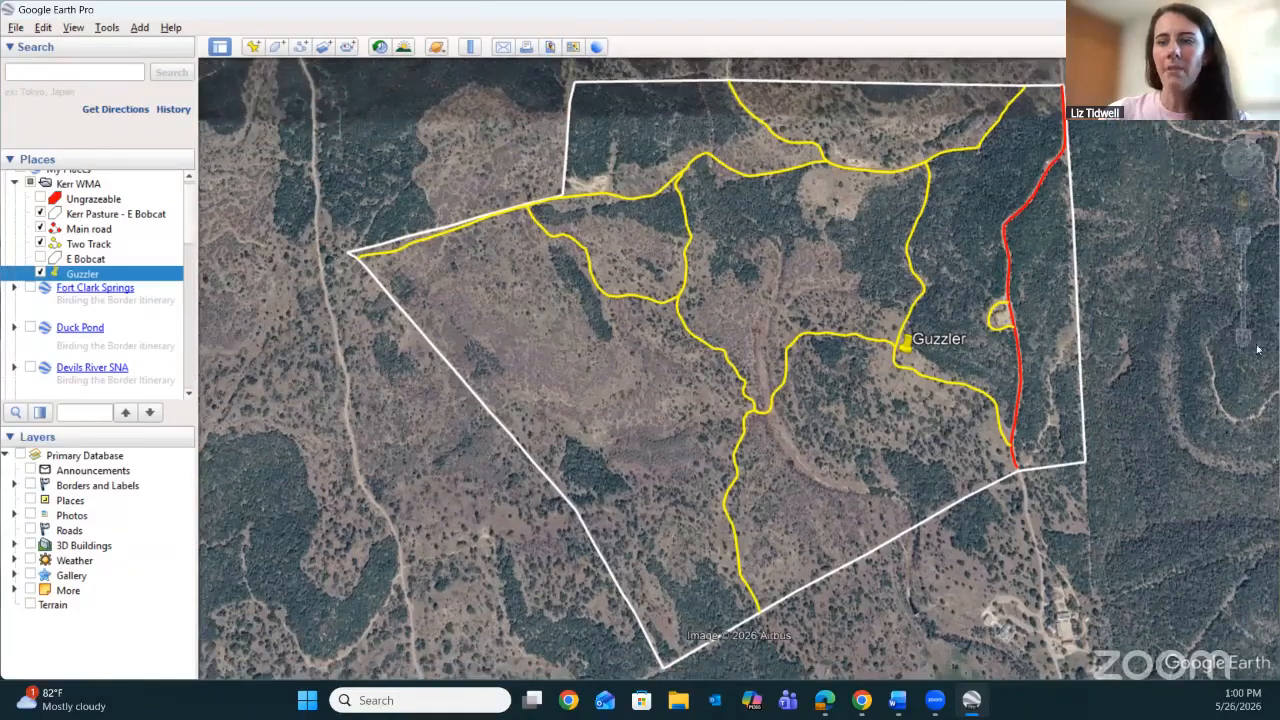
pyautogui.click(1245, 340)
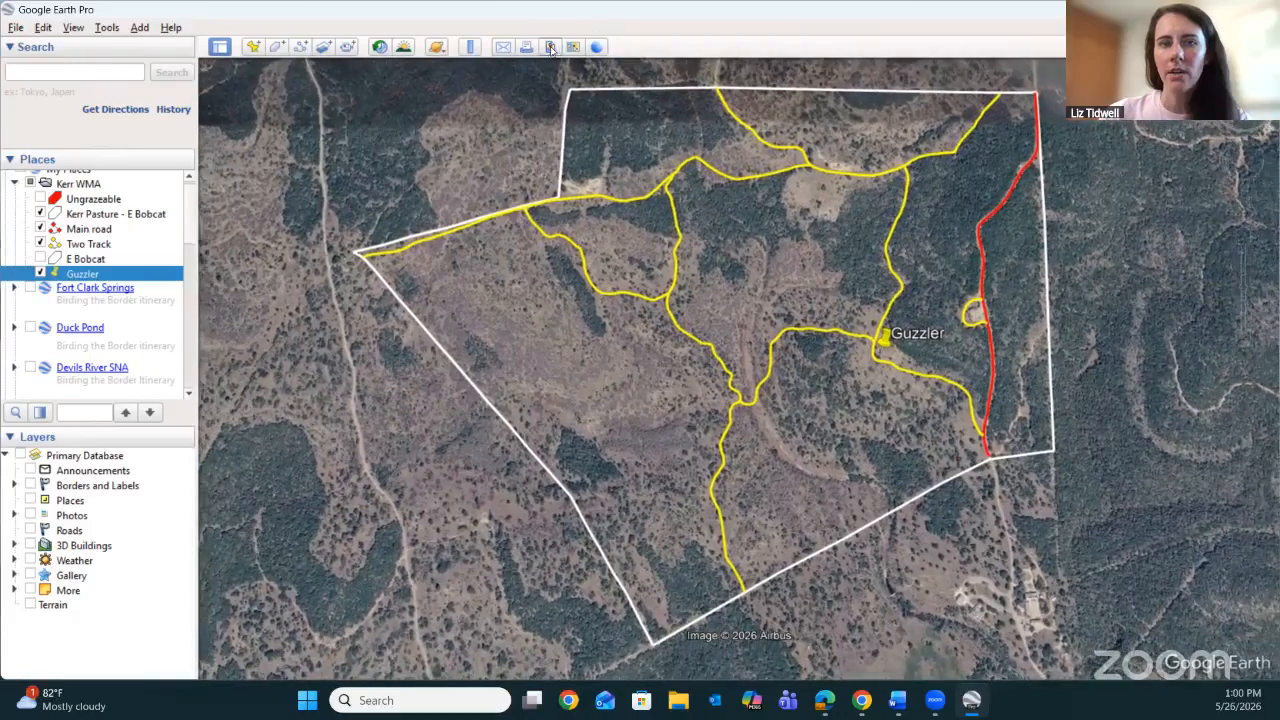
pyautogui.click(550, 48)
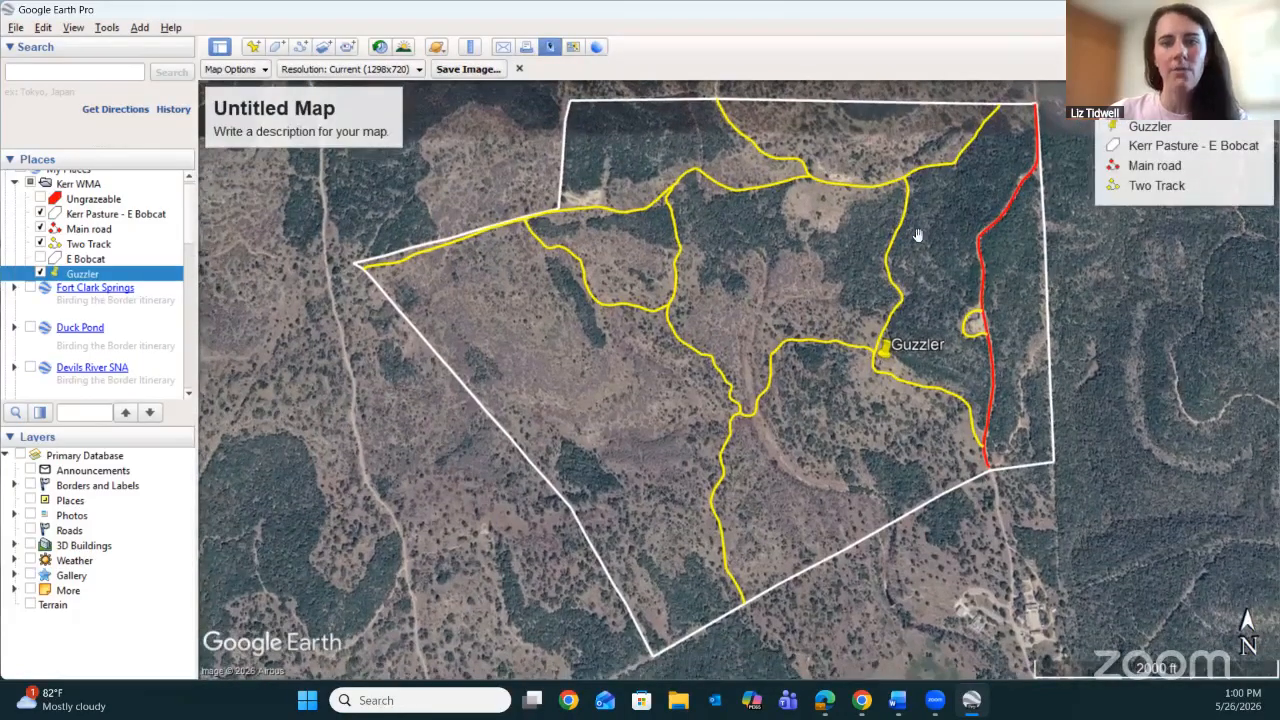
pyautogui.click(919, 238)
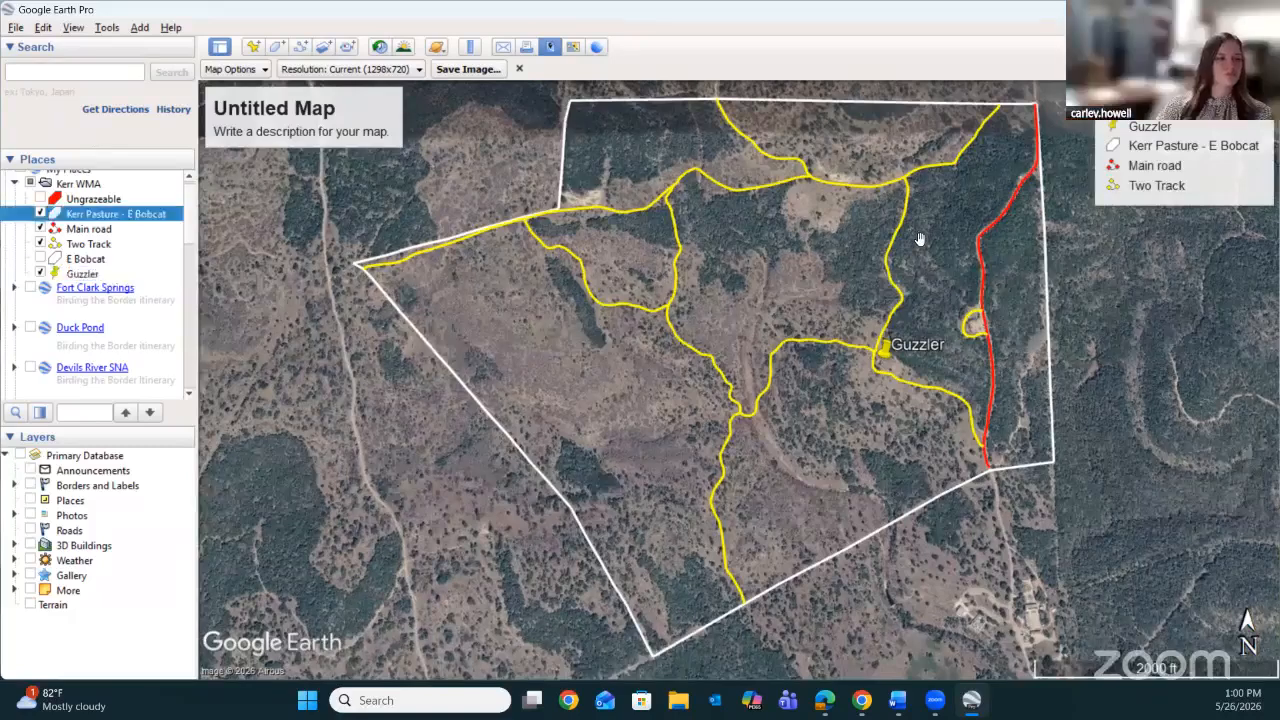
# Look at the map's title and description editor, and try hiding and restoring Guzzler in the legend.
pyautogui.click(318, 125)
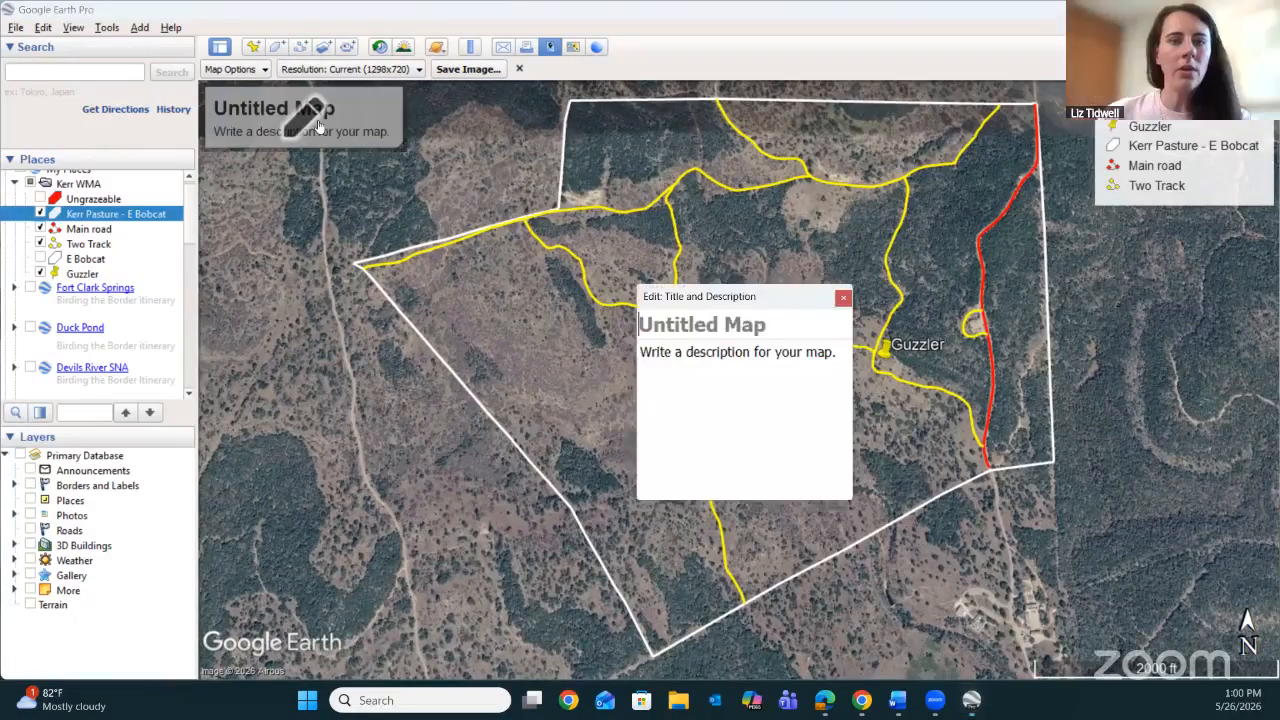
pyautogui.click(843, 298)
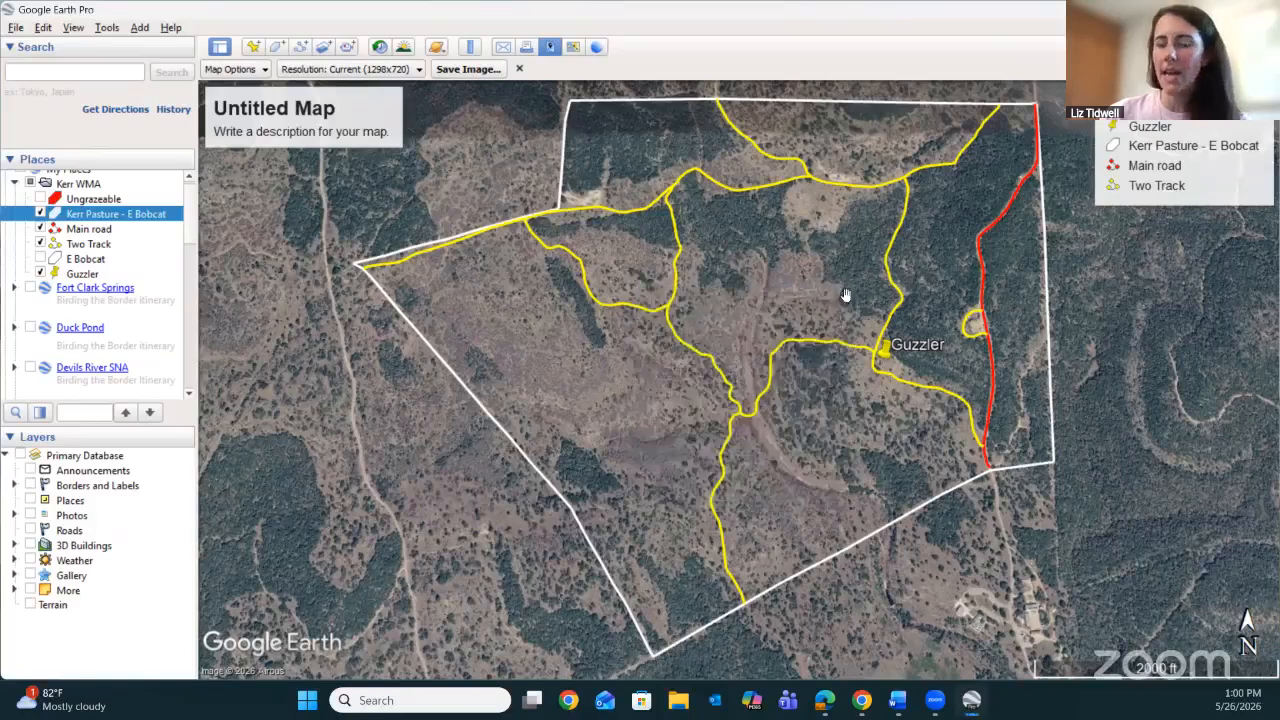
pyautogui.click(1193, 150)
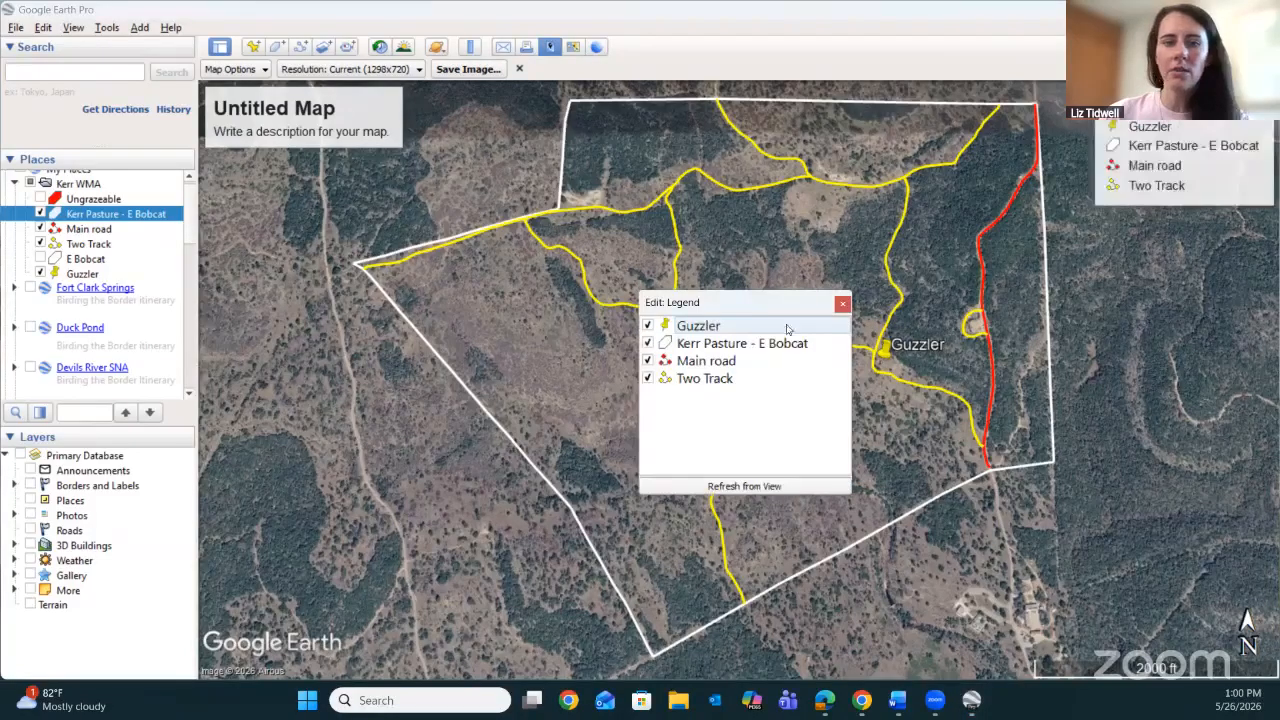
pyautogui.click(647, 326)
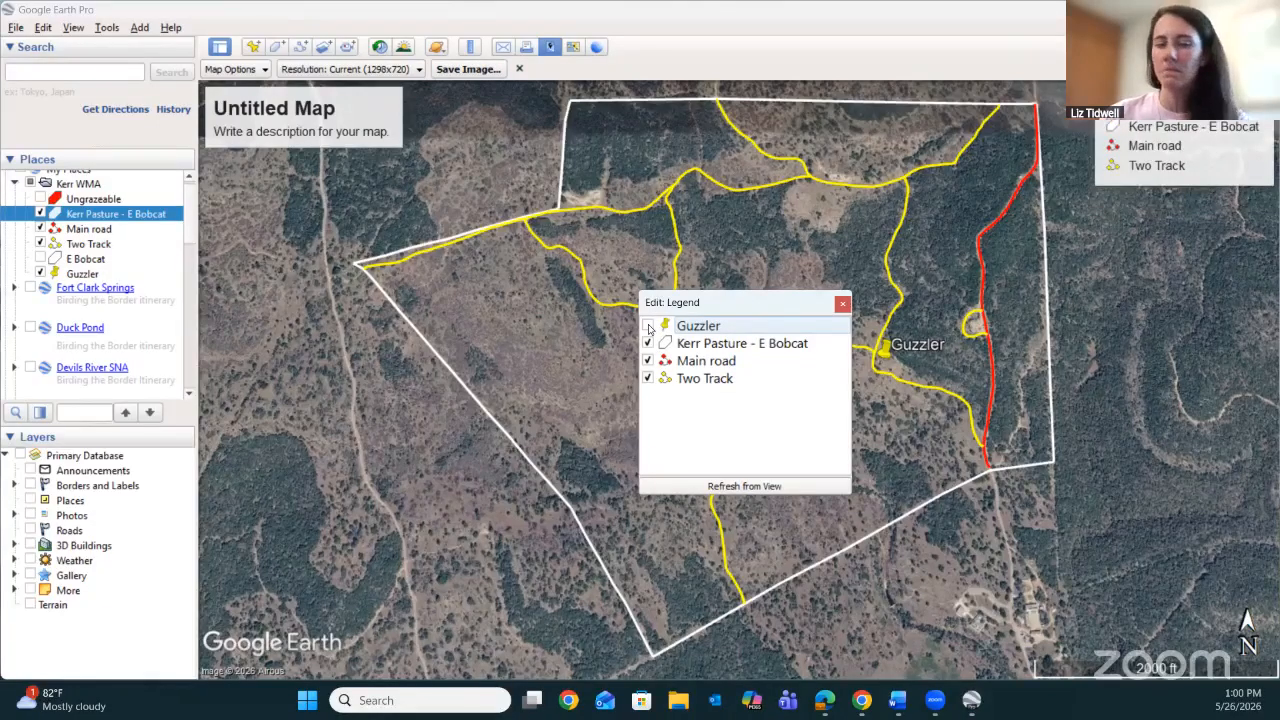
pyautogui.click(647, 326)
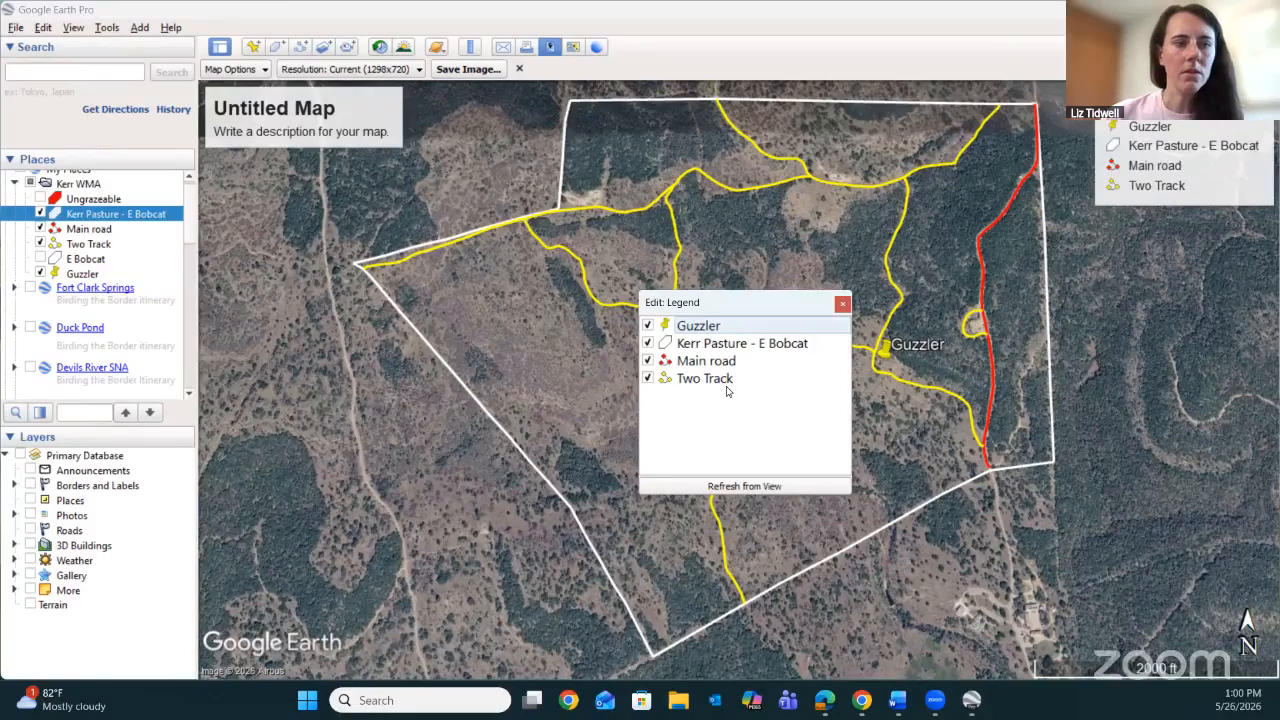
pyautogui.click(841, 302)
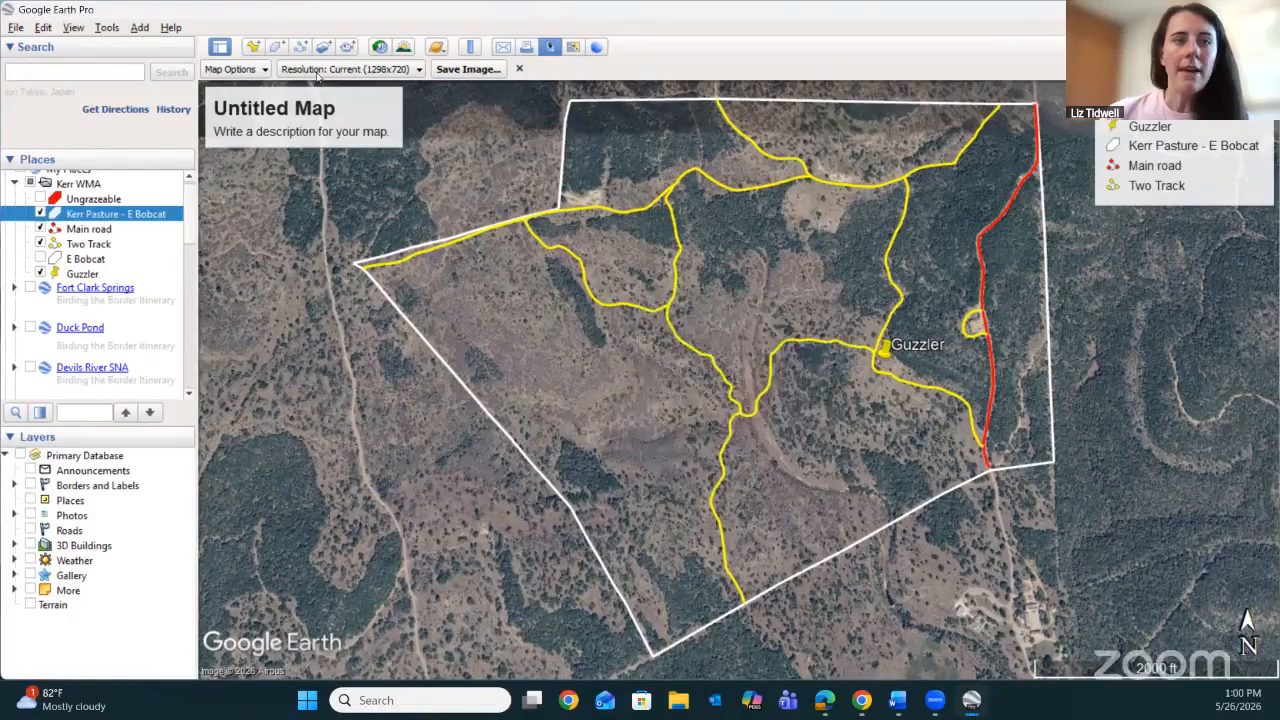
# Remove the title and description element from the map layout.
pyautogui.click(262, 72)
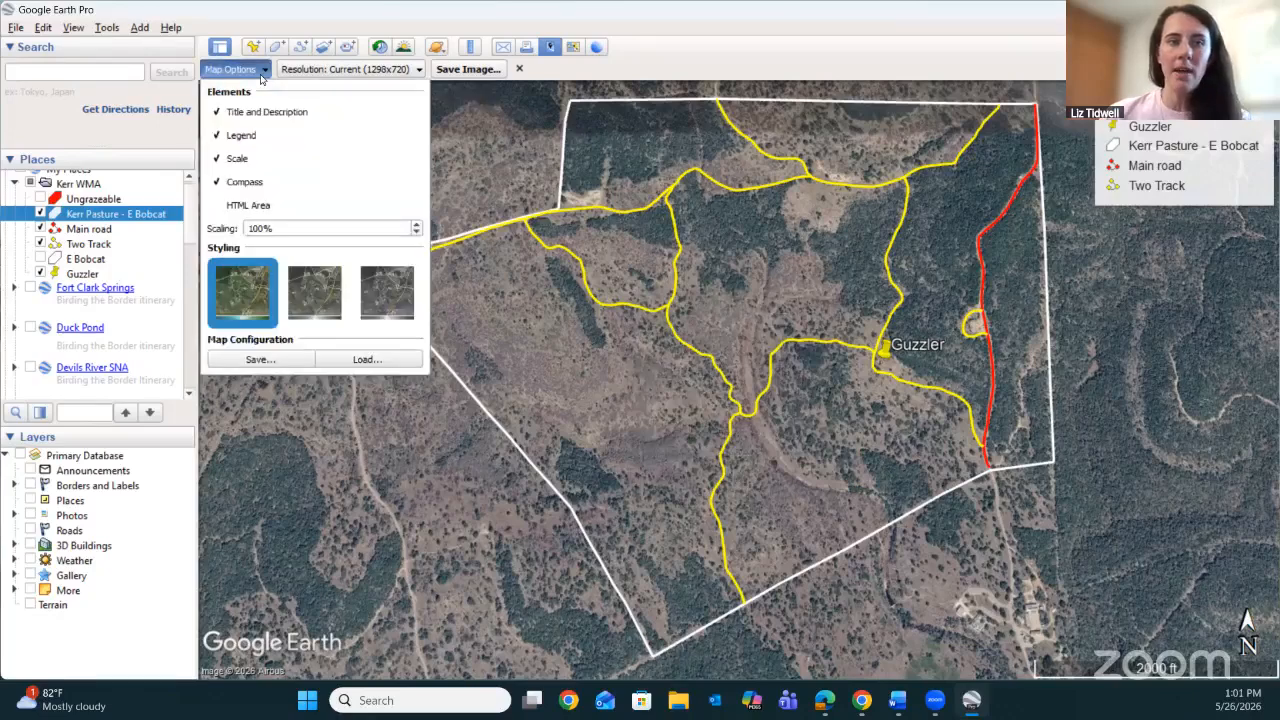
pyautogui.click(219, 113)
pyautogui.click(470, 152)
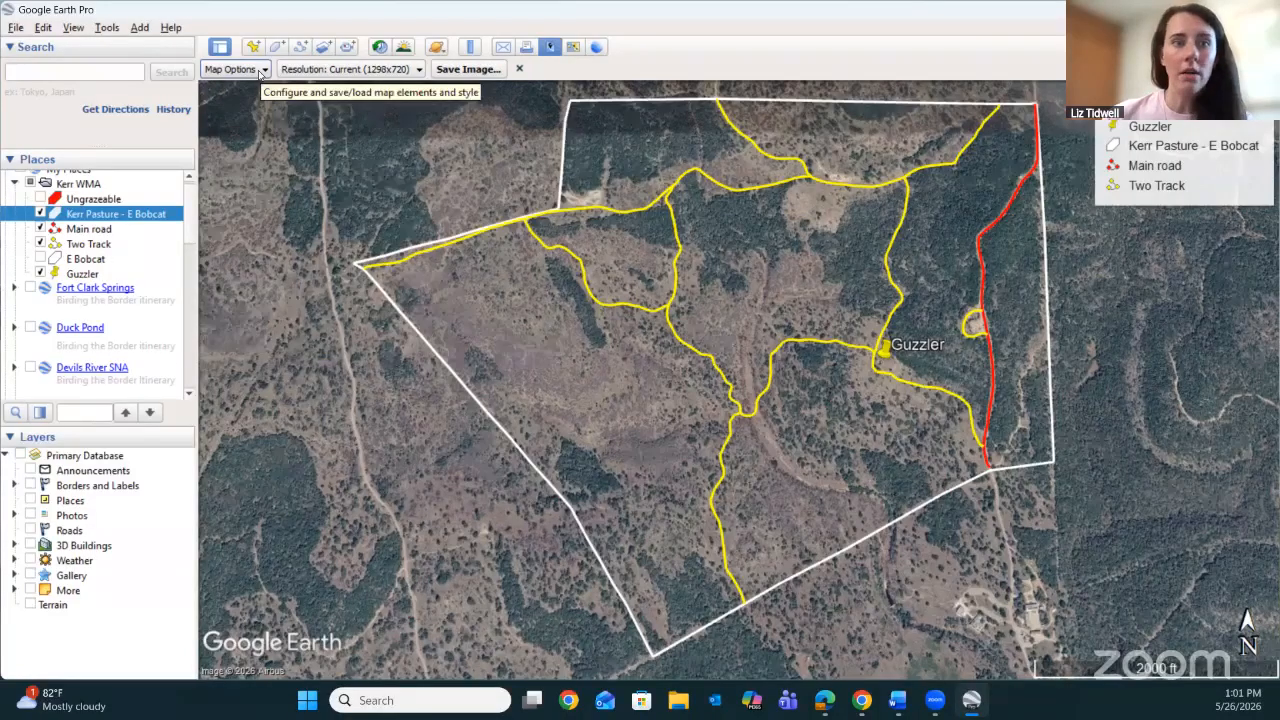
# Review the image resolution choices and the file types for saving the map image, leaving without saving.
pyautogui.click(411, 72)
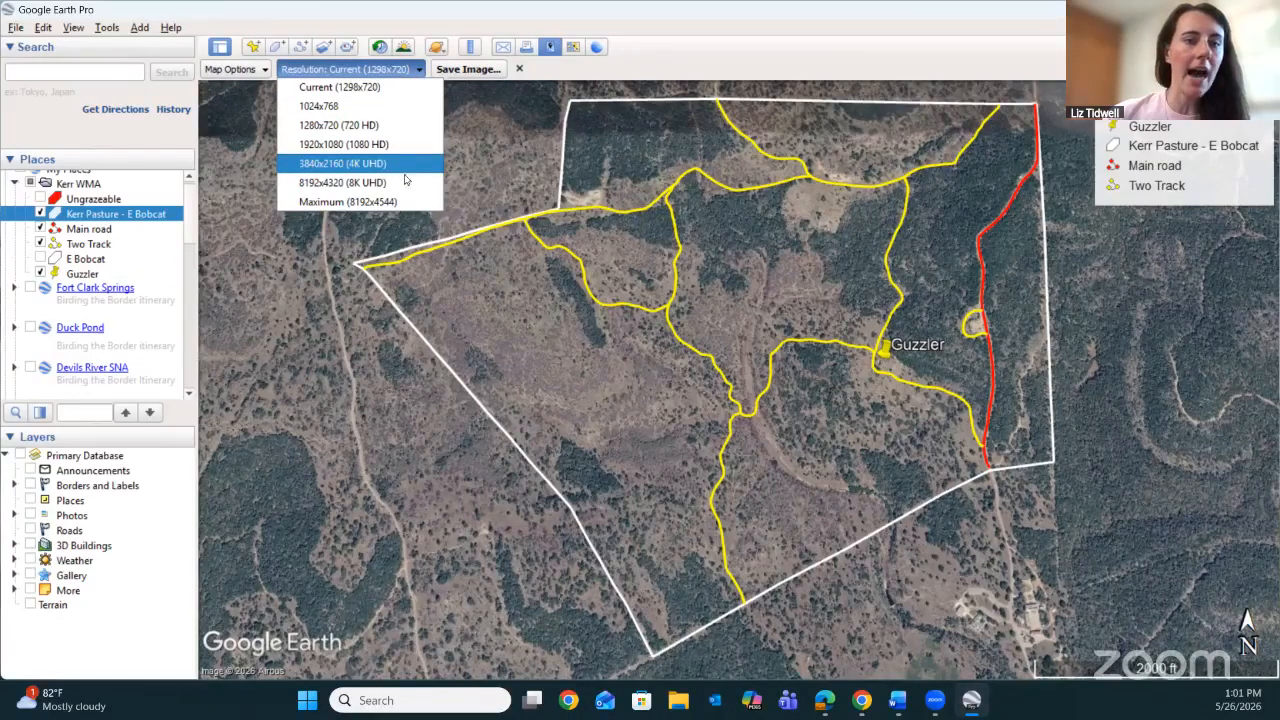
pyautogui.click(523, 127)
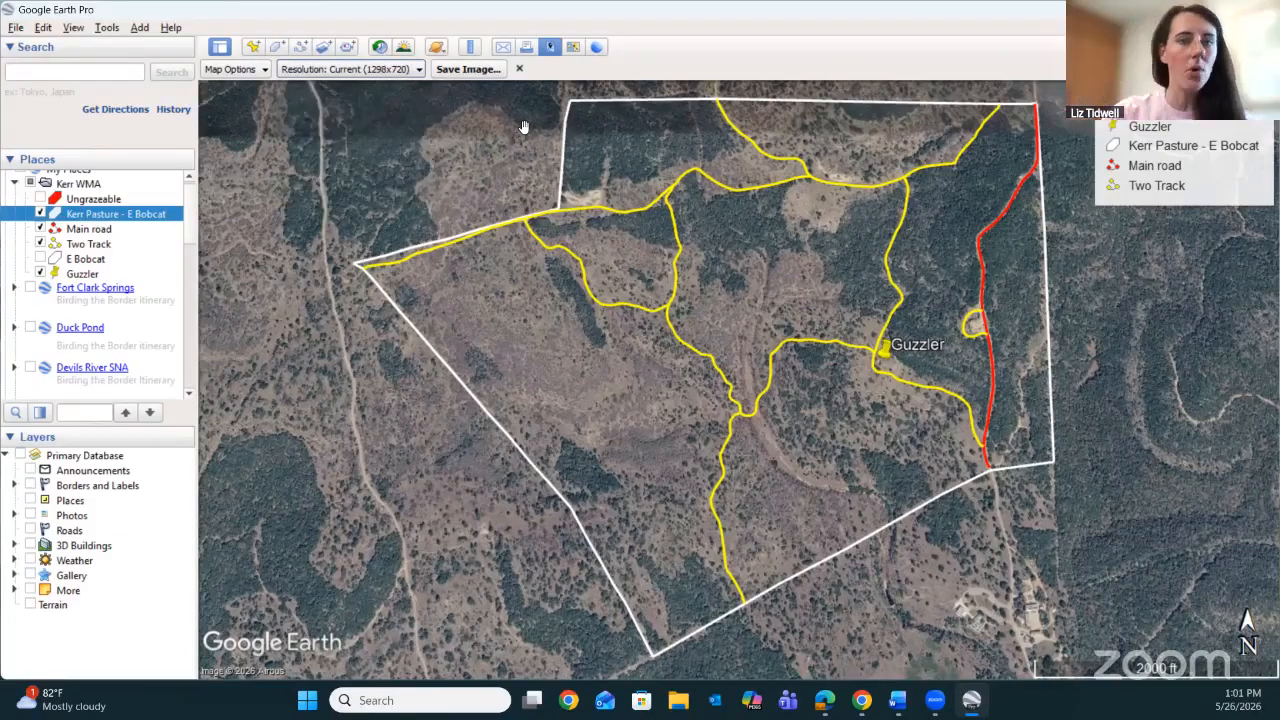
pyautogui.click(468, 69)
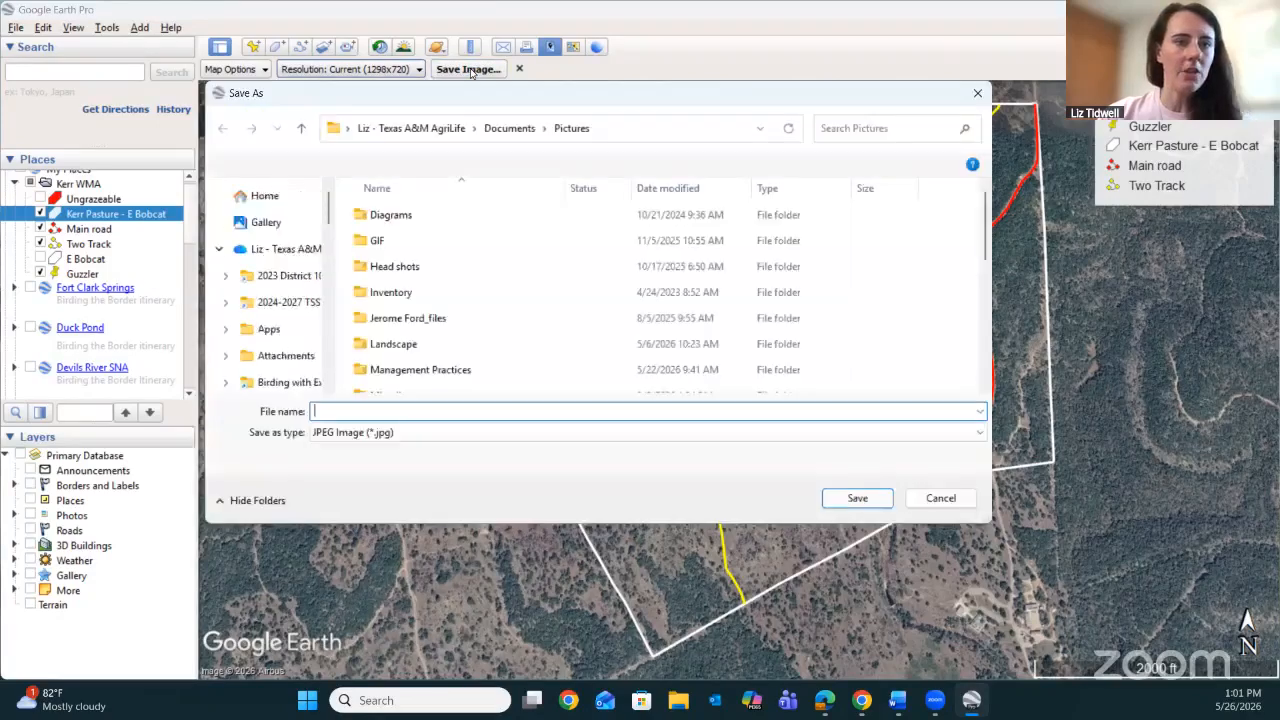
pyautogui.click(447, 435)
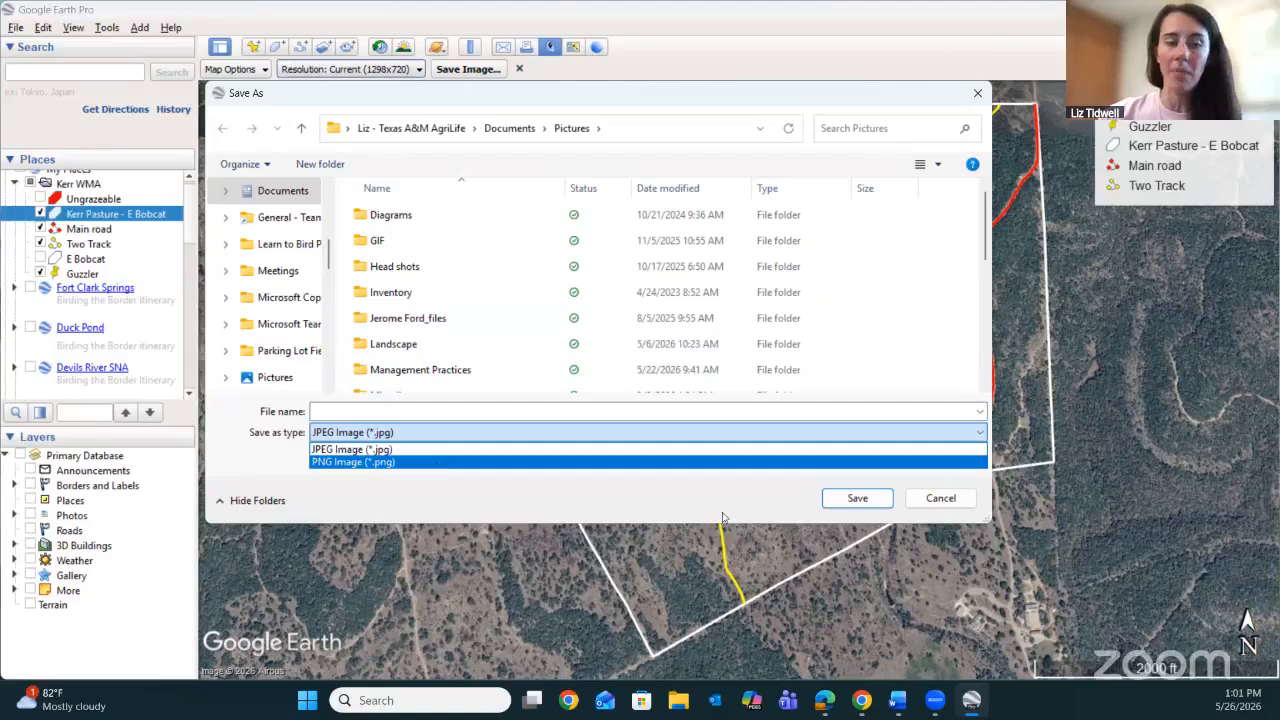
pyautogui.click(677, 509)
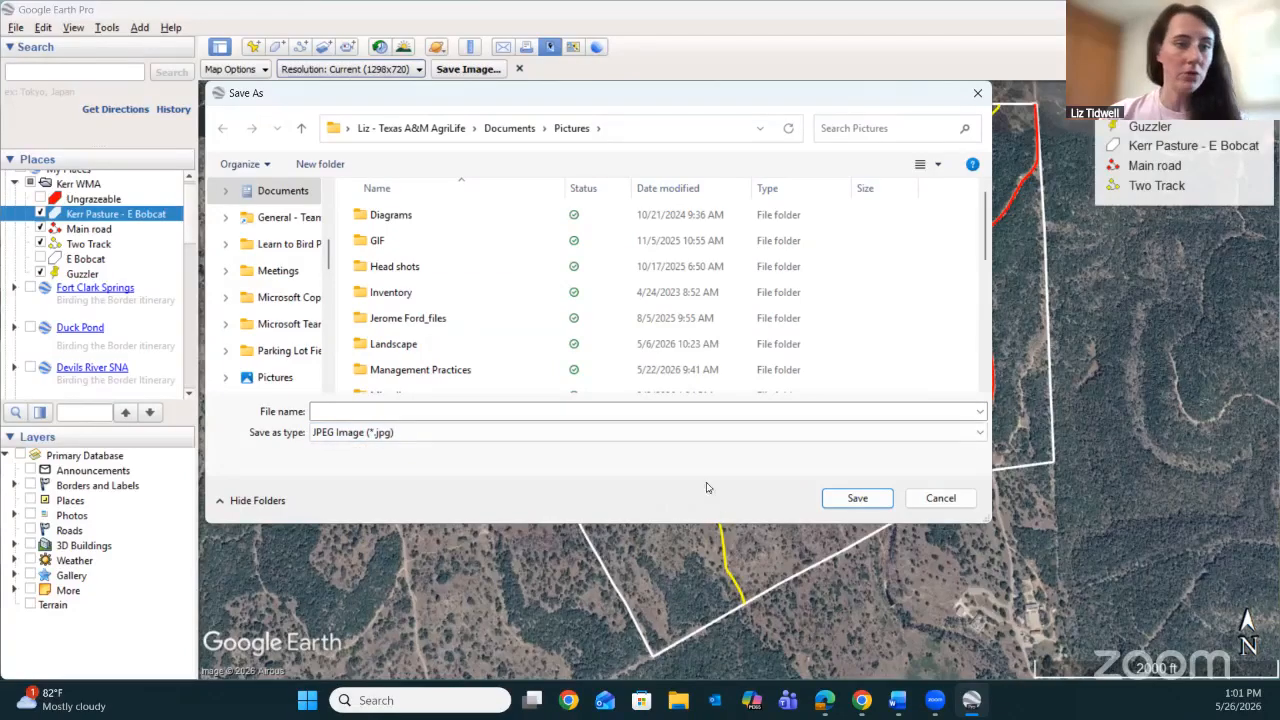
pyautogui.click(940, 498)
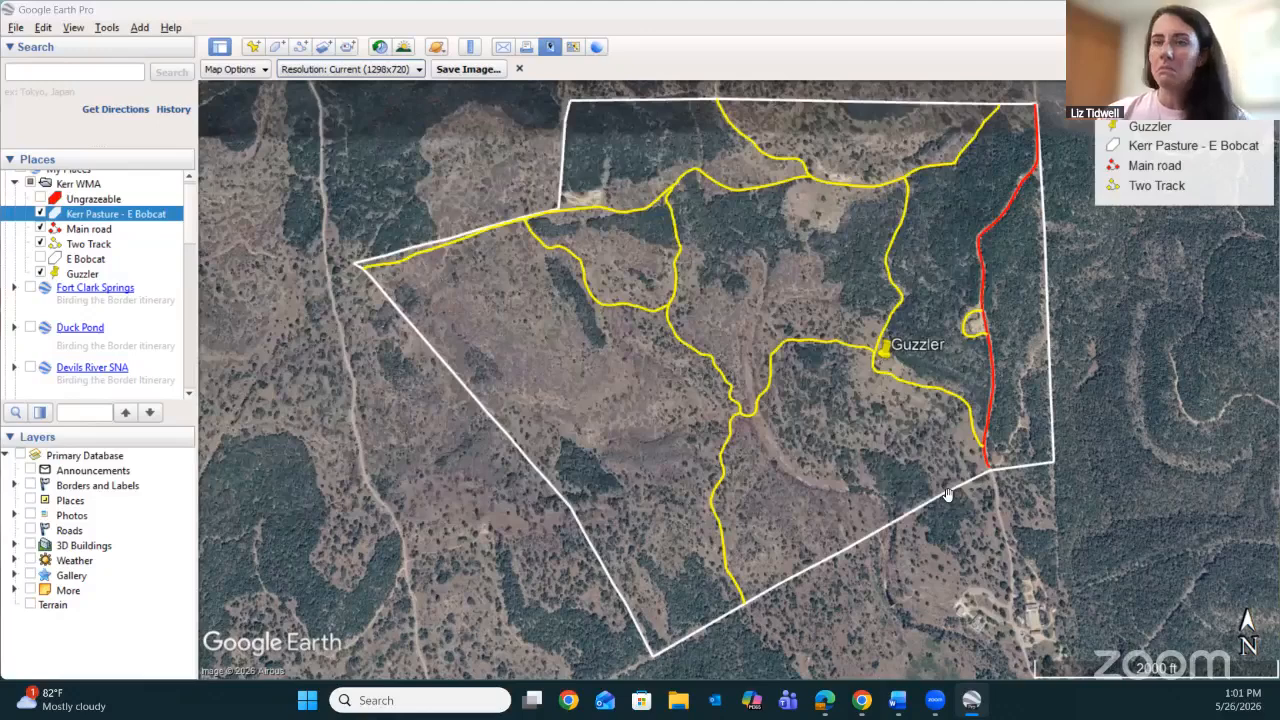